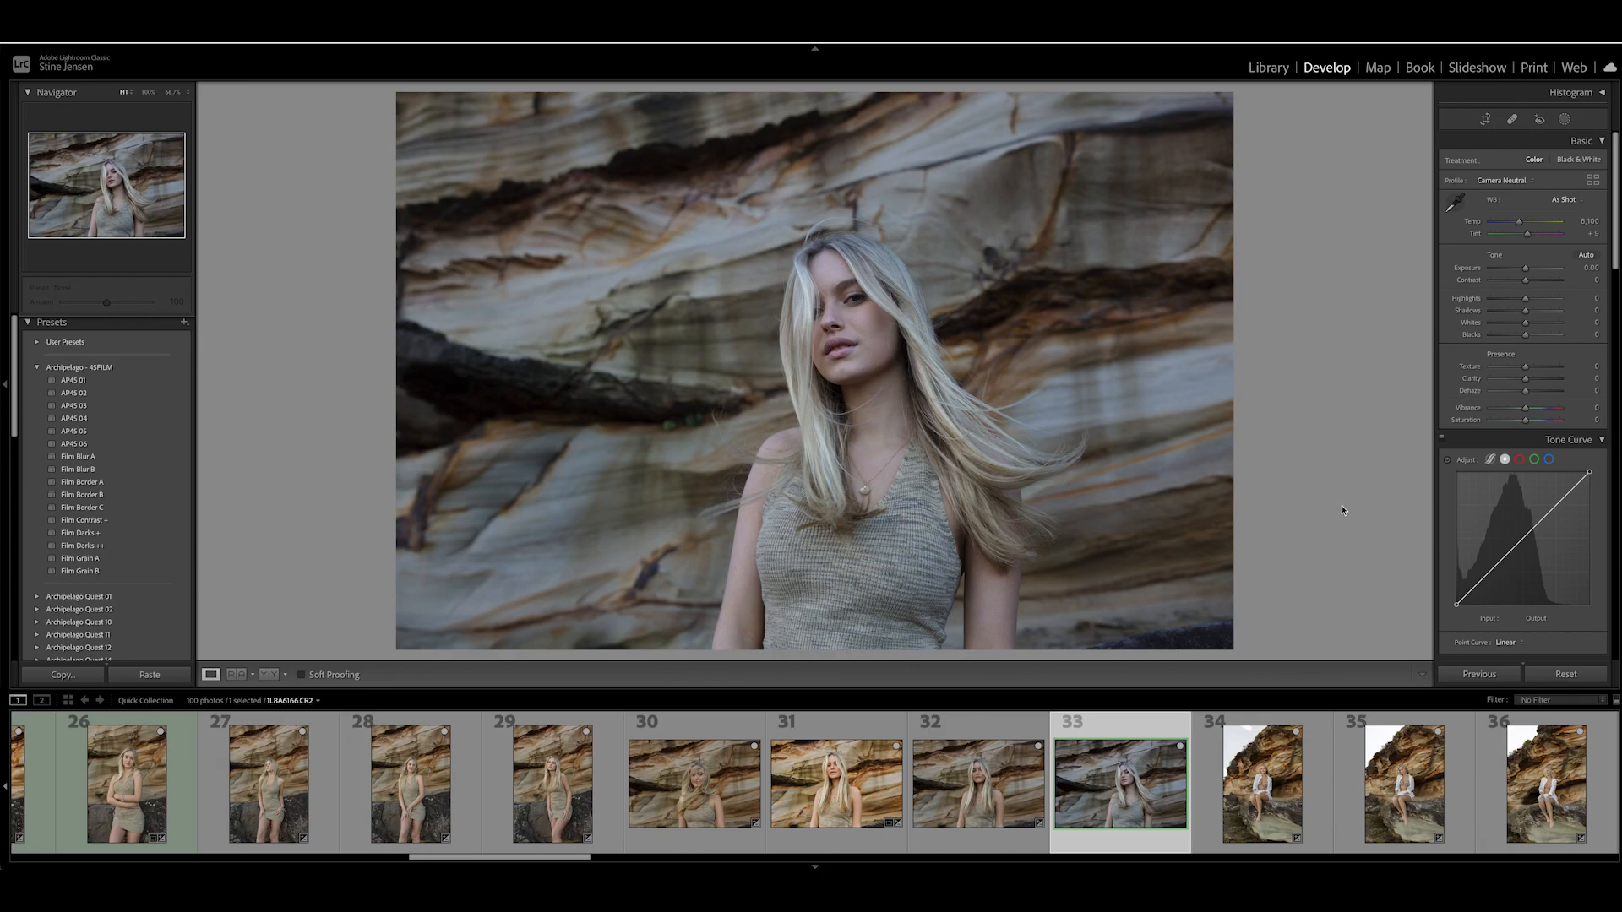
- Compare photo 31 with photo 33, and warm the white balance of photo 33 with Tint at +10
{"action": "left_click", "coordinate": [824, 804]}
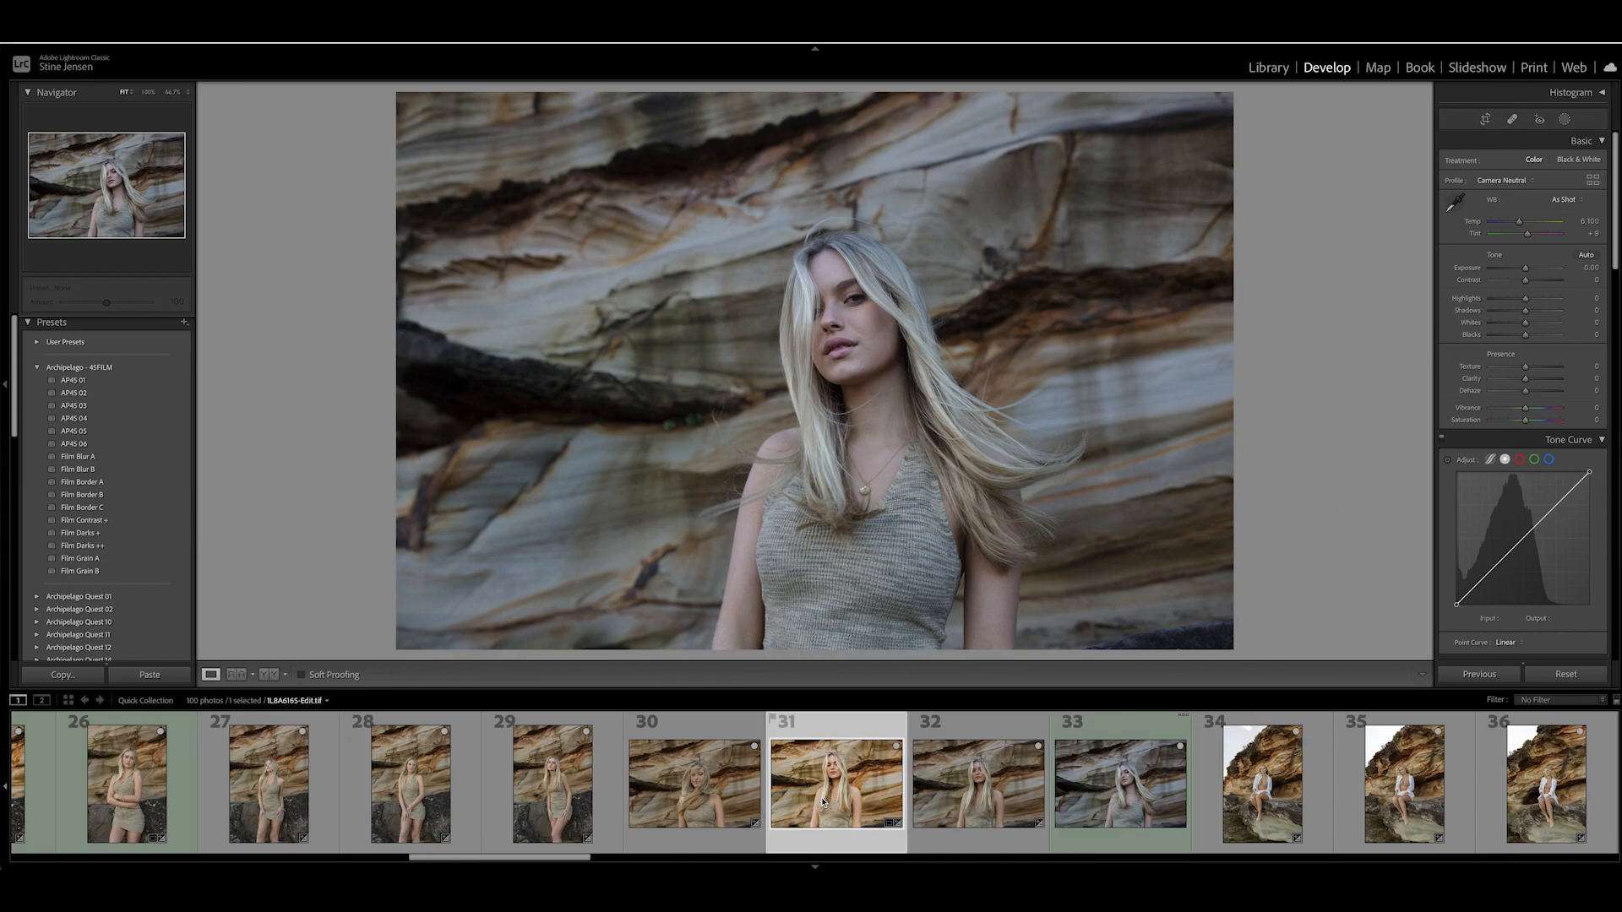
{"action": "left_click", "coordinate": [1115, 805]}
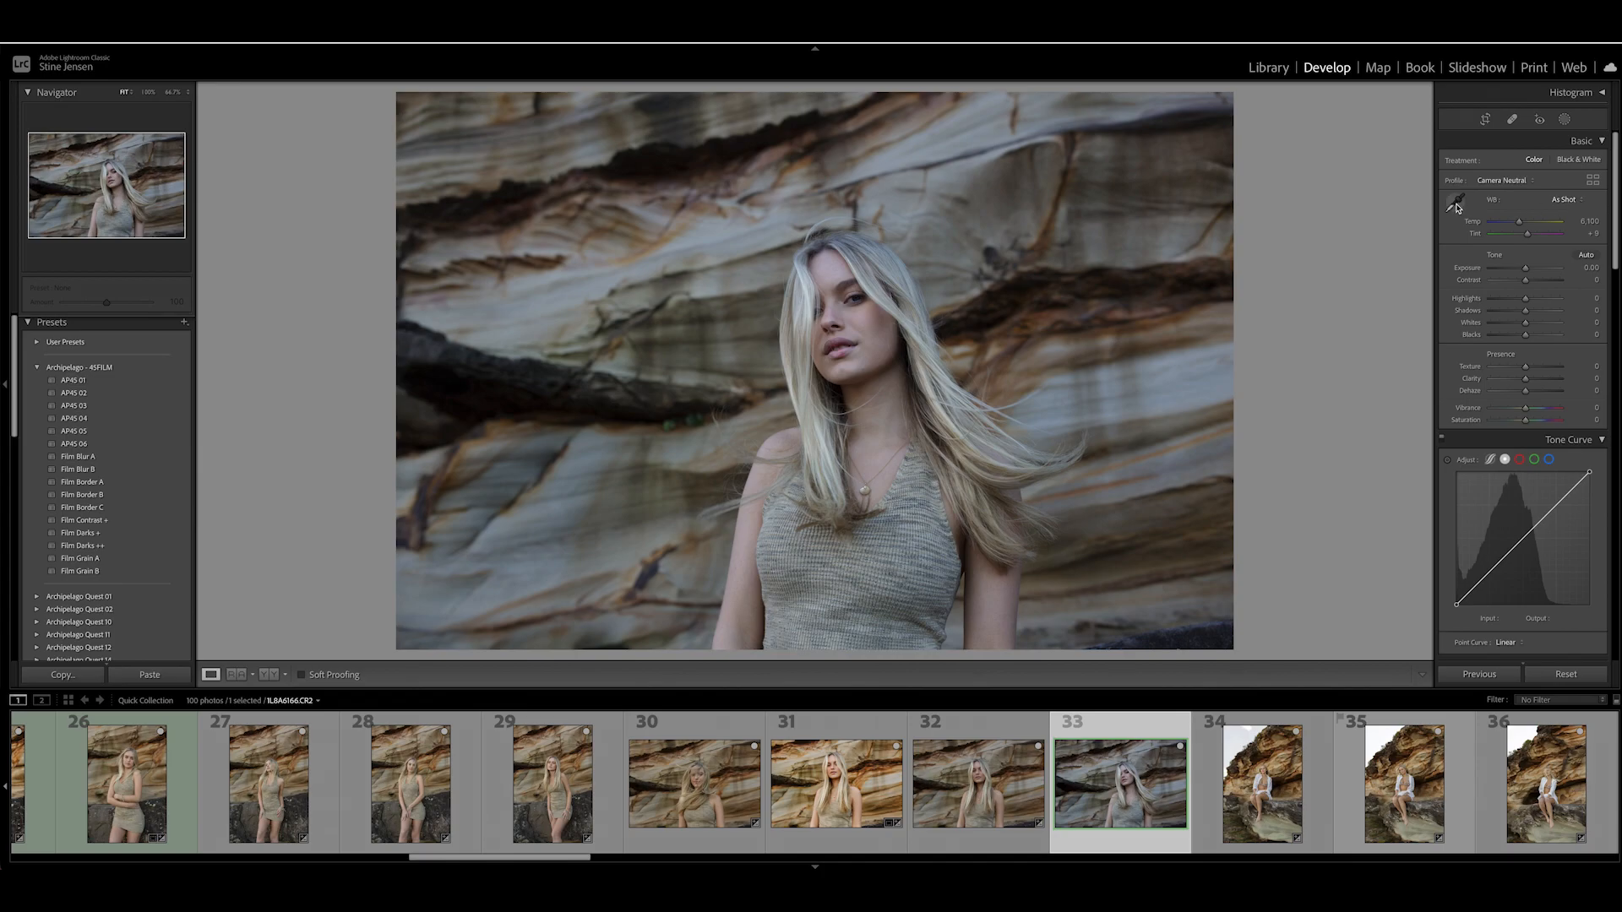
{"action": "left_click_drag", "start_coordinate": [1519, 223], "coordinate": [1538, 227]}
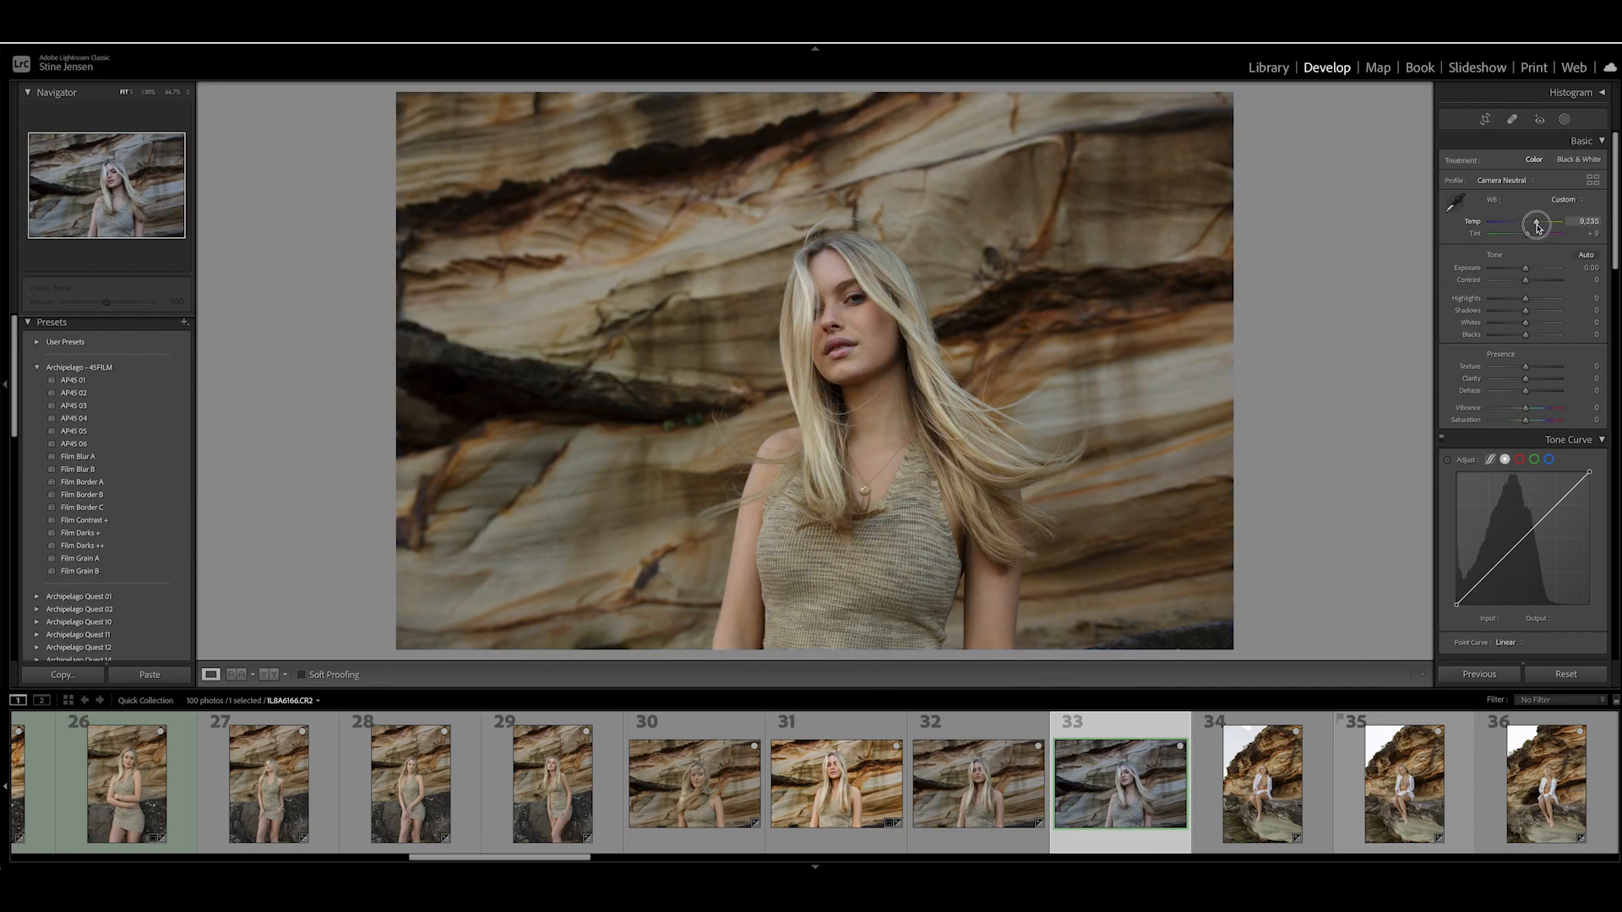
{"action": "left_click_drag", "start_coordinate": [1539, 227], "coordinate": [1529, 239]}
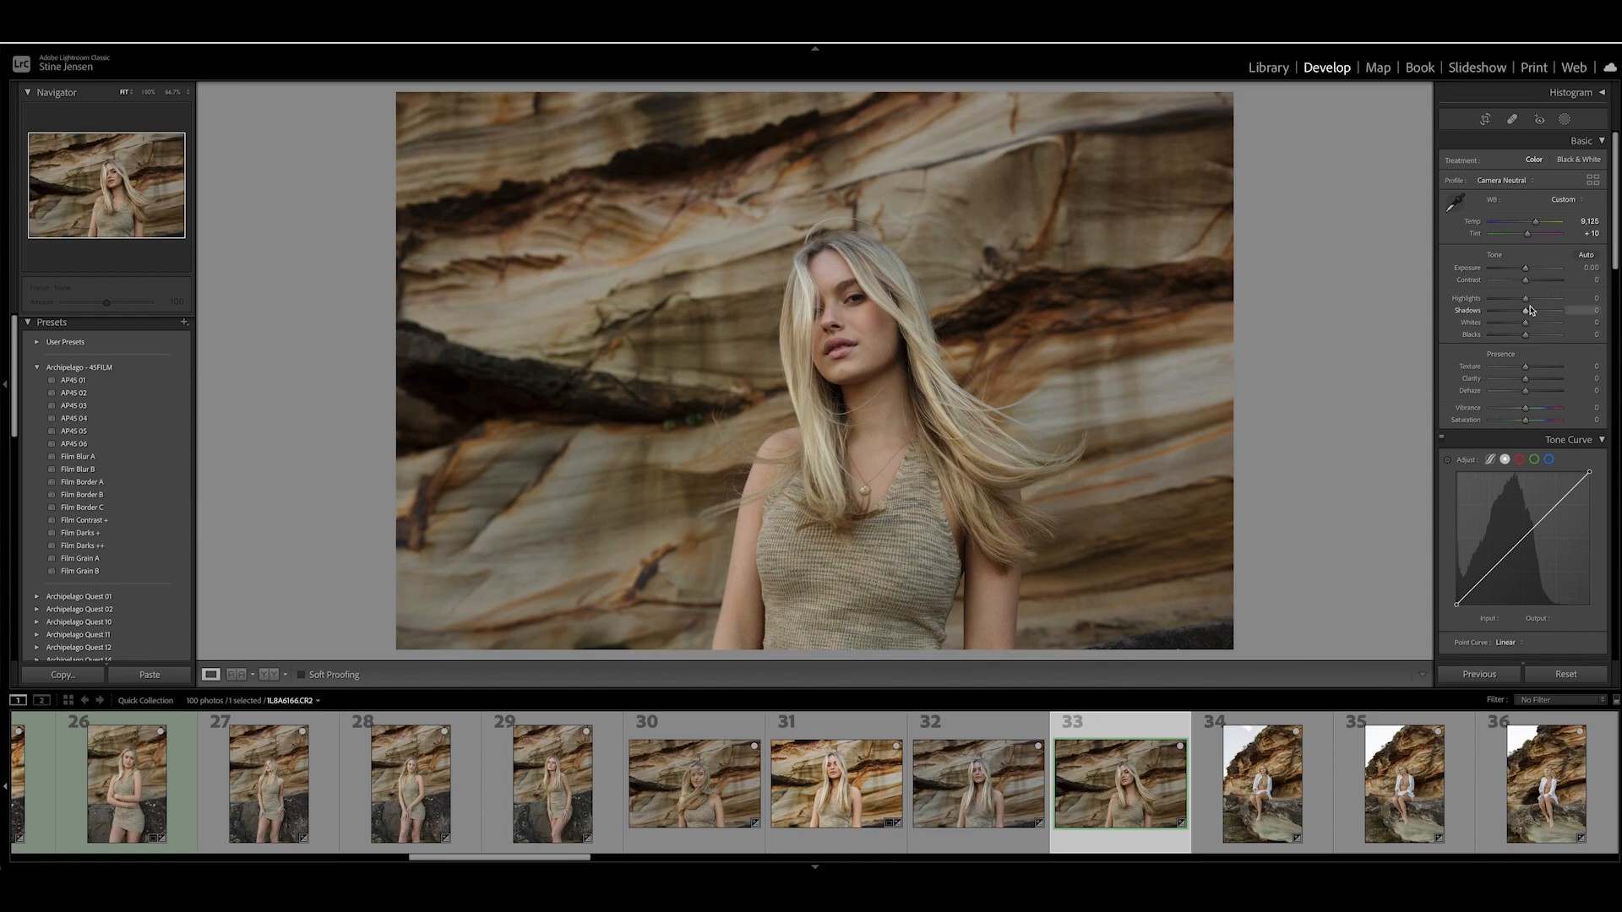
- Adjust the tone of photo 33 to Highlights -59, Shadows +70, Whites +15 and Blacks +3
{"action": "mouse_move", "coordinate": [1527, 303]}
{"action": "left_mouse_down"}
{"action": "mouse_move", "coordinate": [1497, 304]}
{"action": "mouse_move", "coordinate": [1550, 314]}
{"action": "left_mouse_up"}
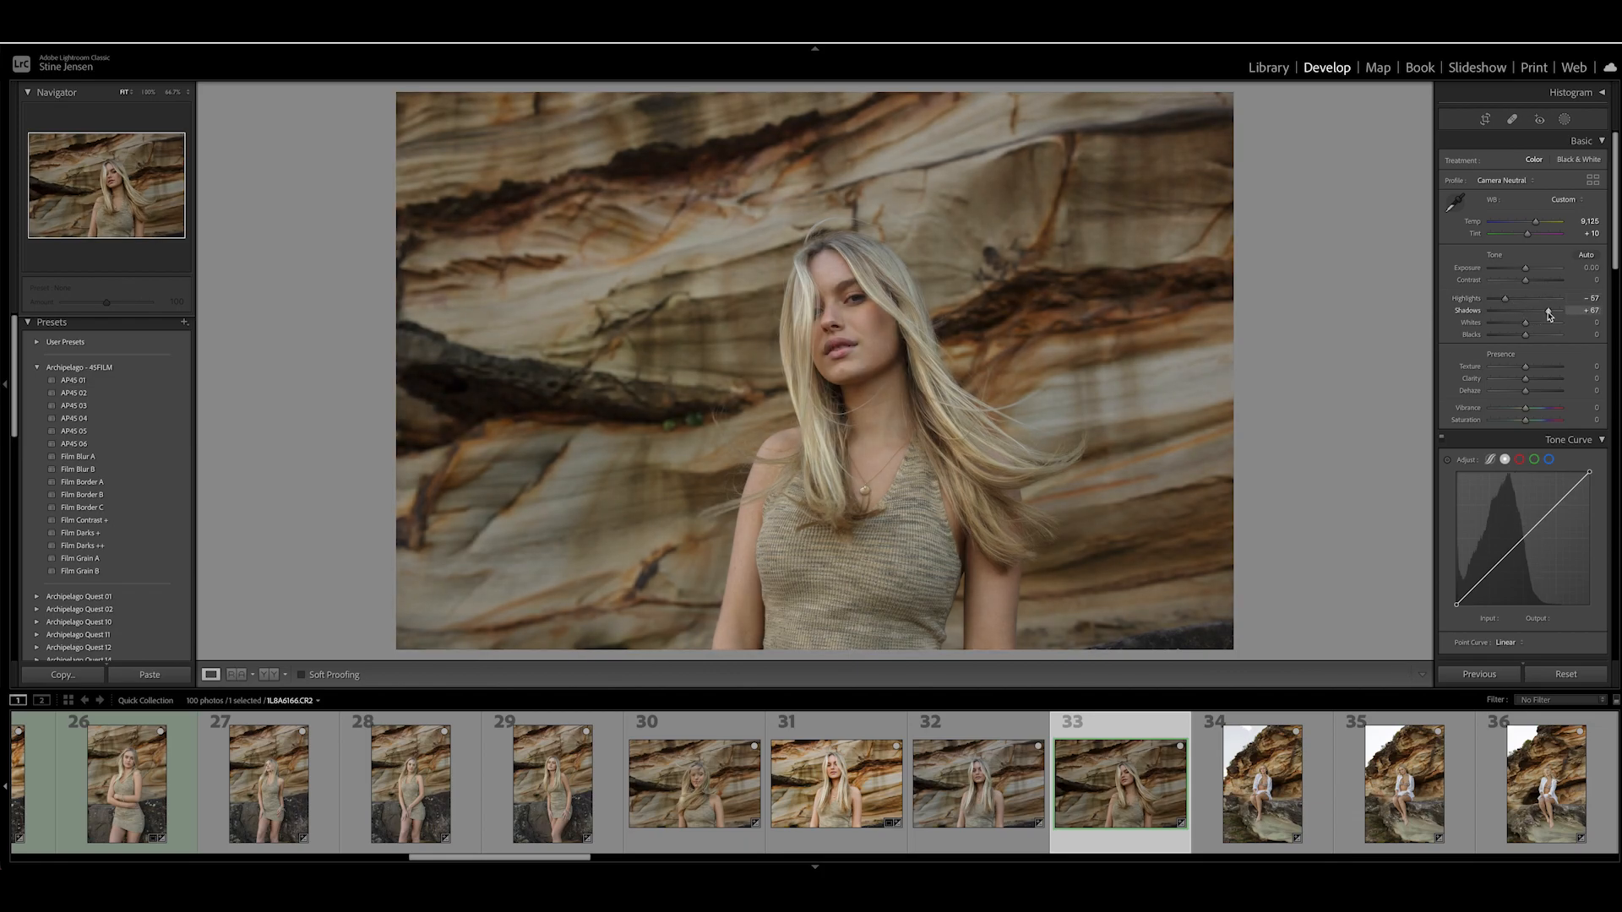
{"action": "left_click_drag", "start_coordinate": [1506, 302], "coordinate": [1500, 302]}
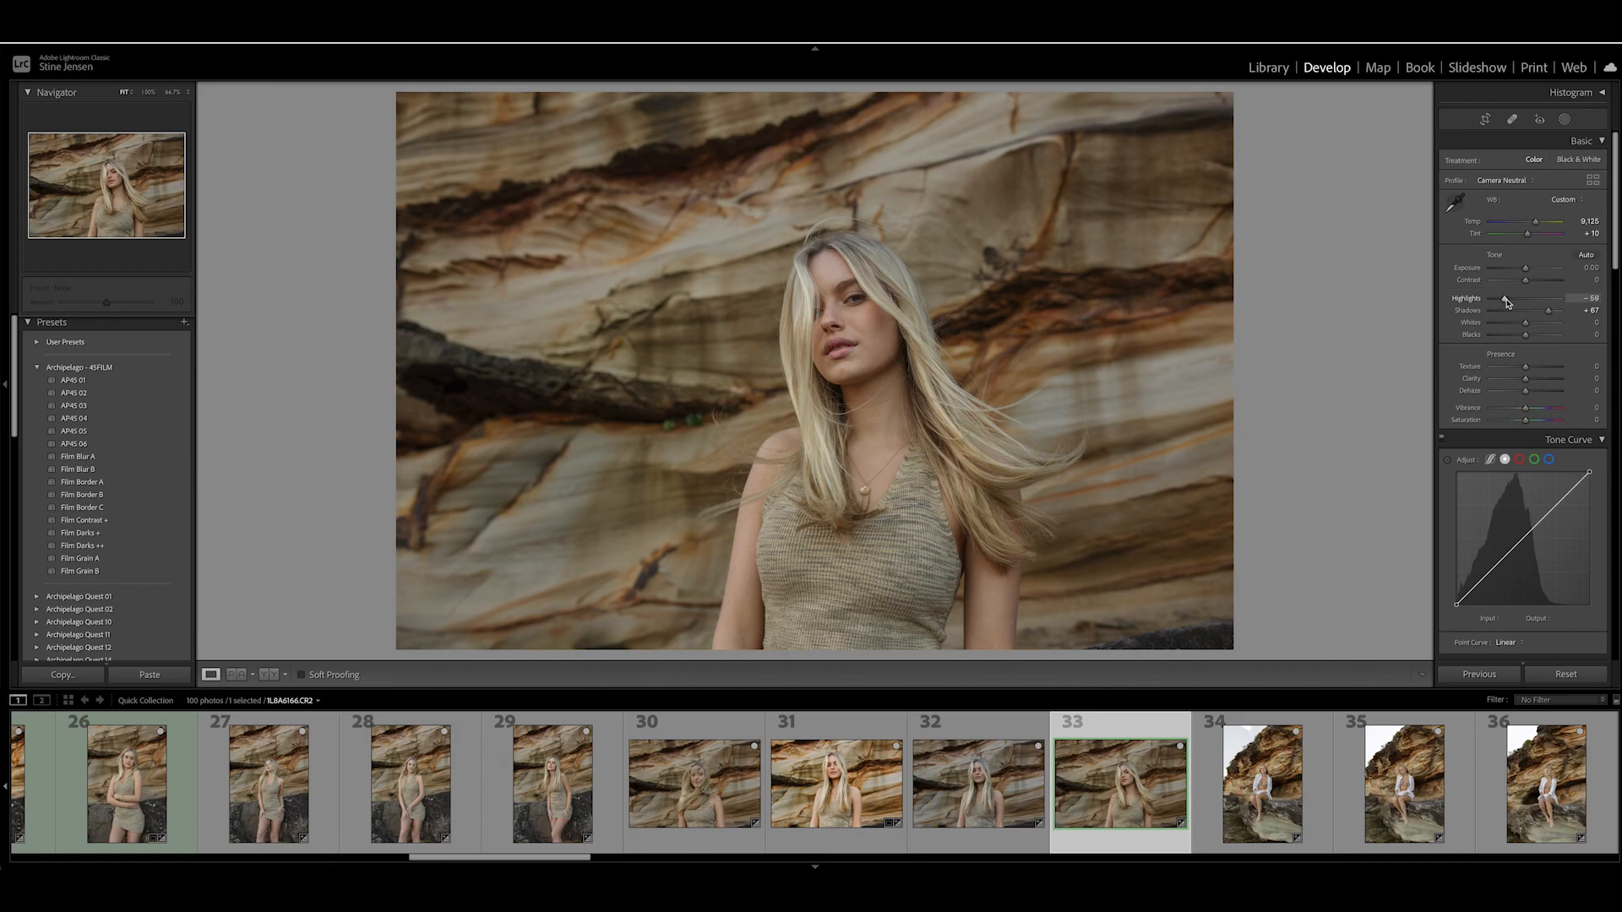
{"action": "left_click_drag", "start_coordinate": [1551, 314], "coordinate": [1531, 329]}
{"action": "left_click_drag", "start_coordinate": [1531, 329], "coordinate": [1528, 338]}
- Check the edited version of the portrait in photo 1, and return to photo 33 in the filmstrip
{"action": "scroll", "coordinate": [1096, 802], "scroll_direction": "up", "scroll_amount": 3}
{"action": "scroll", "coordinate": [1096, 802], "scroll_direction": "up", "scroll_amount": 7}
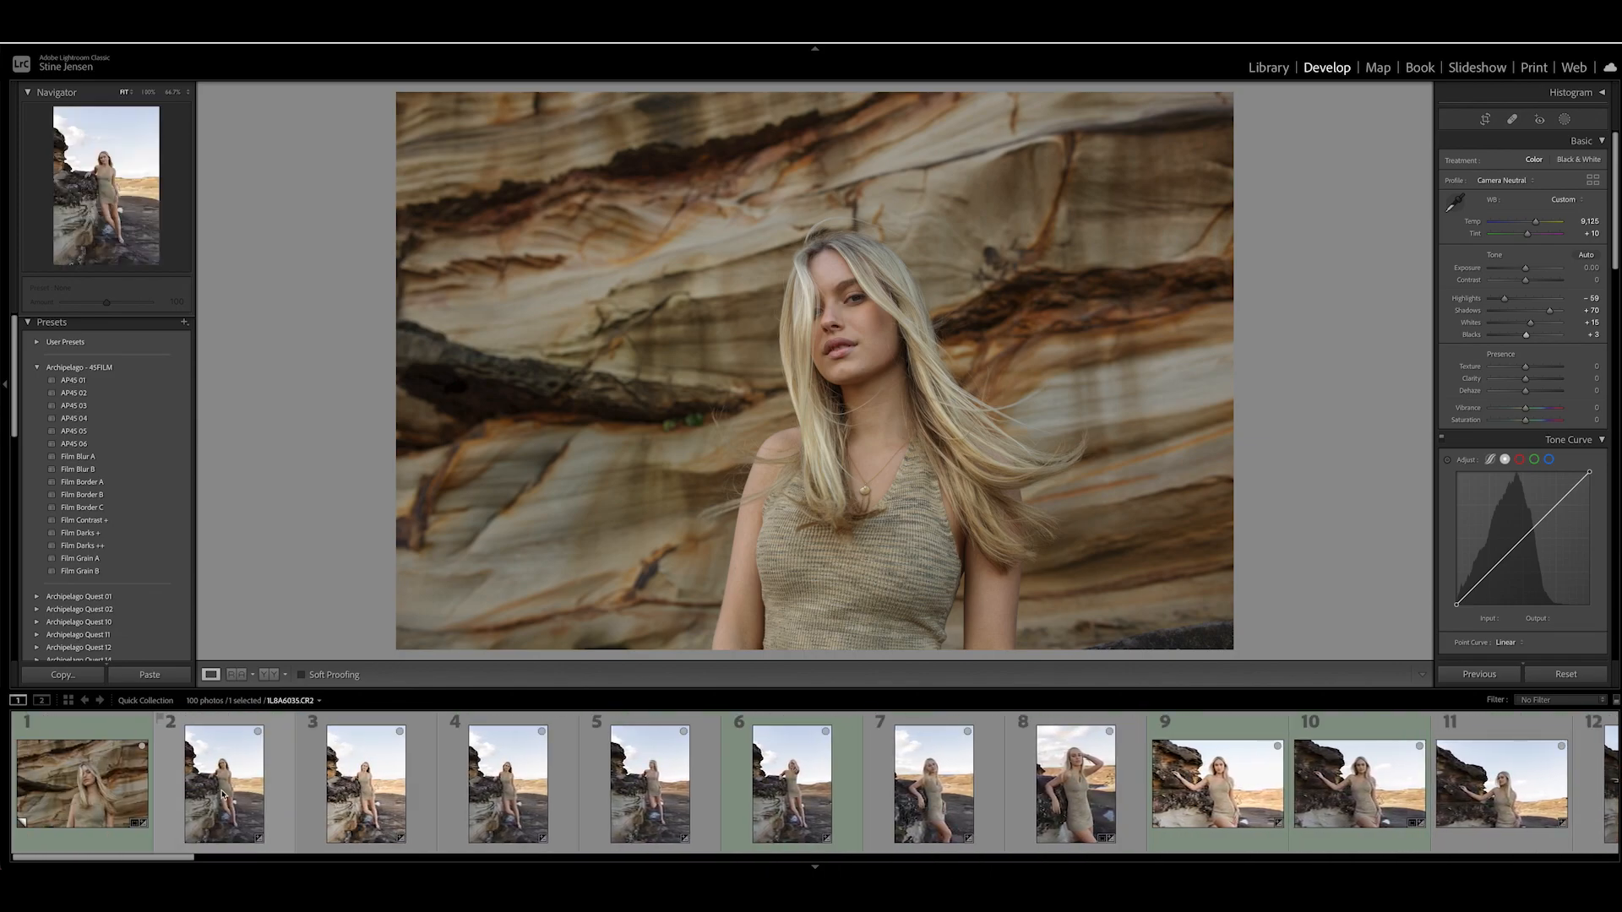
{"action": "left_click", "coordinate": [99, 790]}
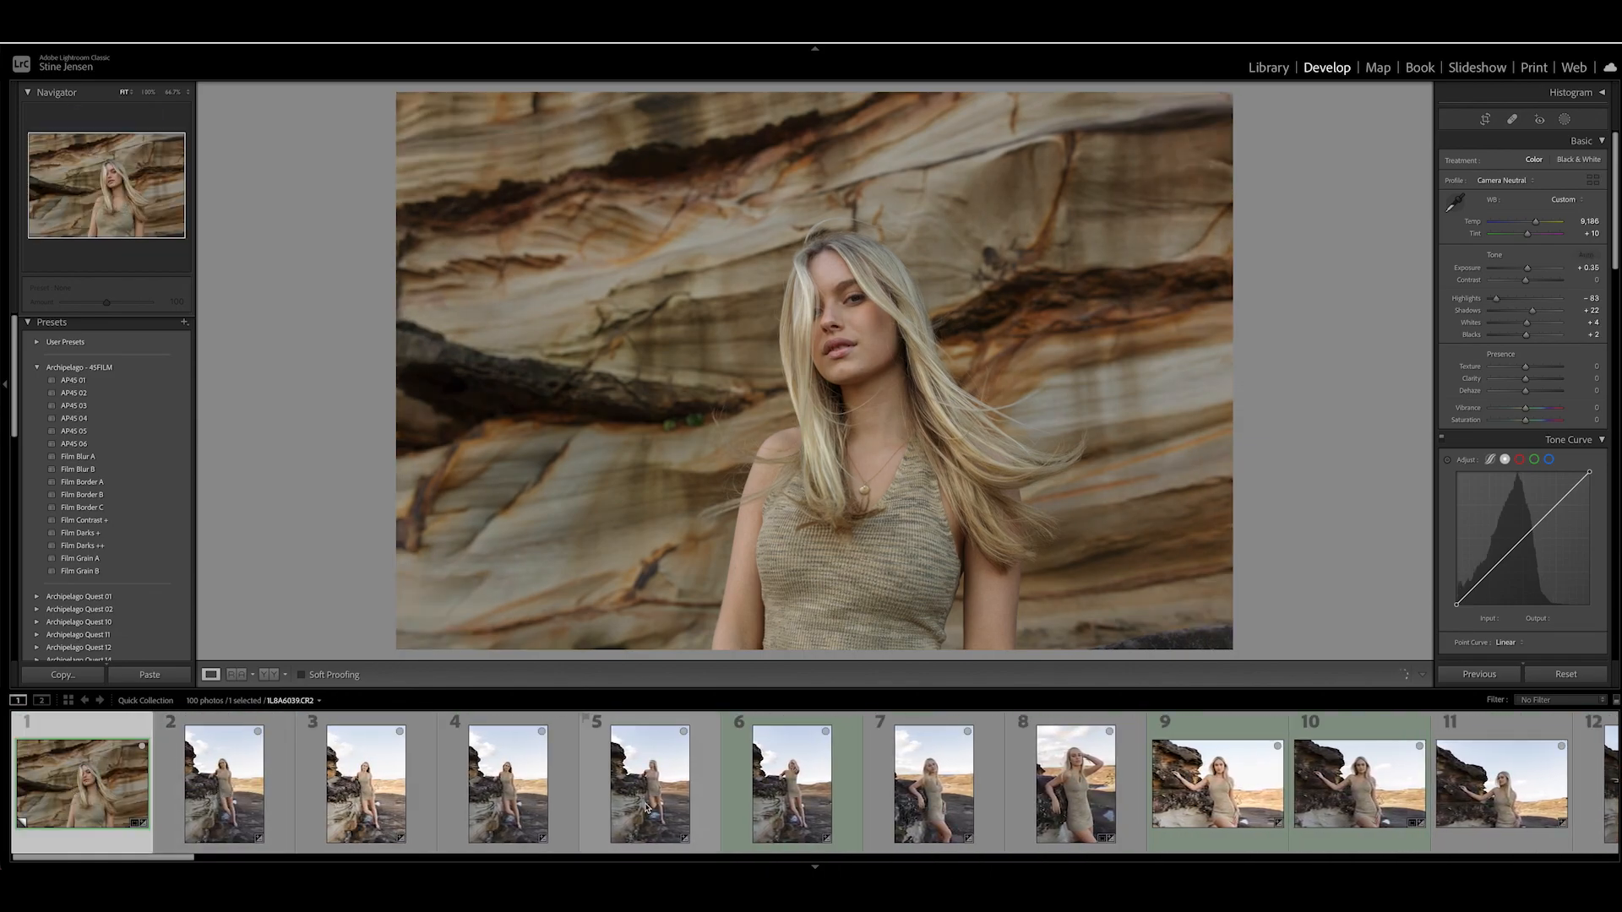
{"action": "scroll", "coordinate": [644, 807], "scroll_direction": "down", "scroll_amount": 6}
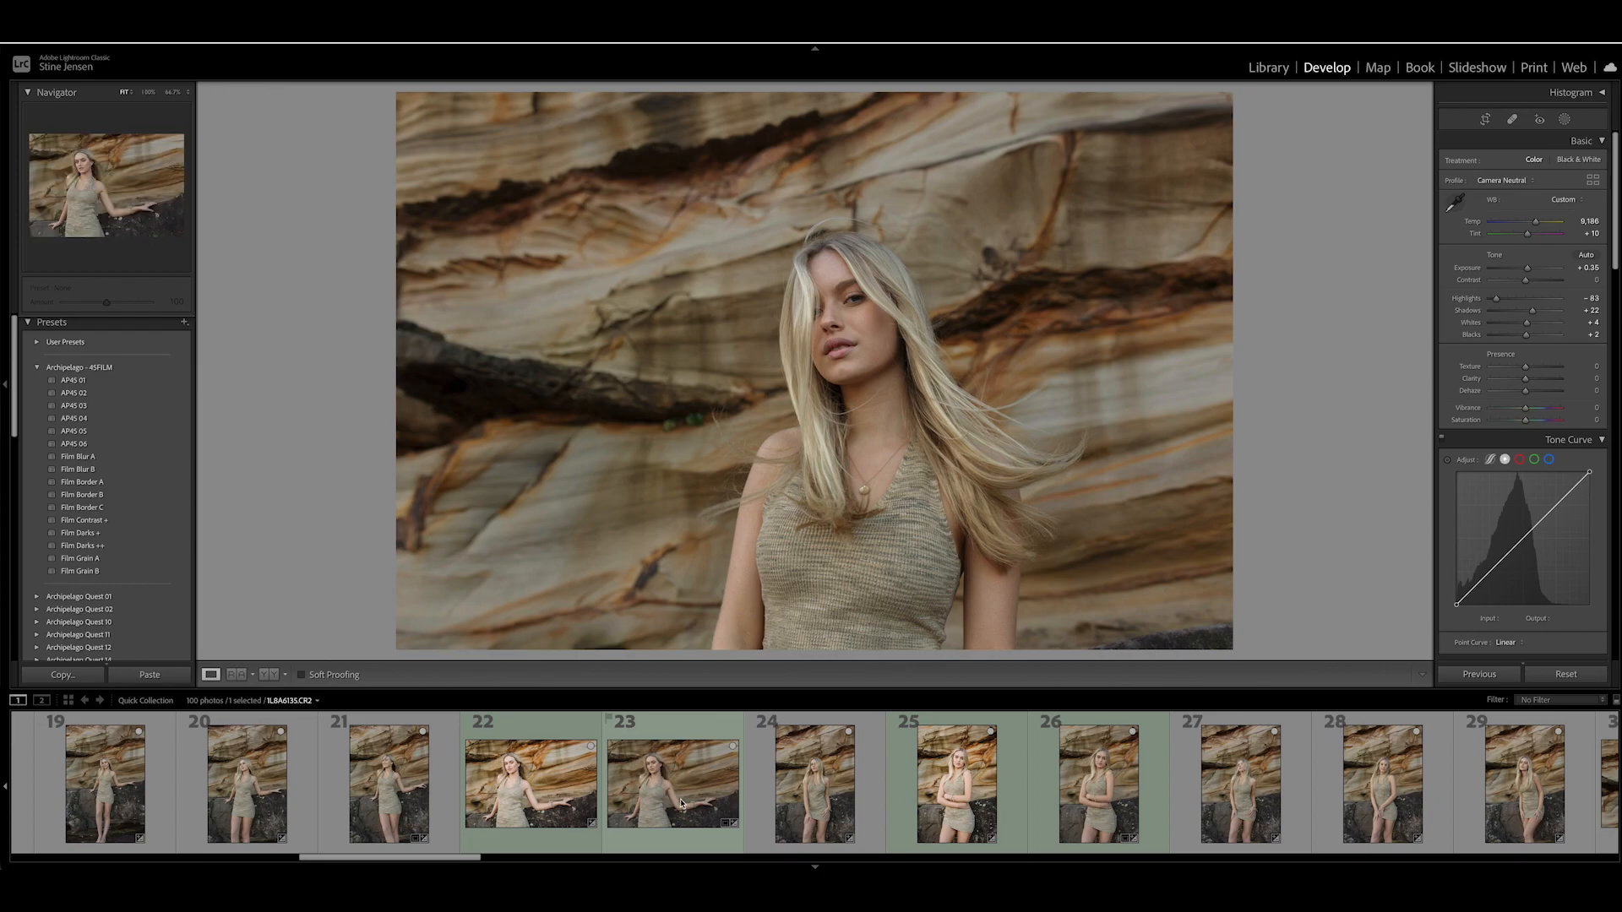
{"action": "scroll", "coordinate": [1124, 804], "scroll_direction": "down", "scroll_amount": 3}
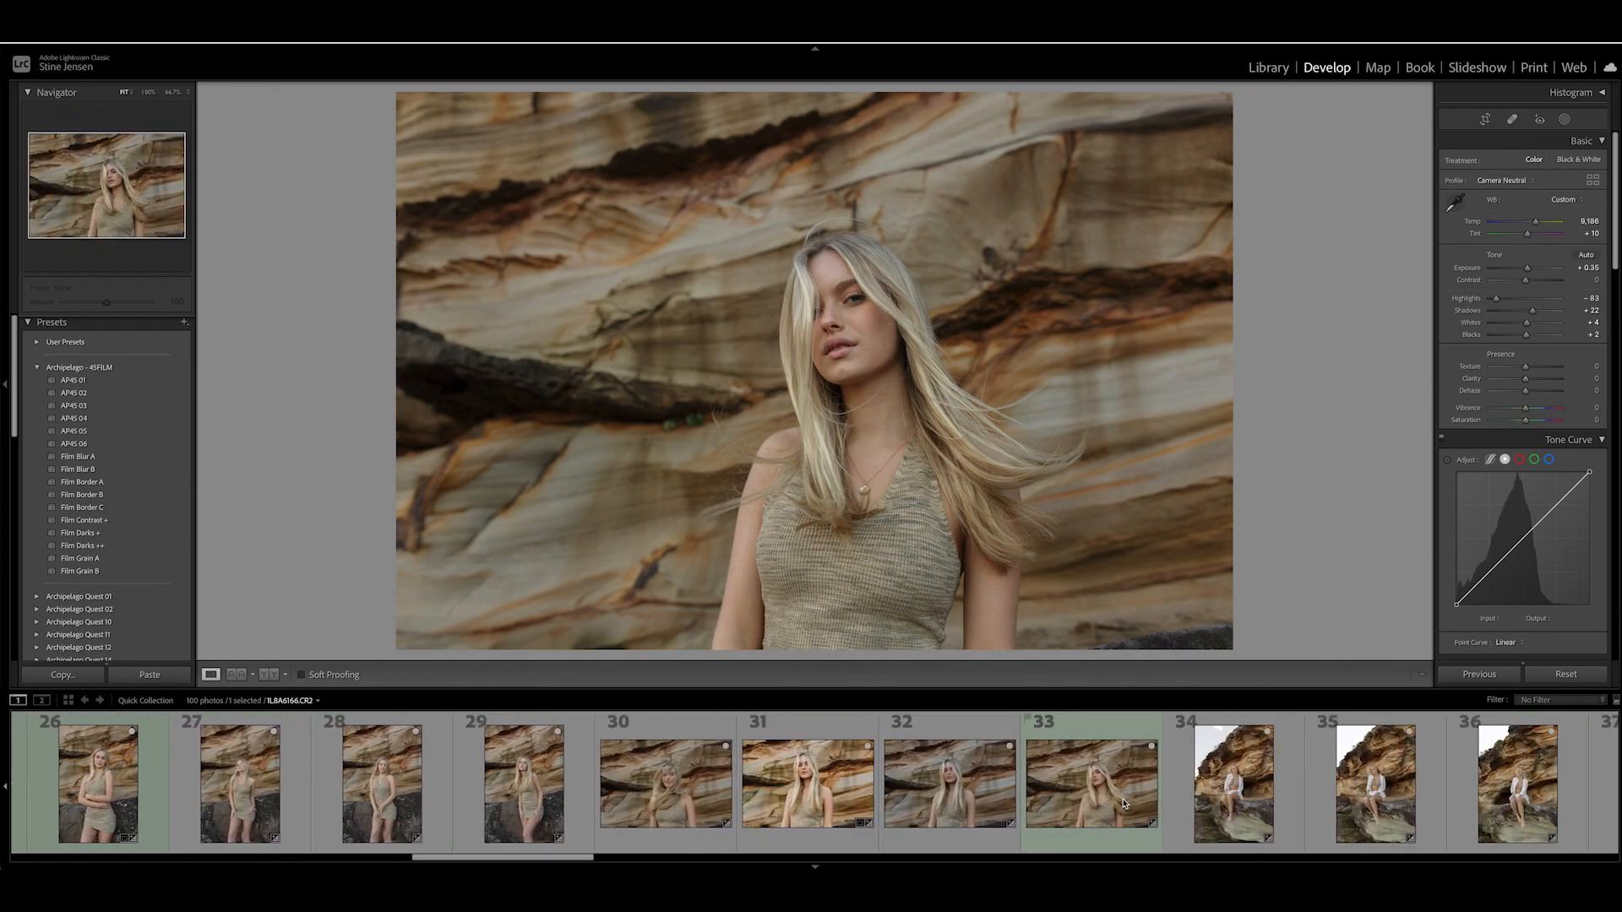
{"action": "left_click", "coordinate": [1125, 804]}
- Enable chromatic aberration removal and lens profile corrections for photo 33
{"action": "scroll", "coordinate": [1506, 511], "scroll_direction": "down", "scroll_amount": 3}
{"action": "scroll", "coordinate": [1506, 511], "scroll_direction": "down", "scroll_amount": 10}
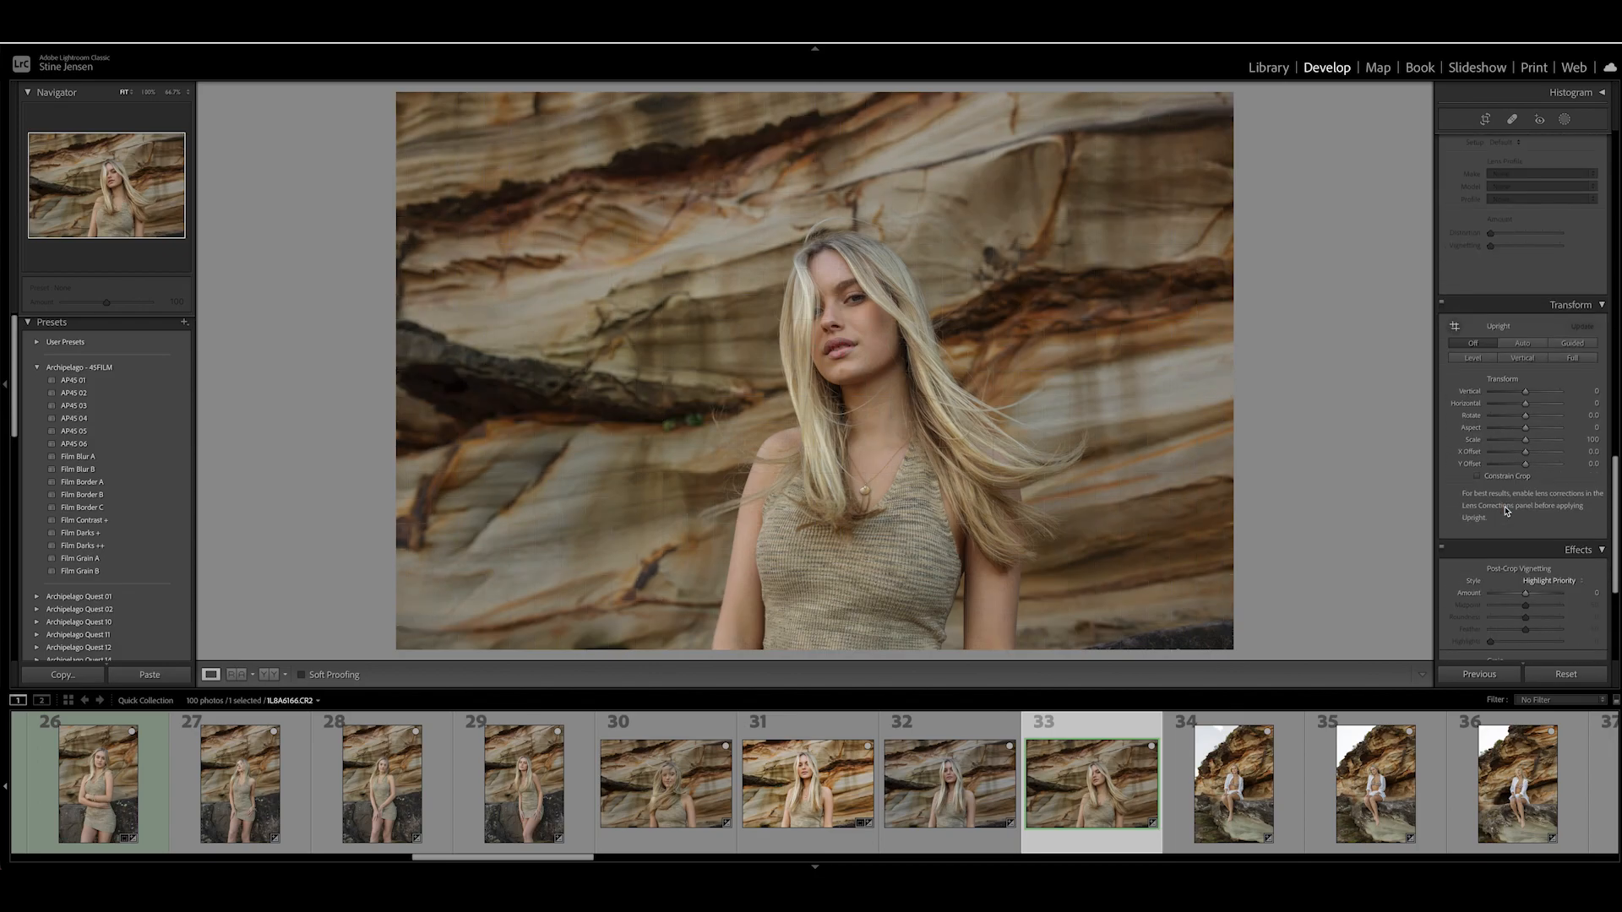
{"action": "scroll", "coordinate": [1506, 511], "scroll_direction": "up", "scroll_amount": 3}
{"action": "left_click", "coordinate": [1450, 309]}
{"action": "left_click", "coordinate": [1450, 320]}
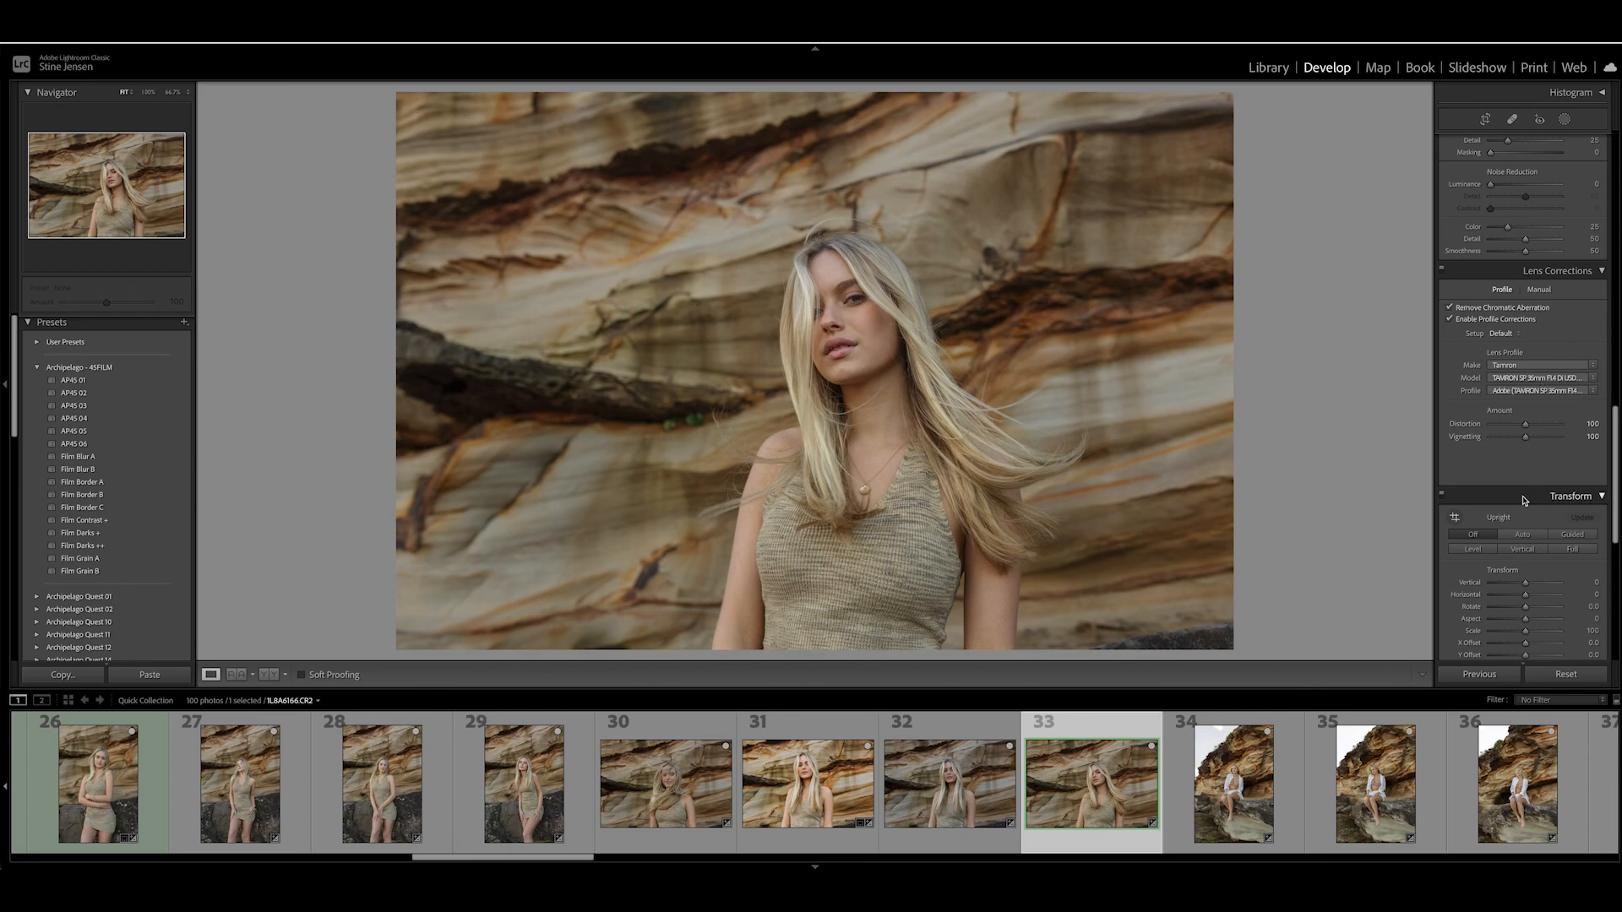
{"action": "scroll", "coordinate": [1525, 501], "scroll_direction": "down", "scroll_amount": 5}
{"action": "scroll", "coordinate": [1525, 501], "scroll_direction": "up", "scroll_amount": 6}
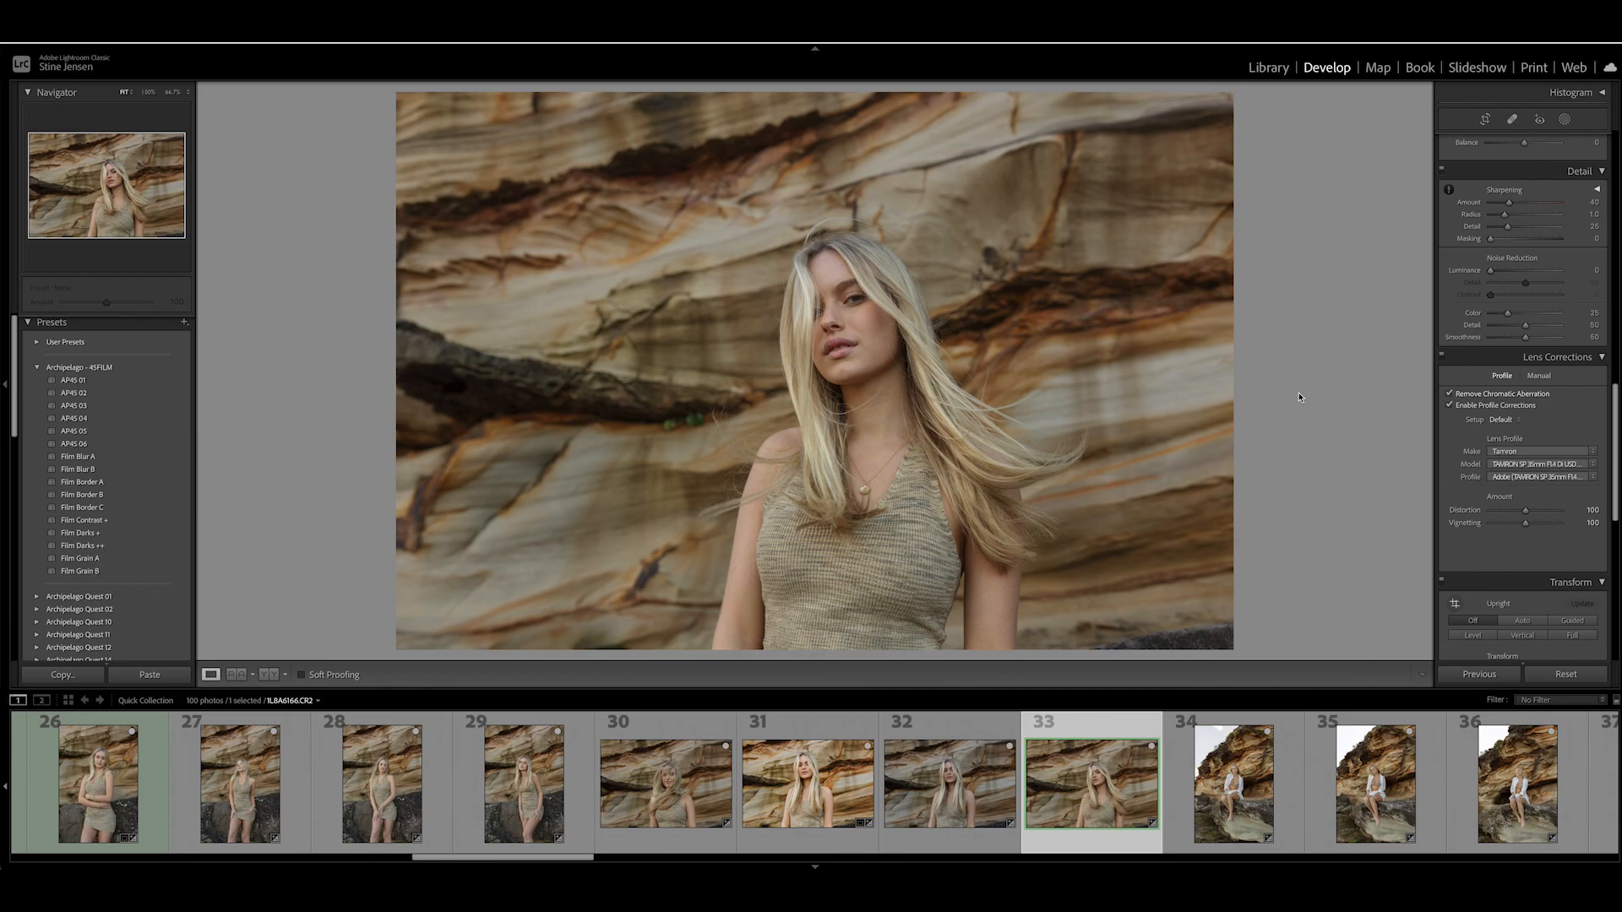
- Examine the sharpness and skin detail of the model's face up close, and review the whole portrait
{"action": "key", "text": "super+equal"}
{"action": "key", "text": "super+equal"}
{"action": "key", "text": "super+equal"}
{"action": "key", "text": "super+equal"}
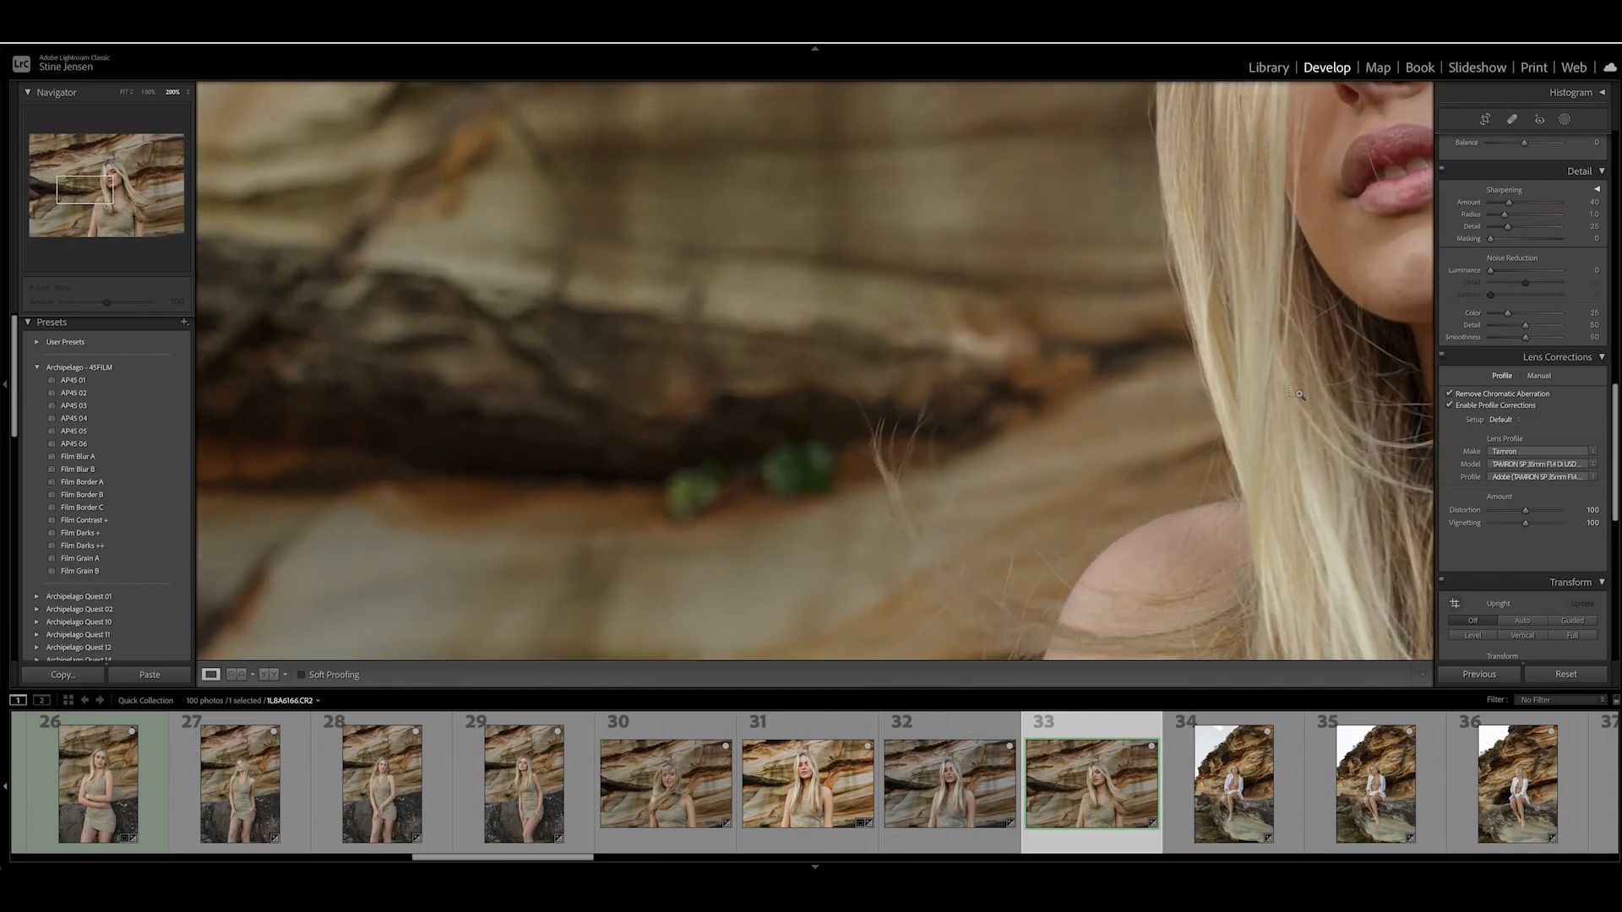
{"action": "left_click_drag", "start_coordinate": [1299, 393], "coordinate": [801, 486]}
{"action": "left_click_drag", "start_coordinate": [1110, 262], "coordinate": [1080, 504]}
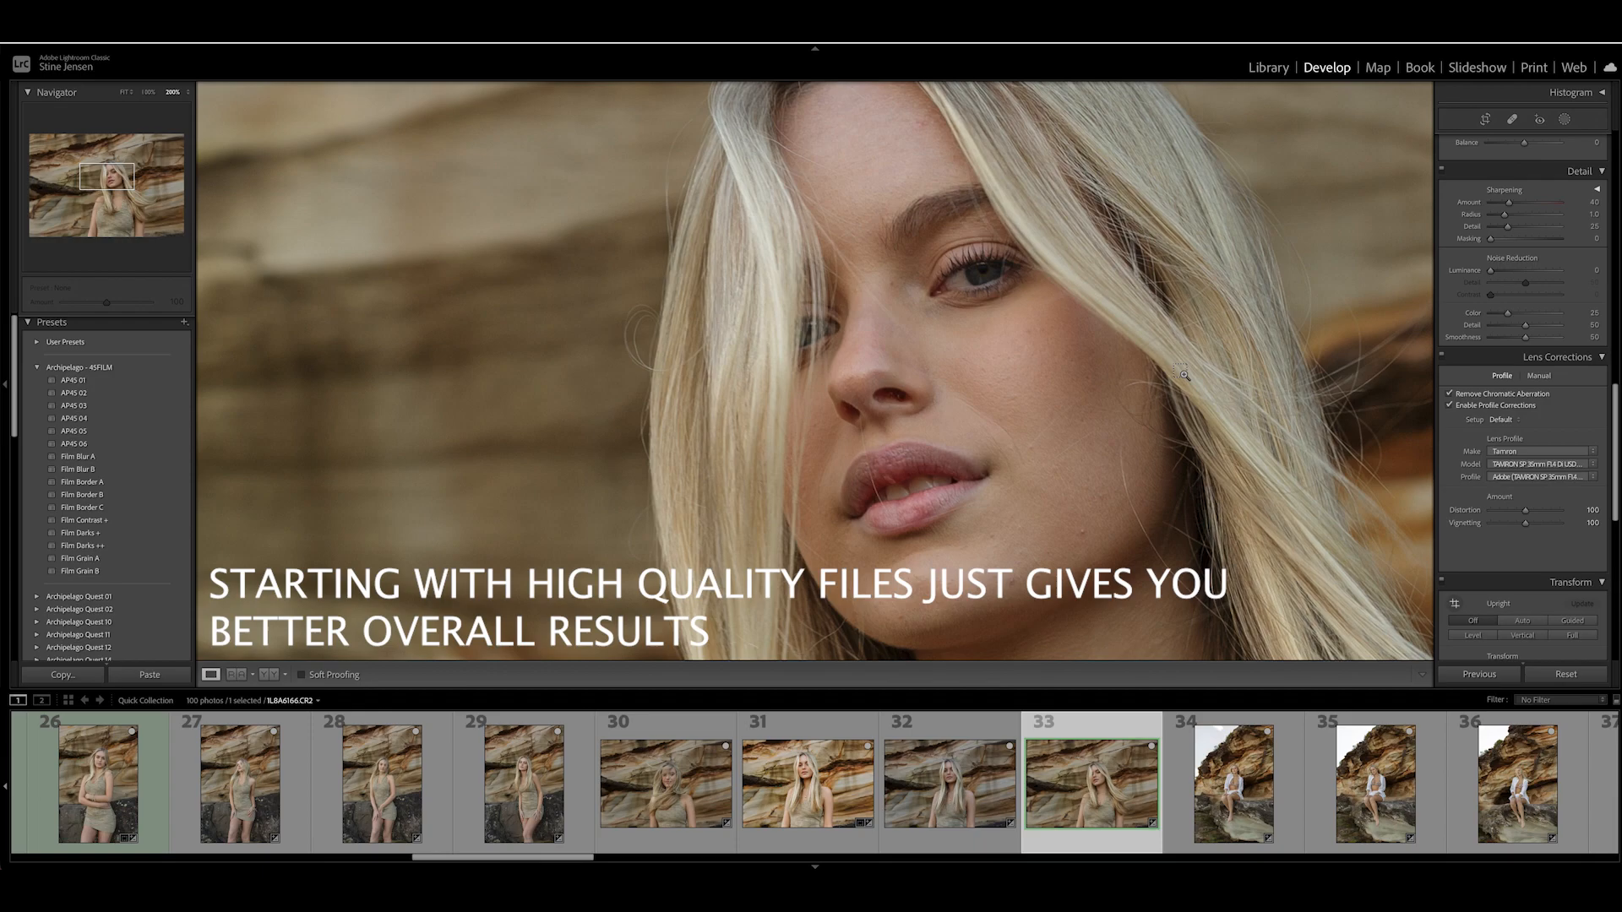
{"action": "left_click", "coordinate": [1183, 375]}
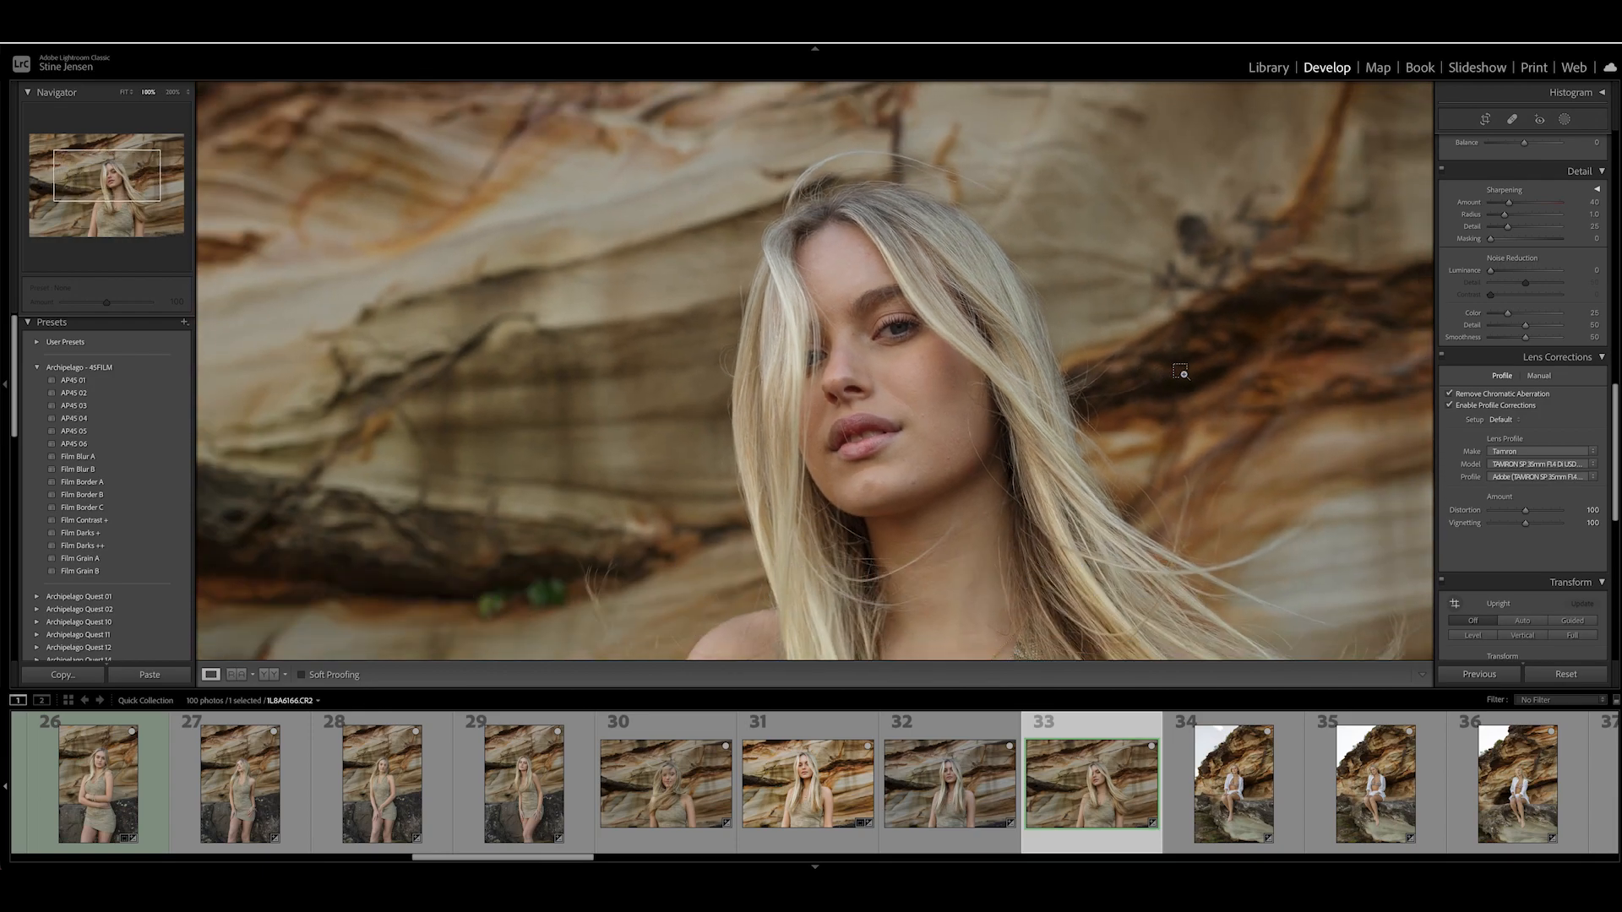
{"action": "scroll", "coordinate": [1186, 430], "scroll_direction": "down", "scroll_amount": 3}
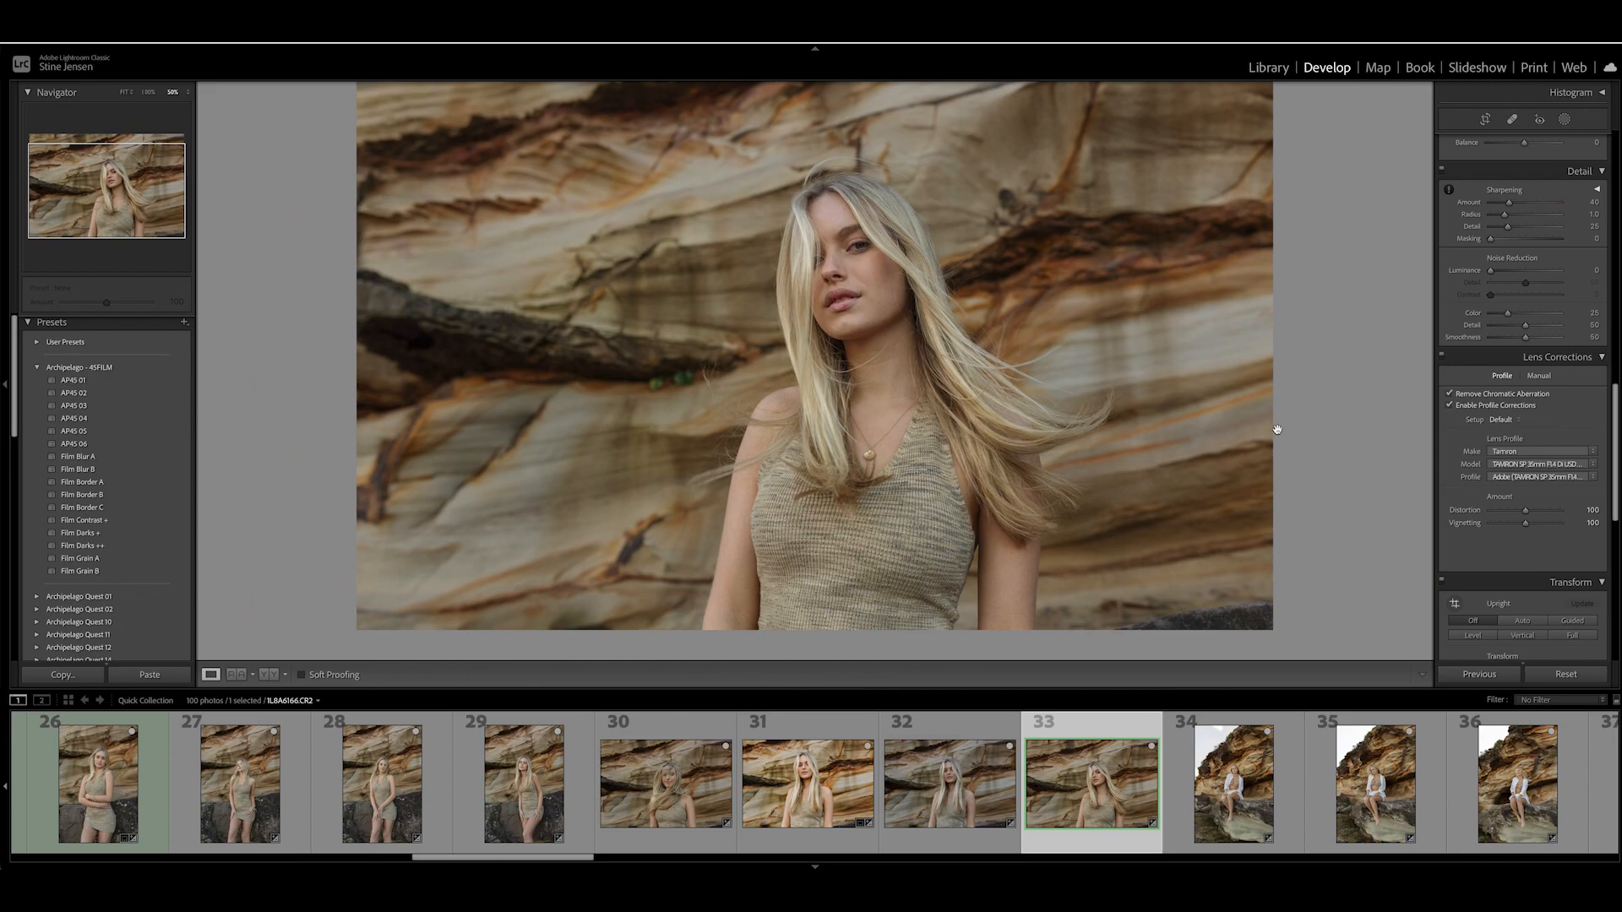
{"action": "scroll", "coordinate": [1276, 430], "scroll_direction": "up", "scroll_amount": 2}
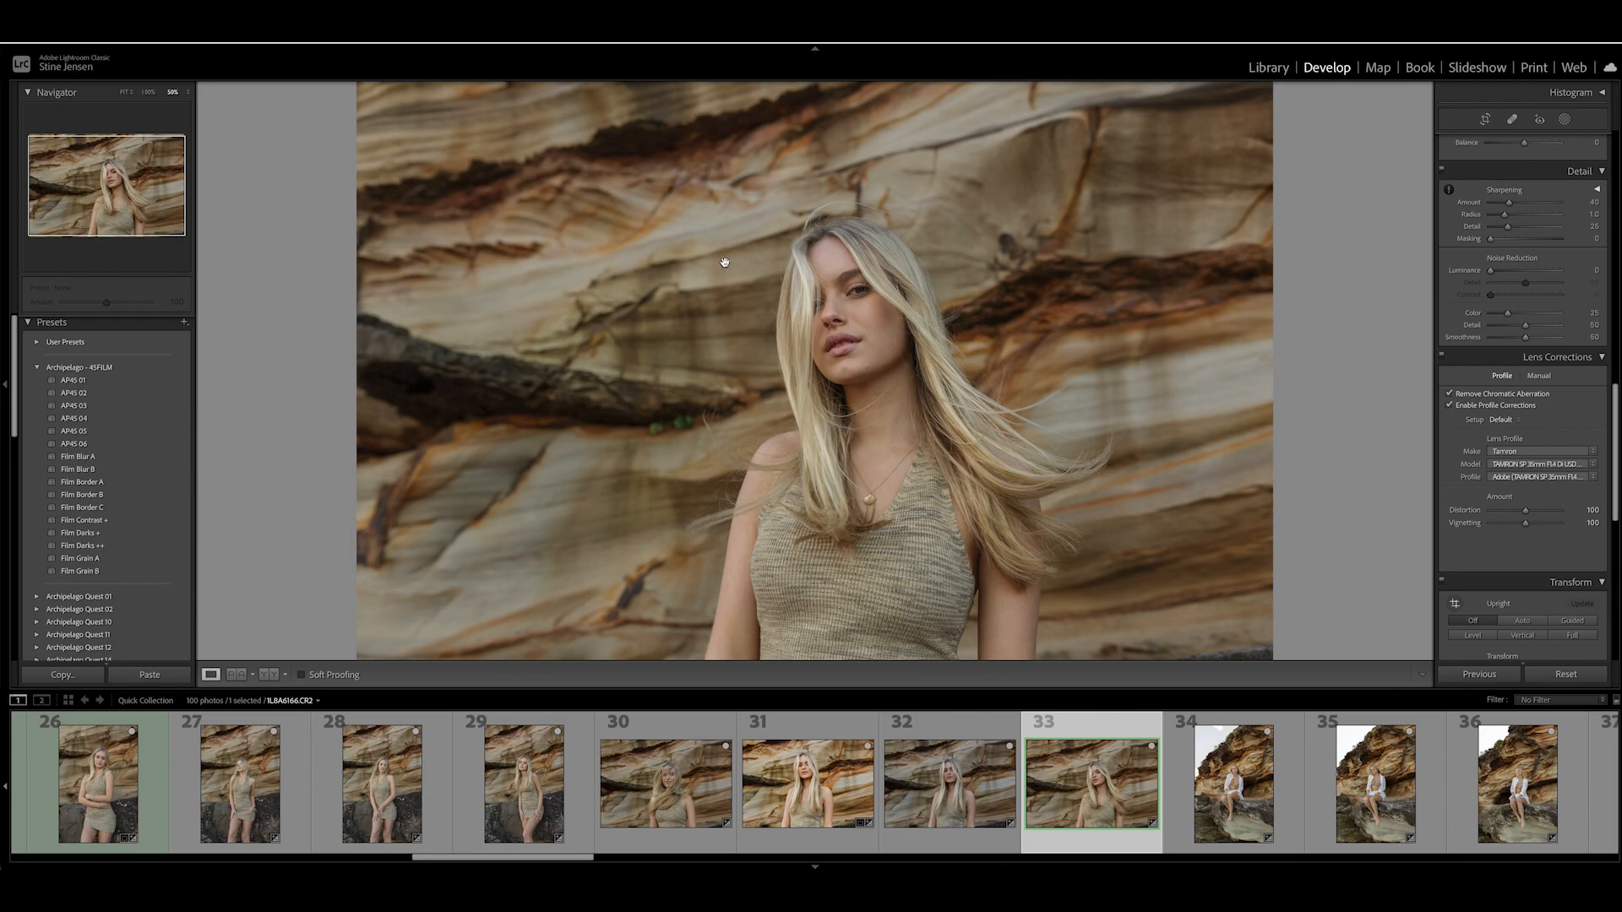
{"action": "left_click_drag", "start_coordinate": [725, 262], "coordinate": [730, 460]}
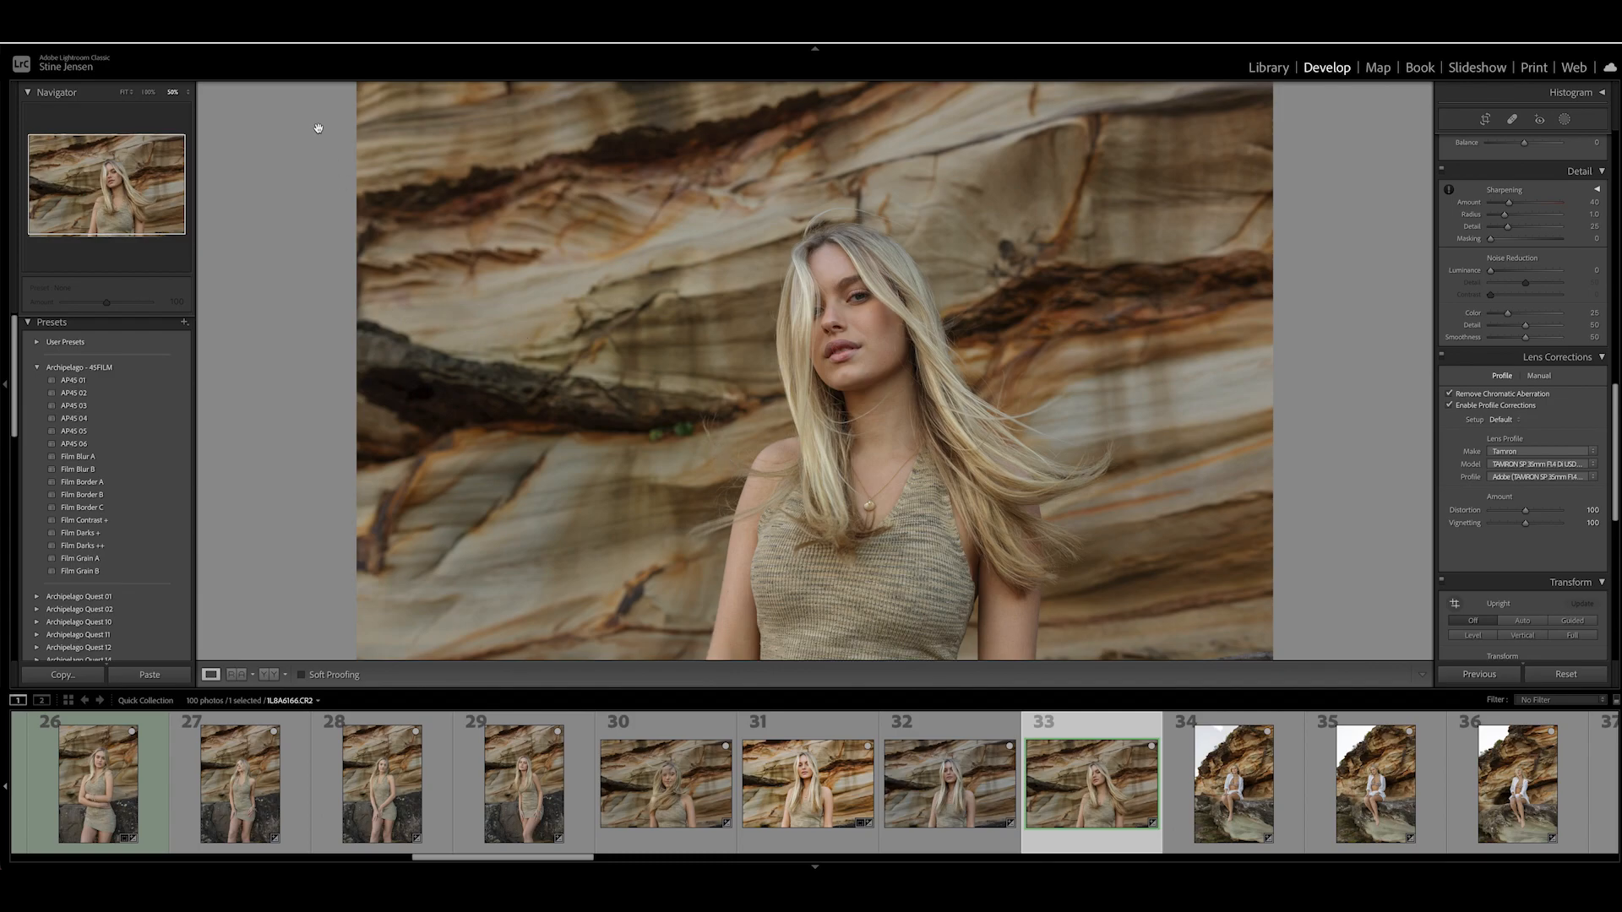
- Send the adjusted photo to Adobe Photoshop 2022 for editing
{"action": "left_click", "coordinate": [223, 10]}
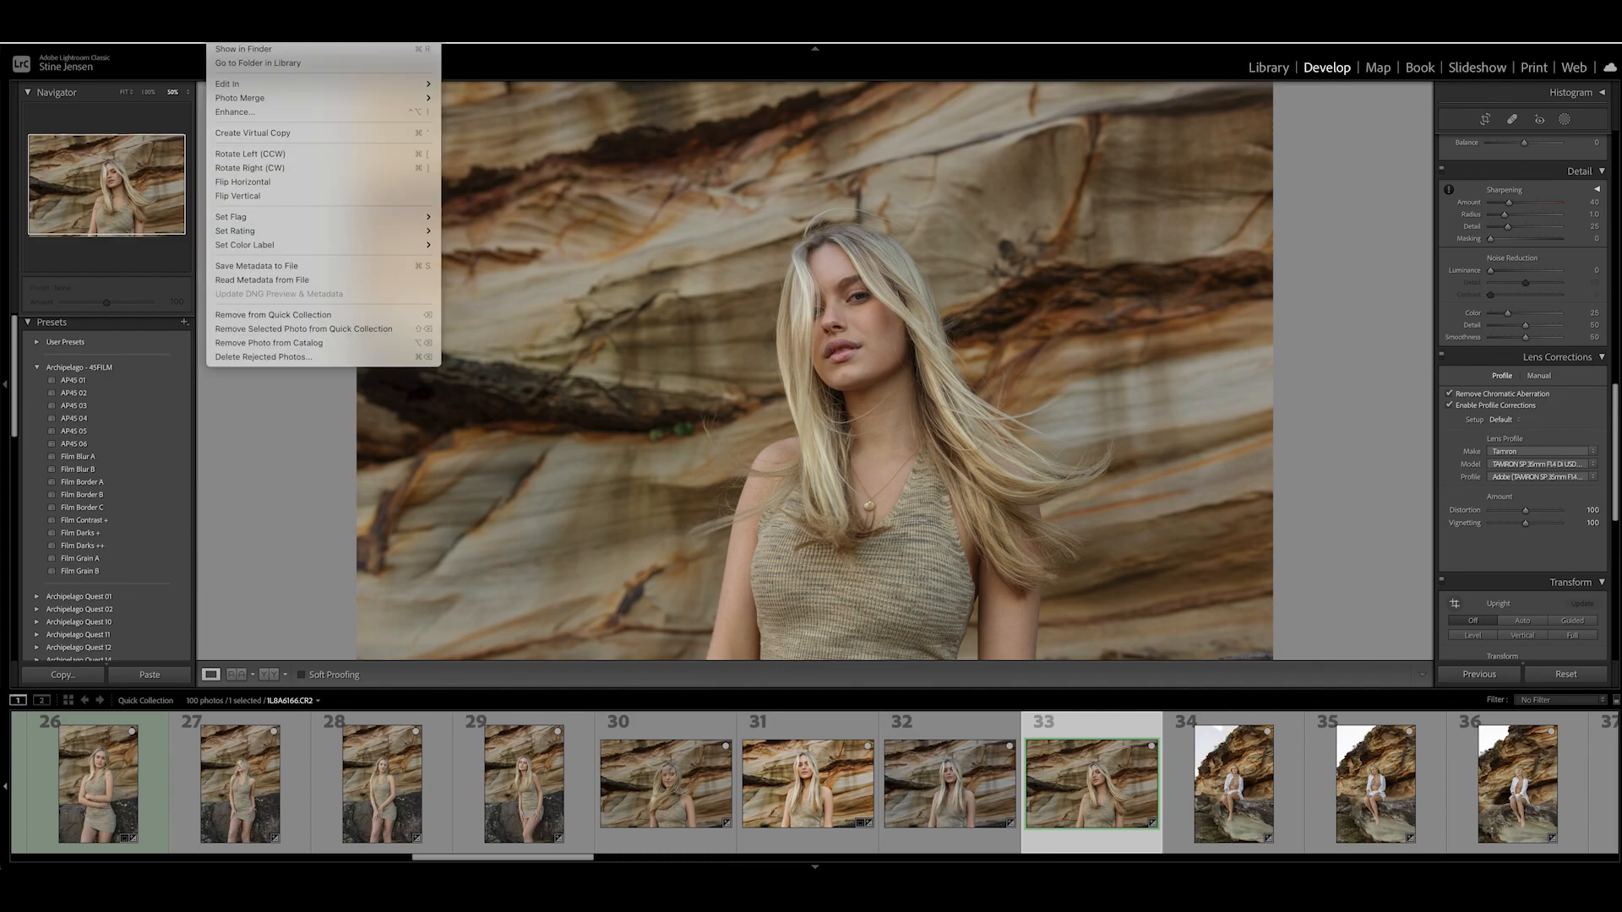
{"action": "mouse_move", "coordinate": [229, 91]}
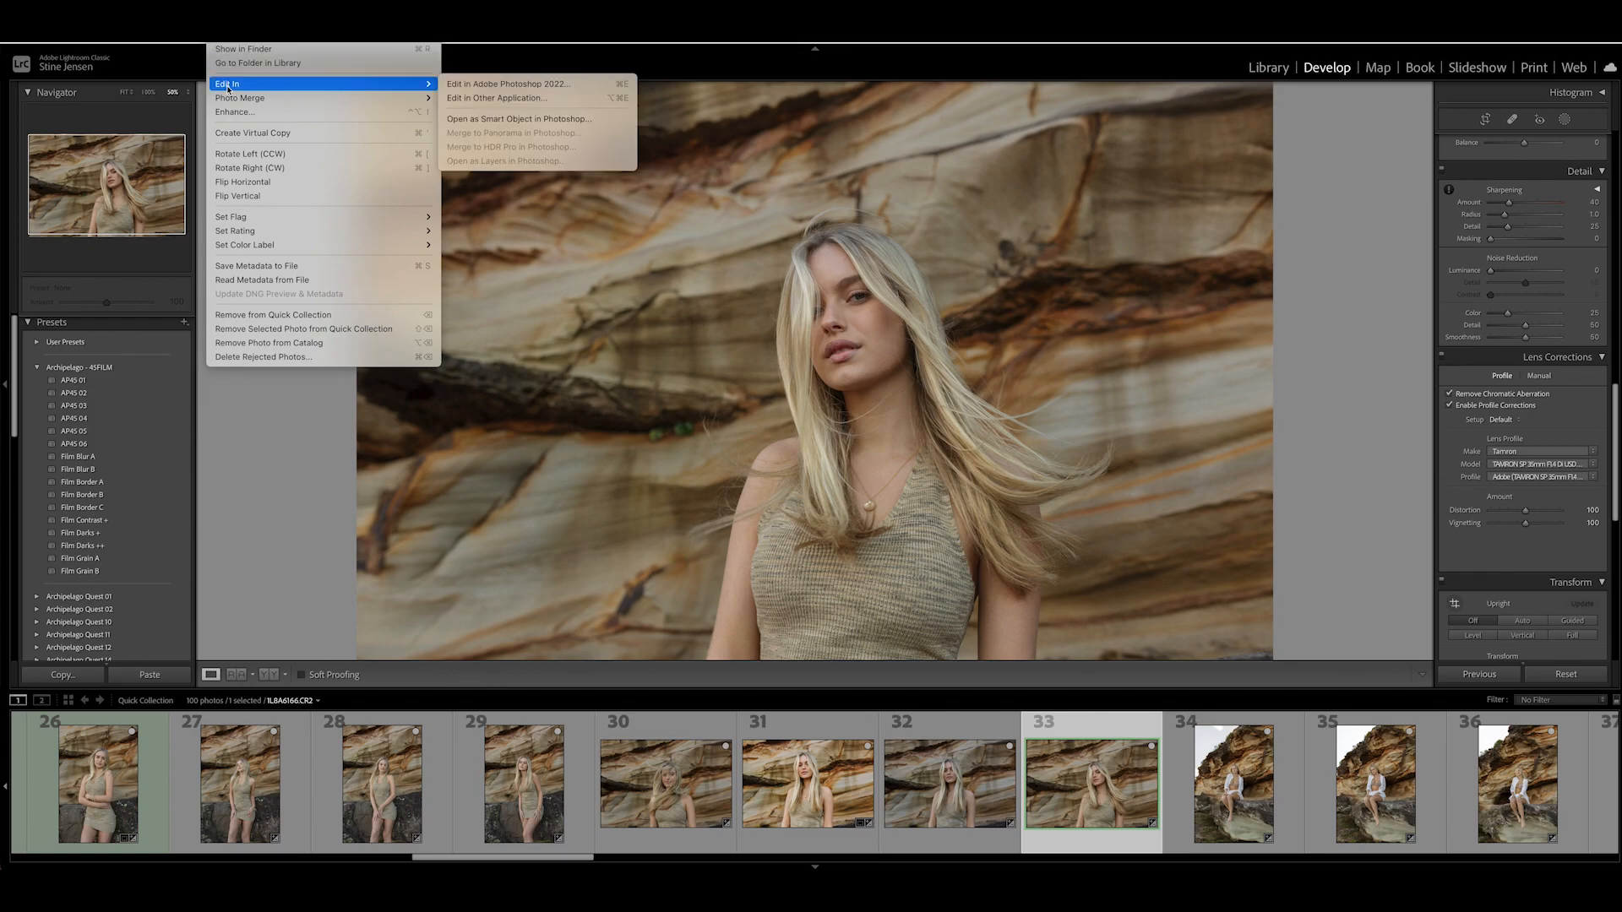
{"action": "left_click", "coordinate": [471, 85]}
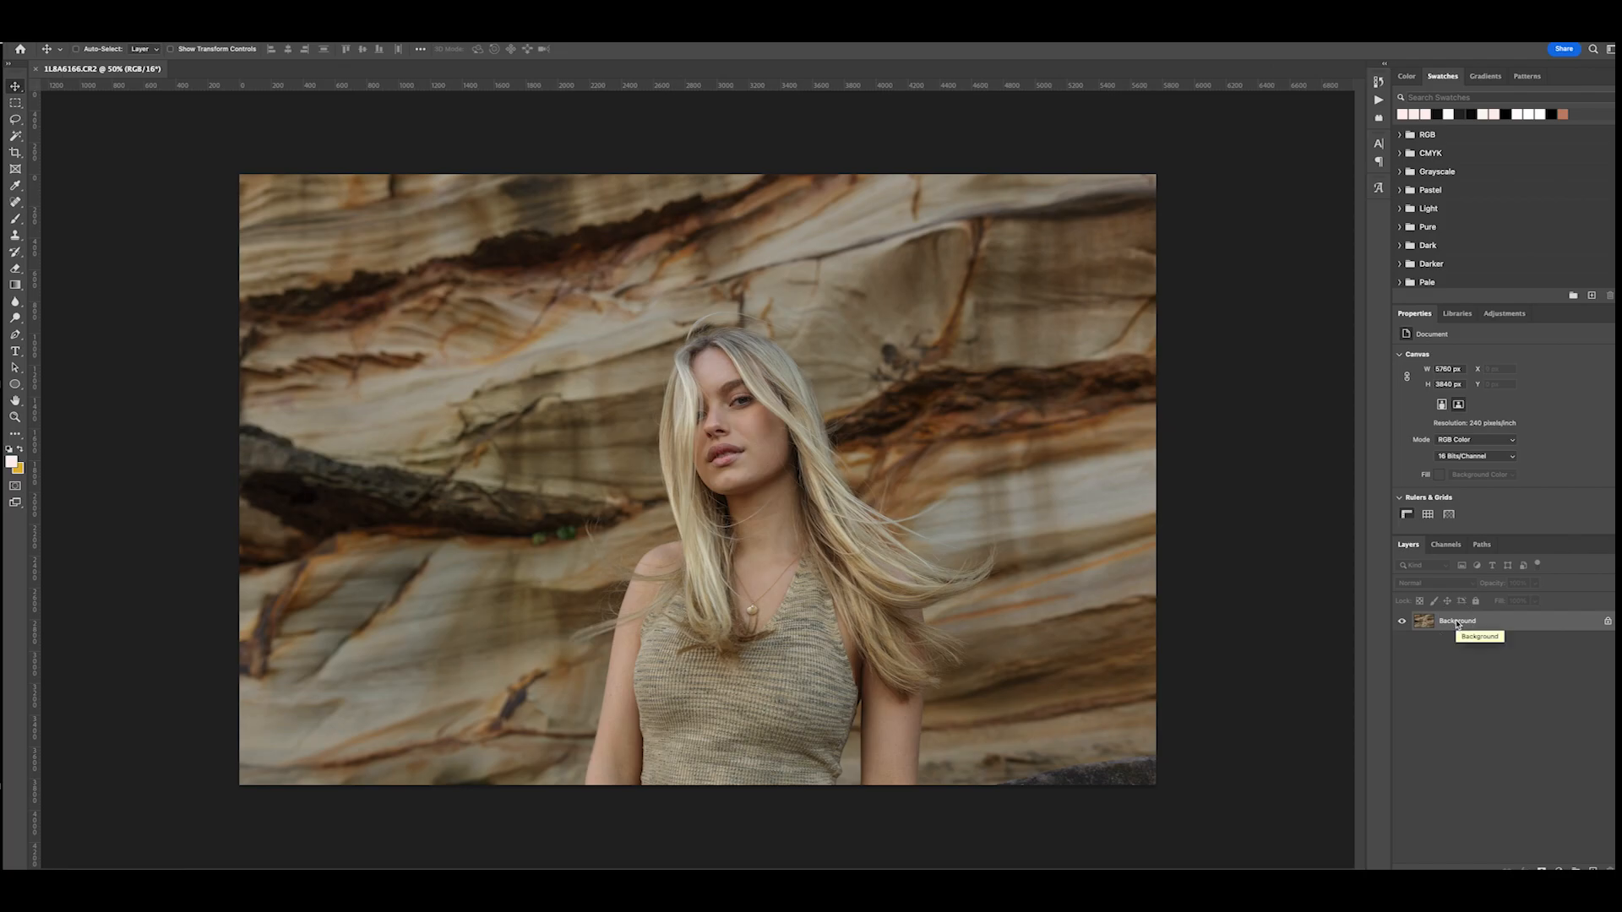
- Duplicate the whole Background image onto a new layer and add an empty layer above the copy
{"action": "key", "text": "super+a"}
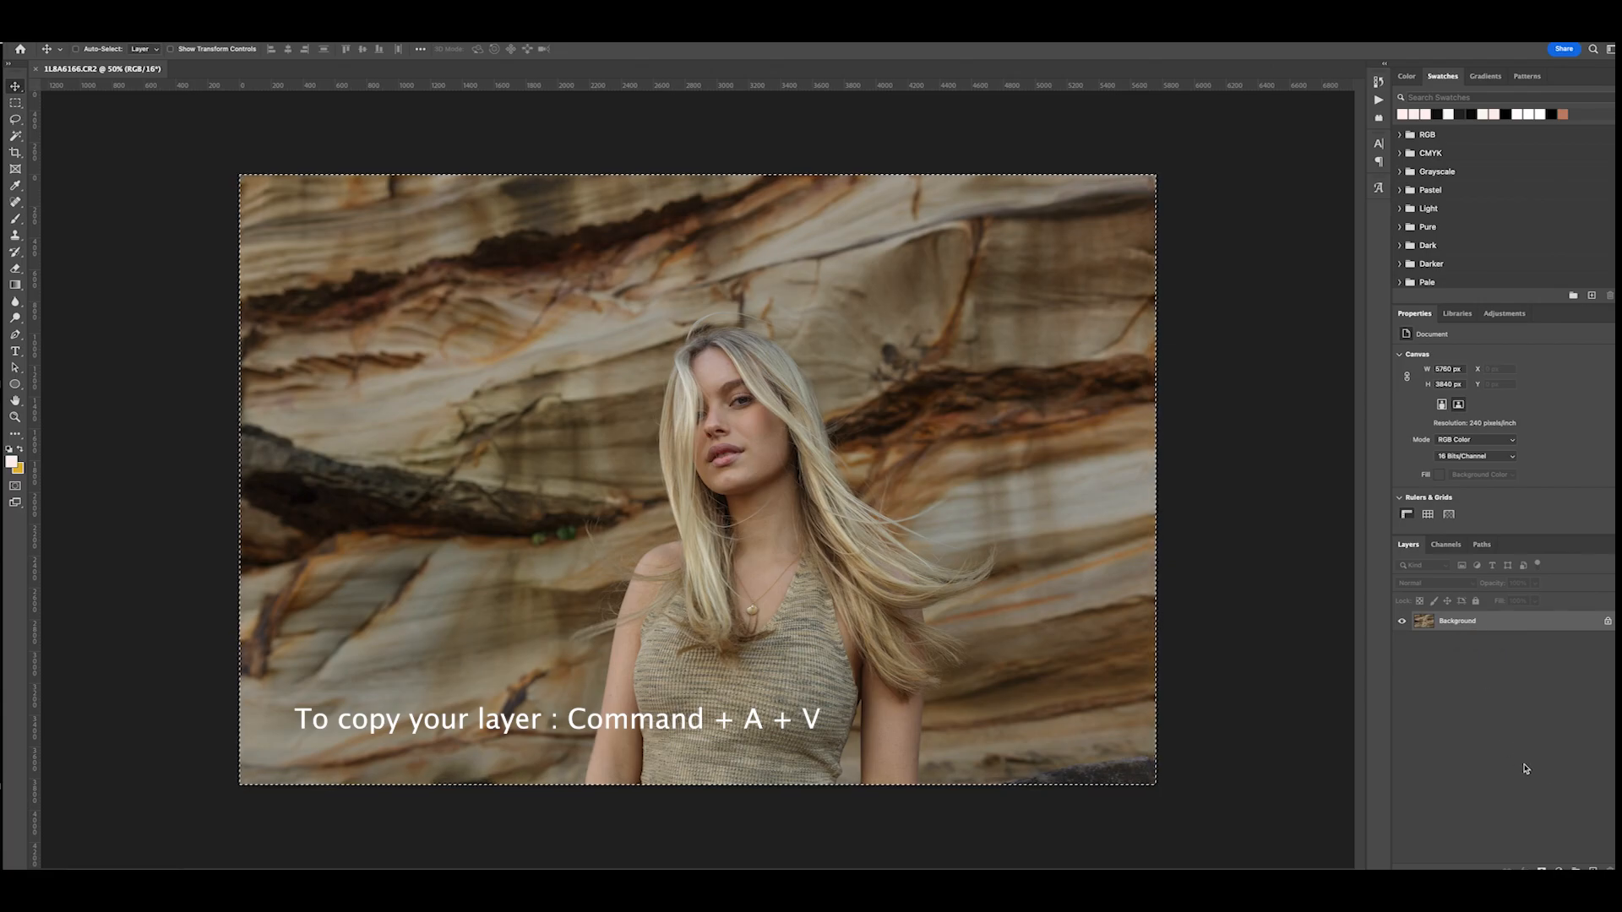
{"action": "key", "text": "super+j"}
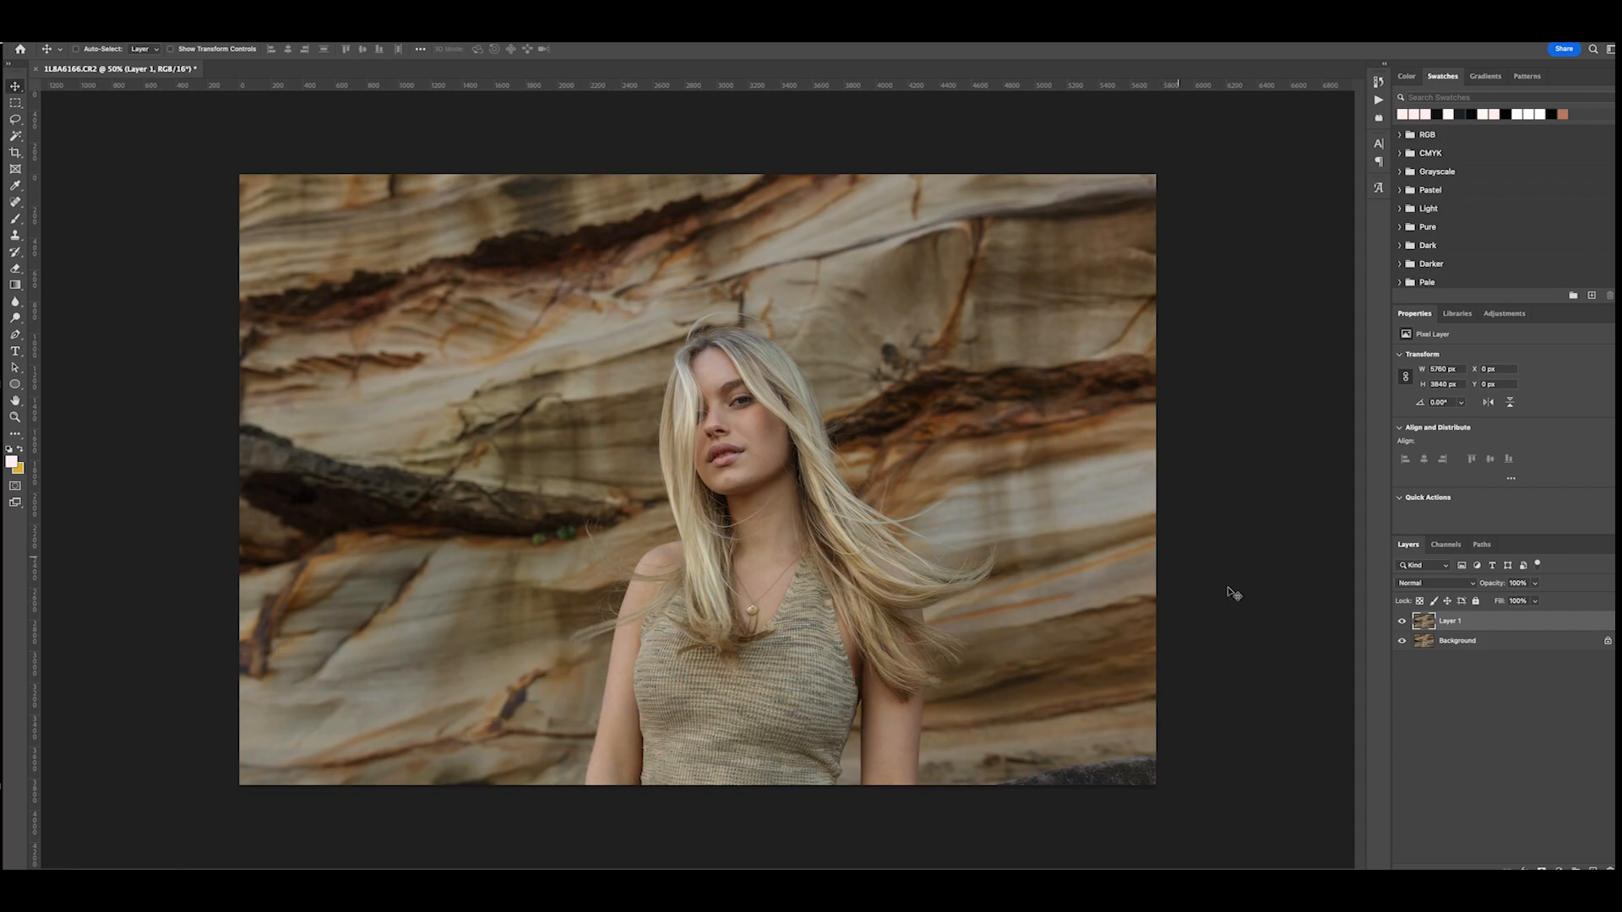
{"action": "left_click", "coordinate": [1591, 867]}
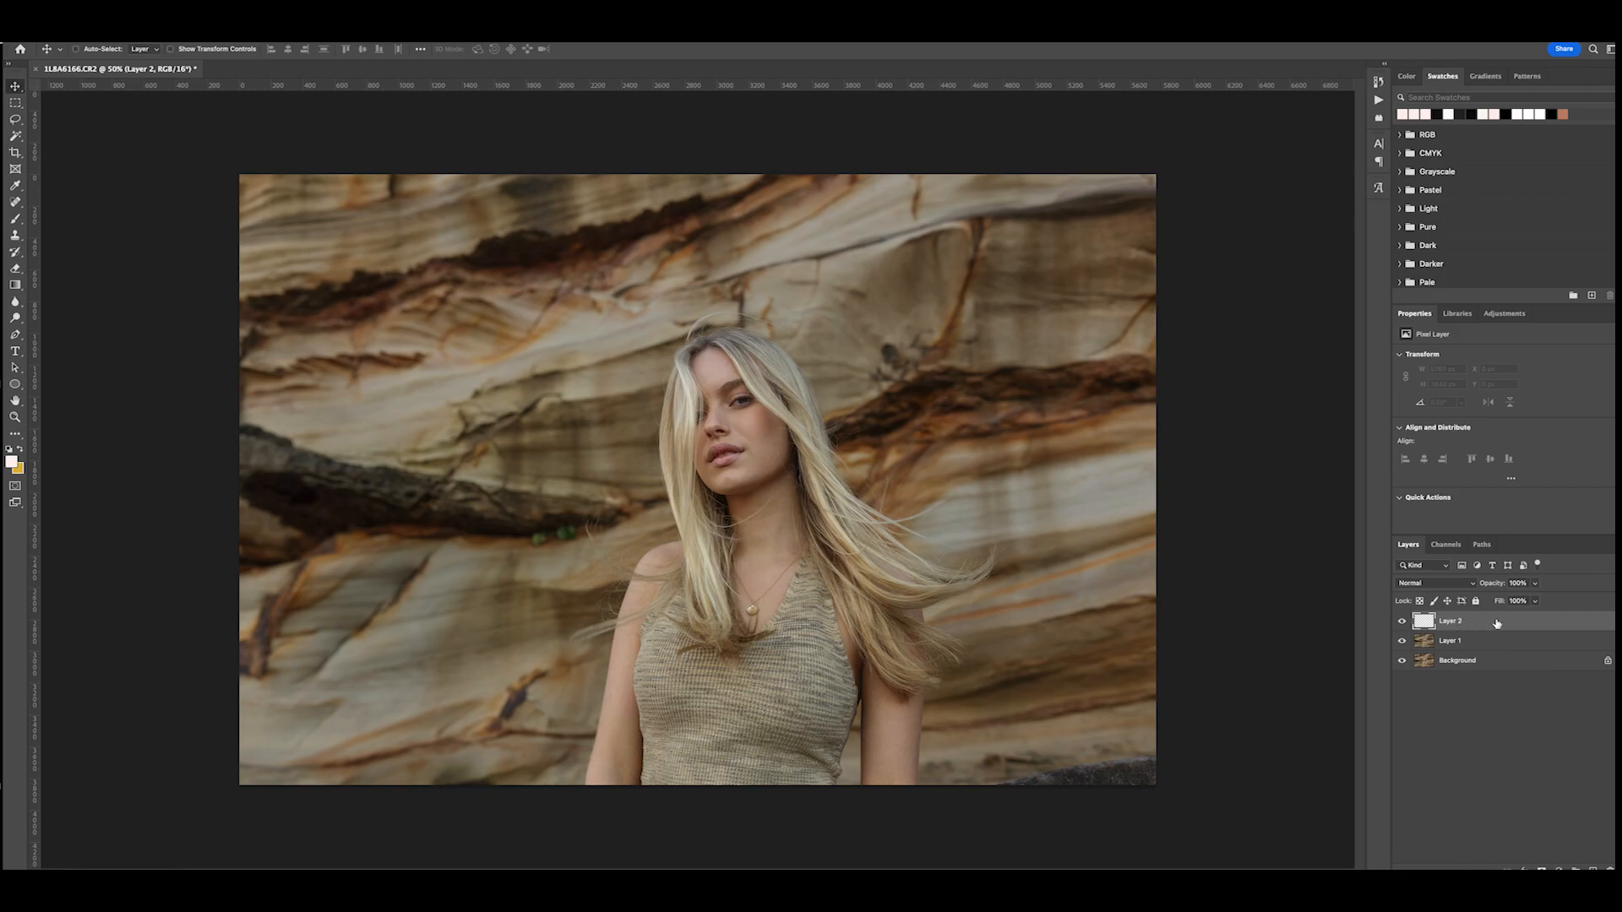
- Remove the small blemishes on the model's cheek with the Spot Healing Brush on the empty layer
{"action": "left_click", "coordinate": [15, 203]}
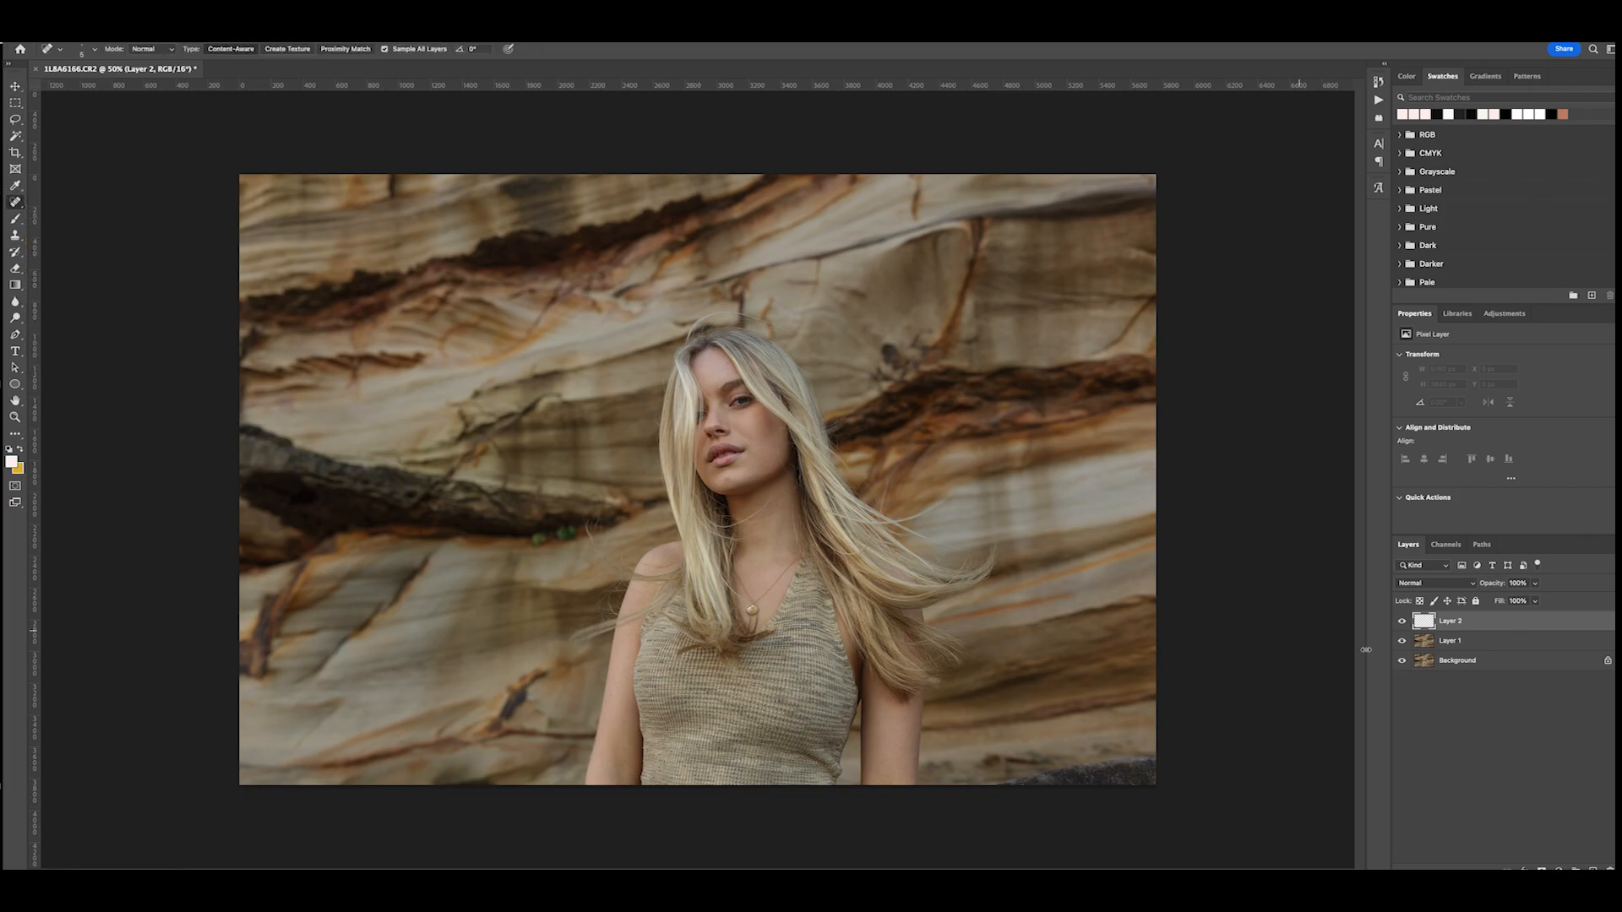
{"action": "key", "text": "super+plus"}
{"action": "key", "text": "super+plus"}
{"action": "key", "text": "super+plus"}
{"action": "key", "text": "super+plus"}
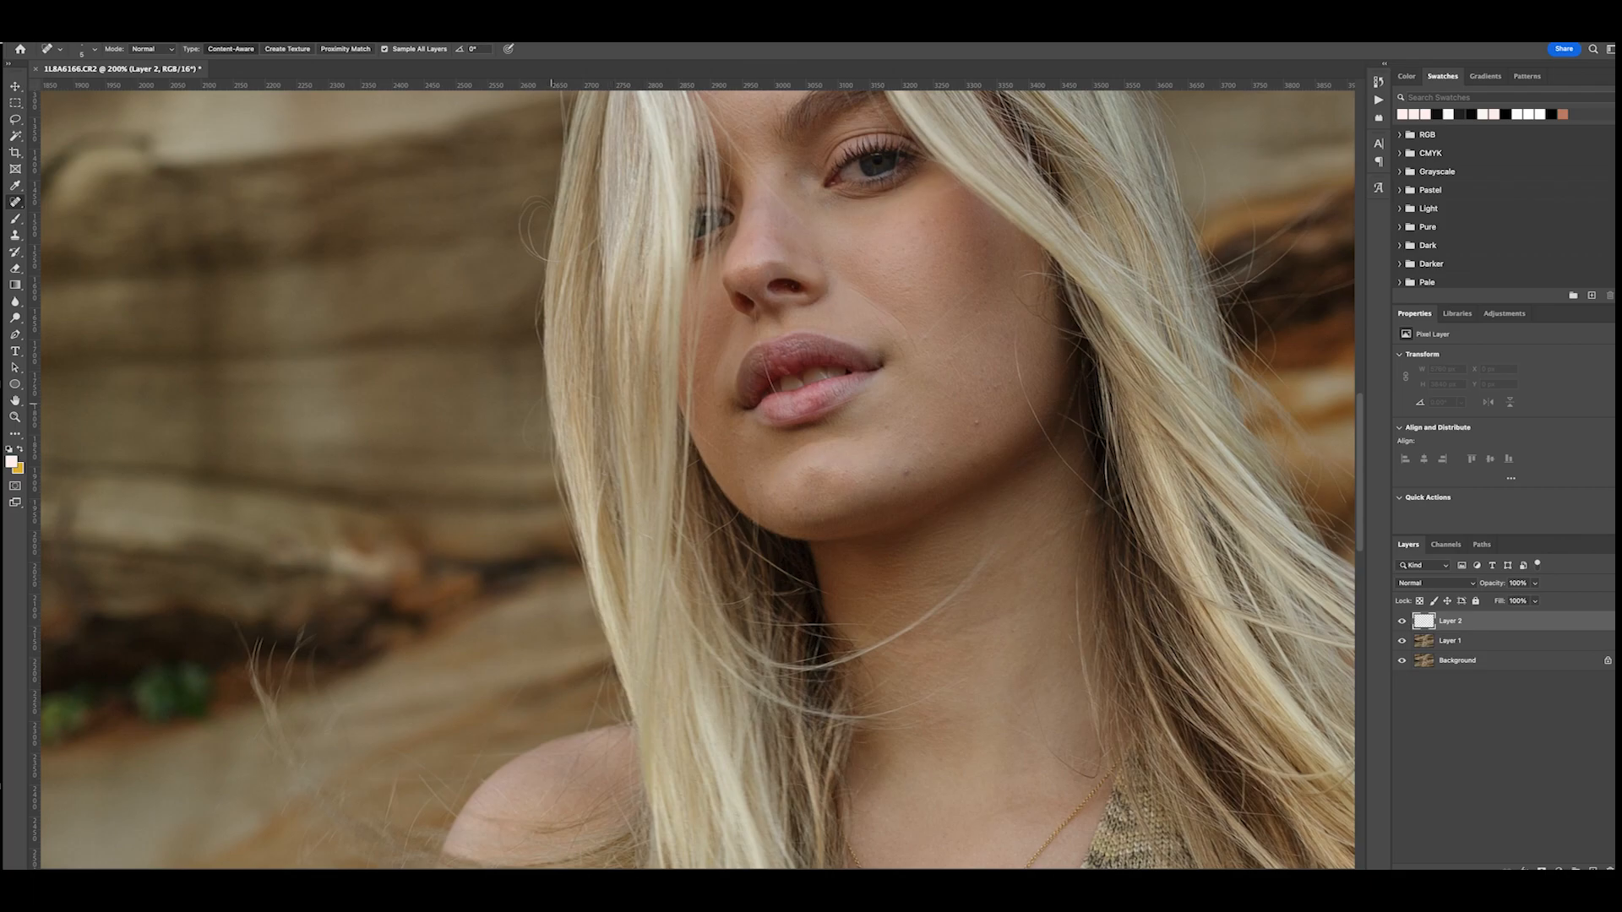
{"action": "key", "text": "v"}
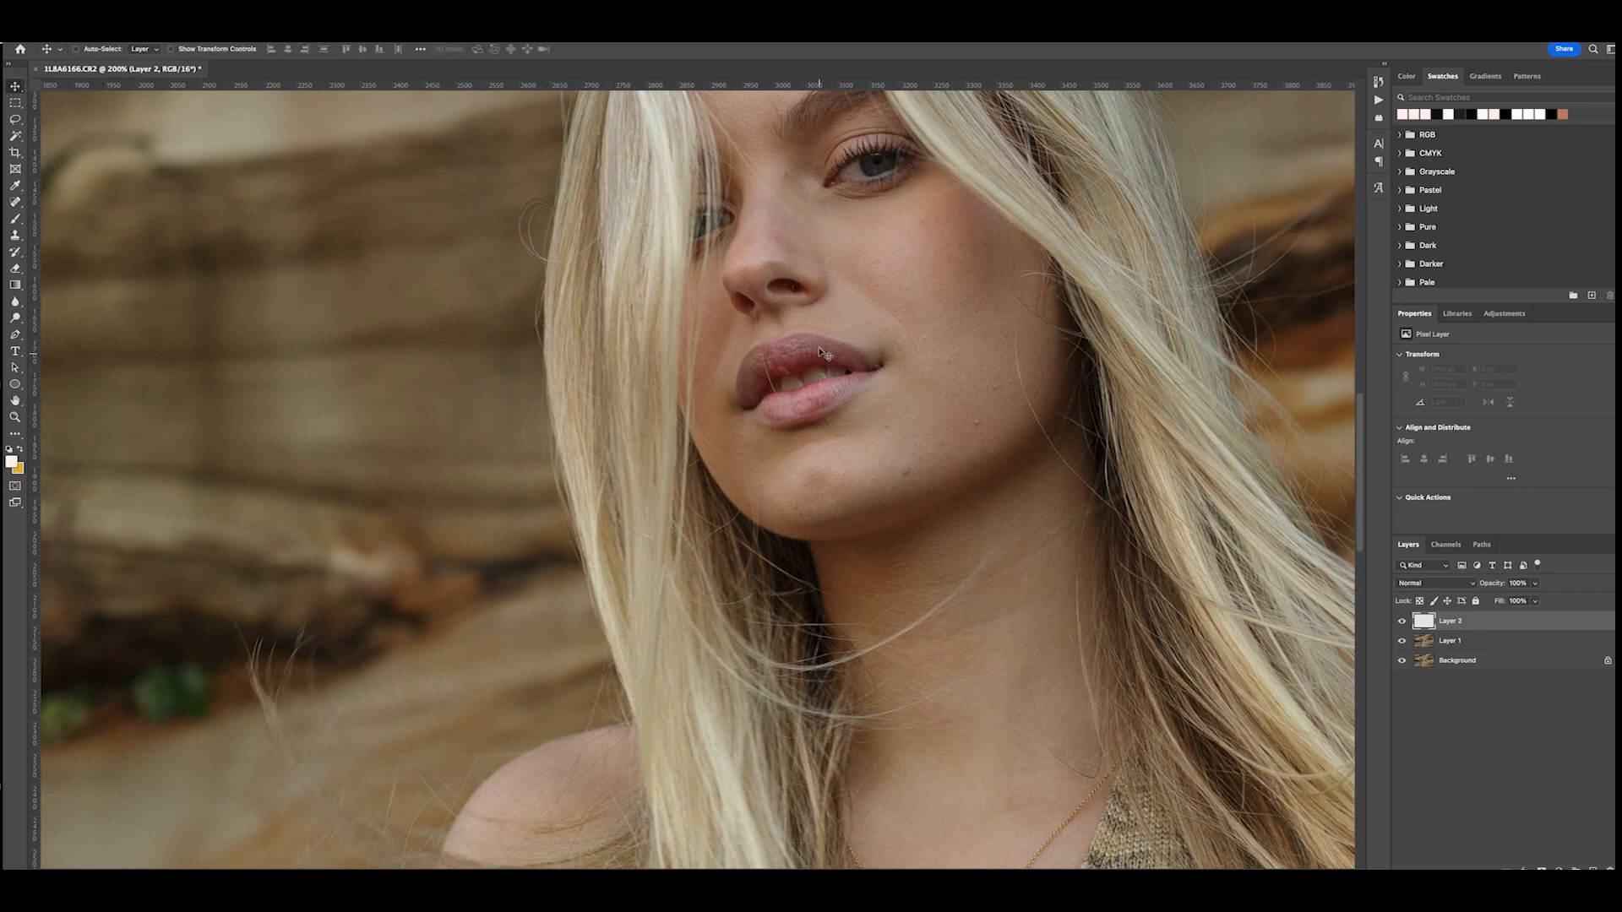
{"action": "left_click", "coordinate": [16, 202]}
{"action": "left_click", "coordinate": [926, 339]}
{"action": "left_click", "coordinate": [975, 423]}
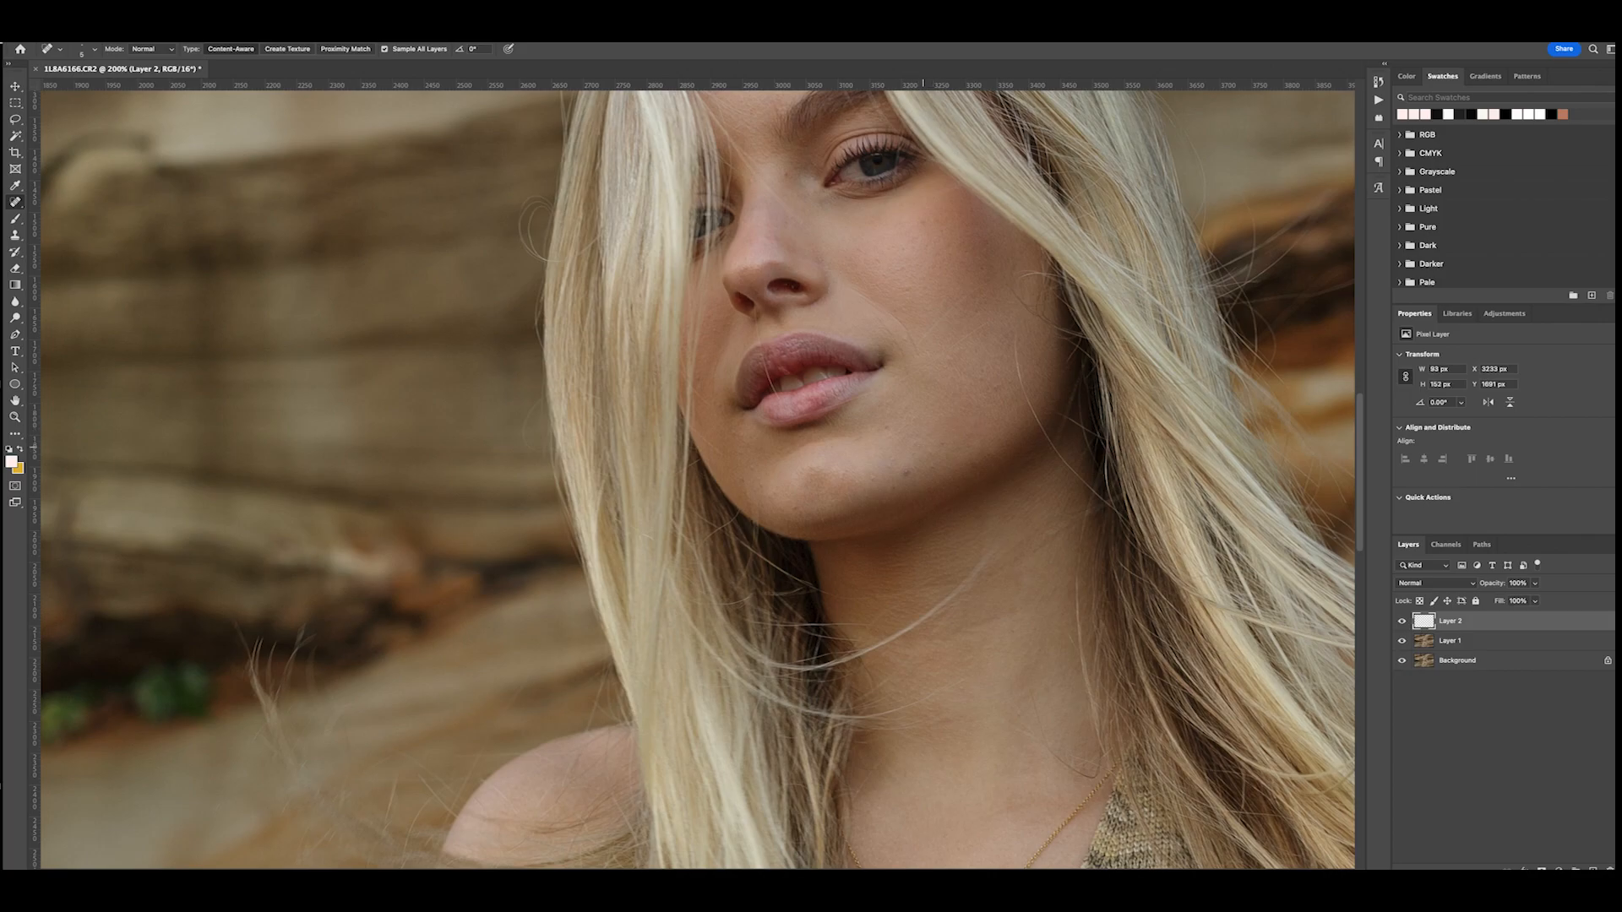
- Heal the spots on the model's chin, beside the mouth and on the forehead
{"action": "left_click", "coordinate": [907, 472]}
{"action": "left_click", "coordinate": [887, 465]}
{"action": "left_click", "coordinate": [849, 473]}
{"action": "left_click", "coordinate": [752, 468]}
{"action": "left_click", "coordinate": [723, 409]}
{"action": "scroll", "coordinate": [821, 354], "scroll_direction": "up", "scroll_amount": 5}
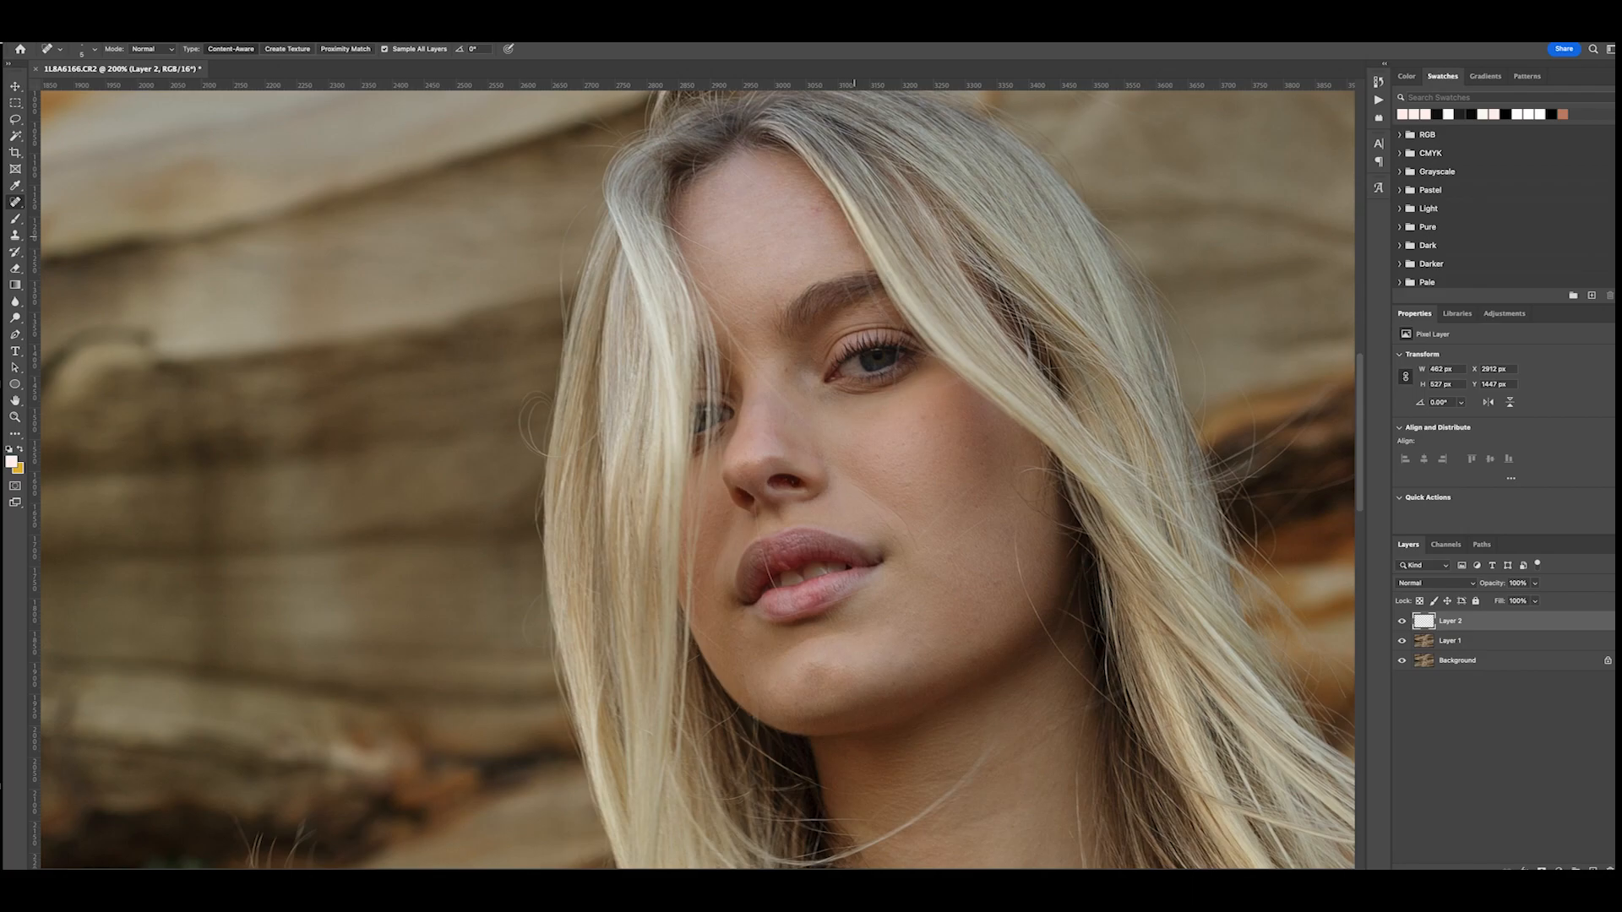
{"action": "left_click", "coordinate": [818, 207]}
- Switch to the Clone Stamp tool and check its brush size and hardness for skin retouching
{"action": "scroll", "coordinate": [943, 618], "scroll_direction": "down", "scroll_amount": 12}
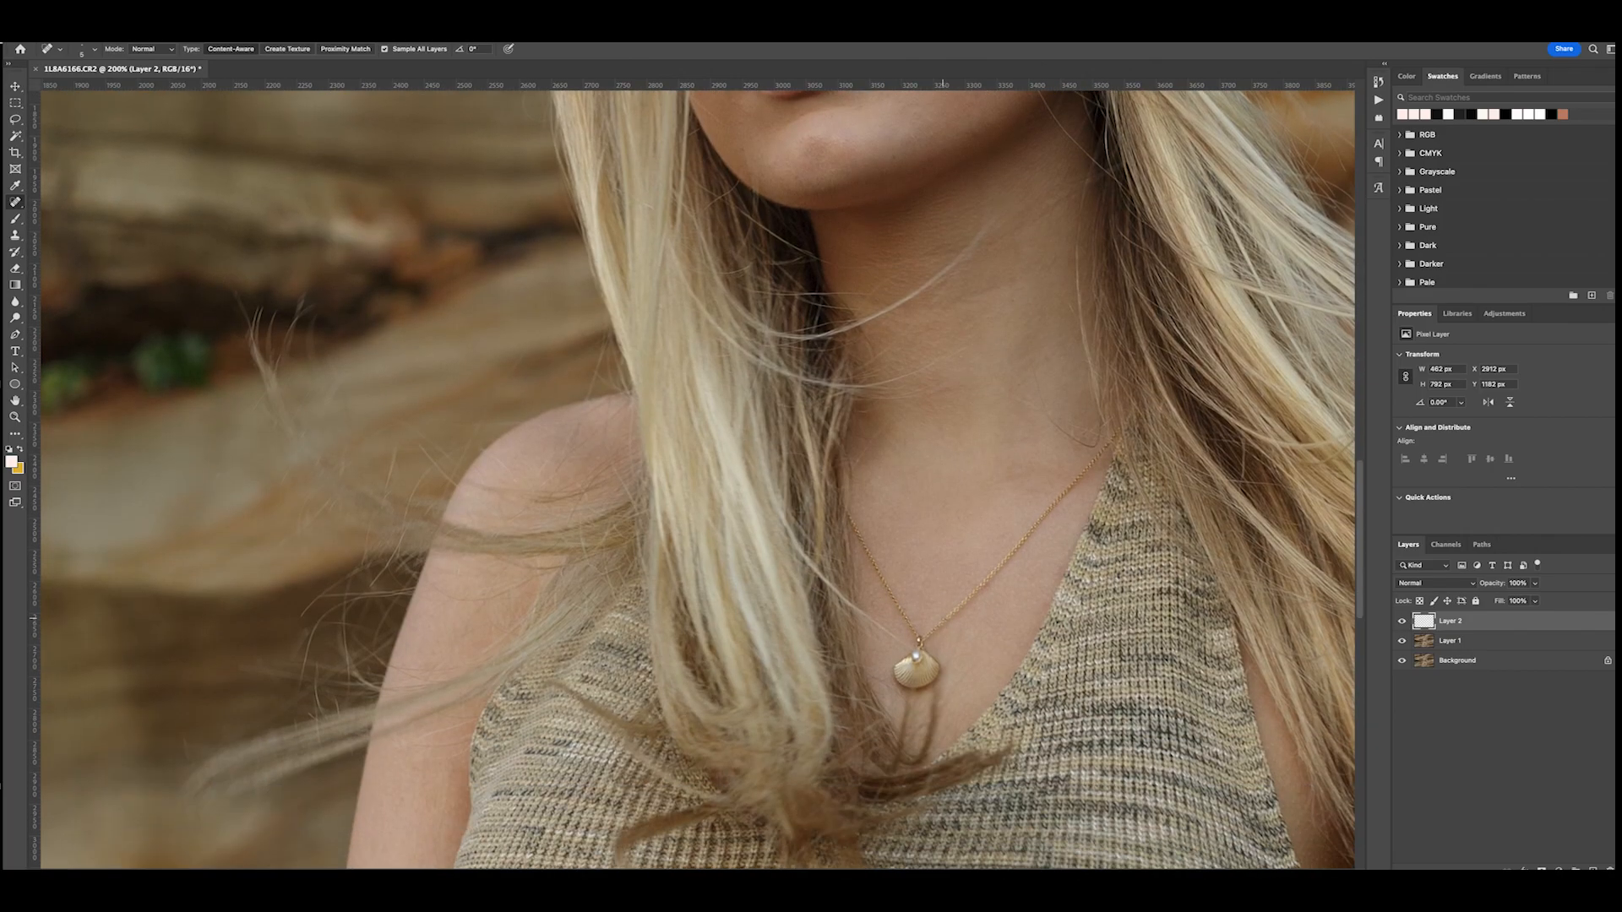
{"action": "scroll", "coordinate": [942, 617], "scroll_direction": "right", "scroll_amount": 2}
{"action": "key", "text": "ctrl+minus"}
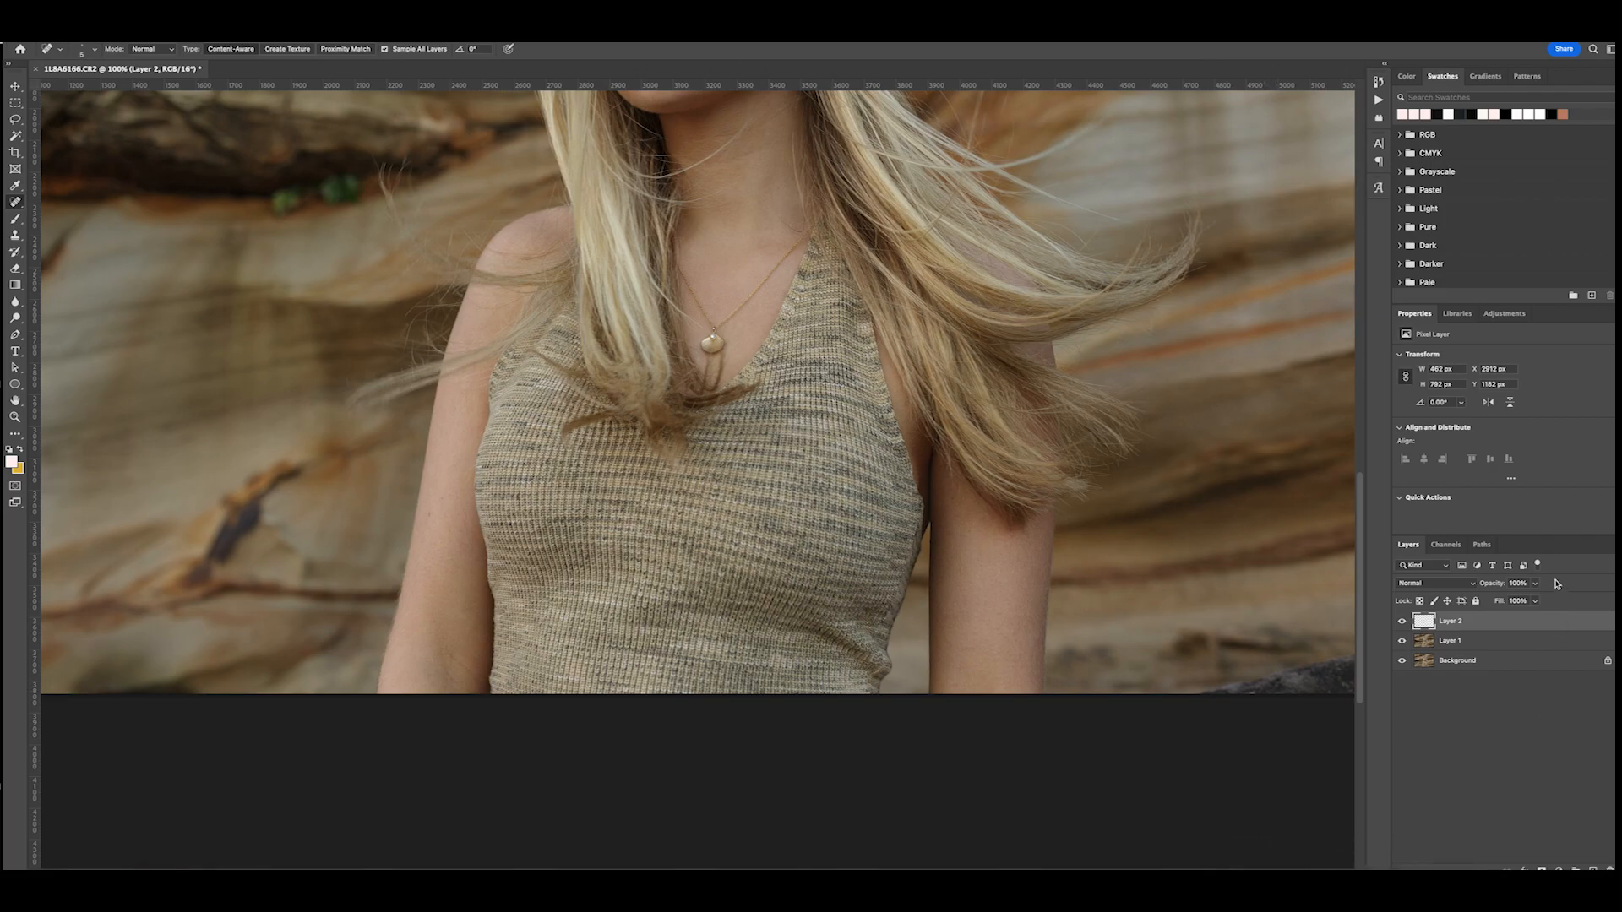
{"action": "scroll", "coordinate": [1126, 513], "scroll_direction": "up", "scroll_amount": 3}
{"action": "scroll", "coordinate": [1126, 513], "scroll_direction": "up", "scroll_amount": 4}
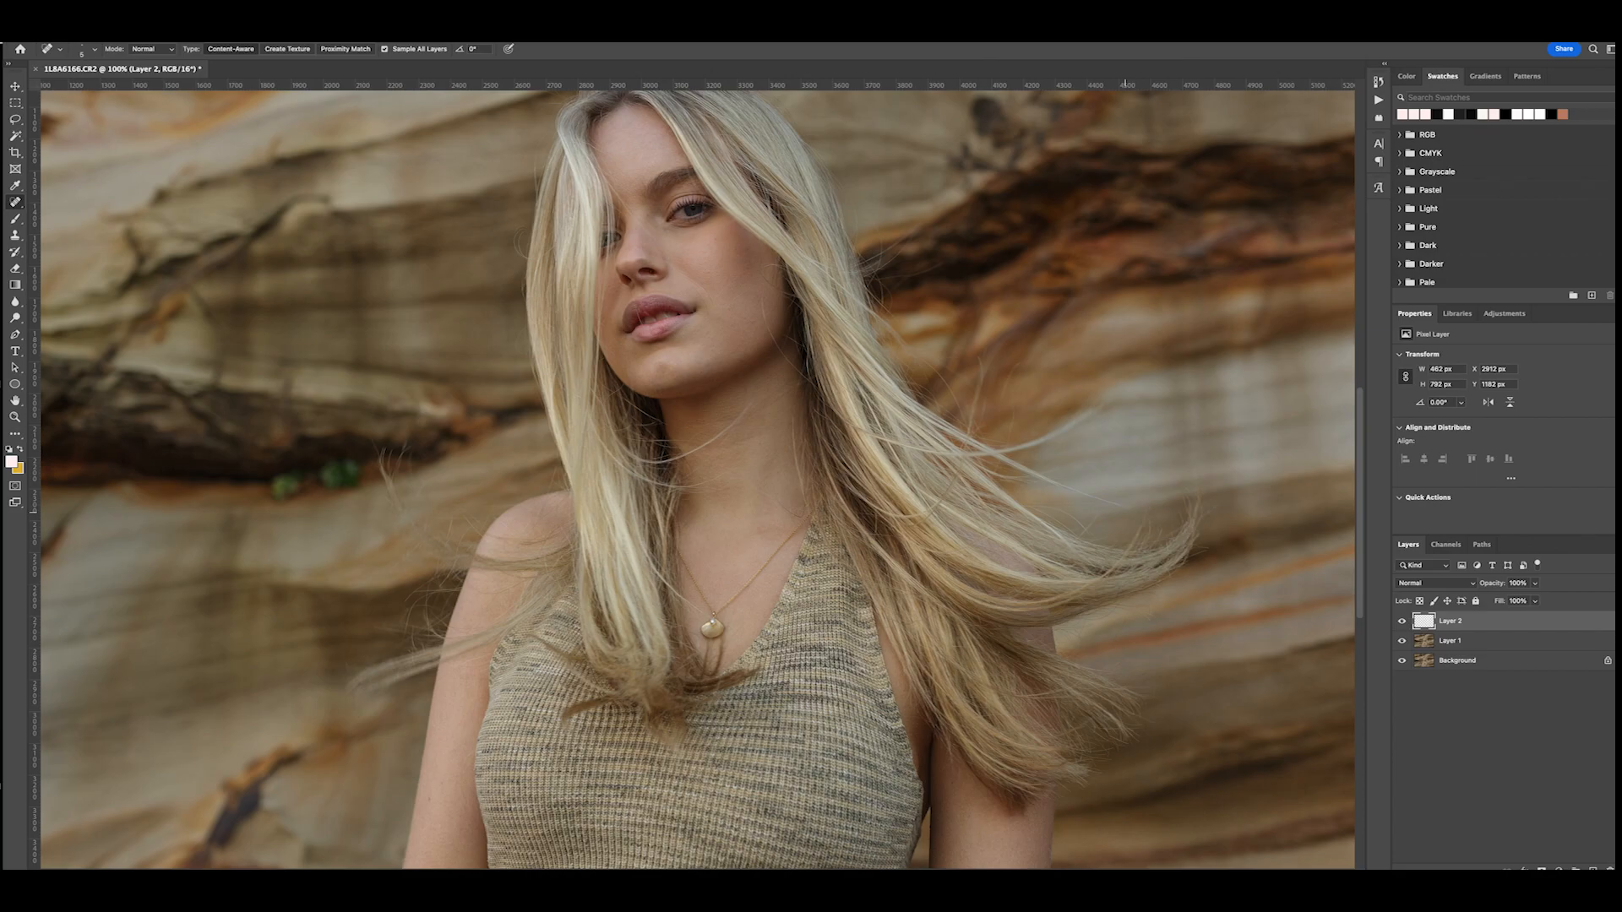
{"action": "scroll", "coordinate": [1126, 513], "scroll_direction": "right", "scroll_amount": 3}
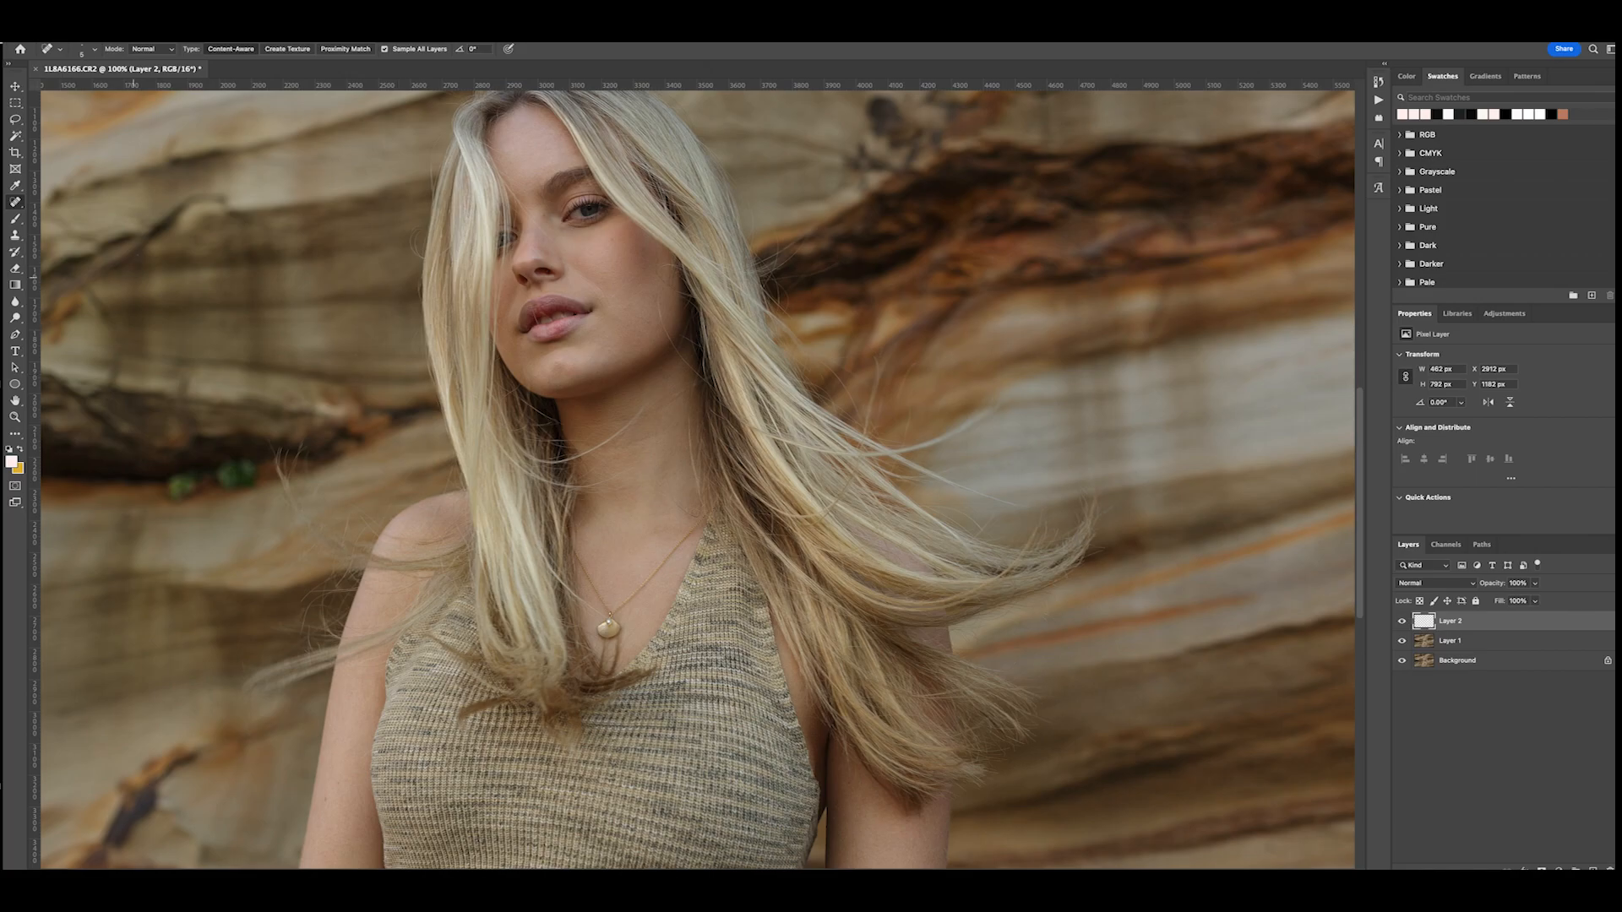
{"action": "left_click", "coordinate": [15, 236]}
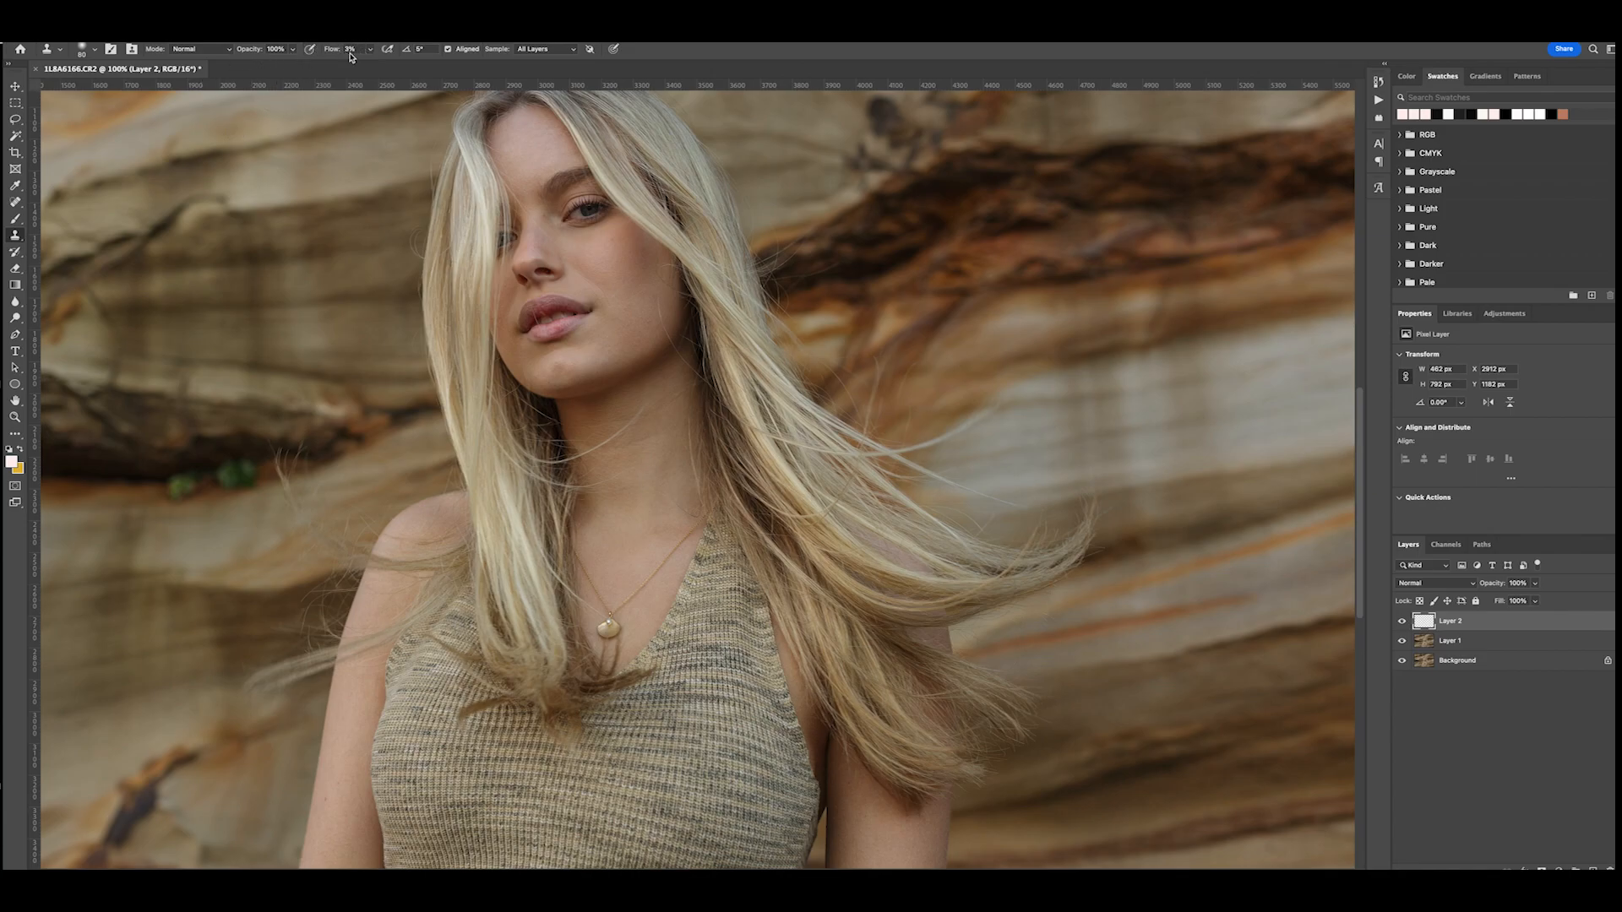
{"action": "left_click", "coordinate": [91, 49]}
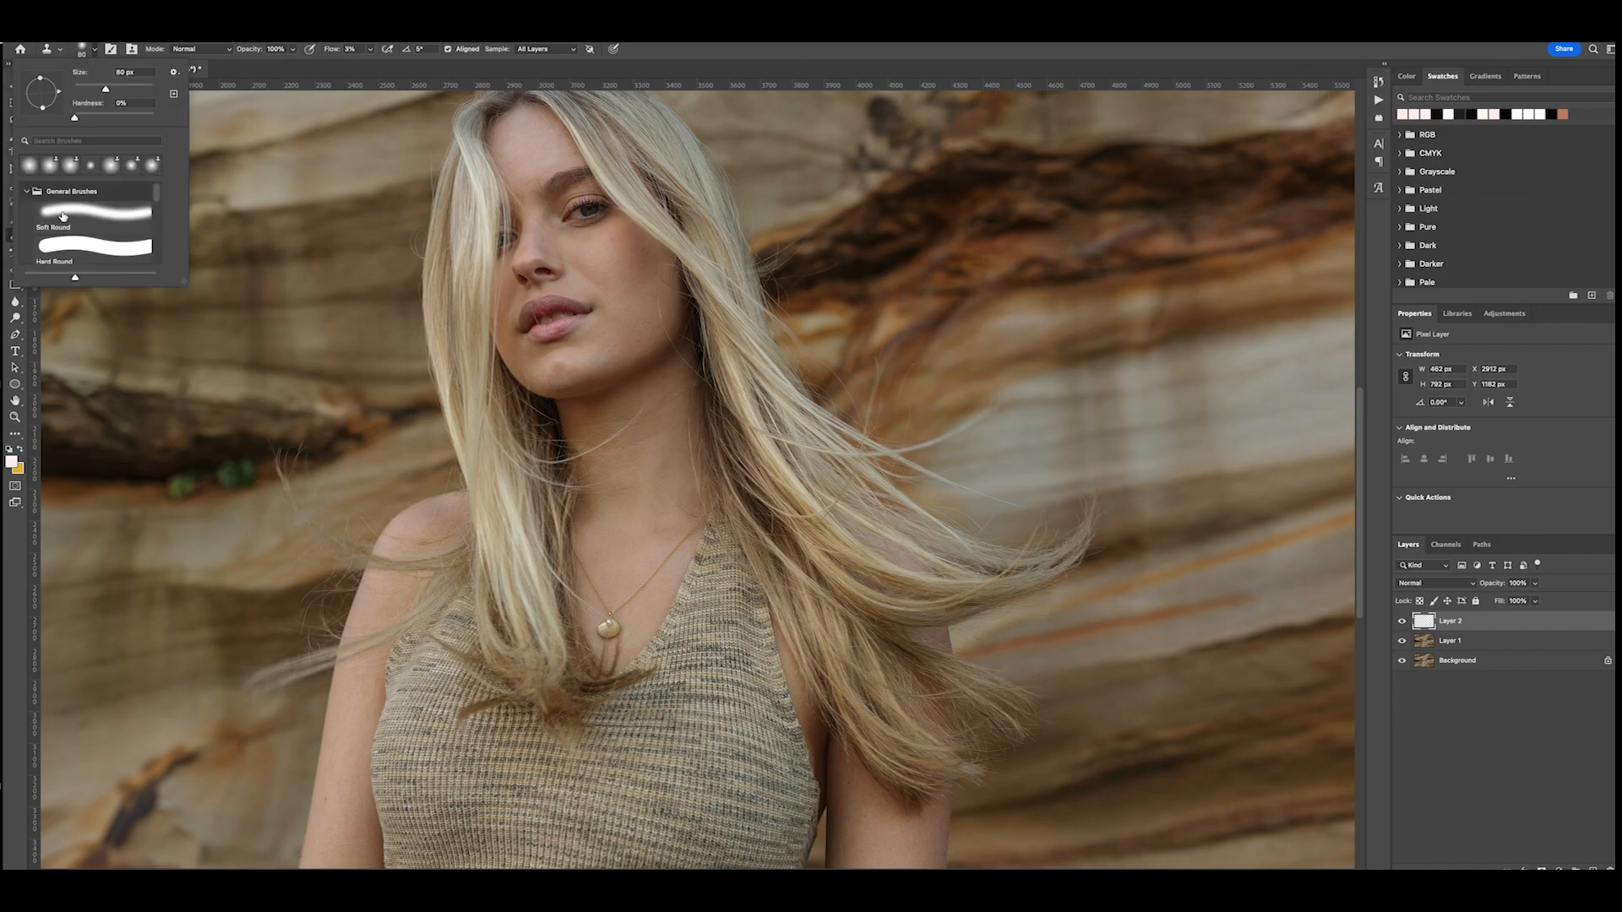
{"action": "left_click", "coordinate": [97, 52]}
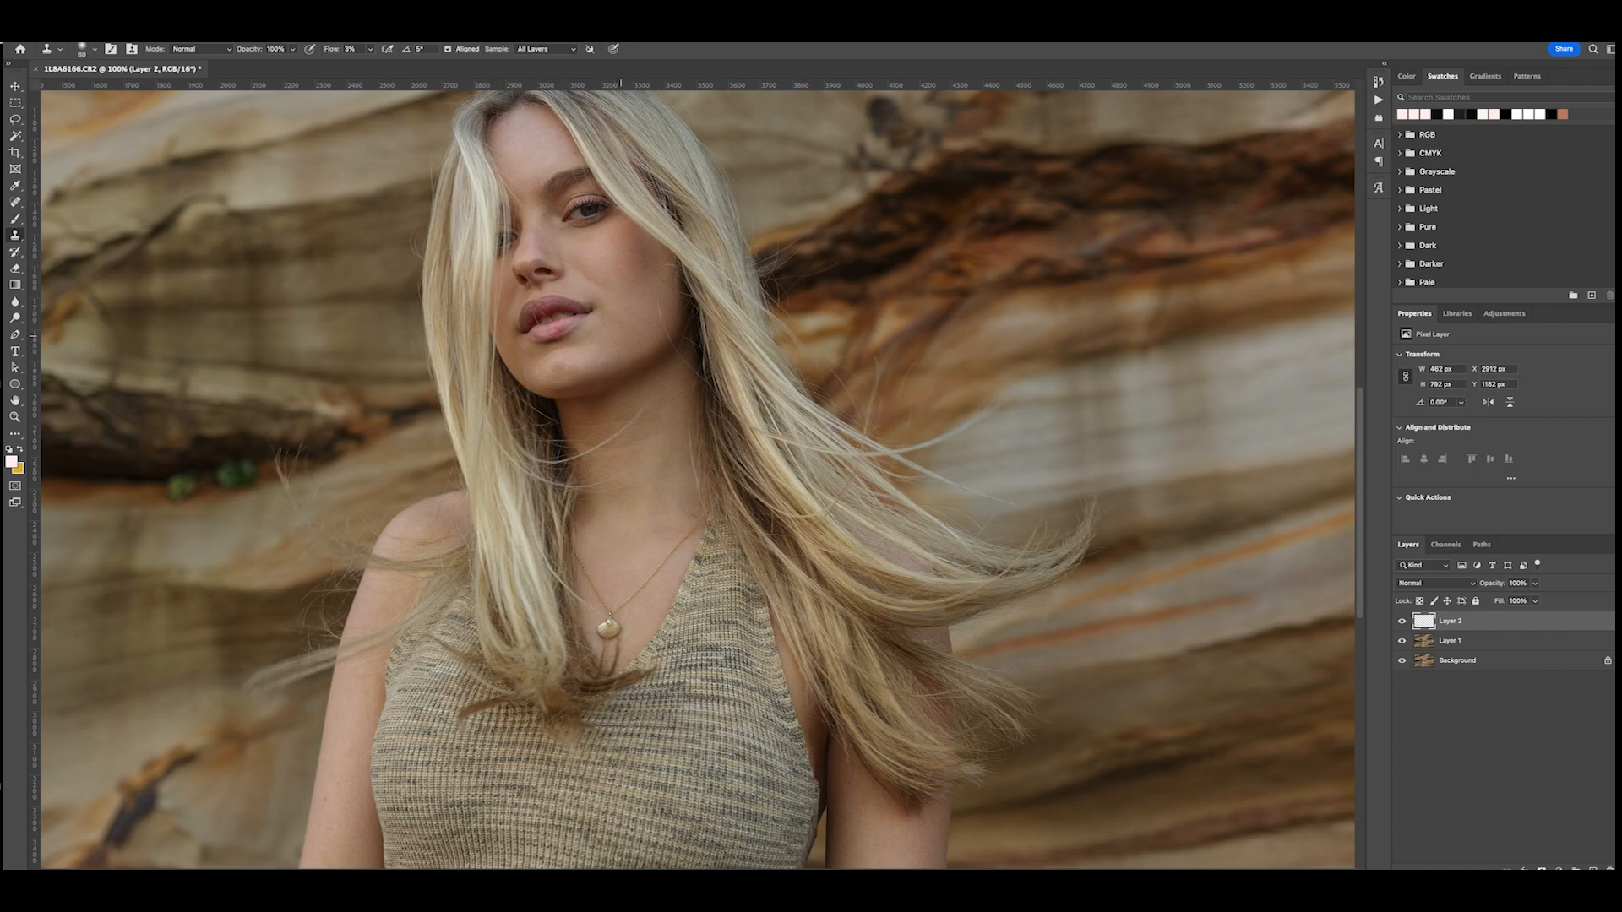
- Even out the skin on the model's fully visible cheek with the Clone Stamp on the retouch layer
{"action": "key", "text": "ctrl+plus"}
{"action": "scroll", "coordinate": [621, 337], "scroll_direction": "up", "scroll_amount": 4}
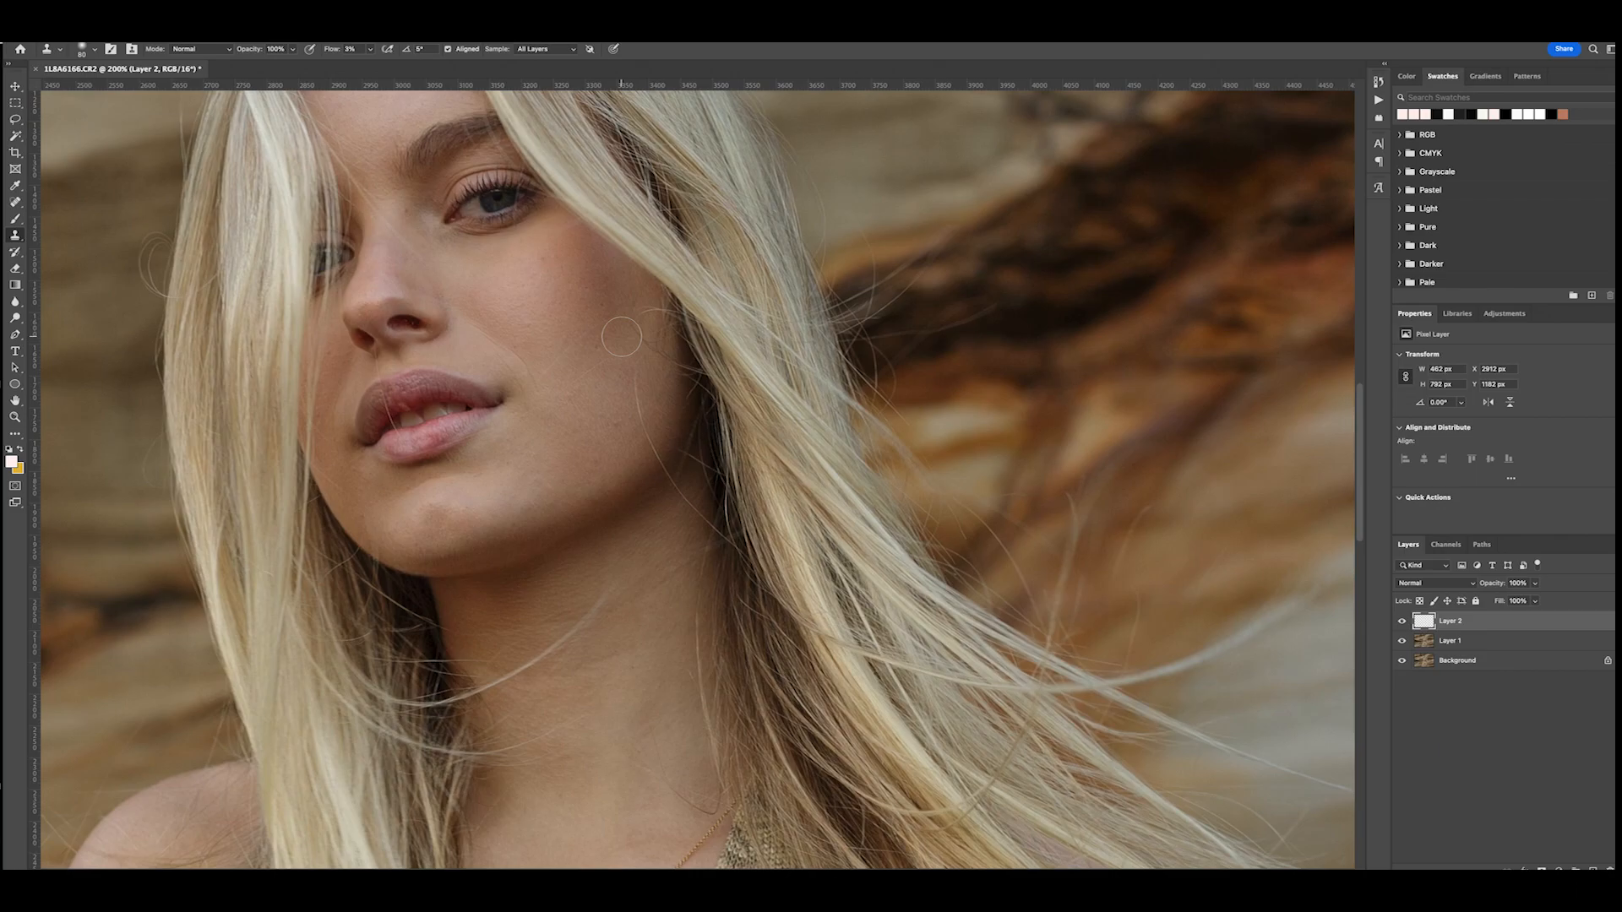
{"action": "scroll", "coordinate": [621, 337], "scroll_direction": "left", "scroll_amount": 2}
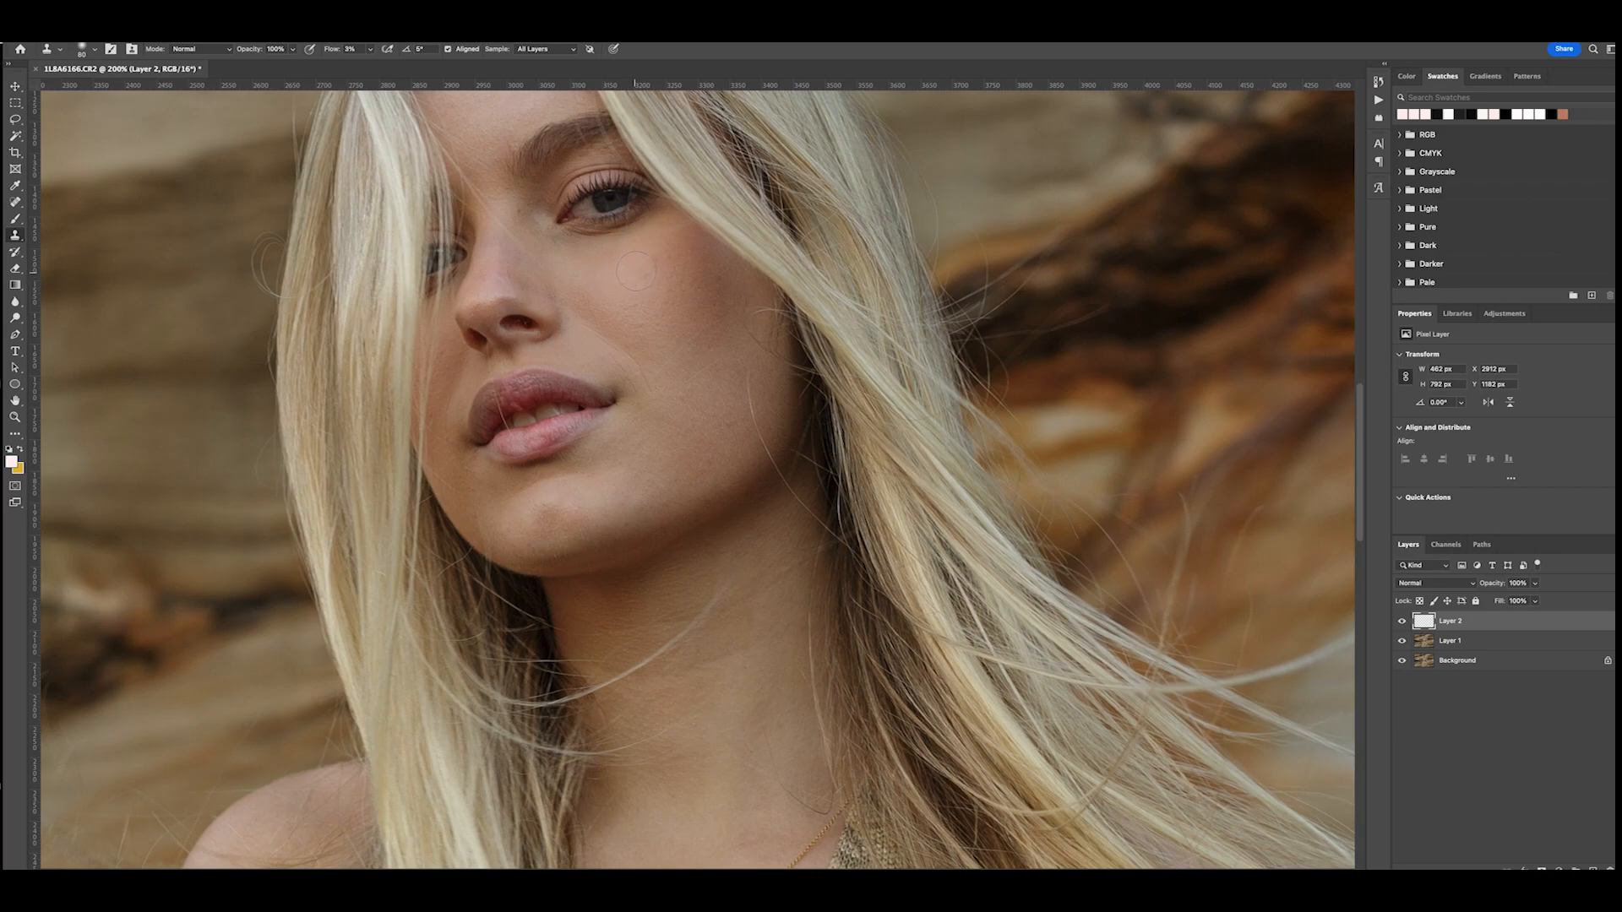
{"action": "left_click", "coordinate": [632, 312], "text": "alt"}
{"action": "left_click", "coordinate": [674, 436], "text": "alt"}
{"action": "left_click_drag", "start_coordinate": [718, 438], "coordinate": [734, 411]}
{"action": "left_click", "coordinate": [649, 455], "text": "alt"}
{"action": "mouse_move", "coordinate": [635, 467]}
{"action": "left_mouse_down"}
{"action": "mouse_move", "coordinate": [620, 458]}
{"action": "mouse_move", "coordinate": [640, 490]}
{"action": "left_mouse_up"}
{"action": "left_click", "coordinate": [649, 465], "text": "alt"}
- Blend the uneven skin tones on the chin and below the lips with the Clone Stamp
{"action": "mouse_move", "coordinate": [573, 536]}
{"action": "left_mouse_down"}
{"action": "mouse_move", "coordinate": [578, 498]}
{"action": "mouse_move", "coordinate": [624, 530]}
{"action": "left_mouse_up"}
{"action": "left_click", "coordinate": [573, 489], "text": "alt"}
{"action": "left_click", "coordinate": [493, 516], "text": "alt"}
{"action": "mouse_move", "coordinate": [461, 462]}
{"action": "left_mouse_down"}
{"action": "mouse_move", "coordinate": [483, 502]}
{"action": "mouse_move", "coordinate": [503, 497]}
{"action": "mouse_move", "coordinate": [493, 513]}
{"action": "mouse_move", "coordinate": [528, 529]}
{"action": "mouse_move", "coordinate": [564, 516]}
{"action": "left_mouse_up"}
{"action": "left_click", "coordinate": [478, 499], "text": "alt"}
{"action": "left_click", "coordinate": [535, 509], "text": "alt"}
- Smooth the skin tones across the forehead and between the brows with the Clone Stamp
{"action": "scroll", "coordinate": [494, 271], "scroll_direction": "up", "scroll_amount": 5}
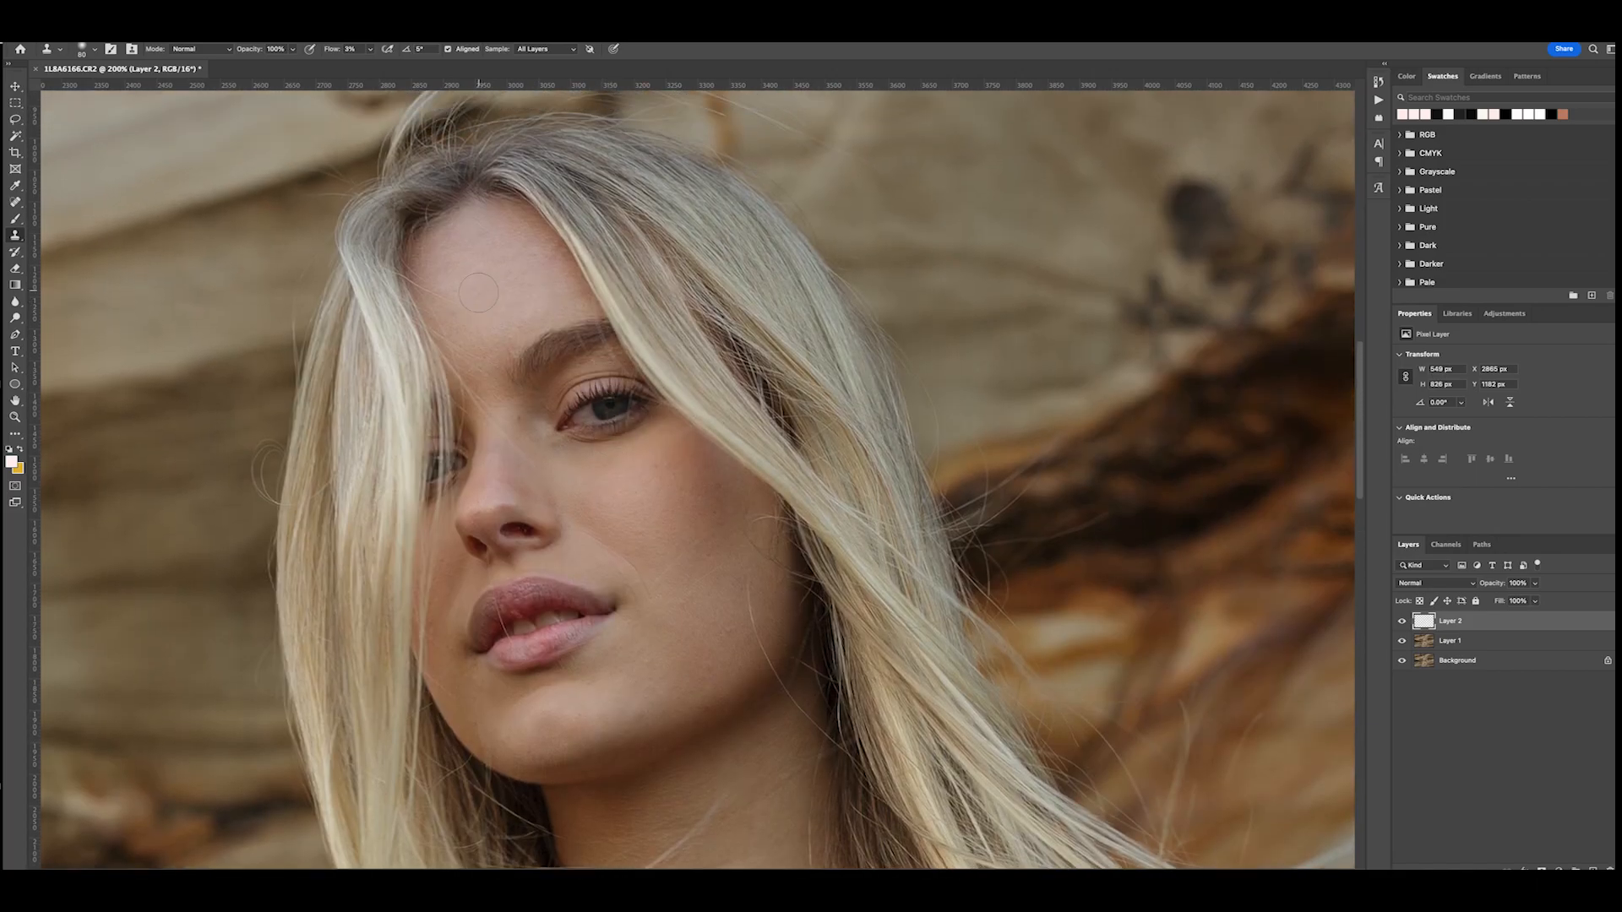
{"action": "left_click", "coordinate": [490, 257], "text": "alt"}
{"action": "left_click_drag", "start_coordinate": [500, 267], "coordinate": [539, 232]}
{"action": "mouse_move", "coordinate": [530, 296]}
{"action": "left_mouse_down"}
{"action": "mouse_move", "coordinate": [515, 250]}
{"action": "mouse_move", "coordinate": [544, 271]}
{"action": "mouse_move", "coordinate": [529, 232]}
{"action": "mouse_move", "coordinate": [539, 254]}
{"action": "mouse_move", "coordinate": [506, 239]}
{"action": "mouse_move", "coordinate": [467, 263]}
{"action": "mouse_move", "coordinate": [451, 247]}
{"action": "mouse_move", "coordinate": [477, 369]}
{"action": "mouse_move", "coordinate": [499, 313]}
{"action": "mouse_move", "coordinate": [557, 293]}
{"action": "mouse_move", "coordinate": [511, 254]}
{"action": "left_mouse_up"}
{"action": "left_click", "coordinate": [494, 252], "text": "alt"}
{"action": "left_click", "coordinate": [476, 373], "text": "alt"}
{"action": "left_click", "coordinate": [515, 303], "text": "alt"}
- Even out the skin along the jawline and outer cheek with the Clone Stamp
{"action": "scroll", "coordinate": [756, 582], "scroll_direction": "down", "scroll_amount": 10}
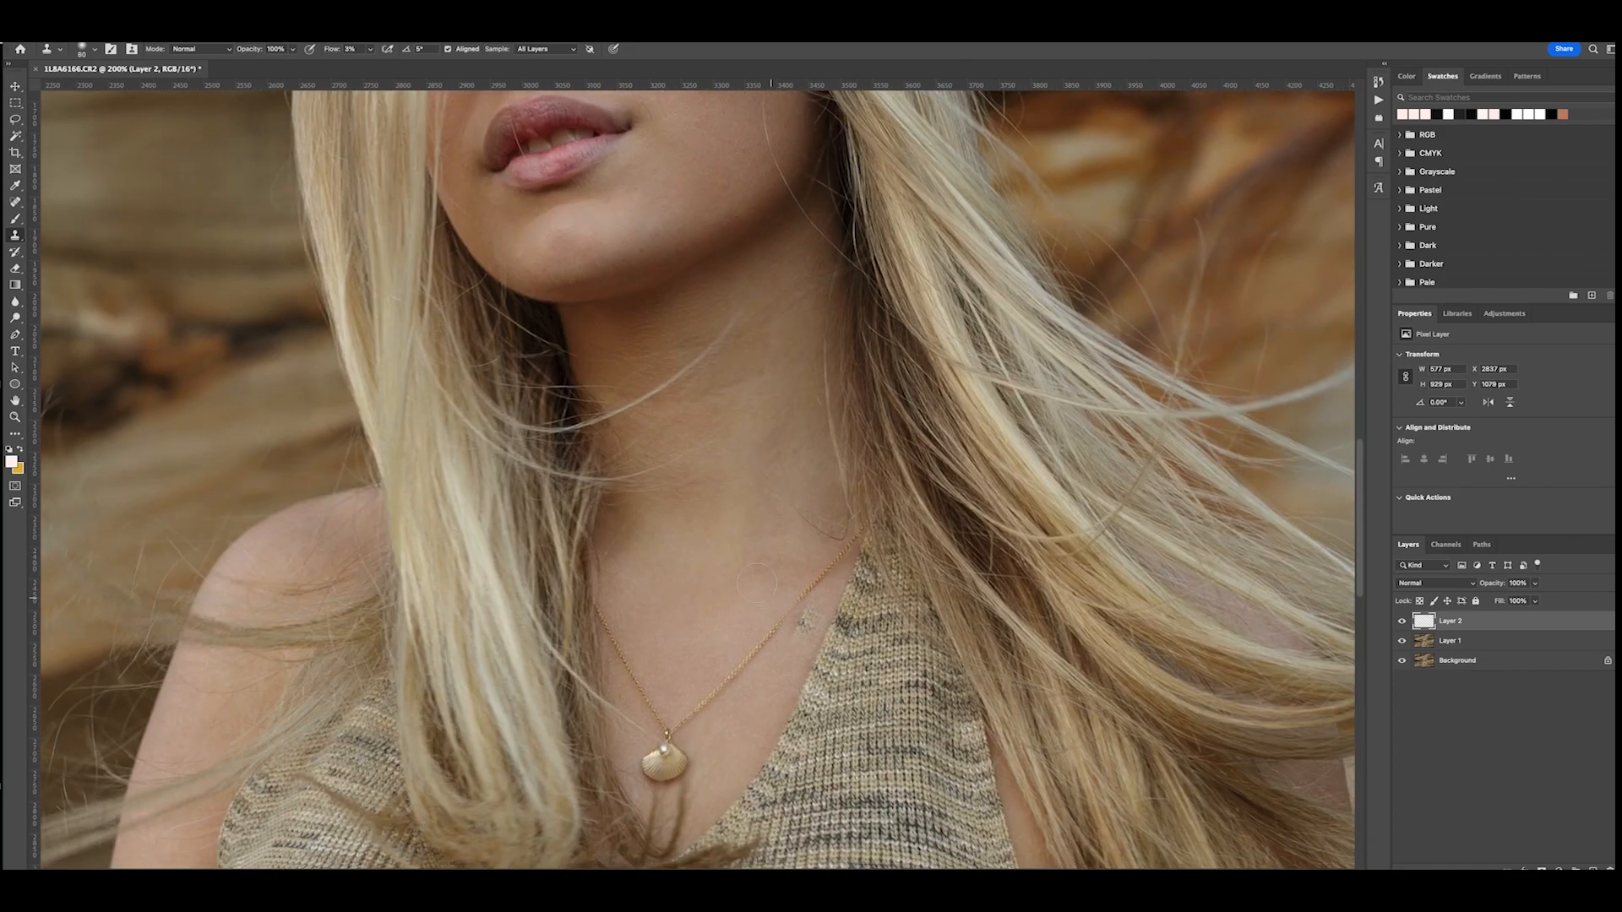
{"action": "left_click", "coordinate": [724, 478], "text": "alt"}
{"action": "mouse_move", "coordinate": [748, 459]}
{"action": "left_mouse_down"}
{"action": "mouse_move", "coordinate": [762, 419]}
{"action": "mouse_move", "coordinate": [732, 380]}
{"action": "mouse_move", "coordinate": [749, 394]}
{"action": "mouse_move", "coordinate": [780, 365]}
{"action": "mouse_move", "coordinate": [743, 364]}
{"action": "left_mouse_up"}
{"action": "left_click", "coordinate": [710, 559], "text": "alt"}
{"action": "mouse_move", "coordinate": [688, 574]}
{"action": "left_mouse_down"}
{"action": "mouse_move", "coordinate": [635, 514]}
{"action": "mouse_move", "coordinate": [647, 534]}
{"action": "left_mouse_up"}
- Clone clean skin over the uneven patches on the model's arm at the photo's left side
{"action": "scroll", "coordinate": [655, 604], "scroll_direction": "down", "scroll_amount": 8}
{"action": "scroll", "coordinate": [655, 604], "scroll_direction": "left", "scroll_amount": 3}
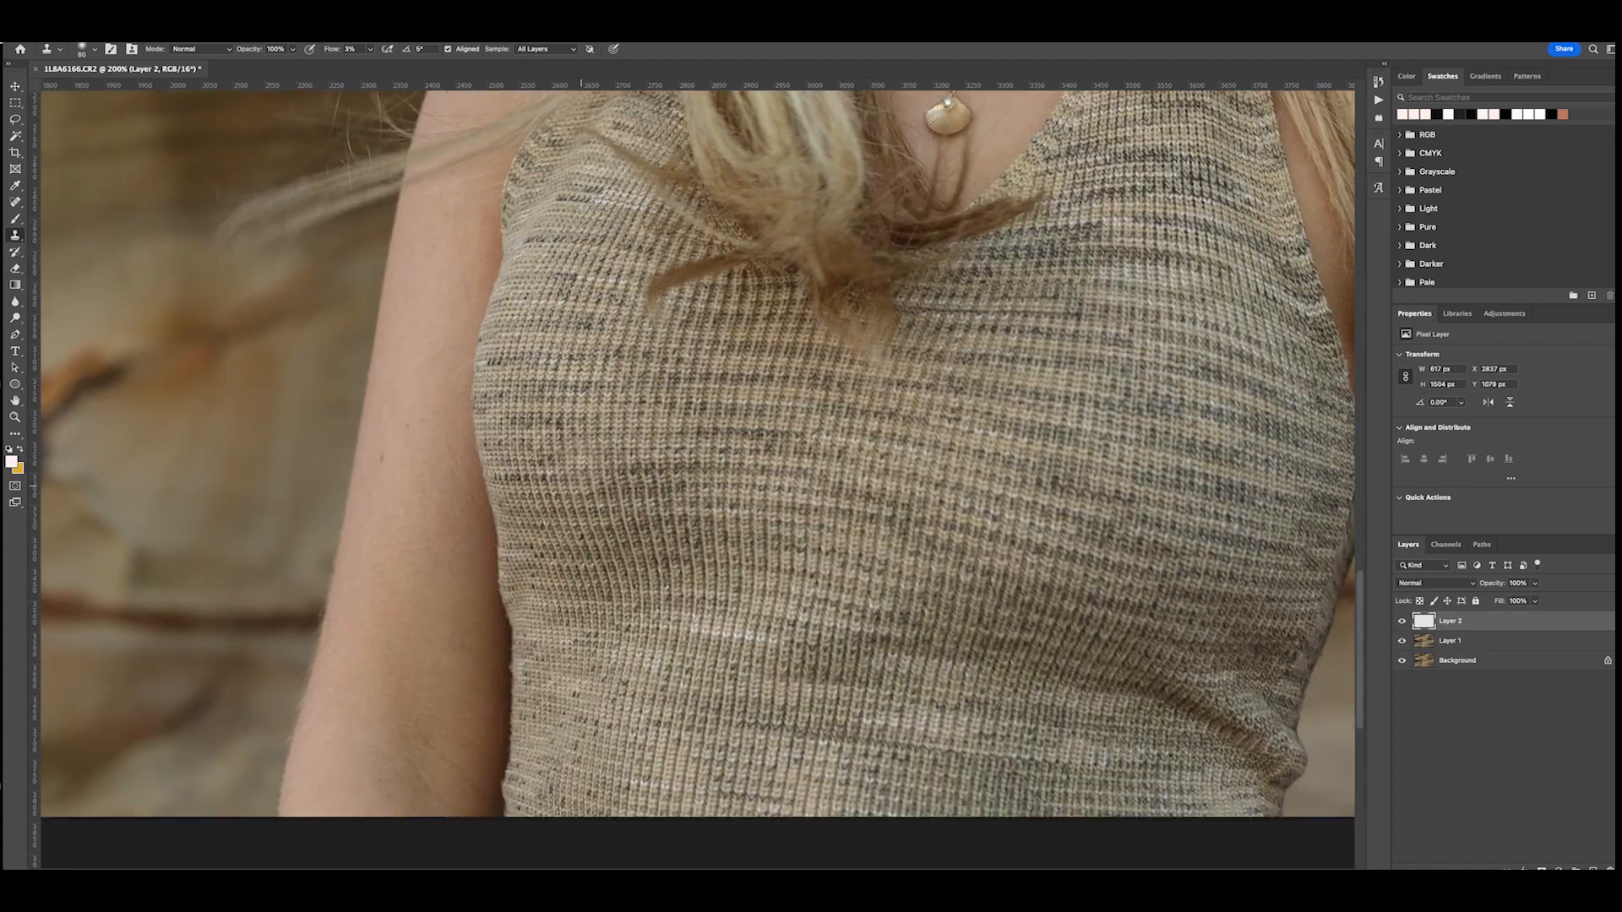
{"action": "scroll", "coordinate": [581, 448], "scroll_direction": "down", "scroll_amount": 5}
{"action": "left_click", "coordinate": [344, 478], "text": "alt"}
{"action": "mouse_move", "coordinate": [416, 517]}
{"action": "left_mouse_down"}
{"action": "mouse_move", "coordinate": [397, 552]}
{"action": "mouse_move", "coordinate": [369, 585]}
{"action": "left_mouse_up"}
{"action": "left_click", "coordinate": [410, 416], "text": "alt"}
{"action": "mouse_move", "coordinate": [420, 524]}
{"action": "left_mouse_down"}
{"action": "mouse_move", "coordinate": [417, 491]}
{"action": "mouse_move", "coordinate": [448, 515]}
{"action": "left_mouse_up"}
{"action": "left_click", "coordinate": [456, 431], "text": "alt"}
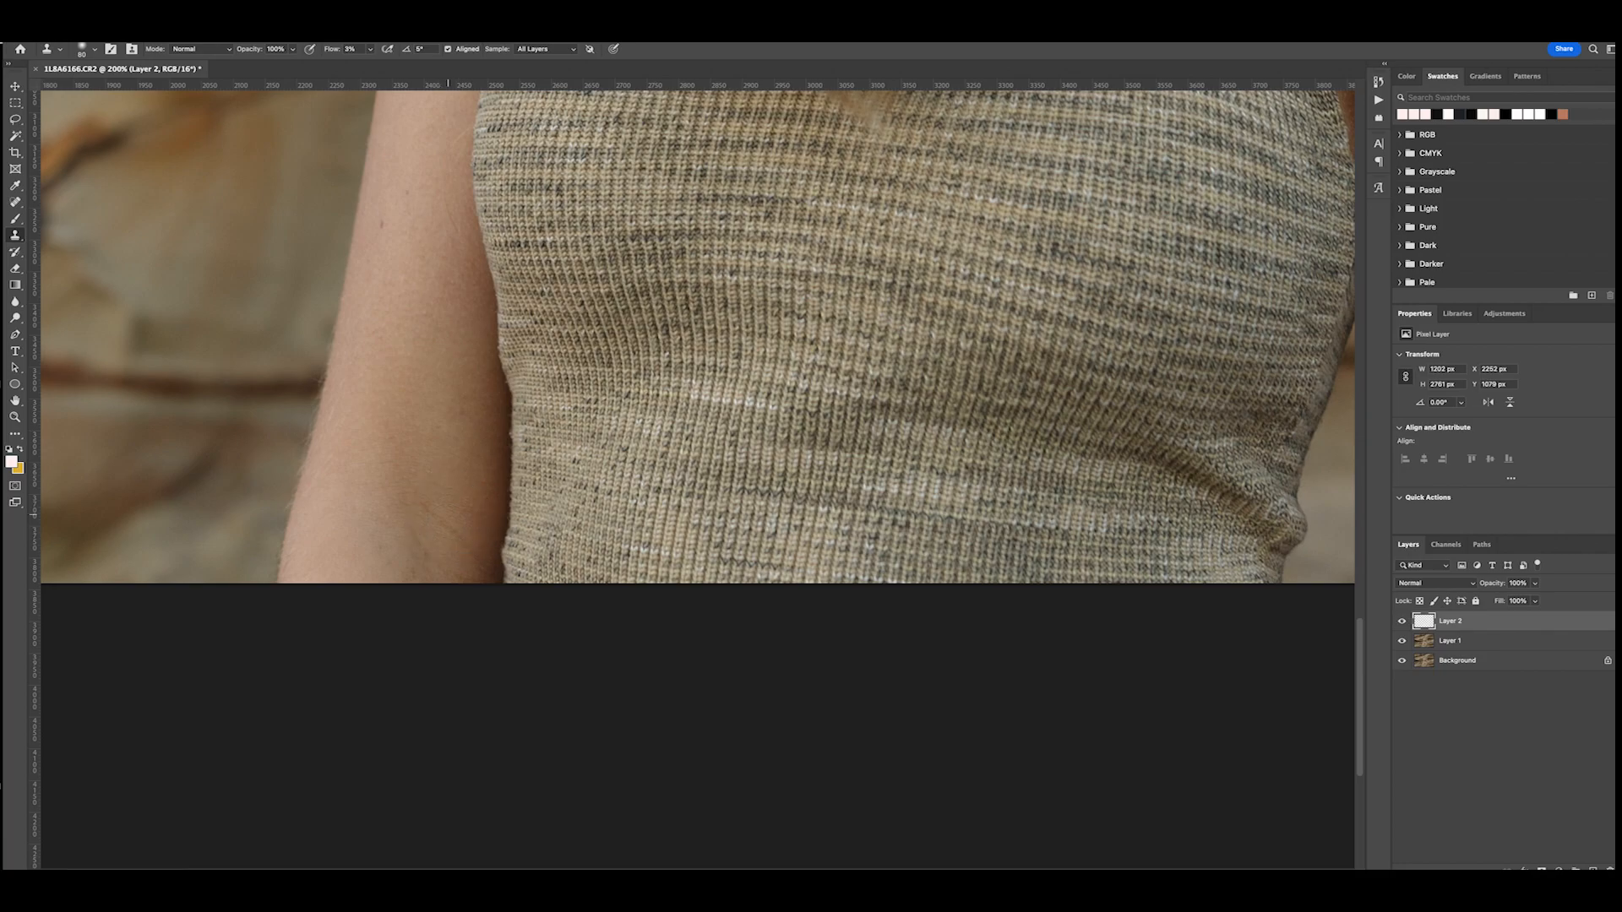
- Clone clean skin over the uneven patches on the arm beneath the windblown hair
{"action": "scroll", "coordinate": [963, 399], "scroll_direction": "right", "scroll_amount": 8}
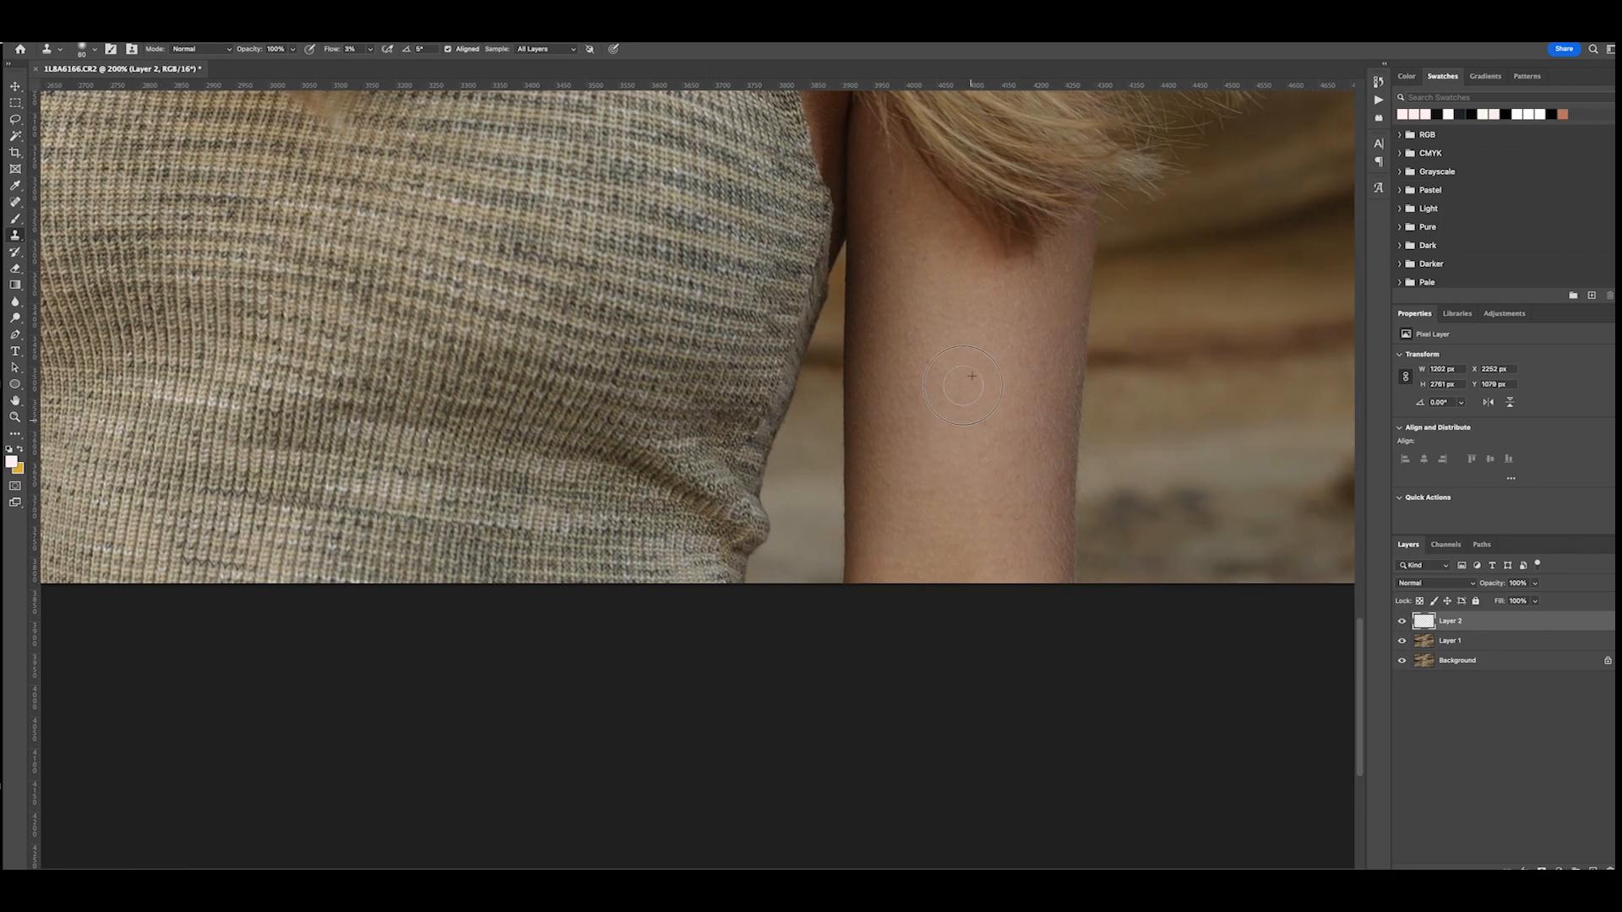
{"action": "left_click", "coordinate": [960, 406], "text": "alt"}
{"action": "left_click_drag", "start_coordinate": [1025, 347], "coordinate": [1018, 485]}
{"action": "left_click", "coordinate": [971, 457], "text": "alt"}
{"action": "left_click_drag", "start_coordinate": [889, 481], "coordinate": [904, 456]}
{"action": "left_click_drag", "start_coordinate": [925, 550], "coordinate": [950, 555]}
{"action": "left_click", "coordinate": [1012, 389], "text": "alt"}
{"action": "left_click_drag", "start_coordinate": [1025, 342], "coordinate": [1051, 456]}
- Stamp all visible layers into a new merged layer above the retouch layer
{"action": "scroll", "coordinate": [1052, 456], "scroll_direction": "up", "scroll_amount": 15}
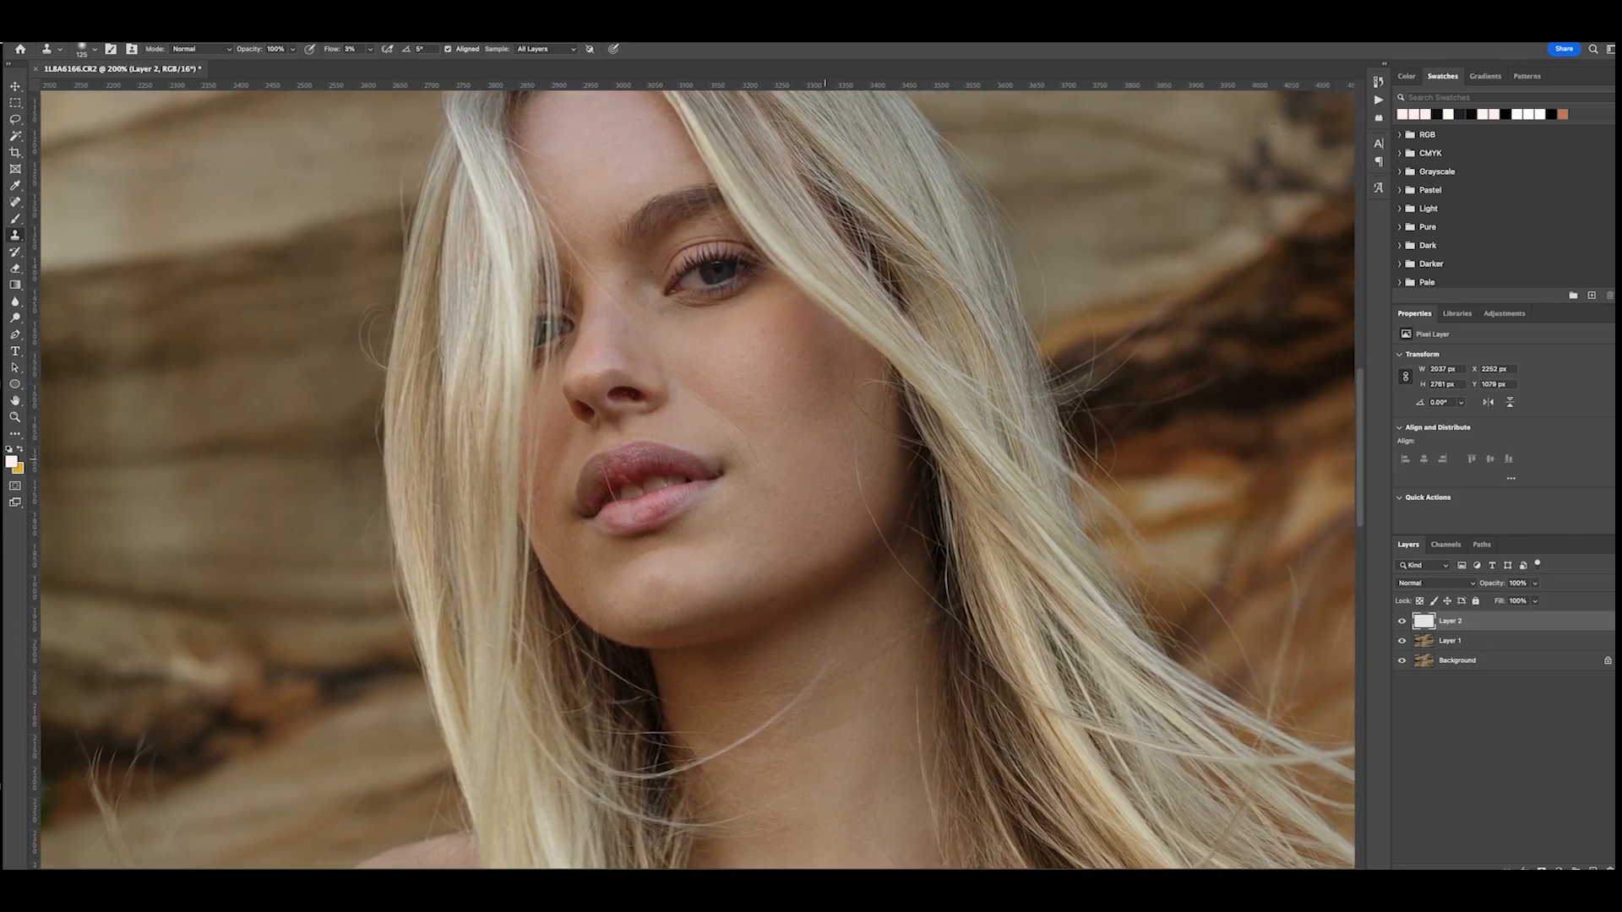
{"action": "scroll", "coordinate": [825, 456], "scroll_direction": "up", "scroll_amount": 5}
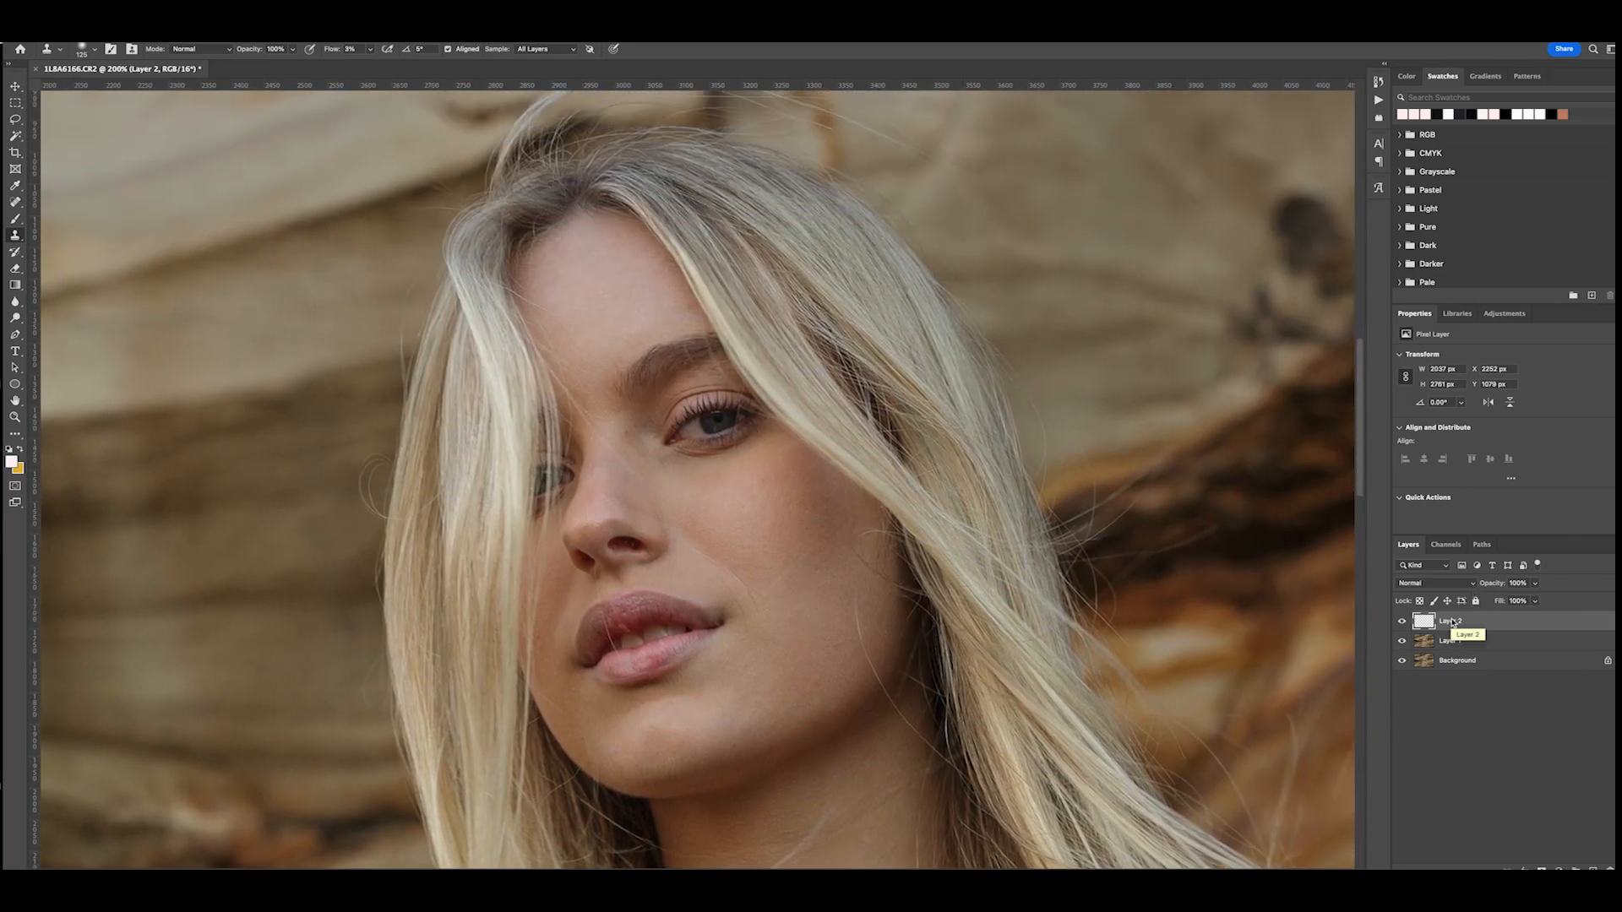
{"action": "key", "text": "ctrl+alt+shift+e"}
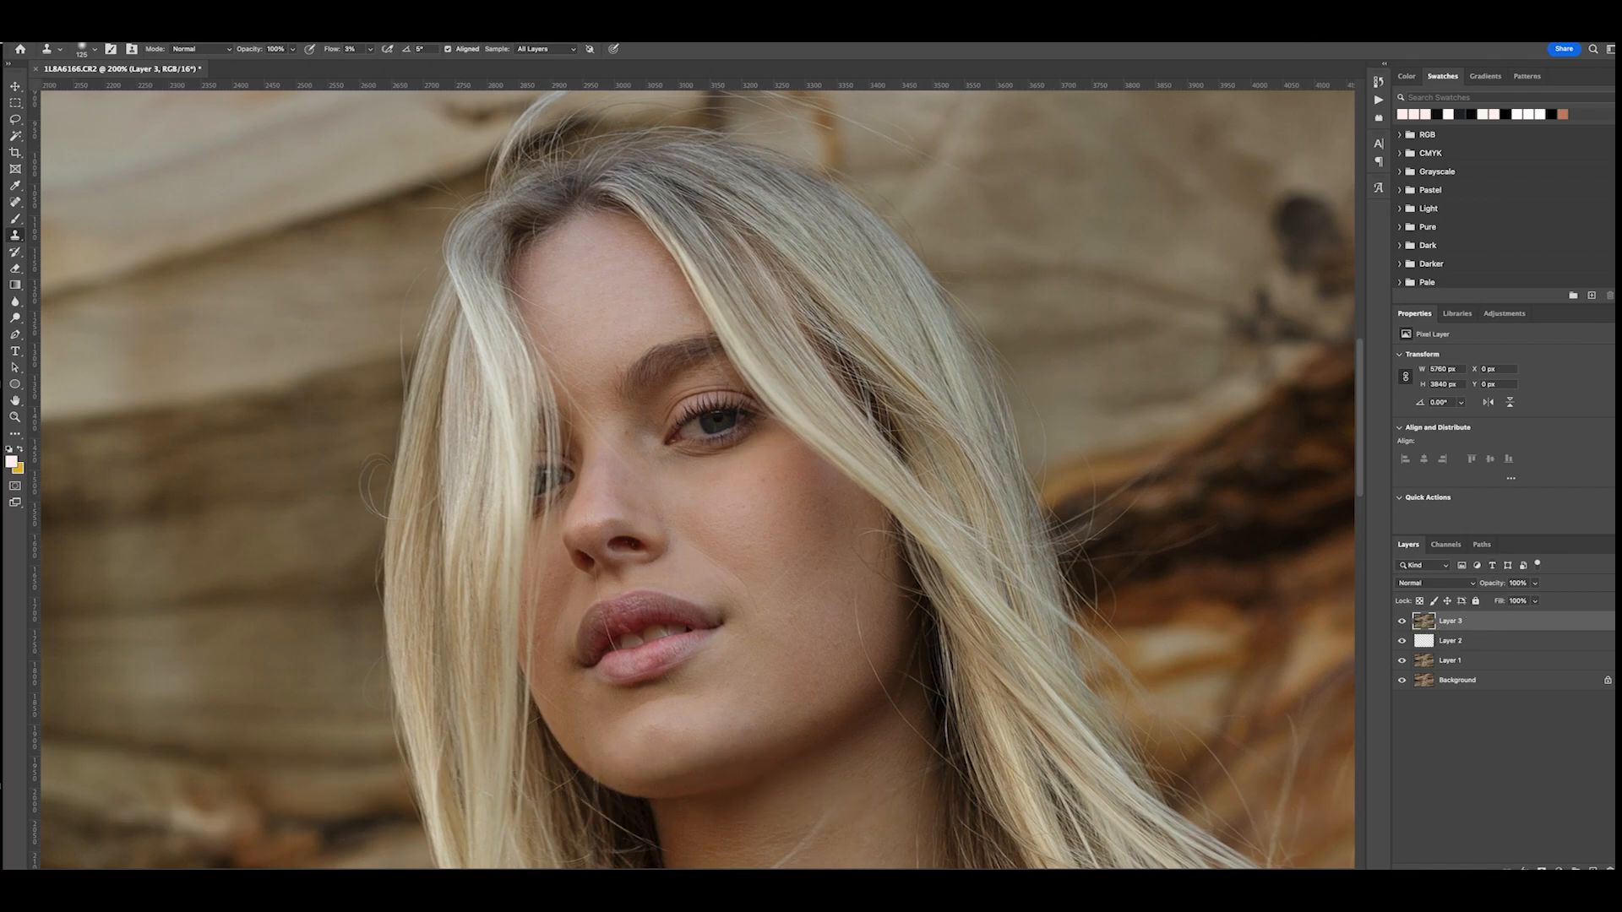
- Run the Frequency Separation (8 bit) action on the merged layer and expand the resulting layer group
{"action": "scroll", "coordinate": [910, 506], "scroll_direction": "down", "scroll_amount": 3}
{"action": "key", "text": "super+minus"}
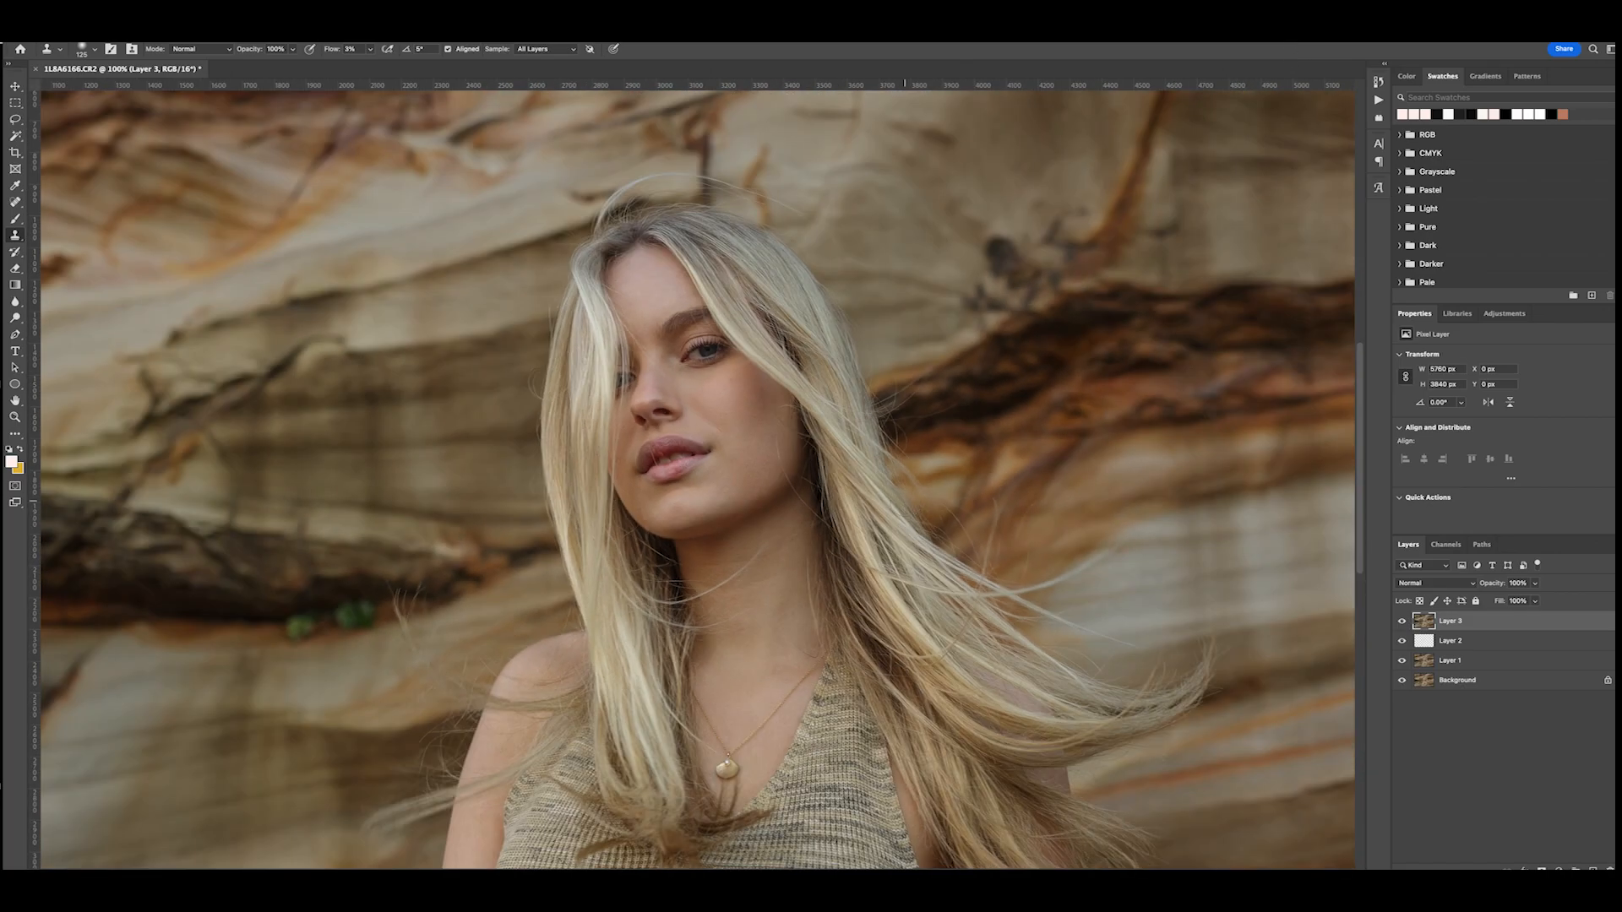
{"action": "left_click", "coordinate": [1379, 102]}
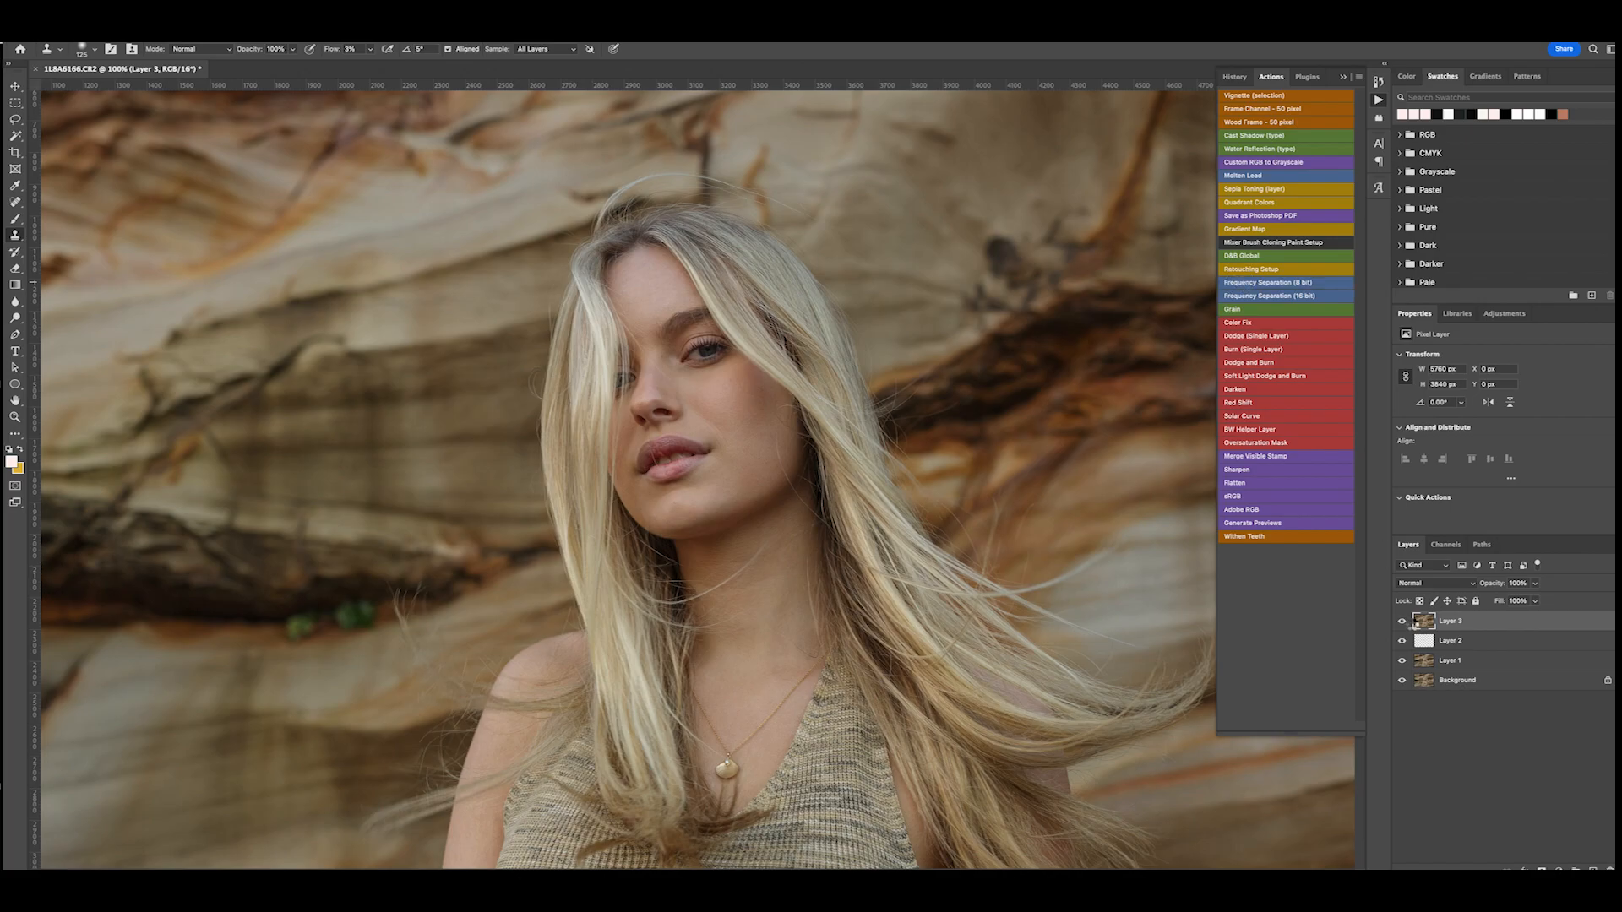
{"action": "left_click", "coordinate": [1293, 295]}
{"action": "left_click", "coordinate": [865, 265]}
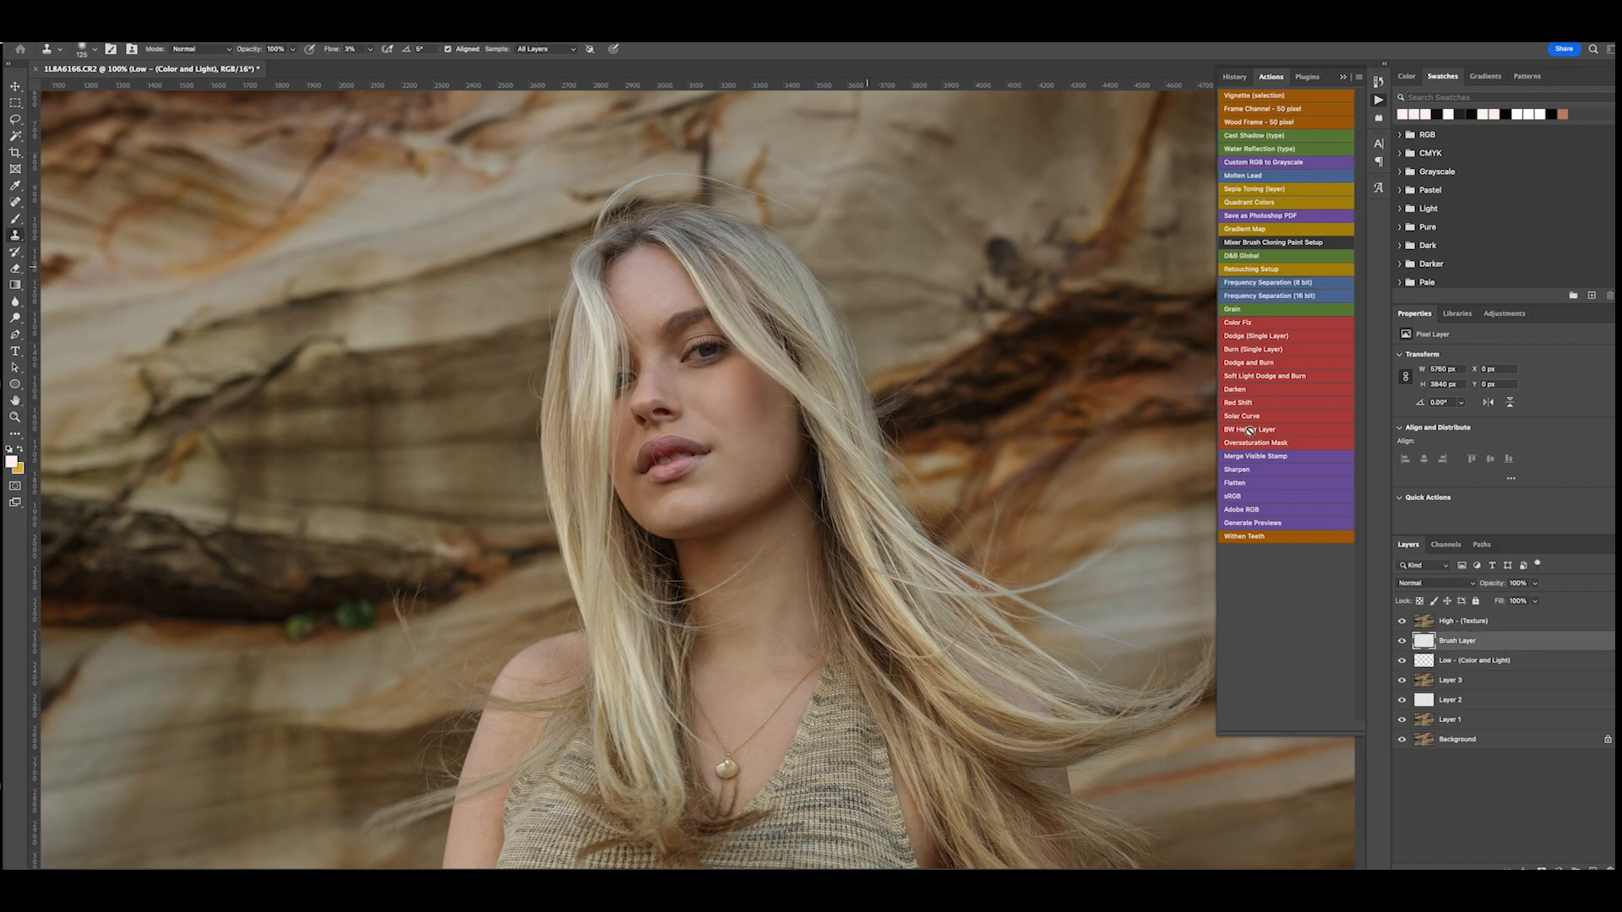
{"action": "left_click", "coordinate": [1416, 620]}
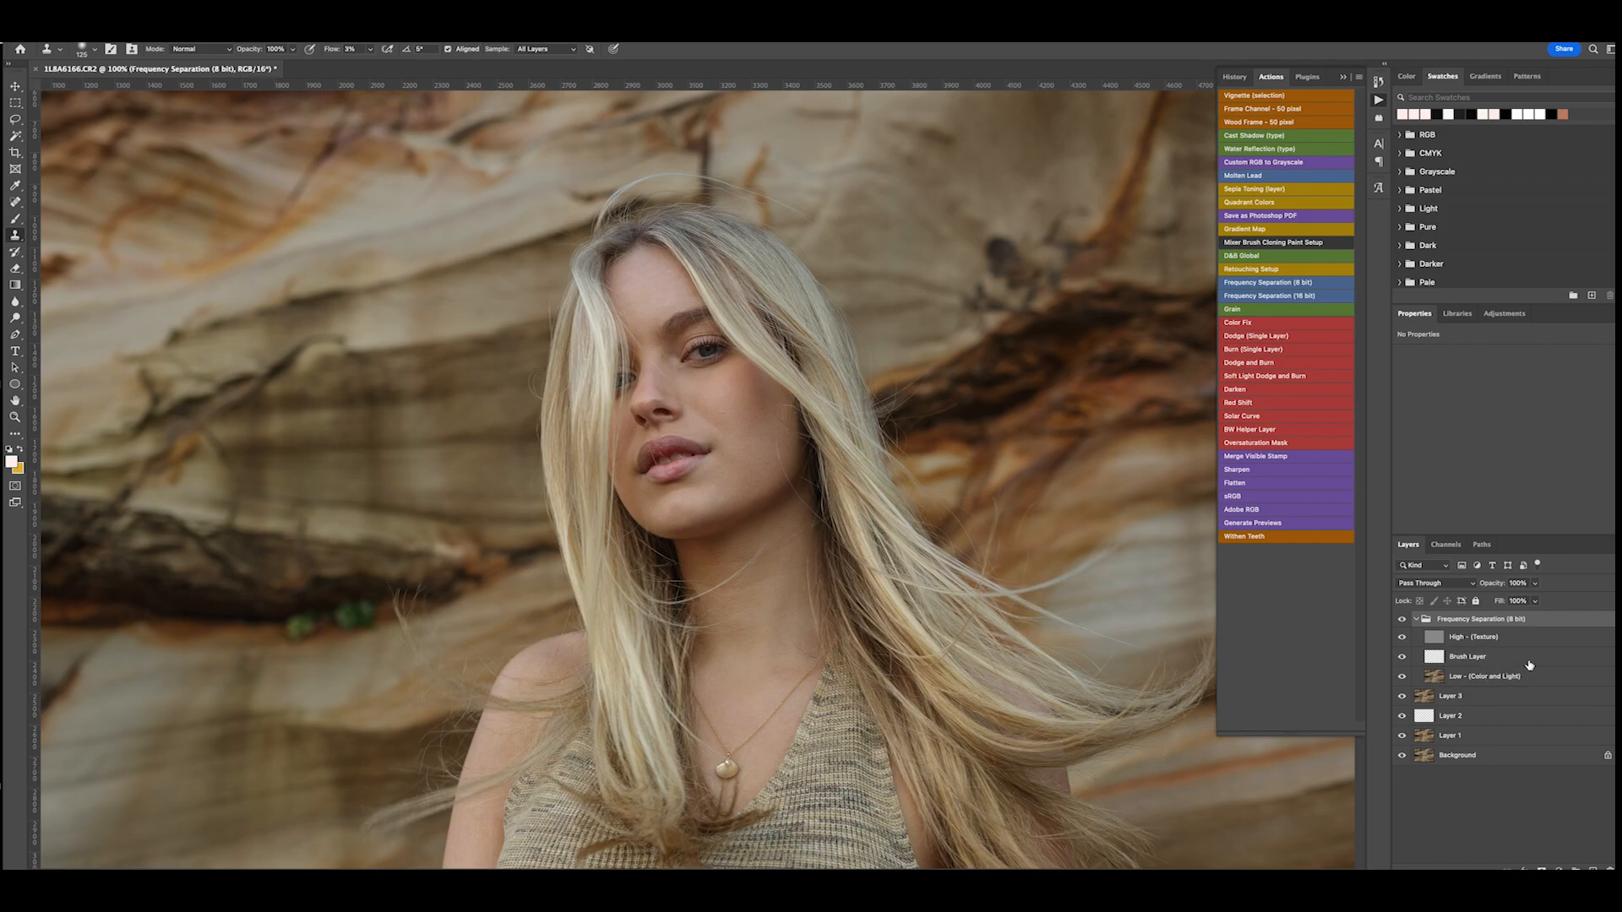
- Smooth tone transitions on the upper cheek below the eye with the Clone Stamp on the Brush Layer of the frequency separation group
{"action": "left_click", "coordinate": [1487, 658]}
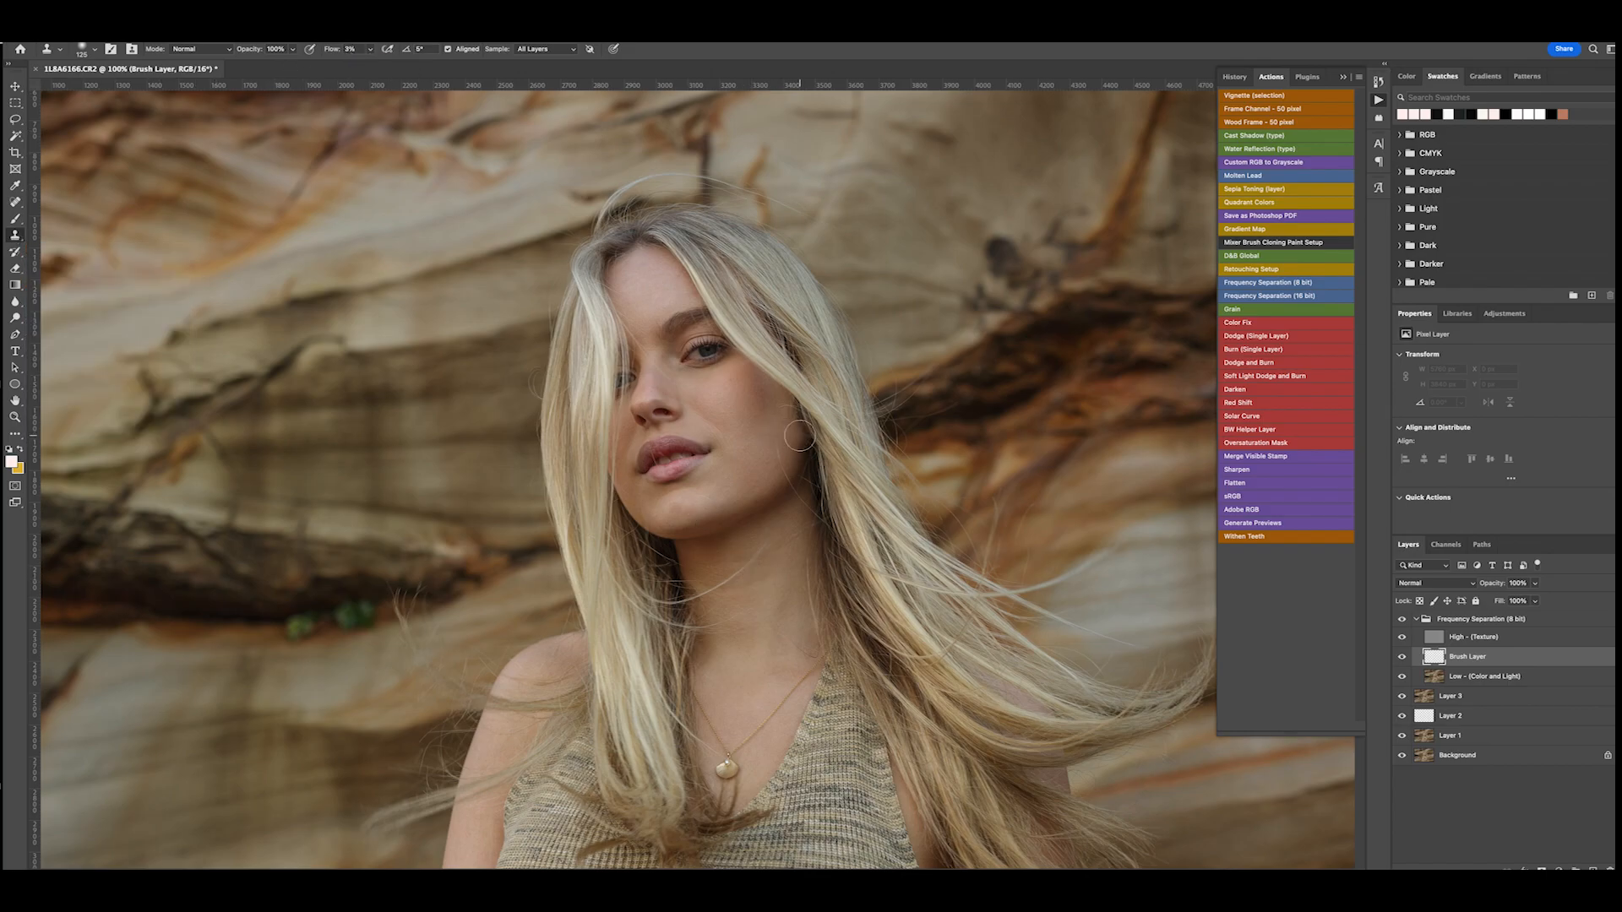
{"action": "left_click", "coordinate": [1343, 78]}
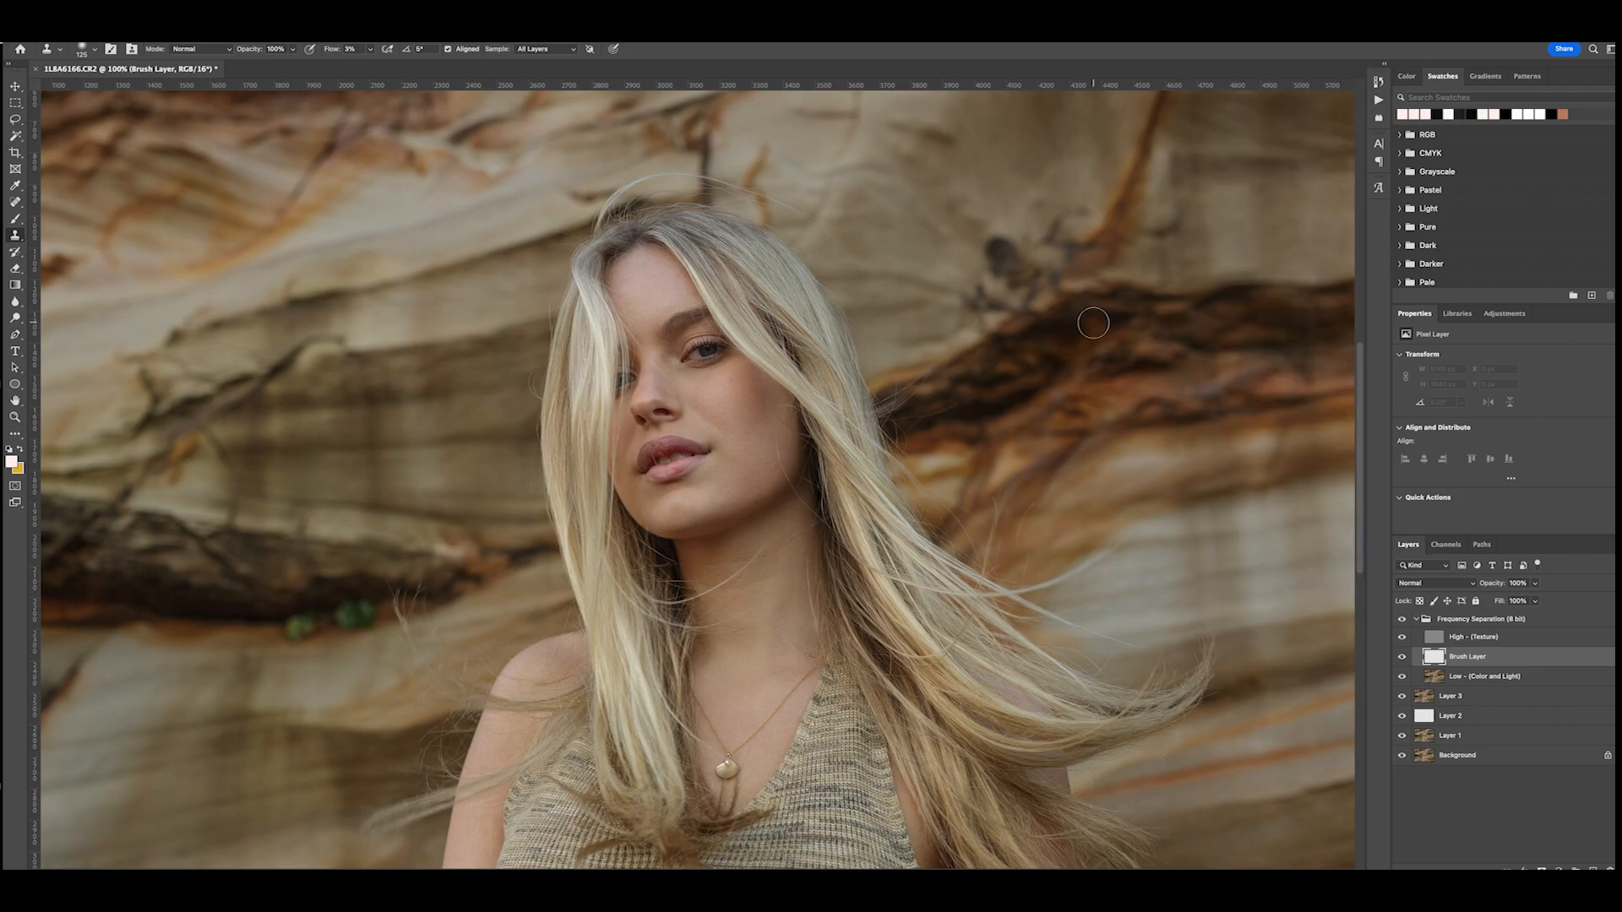
{"action": "key", "text": "super+plus"}
{"action": "scroll", "coordinate": [1005, 351], "scroll_direction": "up", "scroll_amount": 2}
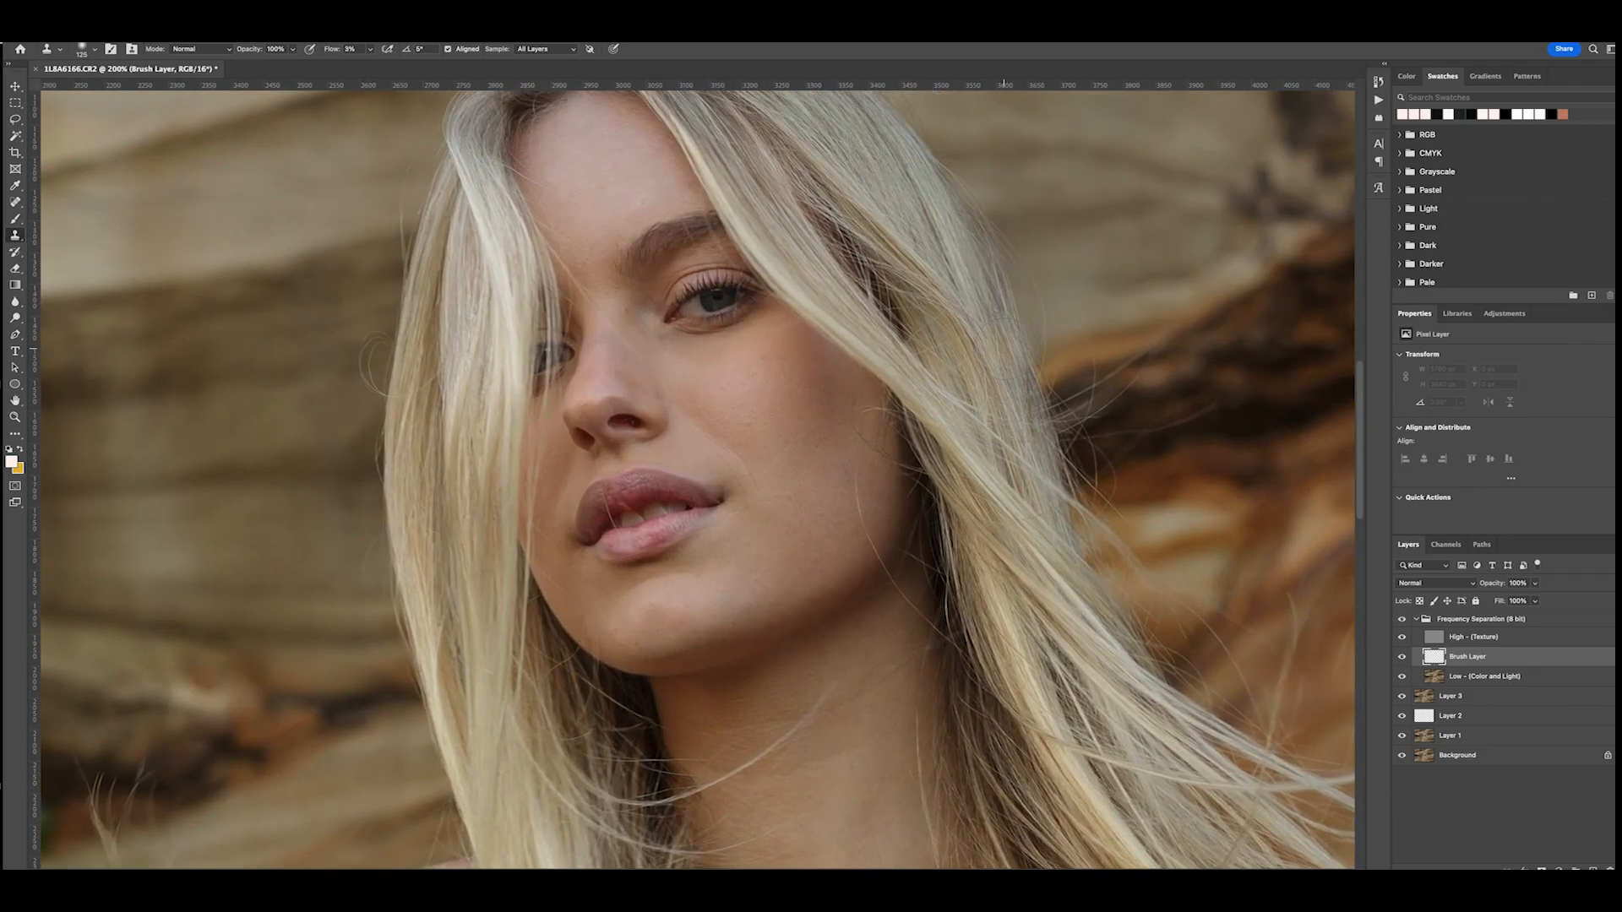
{"action": "scroll", "coordinate": [1006, 350], "scroll_direction": "down", "scroll_amount": 3}
{"action": "key", "text": "super+minus"}
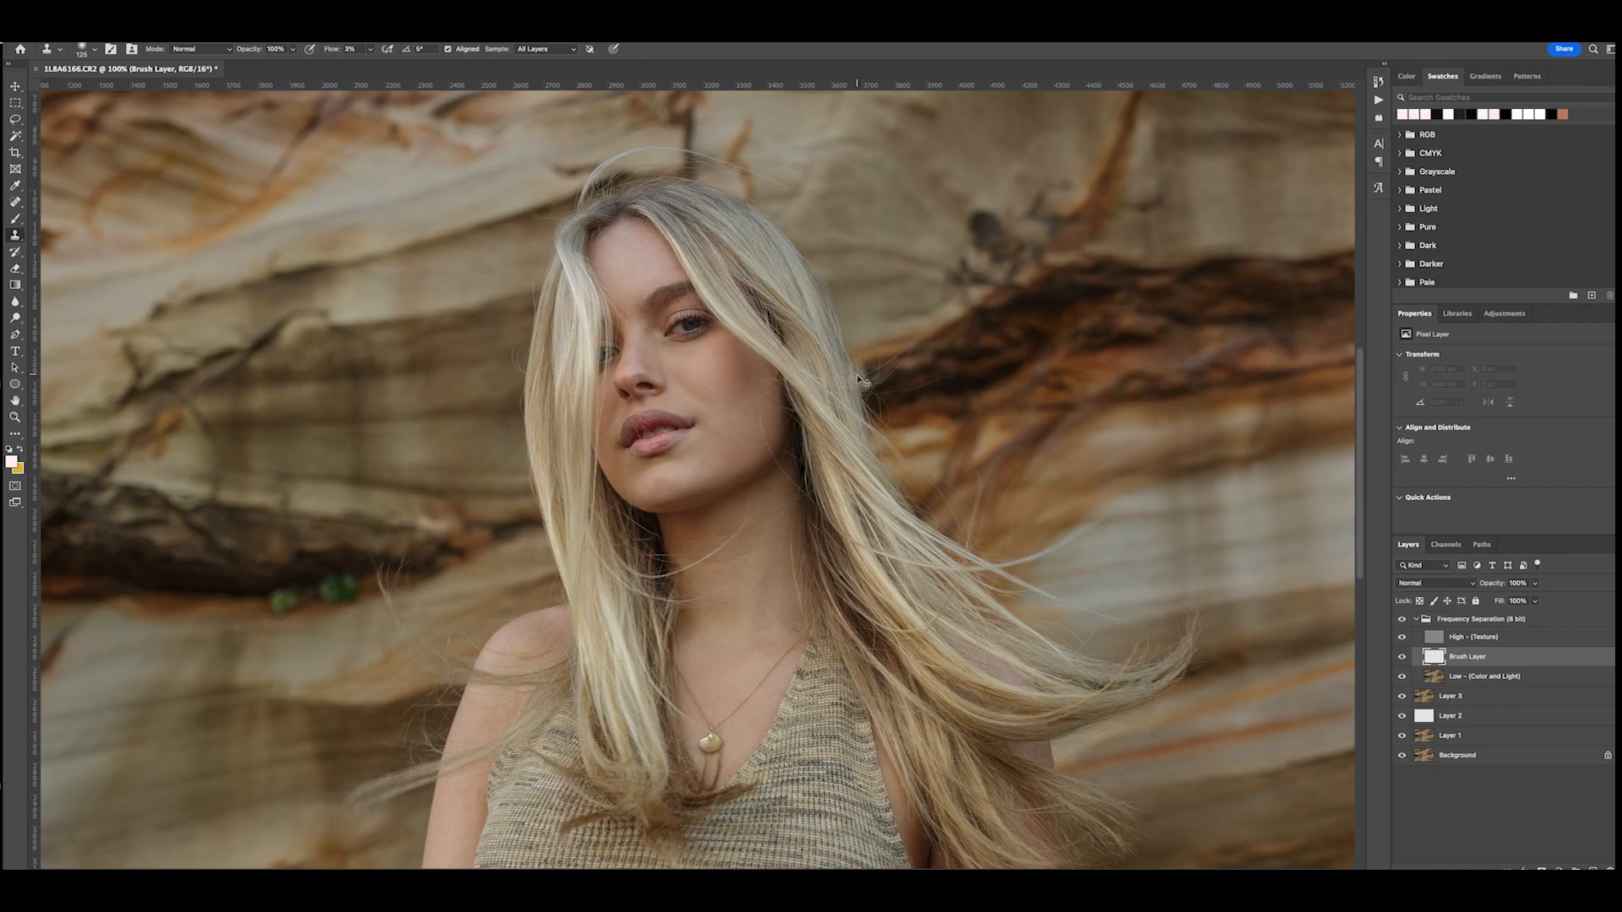
{"action": "key", "text": "super+plus"}
{"action": "key", "text": "super+minus"}
{"action": "mouse_move", "coordinate": [677, 365]}
{"action": "left_mouse_down"}
{"action": "mouse_move", "coordinate": [673, 349]}
{"action": "mouse_move", "coordinate": [711, 342]}
{"action": "mouse_move", "coordinate": [702, 371]}
{"action": "left_mouse_up"}
{"action": "left_click", "coordinate": [719, 412], "text": "alt"}
{"action": "left_click_drag", "start_coordinate": [715, 385], "coordinate": [719, 365]}
- Blend the light and dark patches on the lower cheek beside the mouth on the Brush Layer
{"action": "left_click", "coordinate": [718, 448], "text": "alt"}
{"action": "mouse_move", "coordinate": [726, 421]}
{"action": "left_mouse_down"}
{"action": "mouse_move", "coordinate": [706, 456]}
{"action": "mouse_move", "coordinate": [752, 429]}
{"action": "mouse_move", "coordinate": [729, 453]}
{"action": "mouse_move", "coordinate": [690, 462]}
{"action": "mouse_move", "coordinate": [706, 434]}
{"action": "mouse_move", "coordinate": [692, 457]}
{"action": "mouse_move", "coordinate": [720, 447]}
{"action": "mouse_move", "coordinate": [656, 480]}
{"action": "mouse_move", "coordinate": [669, 485]}
{"action": "mouse_move", "coordinate": [635, 480]}
{"action": "mouse_move", "coordinate": [611, 451]}
{"action": "mouse_move", "coordinate": [620, 476]}
{"action": "mouse_move", "coordinate": [666, 490]}
{"action": "mouse_move", "coordinate": [704, 424]}
{"action": "mouse_move", "coordinate": [746, 454]}
{"action": "left_mouse_up"}
{"action": "left_click", "coordinate": [722, 444], "text": "alt"}
{"action": "left_click", "coordinate": [706, 457], "text": "alt"}
{"action": "left_click", "coordinate": [725, 450], "text": "alt"}
{"action": "left_click", "coordinate": [690, 463], "text": "alt"}
{"action": "left_click", "coordinate": [697, 456], "text": "alt"}
- Soften the tonal transitions across the chin and along the jaw on the Brush Layer
{"action": "left_click", "coordinate": [685, 467], "text": "alt"}
{"action": "left_click", "coordinate": [635, 482], "text": "alt"}
{"action": "left_click", "coordinate": [639, 486], "text": "alt"}
{"action": "left_click", "coordinate": [682, 464], "text": "alt"}
{"action": "left_click", "coordinate": [714, 462], "text": "alt"}
{"action": "left_click", "coordinate": [710, 468], "text": "alt"}
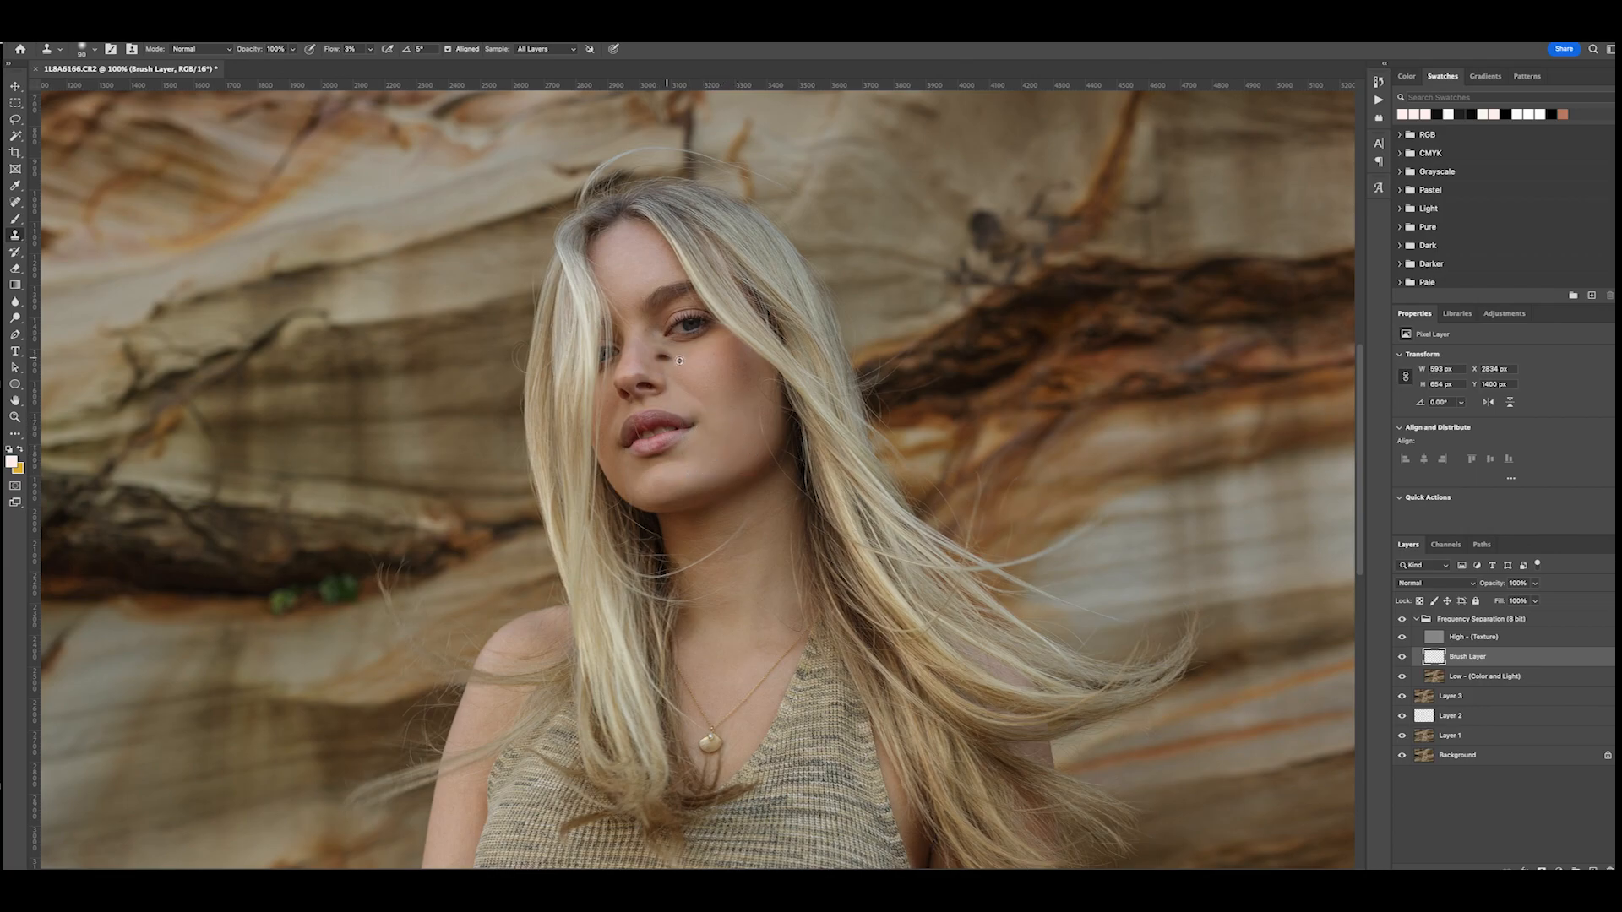
- Clone smoother tones over the cheek again, from beside the nose out toward the hair and jaw
{"action": "left_click", "coordinate": [704, 369], "text": "alt"}
{"action": "left_click_drag", "start_coordinate": [739, 361], "coordinate": [756, 407]}
{"action": "left_click", "coordinate": [717, 394], "text": "alt"}
{"action": "left_click", "coordinate": [718, 431], "text": "alt"}
- Even out the tones on the forehead and along the nose with the Clone Stamp on the Brush Layer
{"action": "left_click", "coordinate": [632, 258], "text": "alt"}
{"action": "mouse_move", "coordinate": [624, 253]}
{"action": "left_mouse_down"}
{"action": "mouse_move", "coordinate": [658, 264]}
{"action": "mouse_move", "coordinate": [638, 284]}
{"action": "mouse_move", "coordinate": [632, 260]}
{"action": "mouse_move", "coordinate": [622, 293]}
{"action": "mouse_move", "coordinate": [607, 251]}
{"action": "mouse_move", "coordinate": [632, 309]}
{"action": "mouse_move", "coordinate": [642, 258]}
{"action": "mouse_move", "coordinate": [645, 282]}
{"action": "mouse_move", "coordinate": [660, 269]}
{"action": "mouse_move", "coordinate": [621, 239]}
{"action": "mouse_move", "coordinate": [631, 326]}
{"action": "mouse_move", "coordinate": [632, 280]}
{"action": "left_mouse_up"}
{"action": "left_click", "coordinate": [652, 261], "text": "alt"}
{"action": "left_click", "coordinate": [627, 327], "text": "alt"}
{"action": "left_click", "coordinate": [627, 350], "text": "alt"}
{"action": "mouse_move", "coordinate": [632, 362]}
{"action": "left_mouse_down"}
{"action": "mouse_move", "coordinate": [619, 354]}
{"action": "mouse_move", "coordinate": [627, 368]}
{"action": "left_mouse_up"}
- Blend the tones on the side of the chin below the shaded corner of the mouth
{"action": "key", "text": "ctrl+plus"}
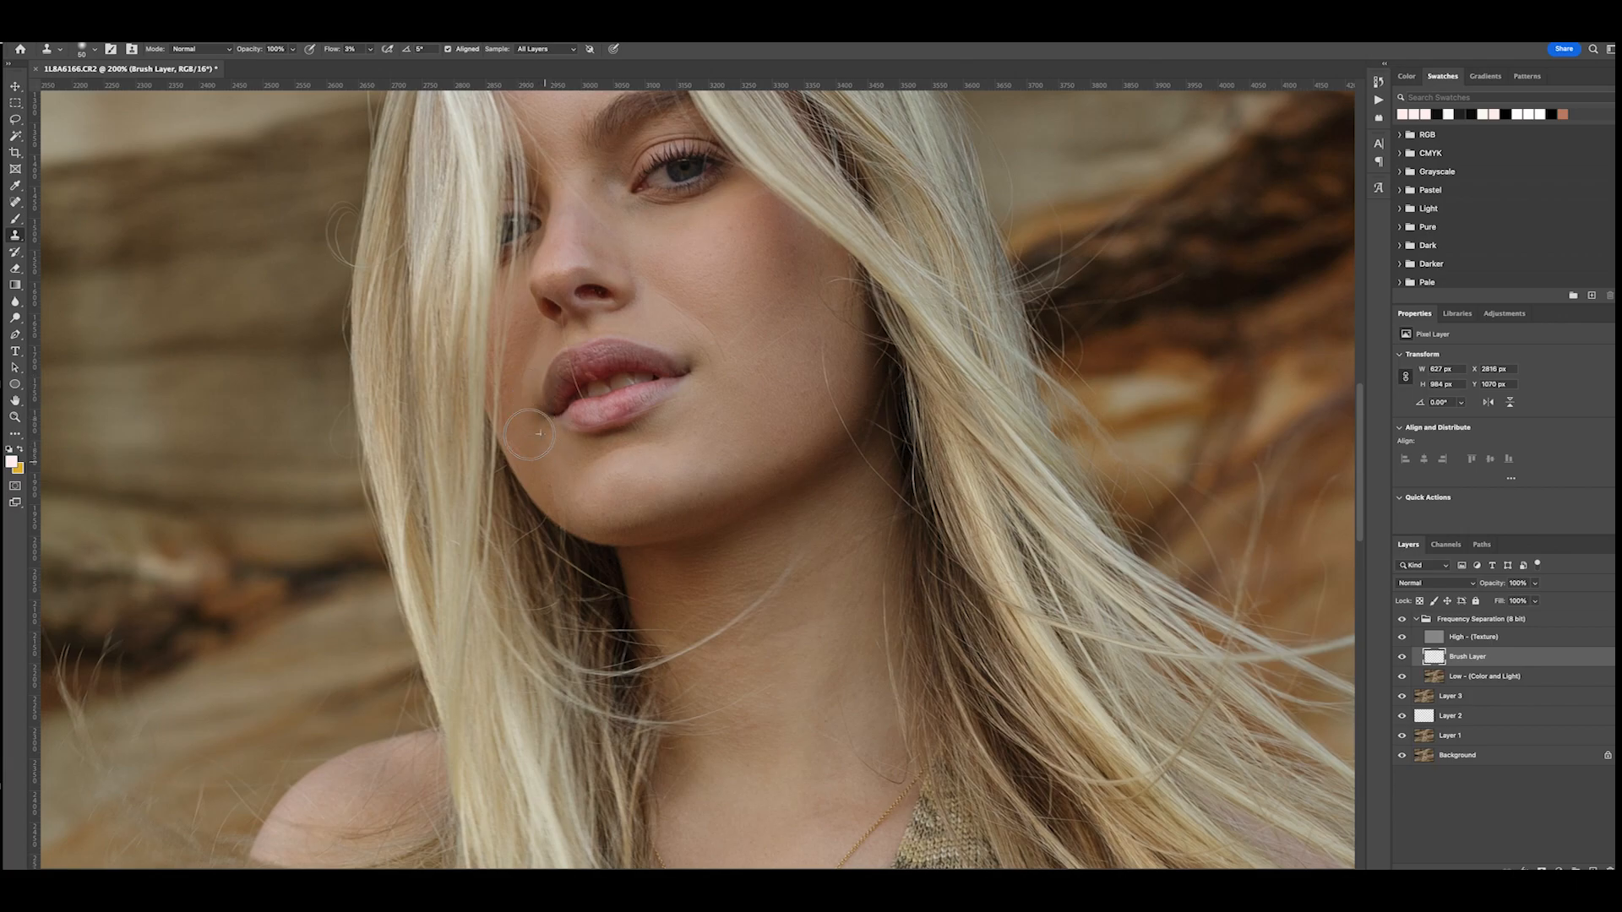
{"action": "left_click_drag", "start_coordinate": [574, 451], "coordinate": [568, 510]}
{"action": "left_click", "coordinate": [594, 491], "text": "alt"}
{"action": "key", "text": "ctrl+minus"}
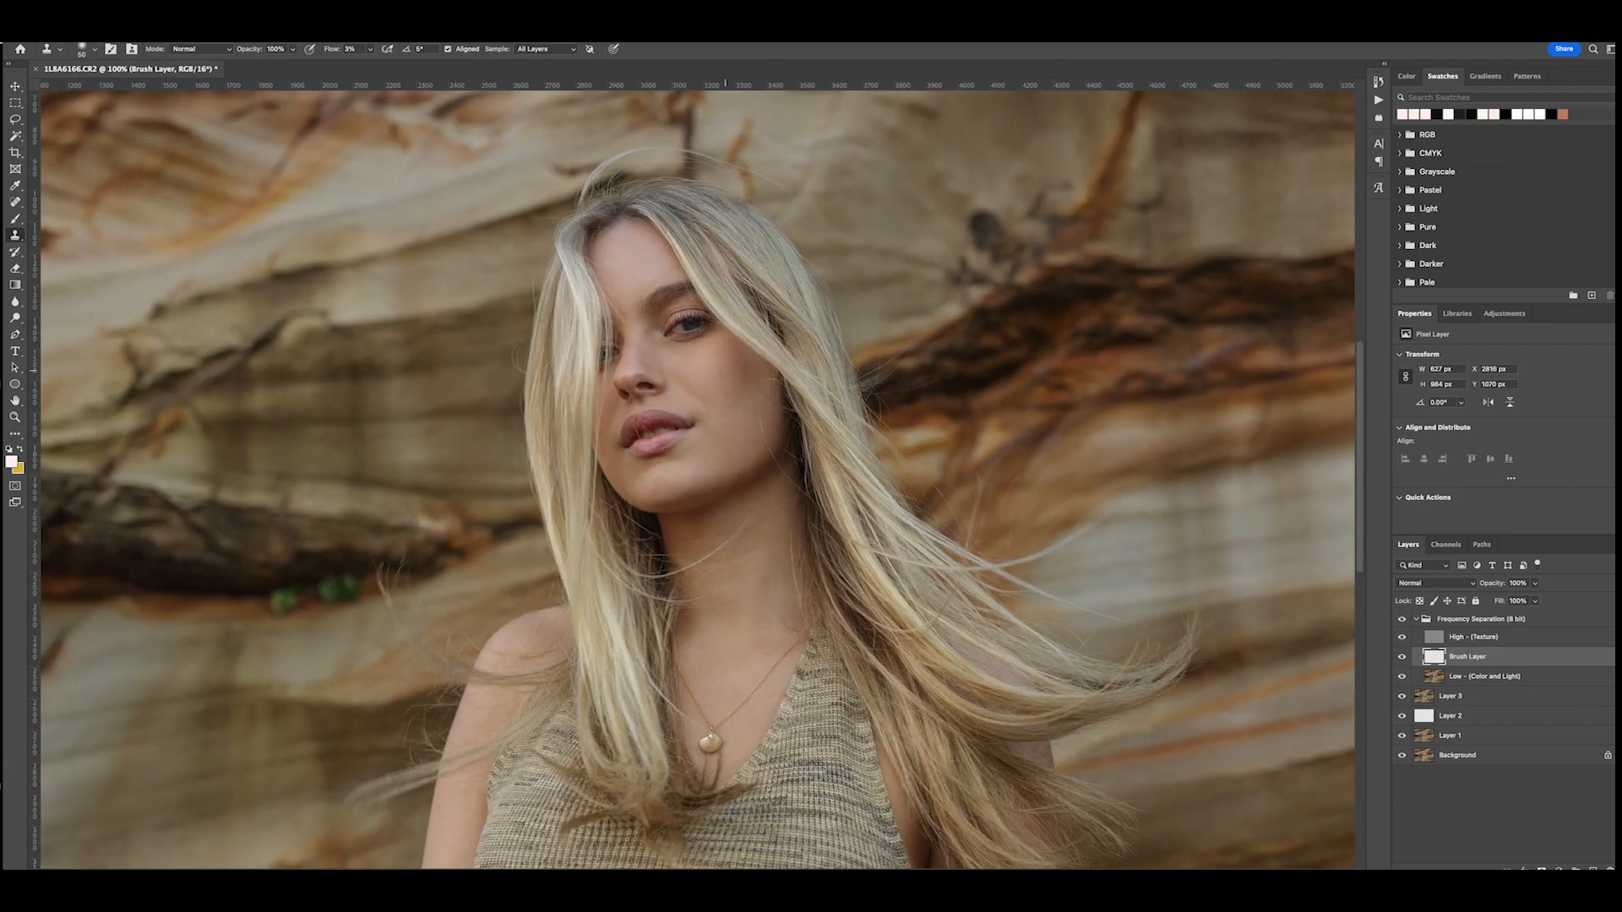
- Soften the tones directly beneath the fully visible eye with the Clone Stamp
{"action": "key", "text": "ctrl+plus"}
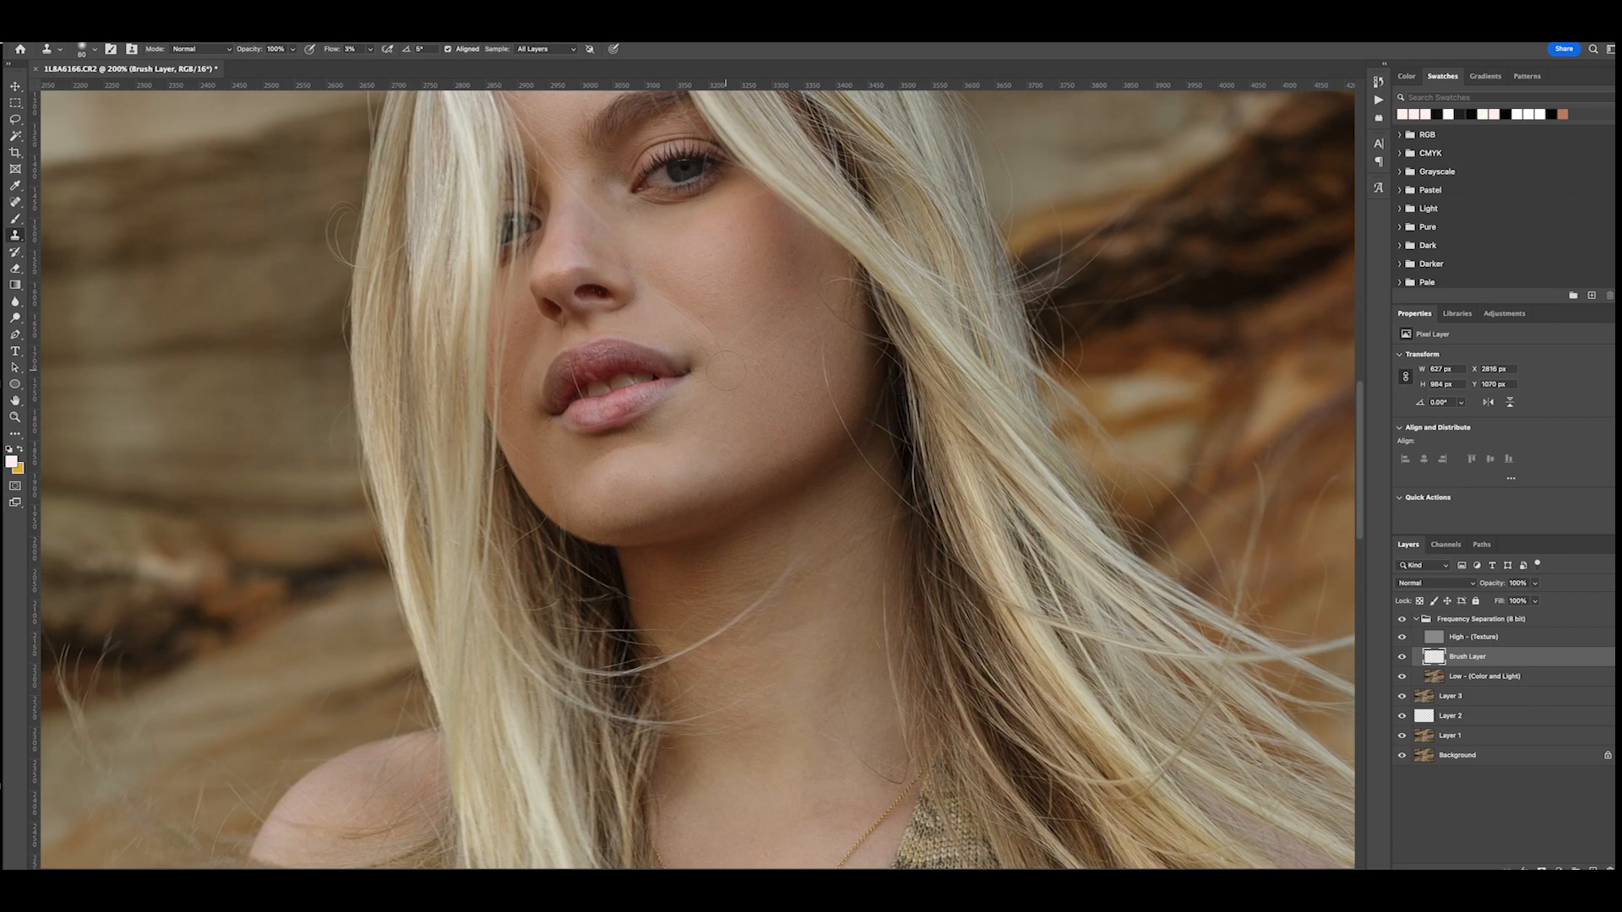
{"action": "left_click", "coordinate": [679, 259], "text": "alt"}
{"action": "mouse_move", "coordinate": [656, 269]}
{"action": "left_mouse_down"}
{"action": "mouse_move", "coordinate": [622, 291]}
{"action": "mouse_move", "coordinate": [662, 241]}
{"action": "left_mouse_up"}
{"action": "key", "text": "ctrl+minus"}
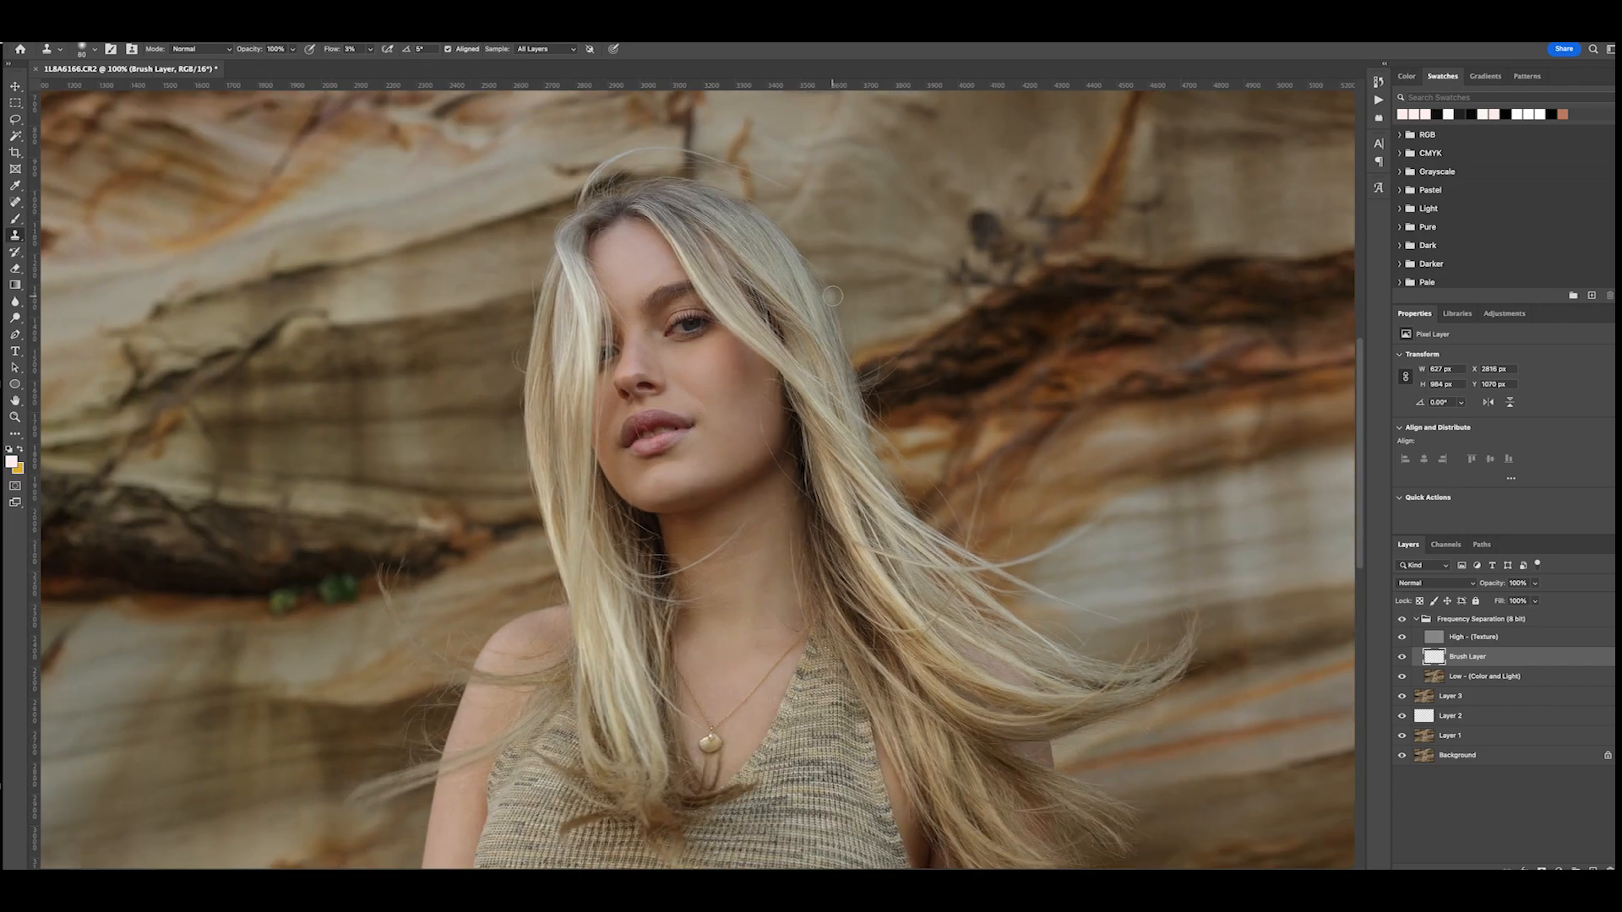
- Smooth the remaining tone differences on the forehead from the hairline down toward the brow
{"action": "scroll", "coordinate": [833, 295], "scroll_direction": "down", "scroll_amount": 5}
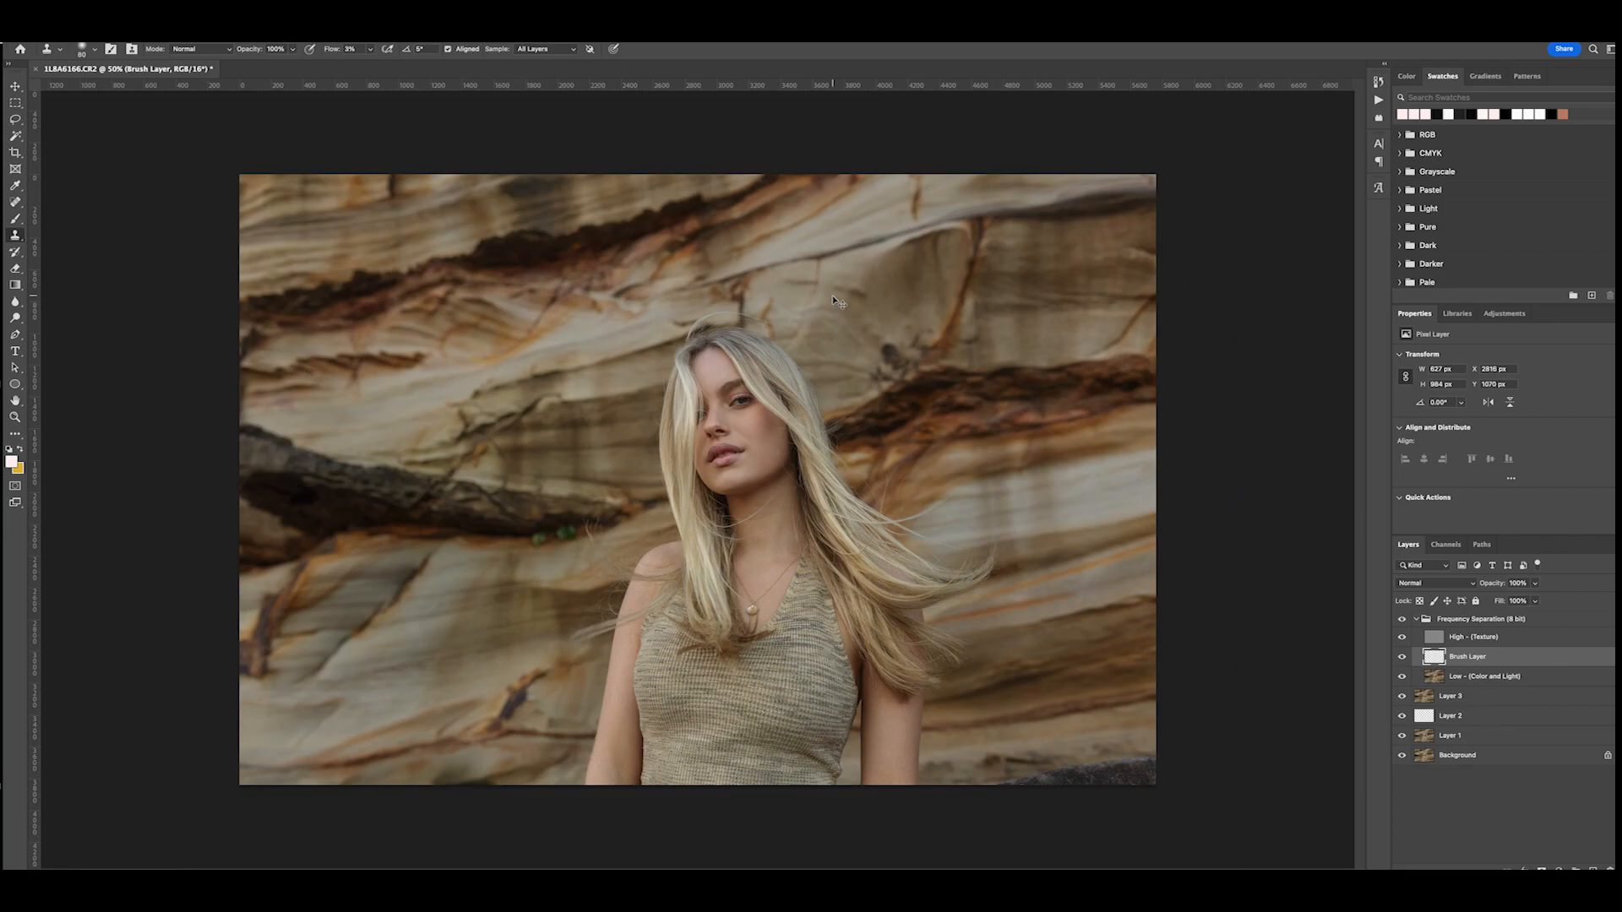
{"action": "key", "text": "ctrl+plus"}
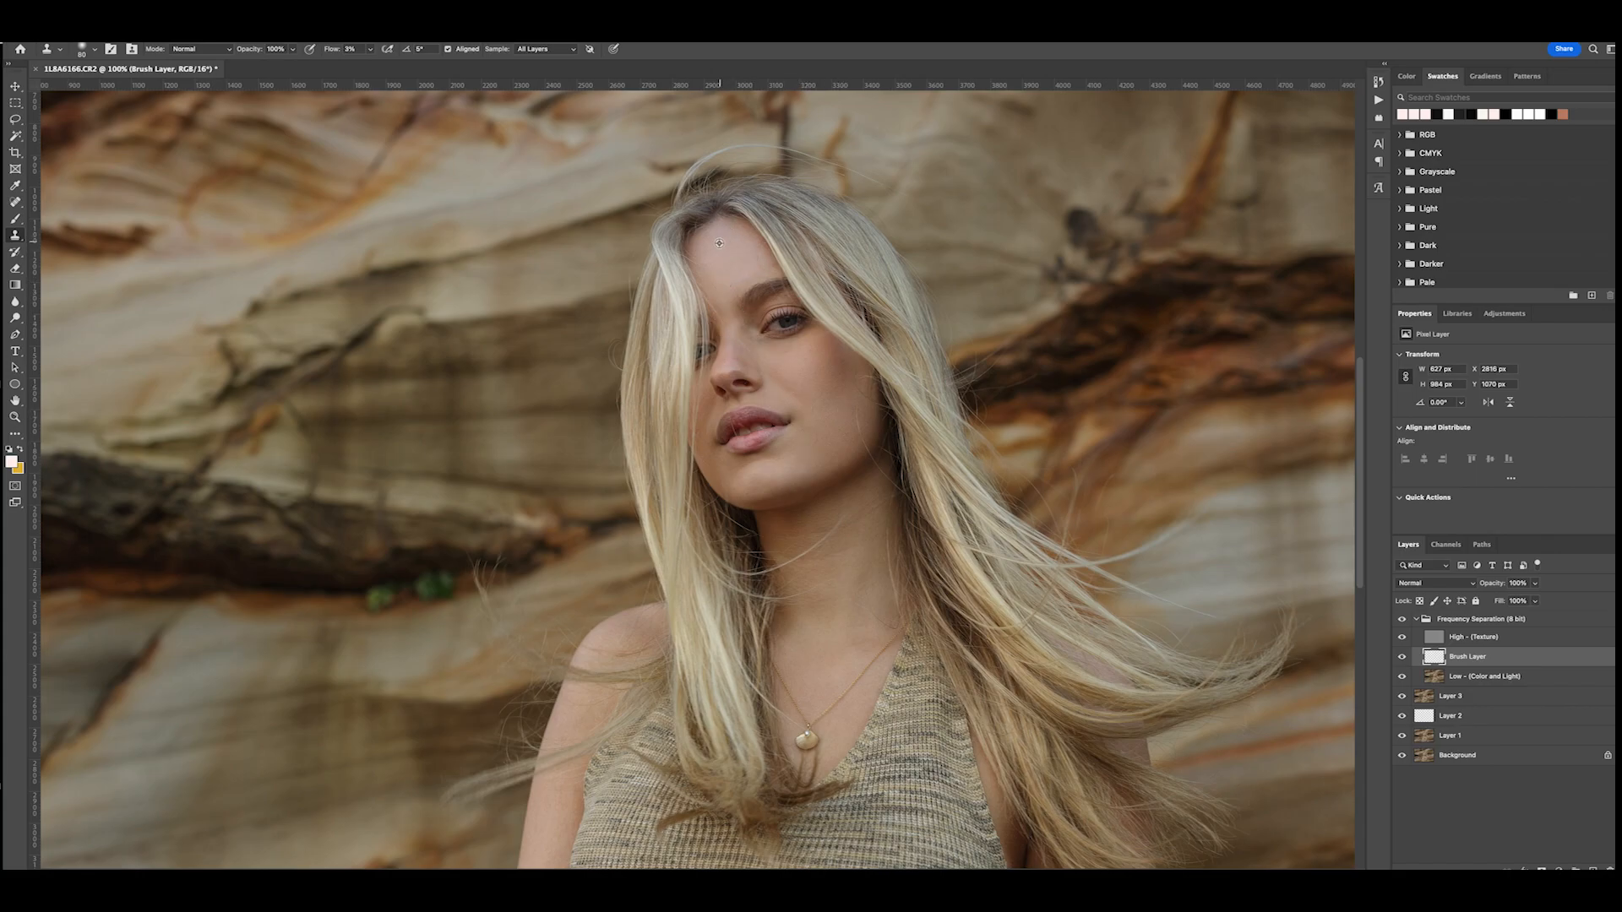
{"action": "mouse_move", "coordinate": [712, 235]}
{"action": "left_mouse_down"}
{"action": "mouse_move", "coordinate": [745, 247]}
{"action": "mouse_move", "coordinate": [729, 242]}
{"action": "mouse_move", "coordinate": [744, 268]}
{"action": "left_mouse_up"}
- Collapse the Frequency Separation group and add a Hue/Saturation adjustment layer above it
{"action": "left_click", "coordinate": [1455, 623]}
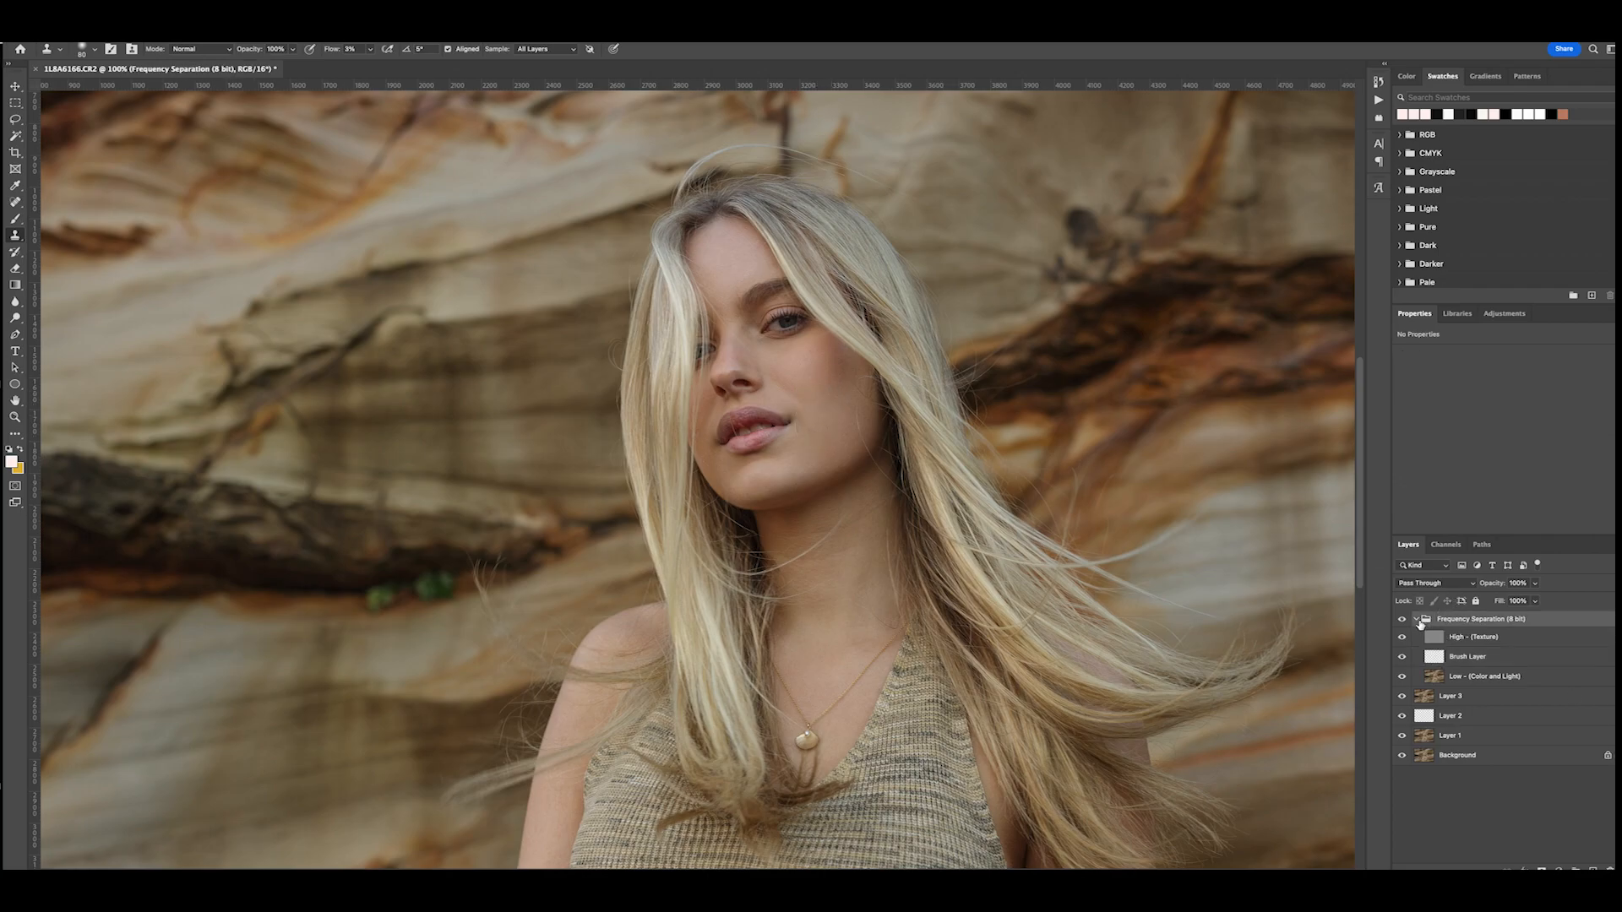
{"action": "left_click", "coordinate": [1418, 620]}
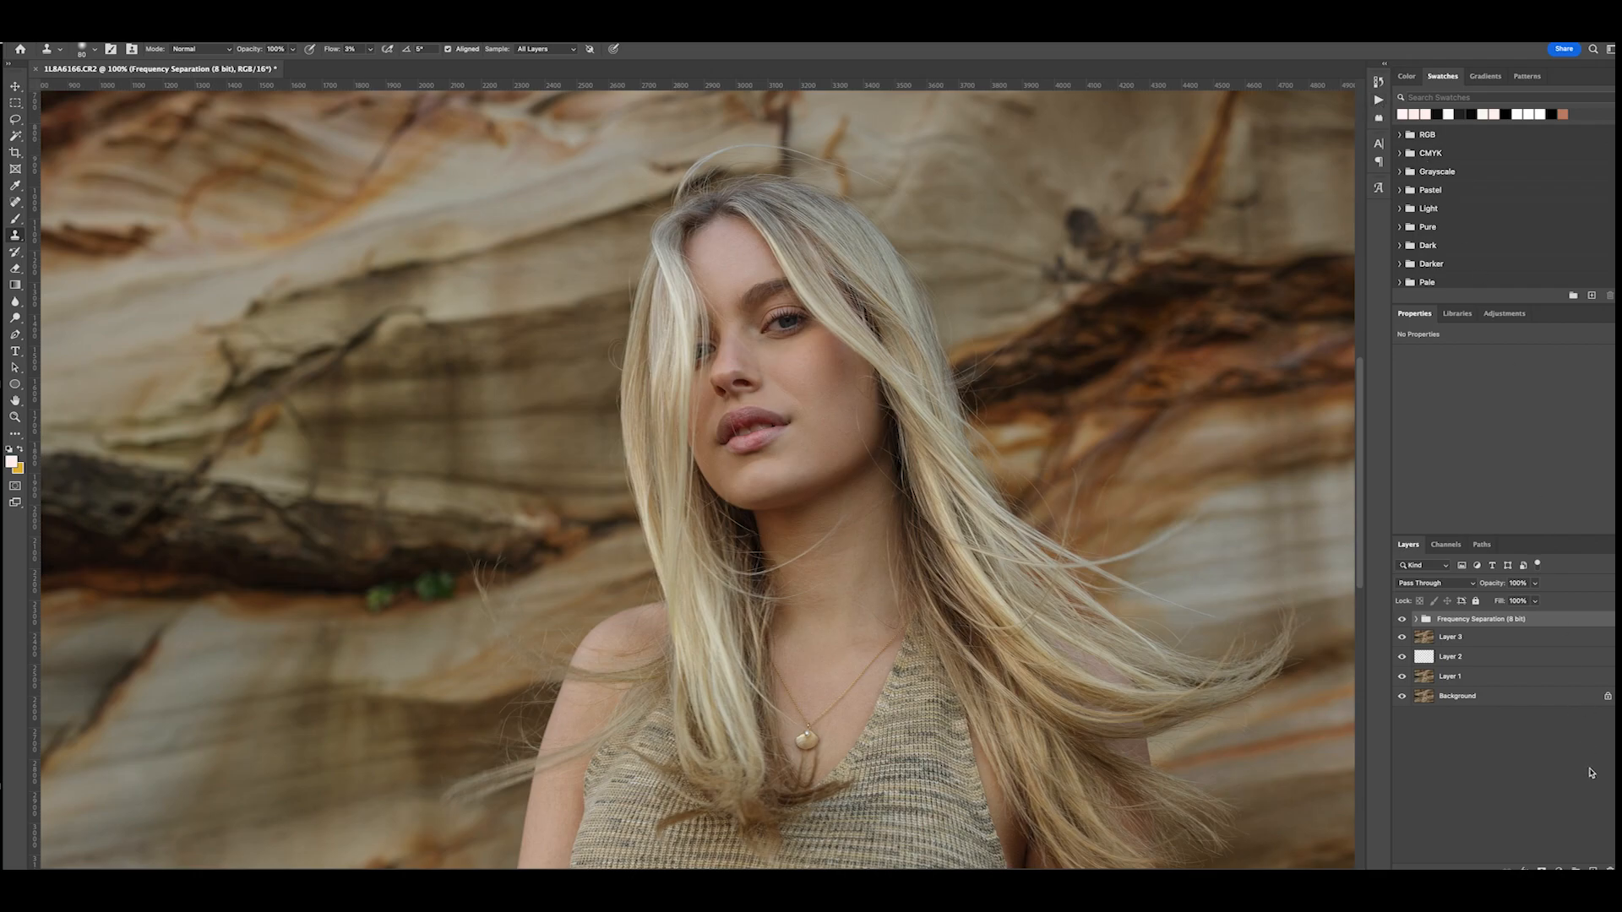
{"action": "left_click", "coordinate": [1504, 315]}
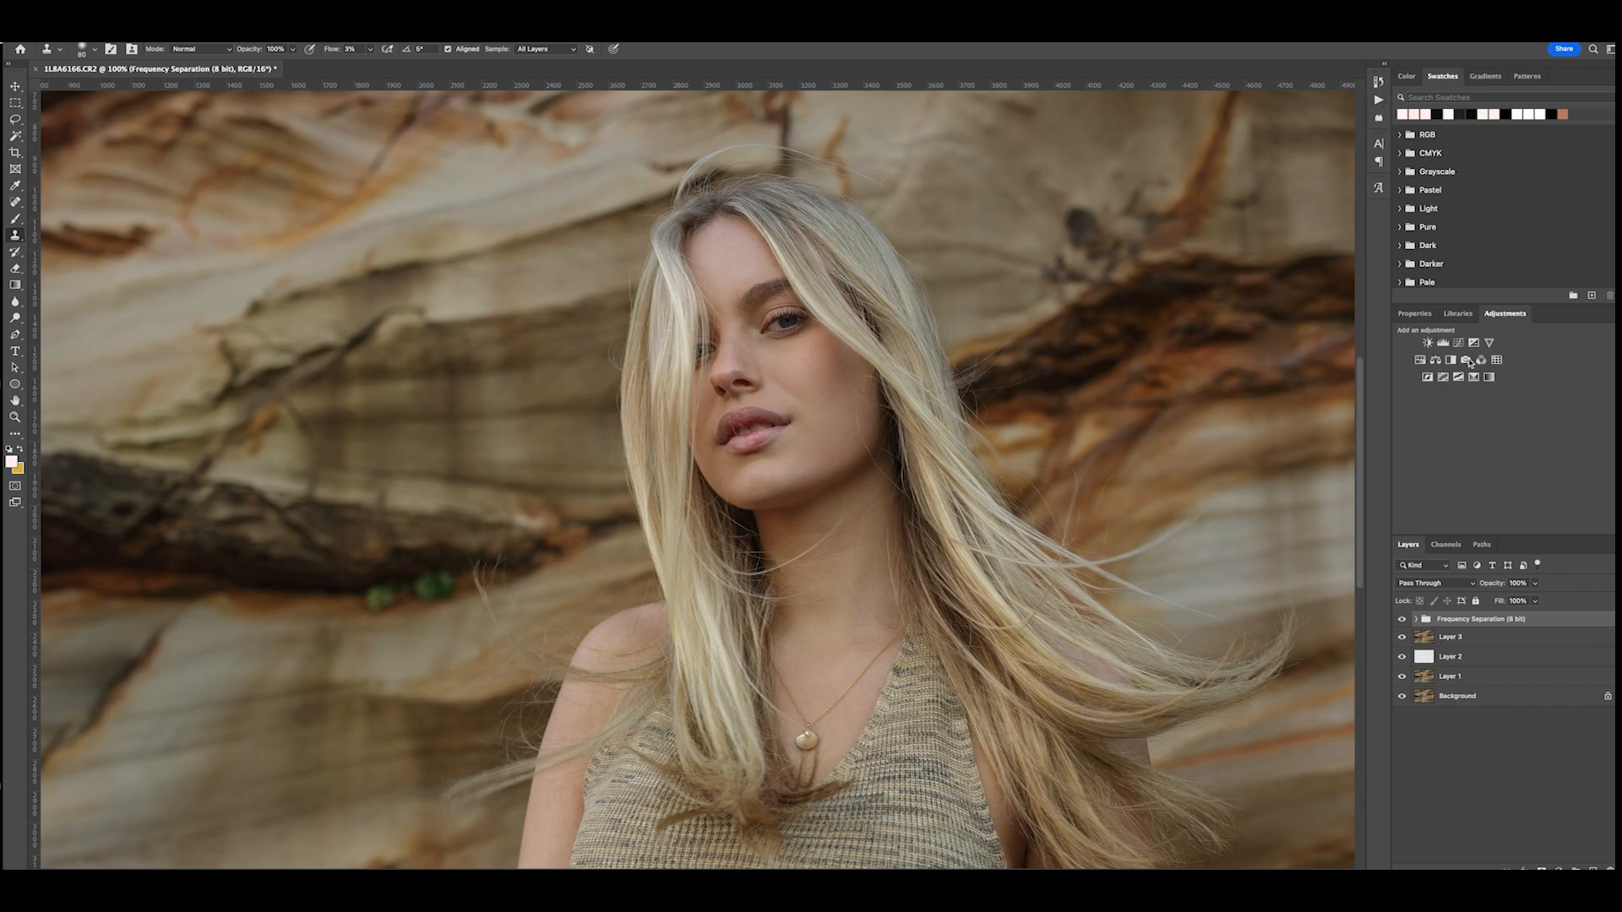
{"action": "left_click", "coordinate": [1421, 360]}
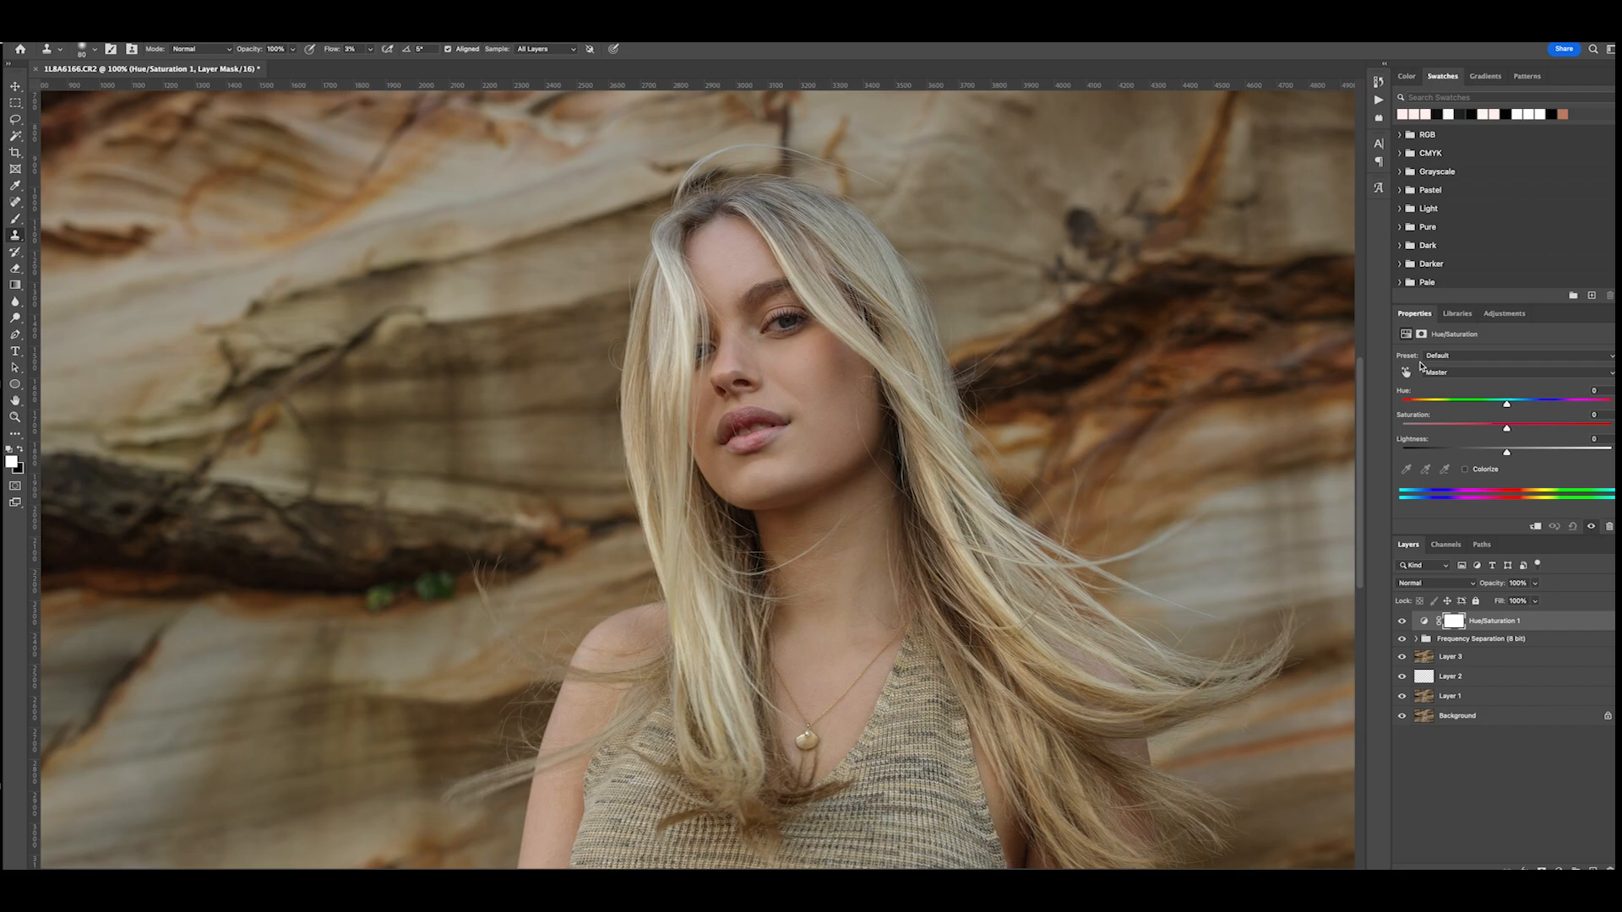
- Fine-tune the saturation, hue and lightness of the Reds in the Hue/Saturation adjustment
{"action": "left_click", "coordinate": [1466, 376]}
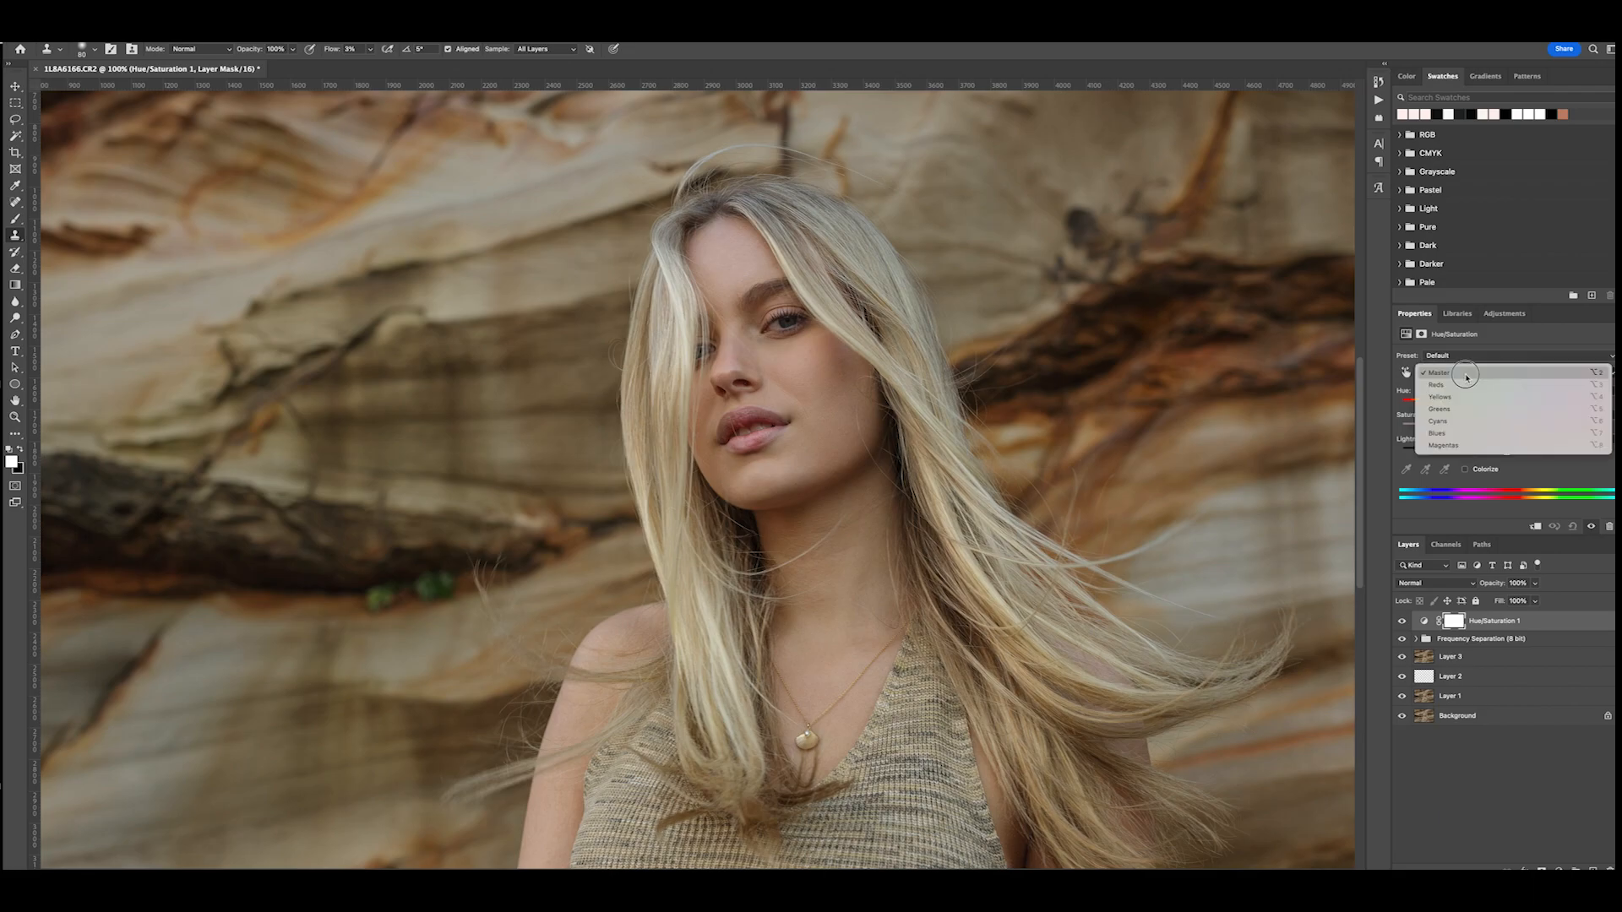
{"action": "left_click", "coordinate": [1467, 388]}
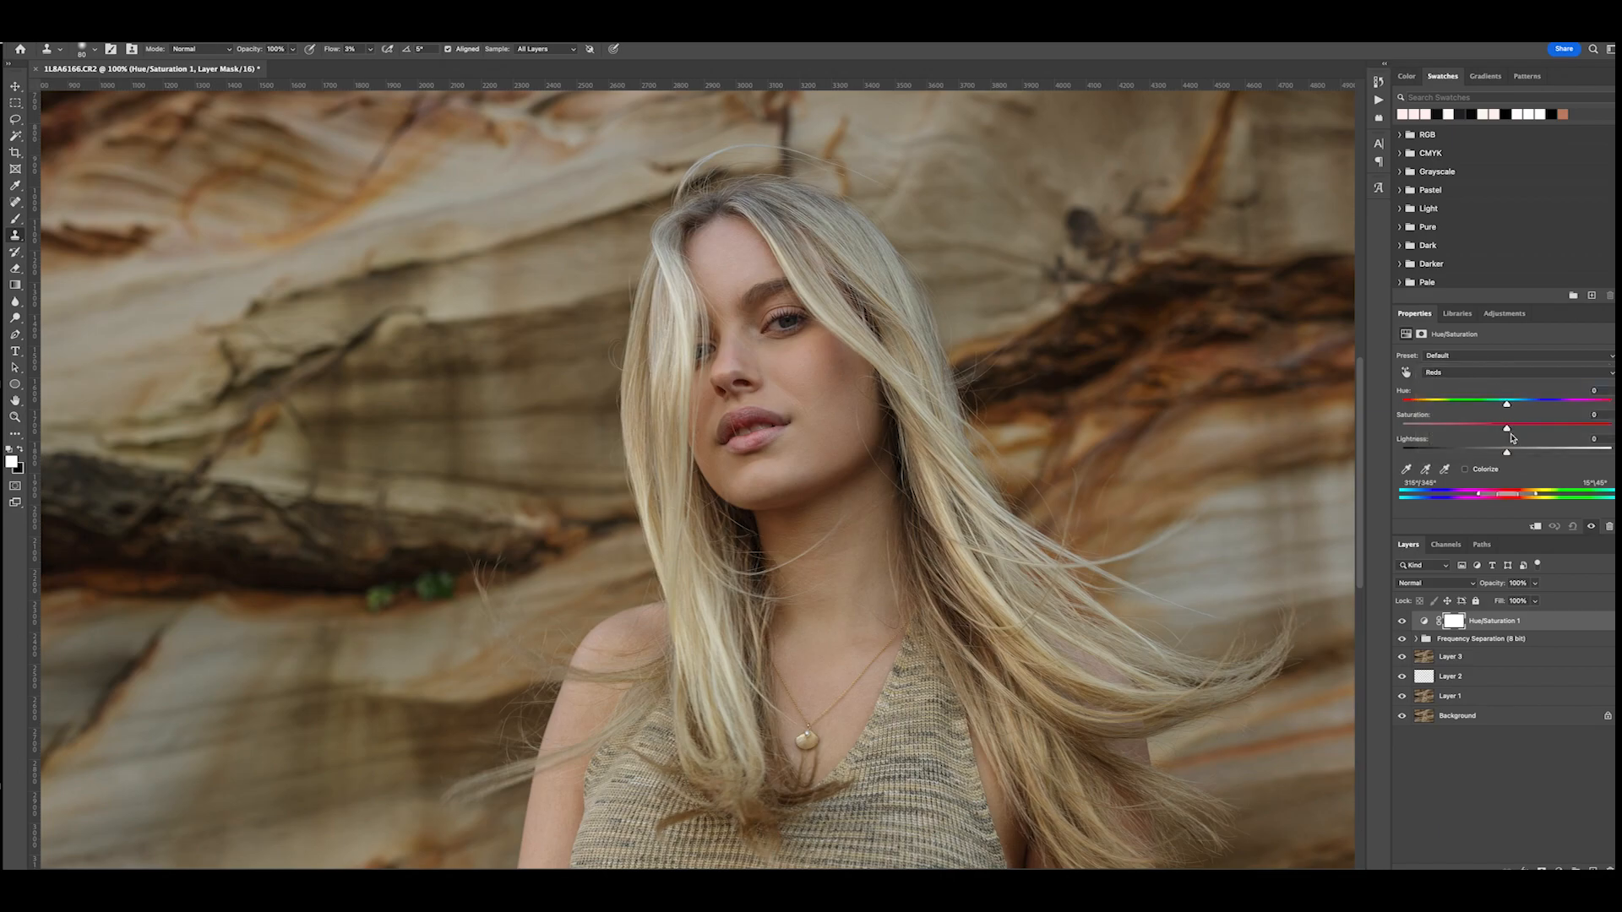
{"action": "left_click_drag", "start_coordinate": [1507, 429], "coordinate": [1506, 432]}
{"action": "left_click_drag", "start_coordinate": [1508, 408], "coordinate": [1511, 410]}
{"action": "left_click_drag", "start_coordinate": [1507, 456], "coordinate": [1511, 457]}
- Invert the Hue/Saturation layer's mask to black and switch to the Brush tool
{"action": "left_click", "coordinate": [1454, 624]}
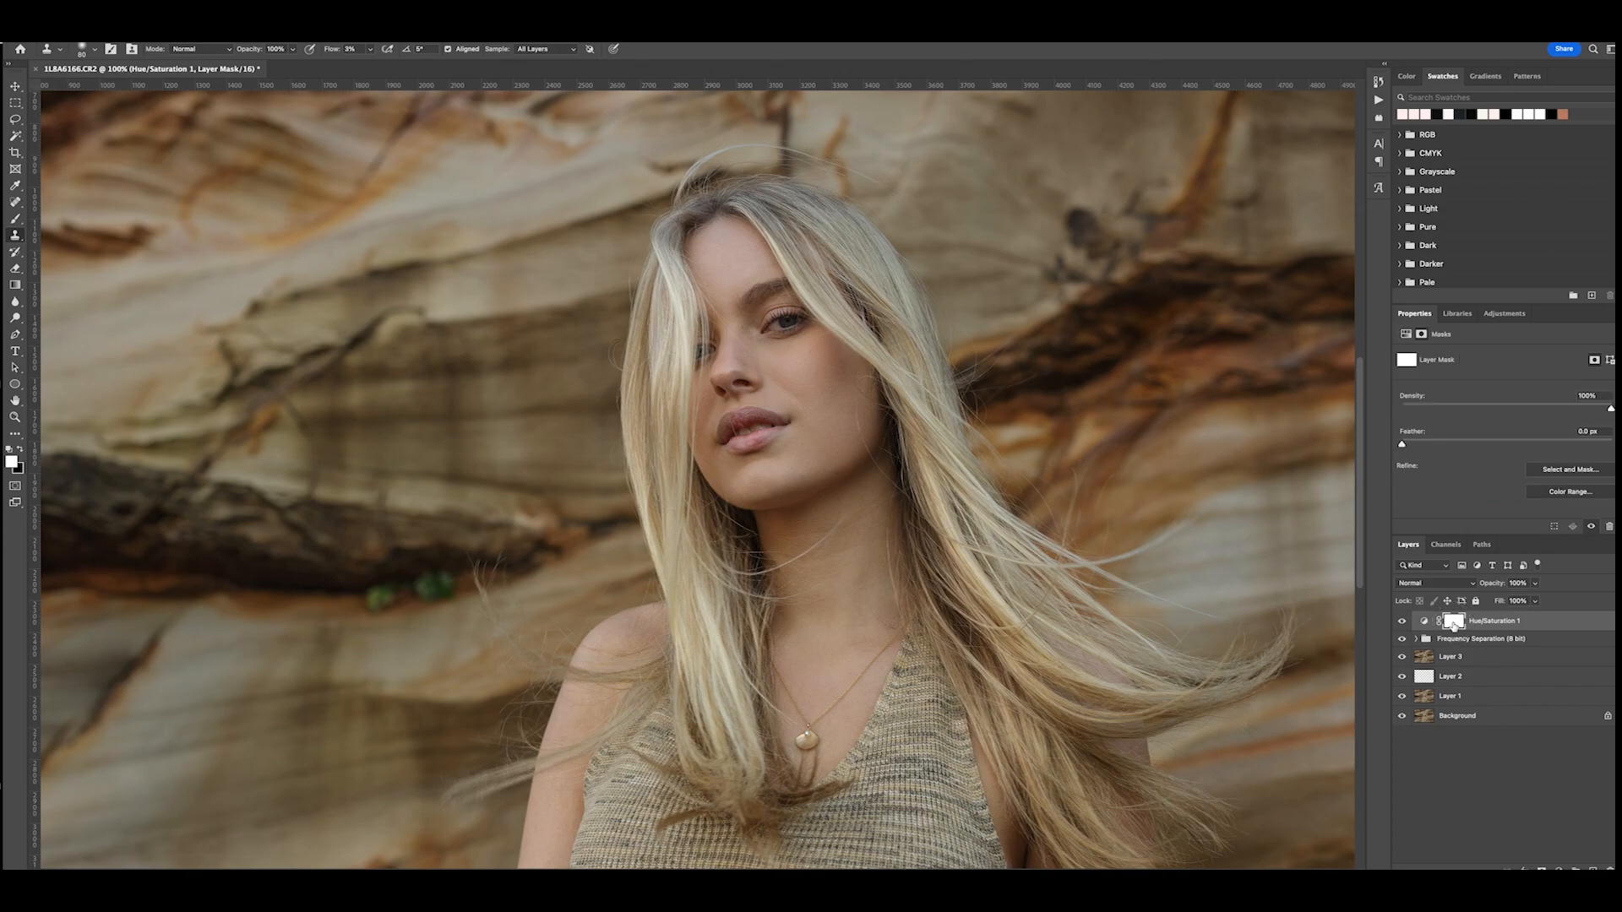
{"action": "key", "text": "ctrl+i"}
{"action": "left_click", "coordinate": [15, 219]}
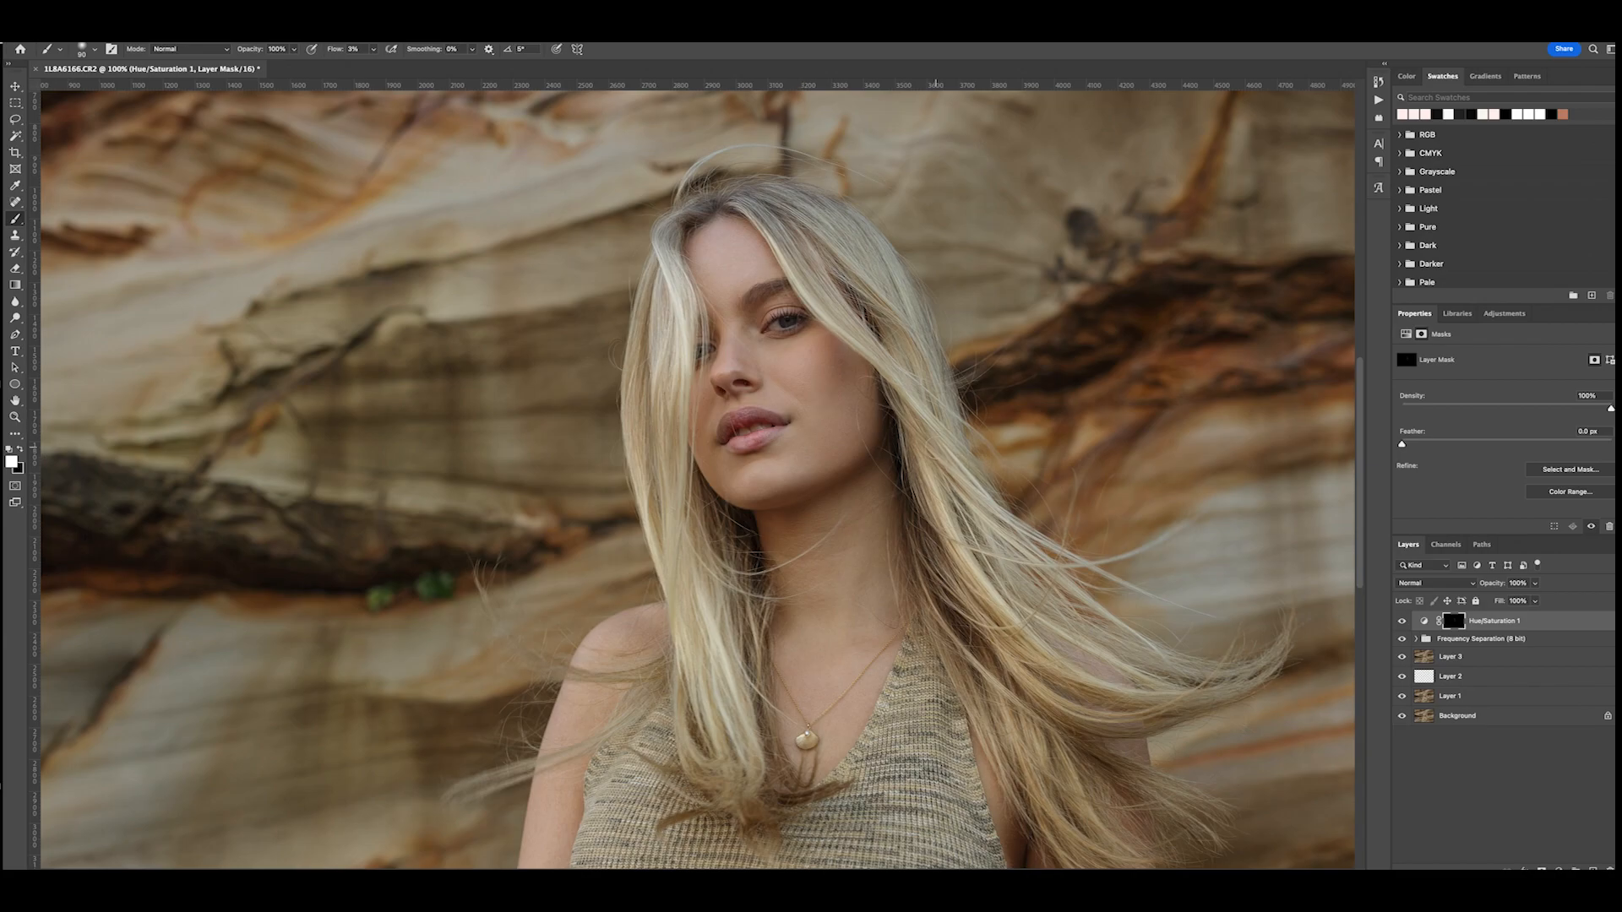
- Examine the skin tones on the face, neck, chest and arms across the whole portrait
{"action": "key", "text": "super+minus"}
{"action": "key", "text": "super+equal"}
{"action": "scroll", "coordinate": [934, 454], "scroll_direction": "down", "scroll_amount": 6}
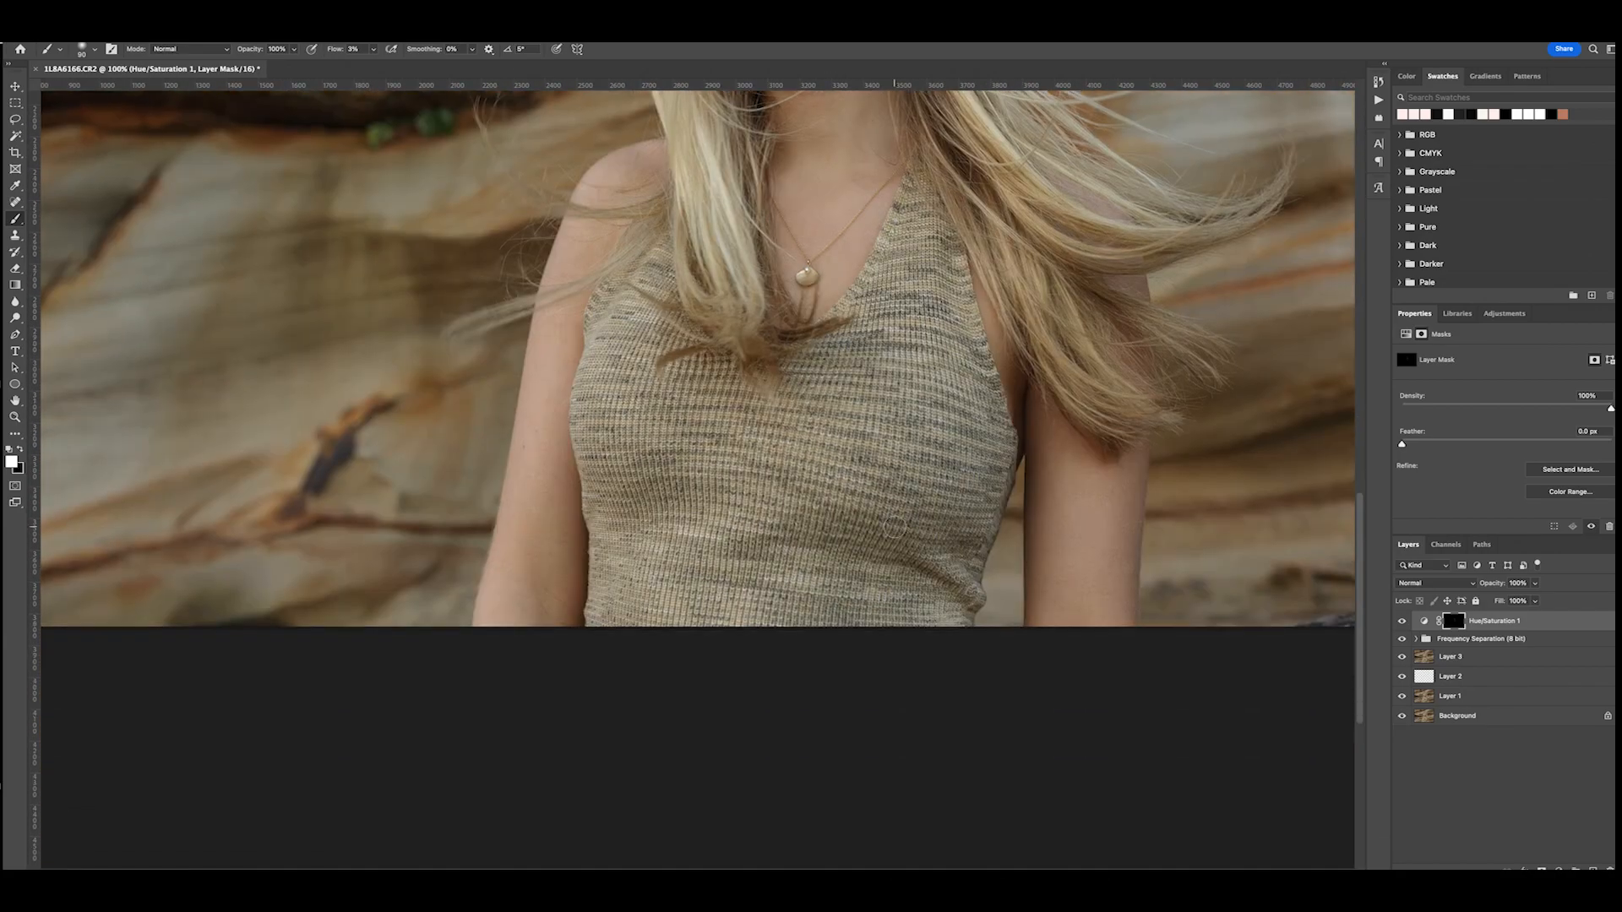
{"action": "key", "text": "super+minus"}
{"action": "key", "text": "super+equal"}
{"action": "scroll", "coordinate": [896, 528], "scroll_direction": "up", "scroll_amount": 5}
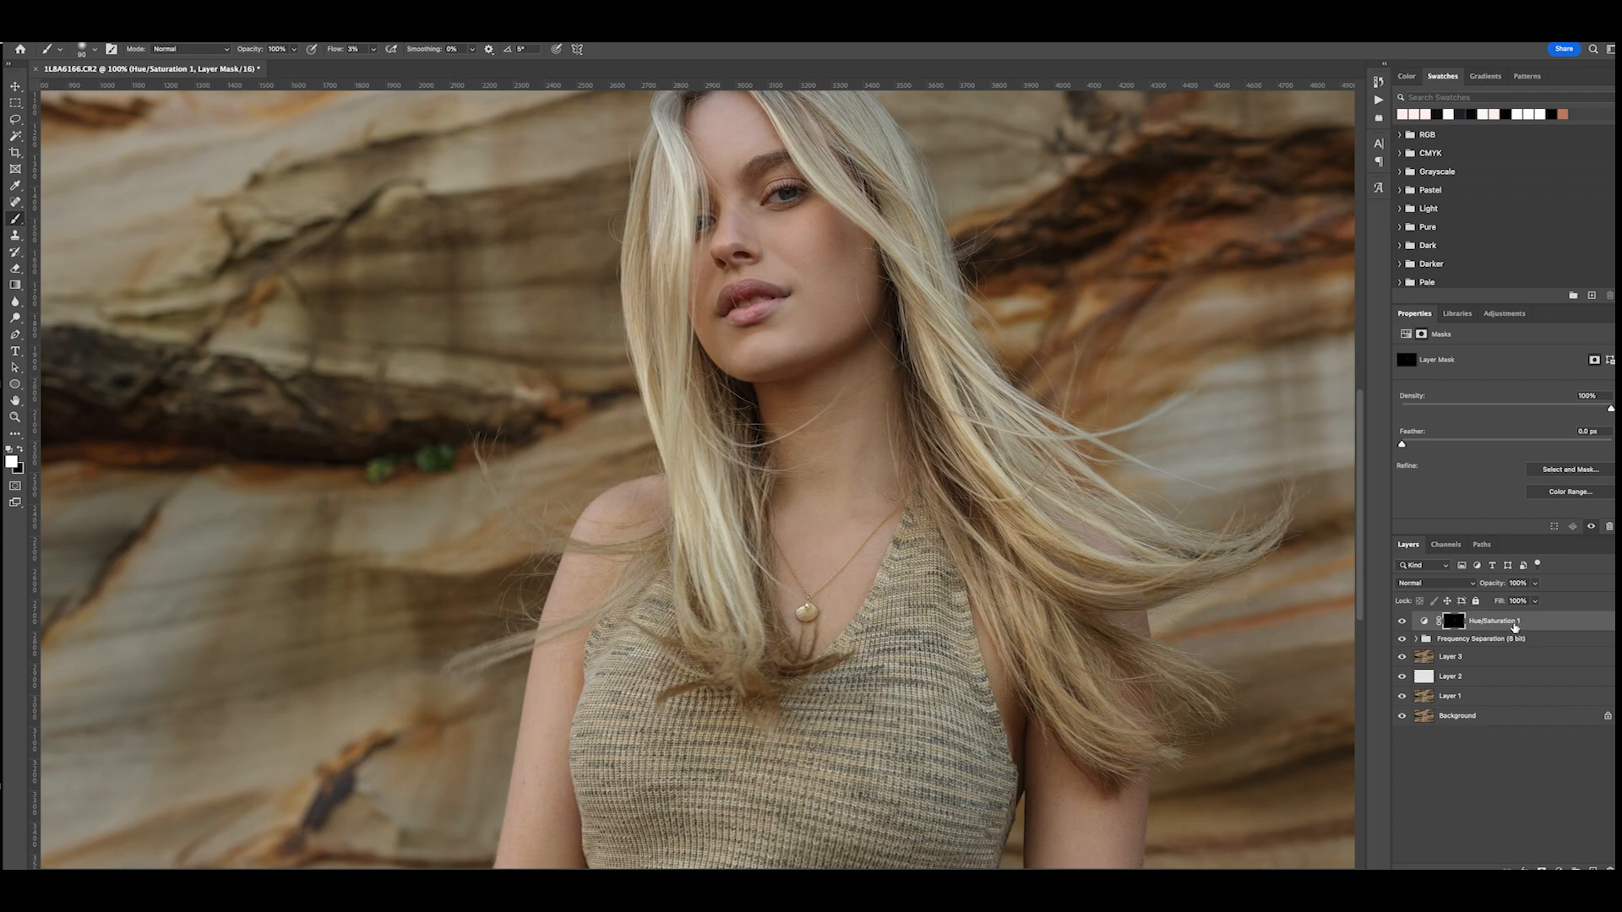
{"action": "scroll", "coordinate": [902, 424], "scroll_direction": "up", "scroll_amount": 2}
{"action": "scroll", "coordinate": [902, 424], "scroll_direction": "down", "scroll_amount": 2}
{"action": "scroll", "coordinate": [903, 424], "scroll_direction": "down", "scroll_amount": 1}
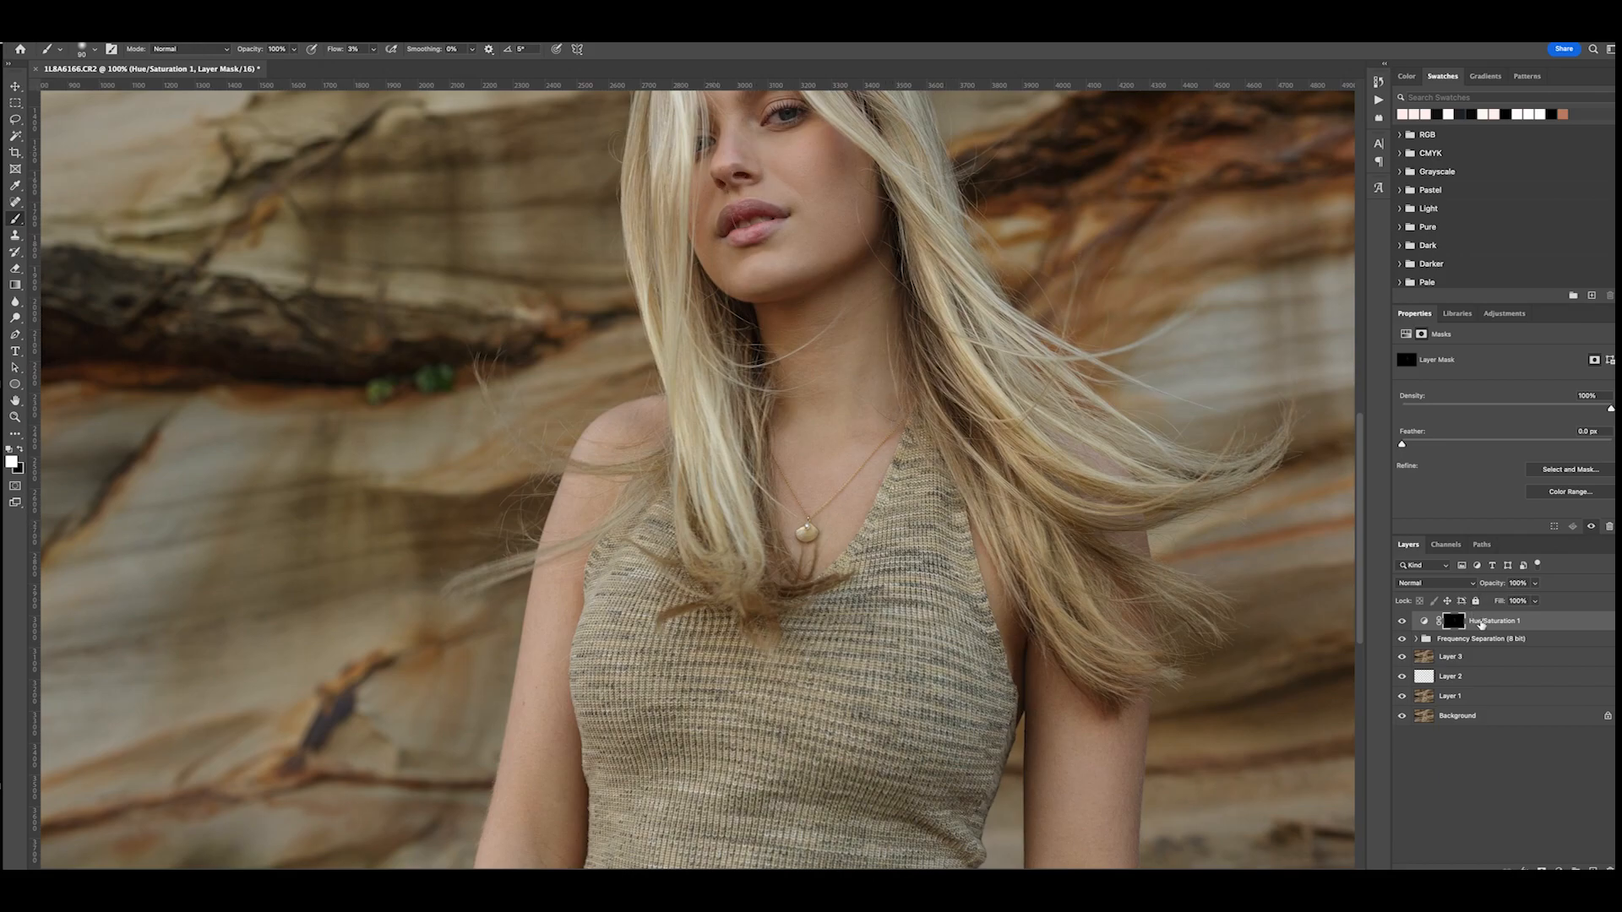
{"action": "scroll", "coordinate": [921, 452], "scroll_direction": "up", "scroll_amount": 2}
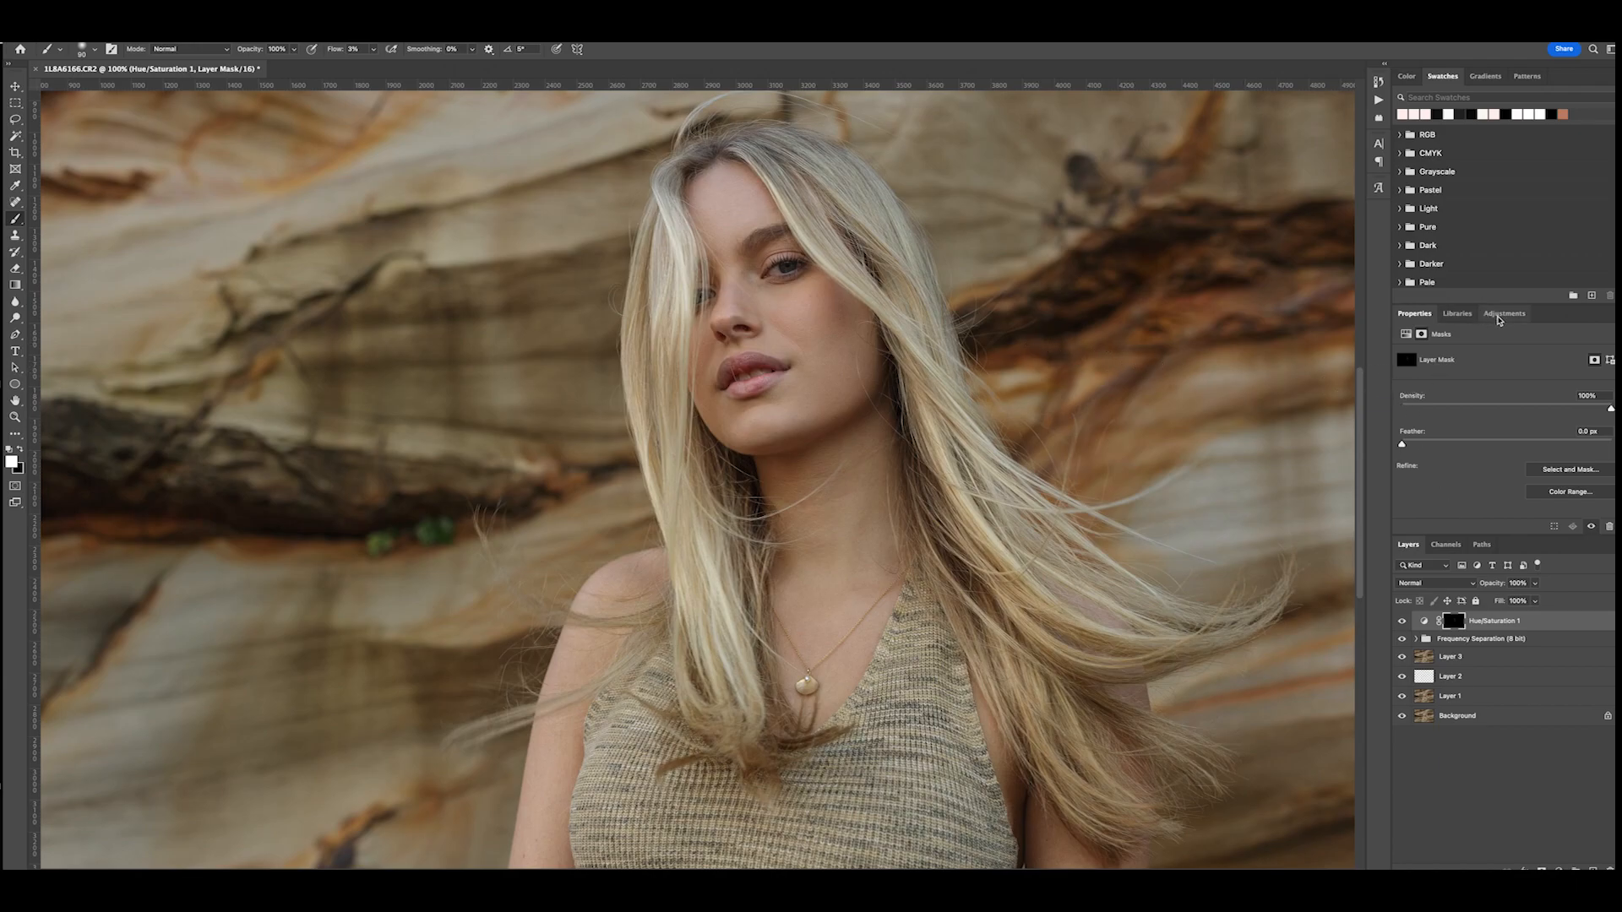
- Add a Brightness/Contrast adjustment layer with brightness 23 and invert its mask to black
{"action": "left_click", "coordinate": [1498, 316]}
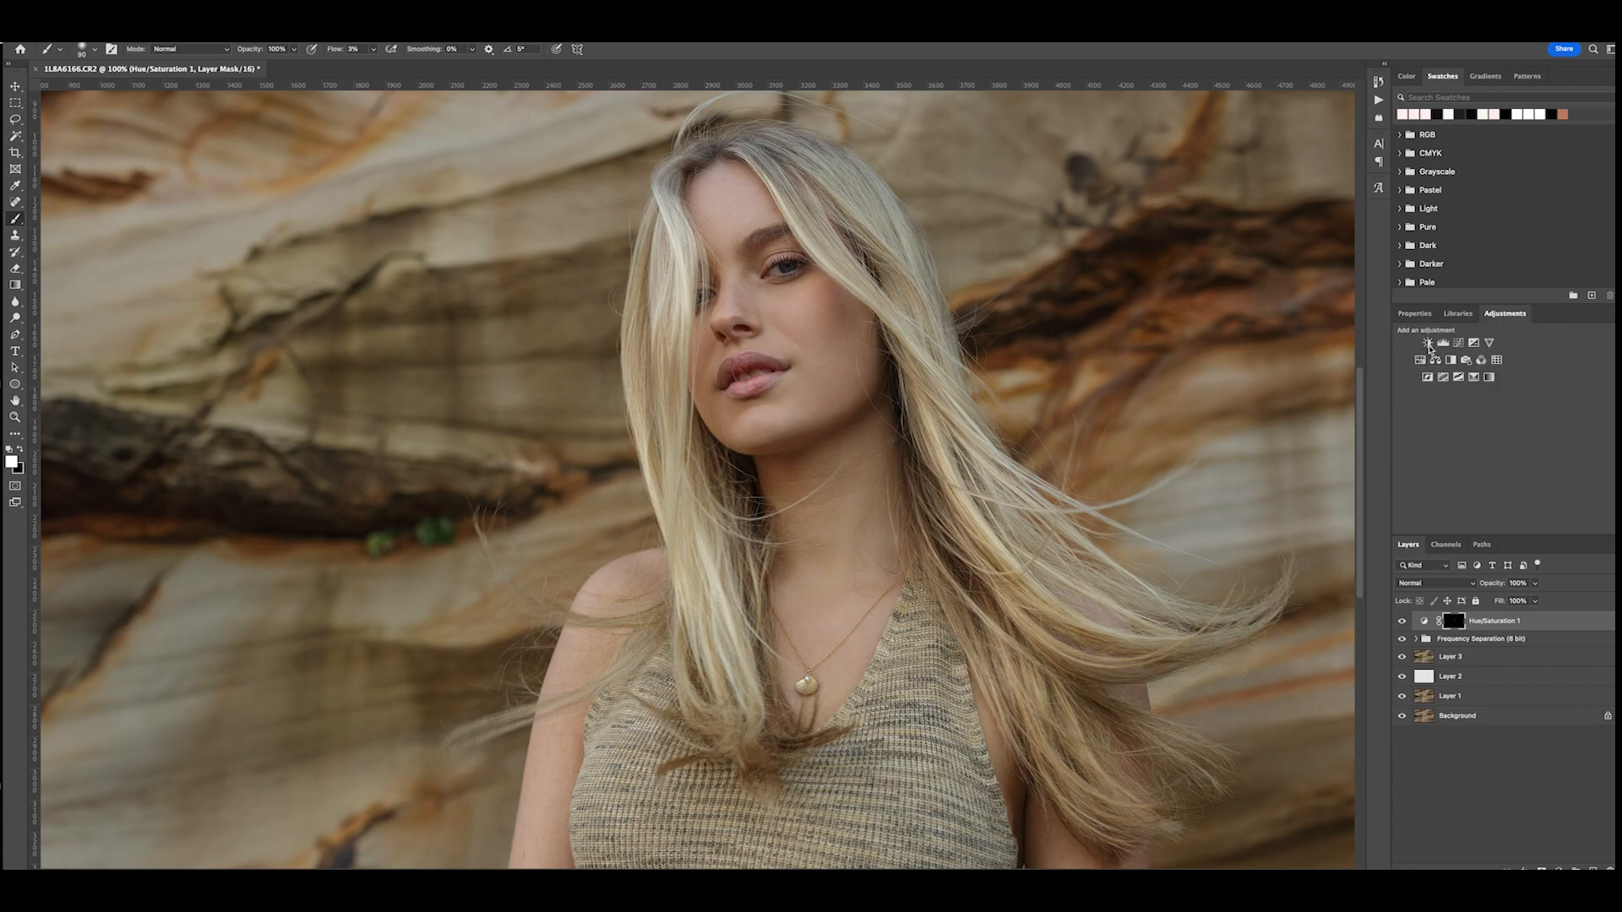
{"action": "left_click", "coordinate": [1427, 343]}
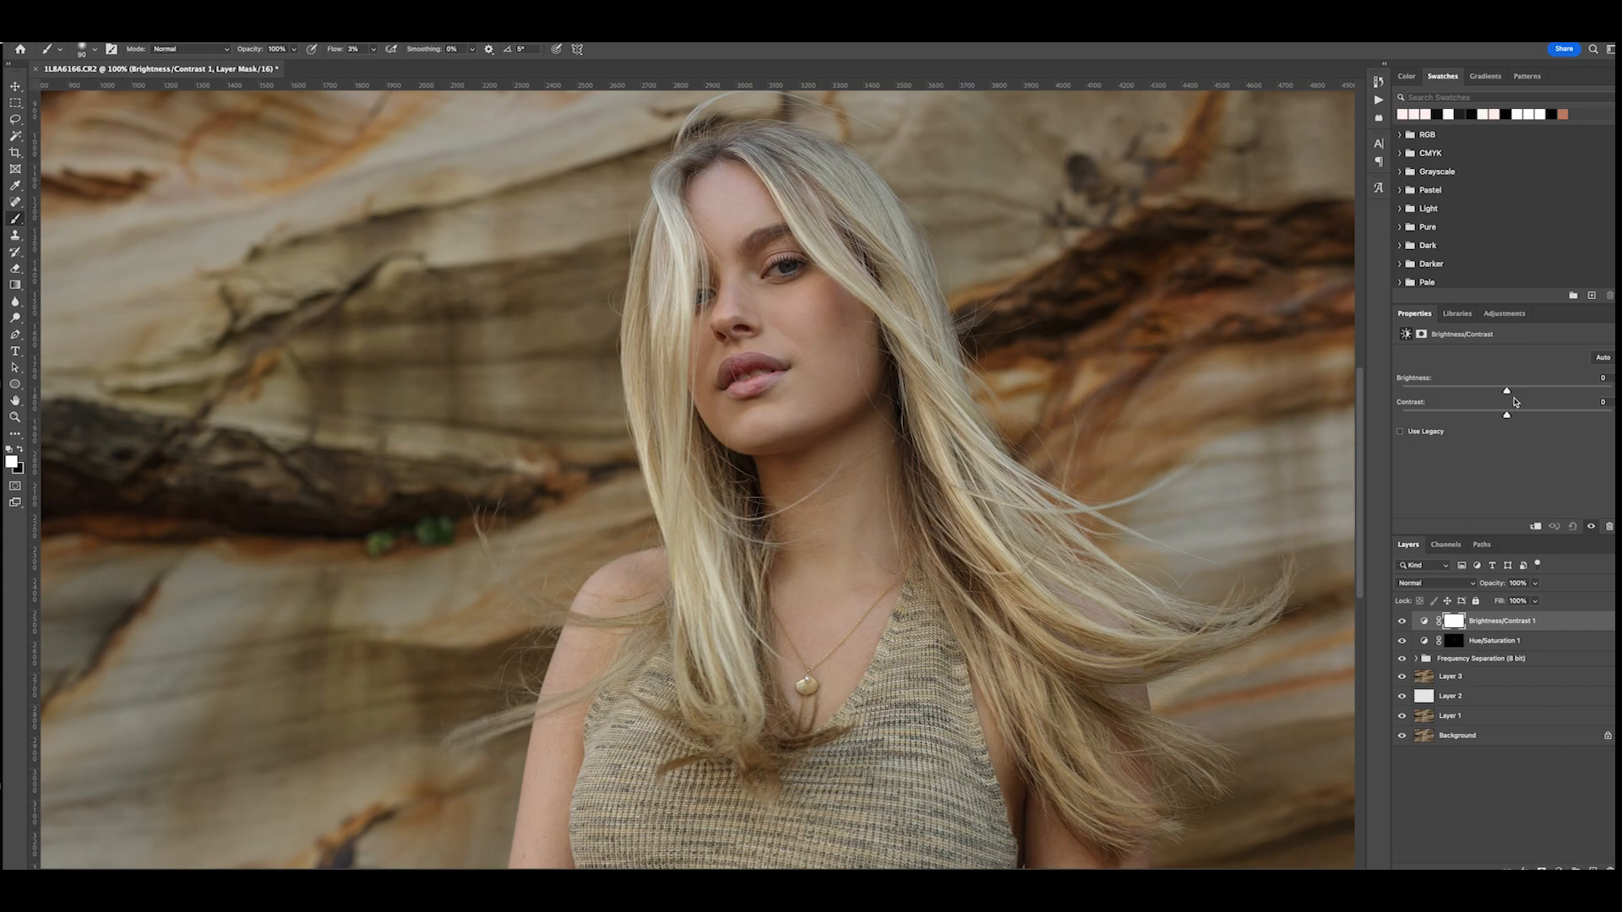
{"action": "left_click_drag", "start_coordinate": [1508, 391], "coordinate": [1524, 397]}
{"action": "key", "text": "ctrl+i"}
- Brighten the iris of the fully visible eye by painting white on the Brightness/Contrast mask with a small brush at 100% flow
{"action": "left_click_drag", "start_coordinate": [335, 52], "coordinate": [340, 53]}
{"action": "key", "text": "ctrl+plus"}
{"action": "scroll", "coordinate": [791, 266], "scroll_direction": "up", "scroll_amount": 5}
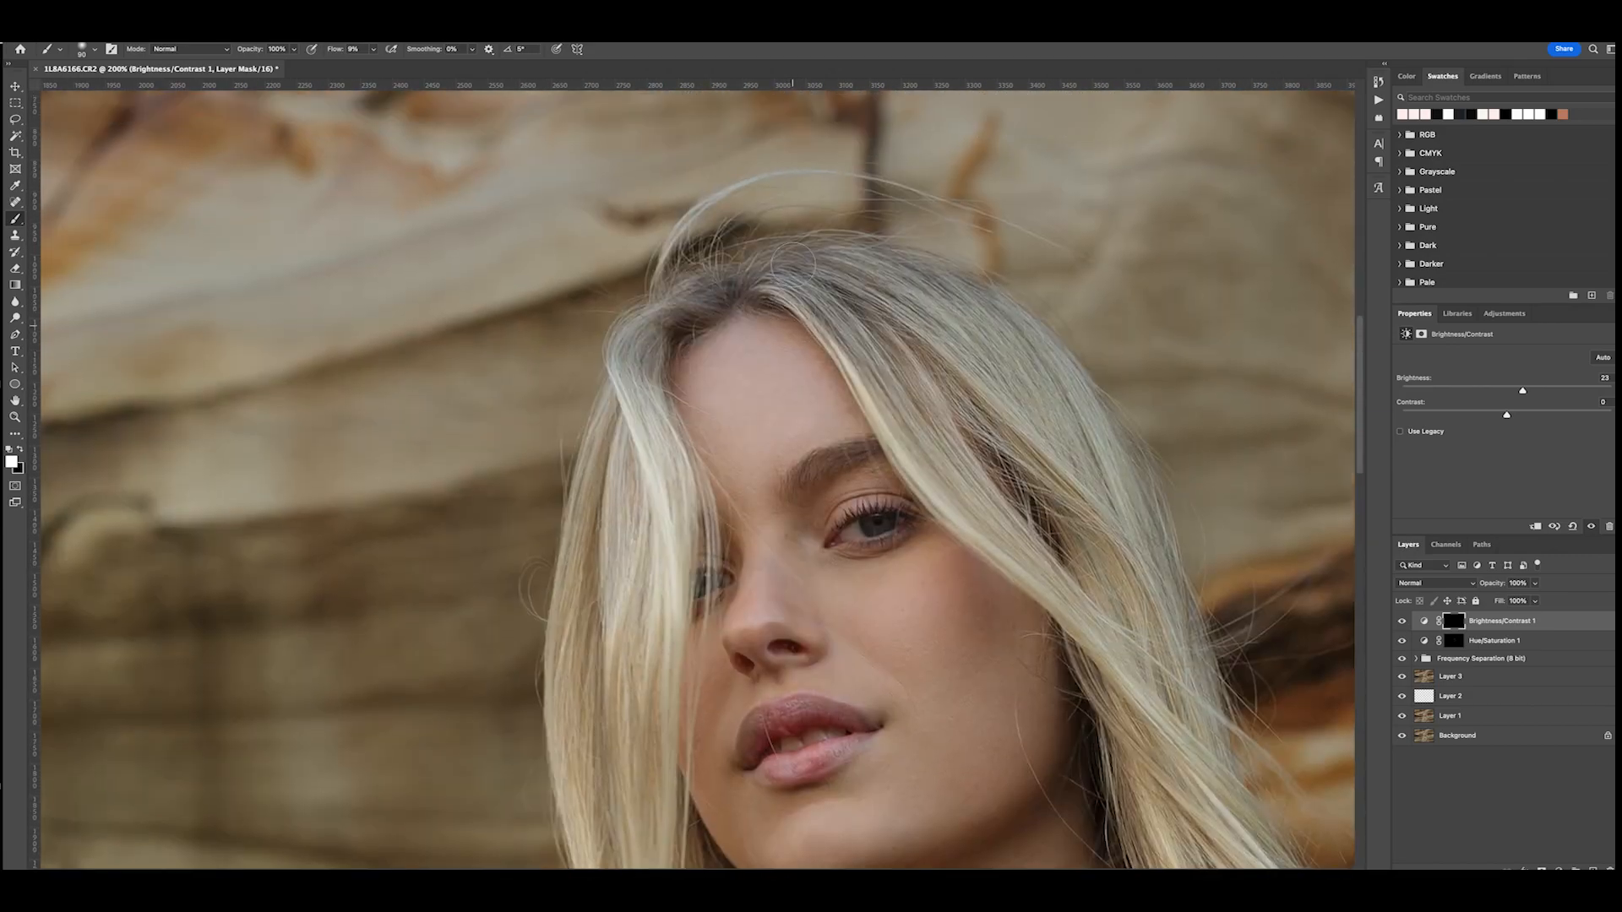
{"action": "key", "text": "ctrl+minus"}
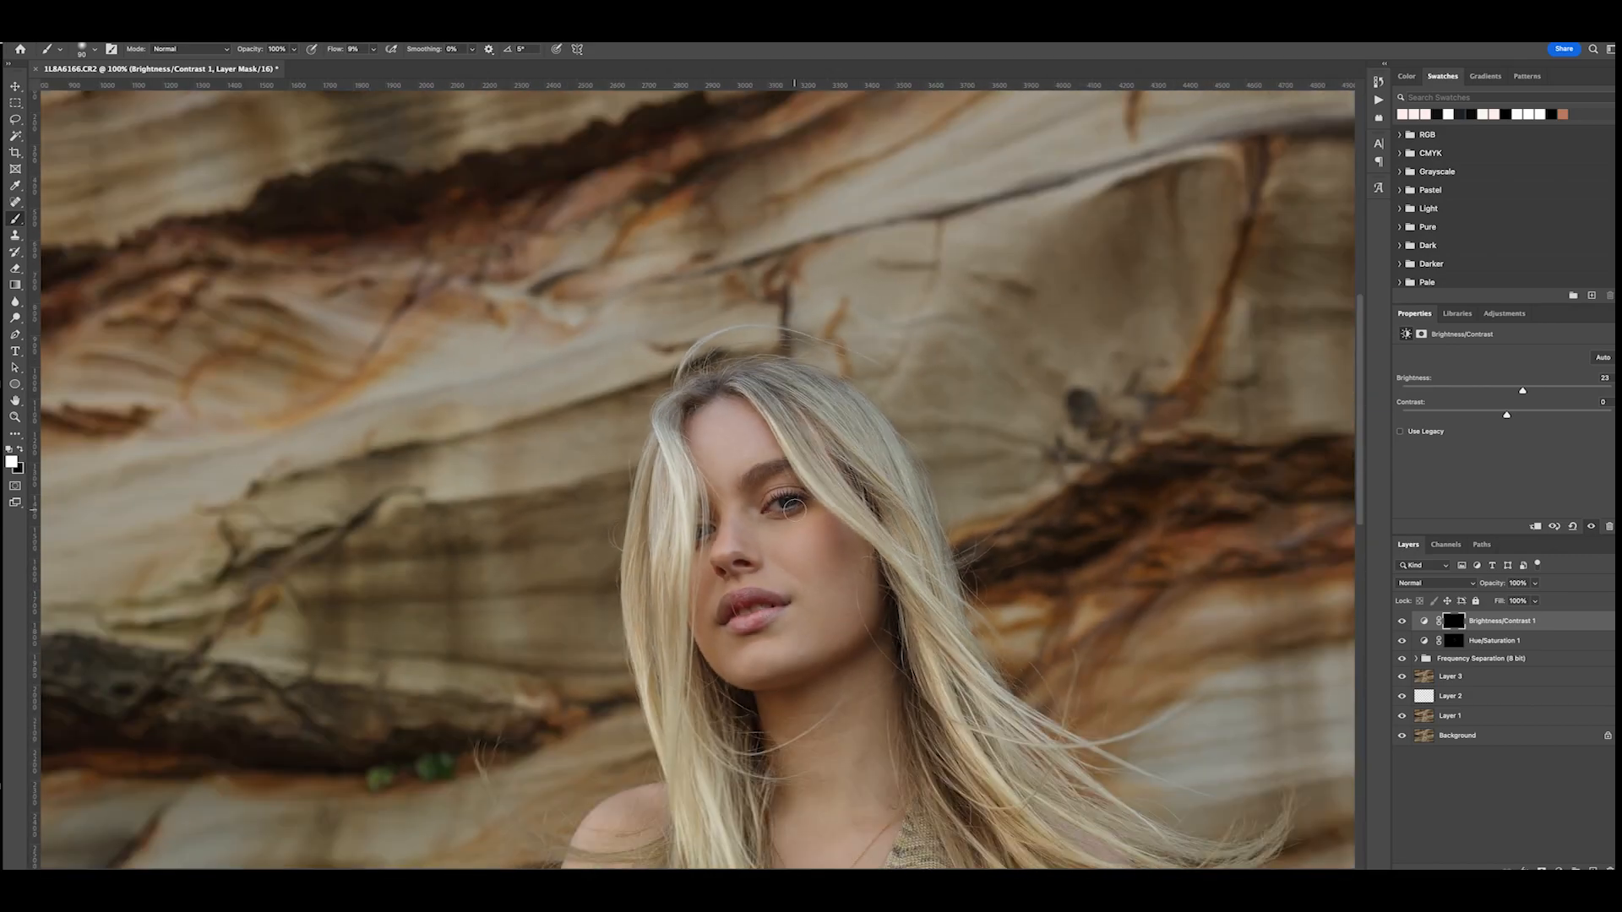
{"action": "key", "text": "bracketleft"}
{"action": "key", "text": "bracketleft"}
{"action": "key", "text": "bracketleft"}
{"action": "key", "text": "bracketleft"}
{"action": "key", "text": "ctrl+plus"}
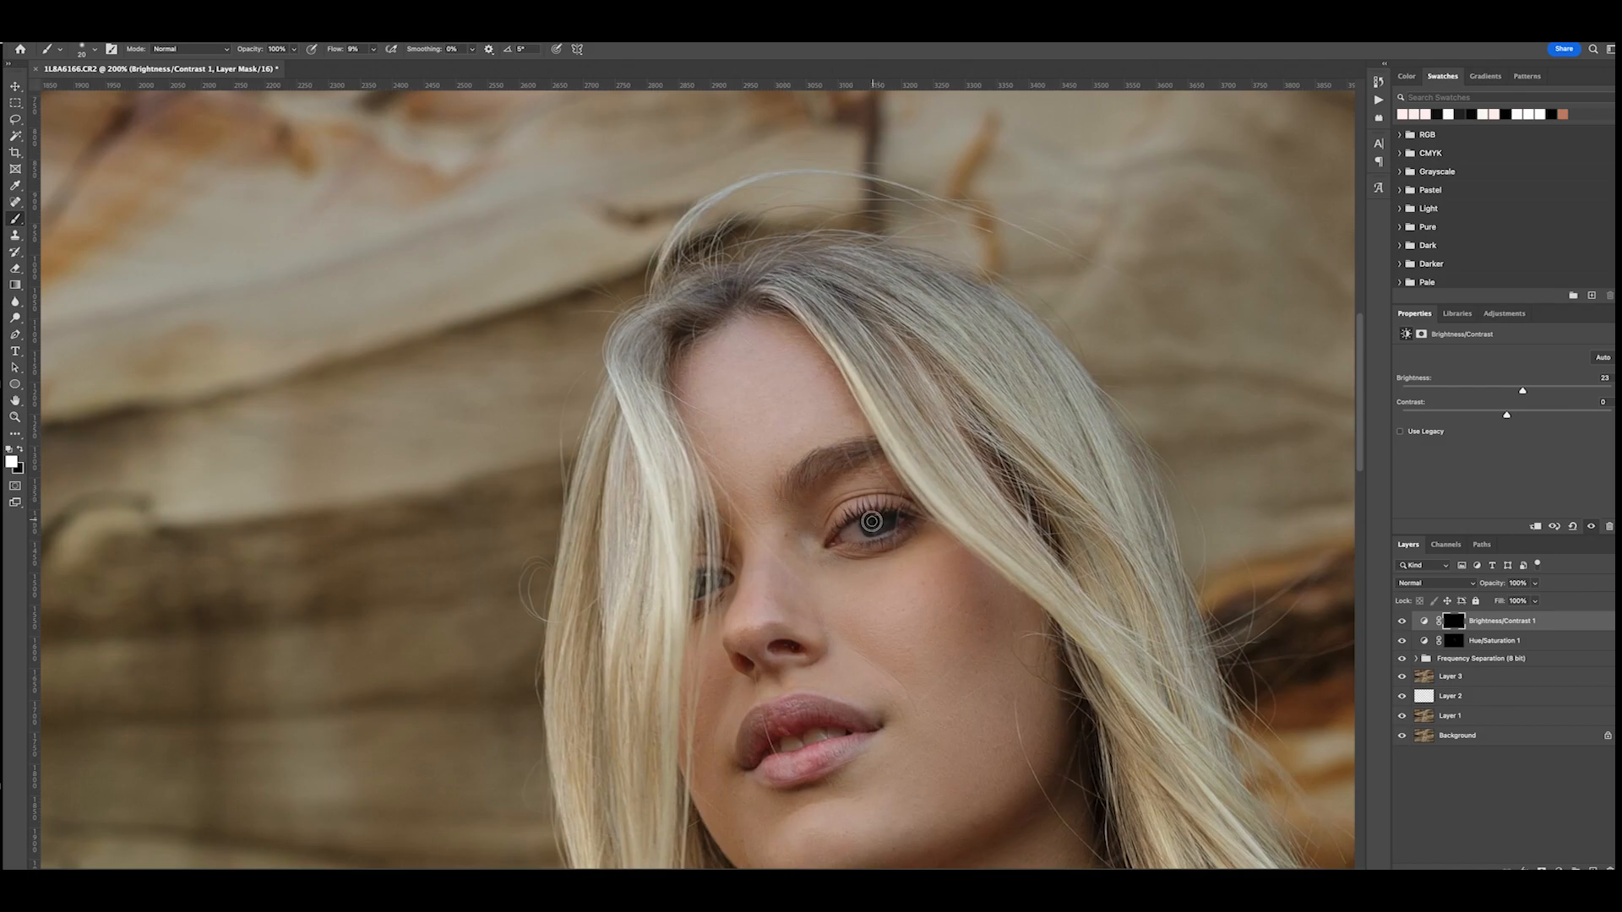
{"action": "key", "text": "bracketright"}
{"action": "key", "text": "bracketright"}
{"action": "left_click_drag", "start_coordinate": [339, 51], "coordinate": [473, 74]}
{"action": "key", "text": "bracketleft"}
{"action": "key", "text": "bracketleft"}
{"action": "key", "text": "bracketleft"}
{"action": "mouse_move", "coordinate": [869, 523]}
{"action": "left_mouse_down"}
{"action": "mouse_move", "coordinate": [887, 522]}
{"action": "mouse_move", "coordinate": [849, 532]}
{"action": "mouse_move", "coordinate": [893, 522]}
{"action": "mouse_move", "coordinate": [856, 531]}
{"action": "left_mouse_up"}
- Compare the whole portrait with the Brightness/Contrast layer hidden and shown
{"action": "key", "text": "super+minus"}
{"action": "key", "text": "super+plus"}
{"action": "key", "text": "super+minus"}
{"action": "key", "text": "super+minus"}
{"action": "key", "text": "super+minus"}
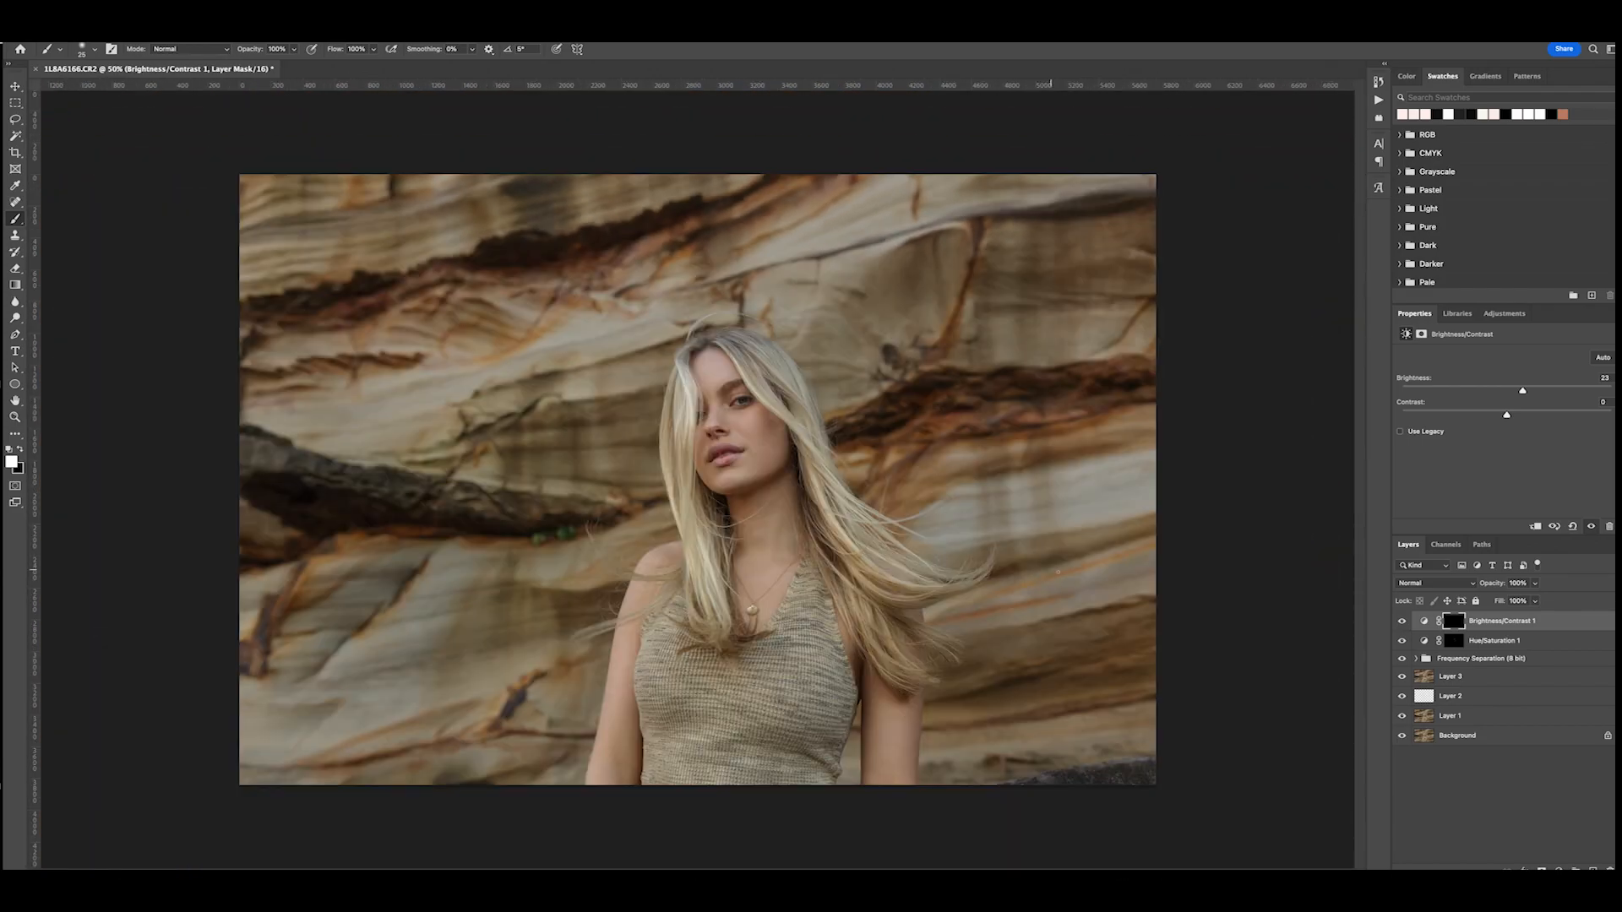
{"action": "left_click", "coordinate": [1401, 621]}
{"action": "left_click", "coordinate": [1401, 622]}
{"action": "left_click", "coordinate": [1400, 622]}
{"action": "left_click", "coordinate": [1400, 622]}
- Run the Dodge and Burn action and hide its Color Fill 1 layer
{"action": "left_click", "coordinate": [1379, 100]}
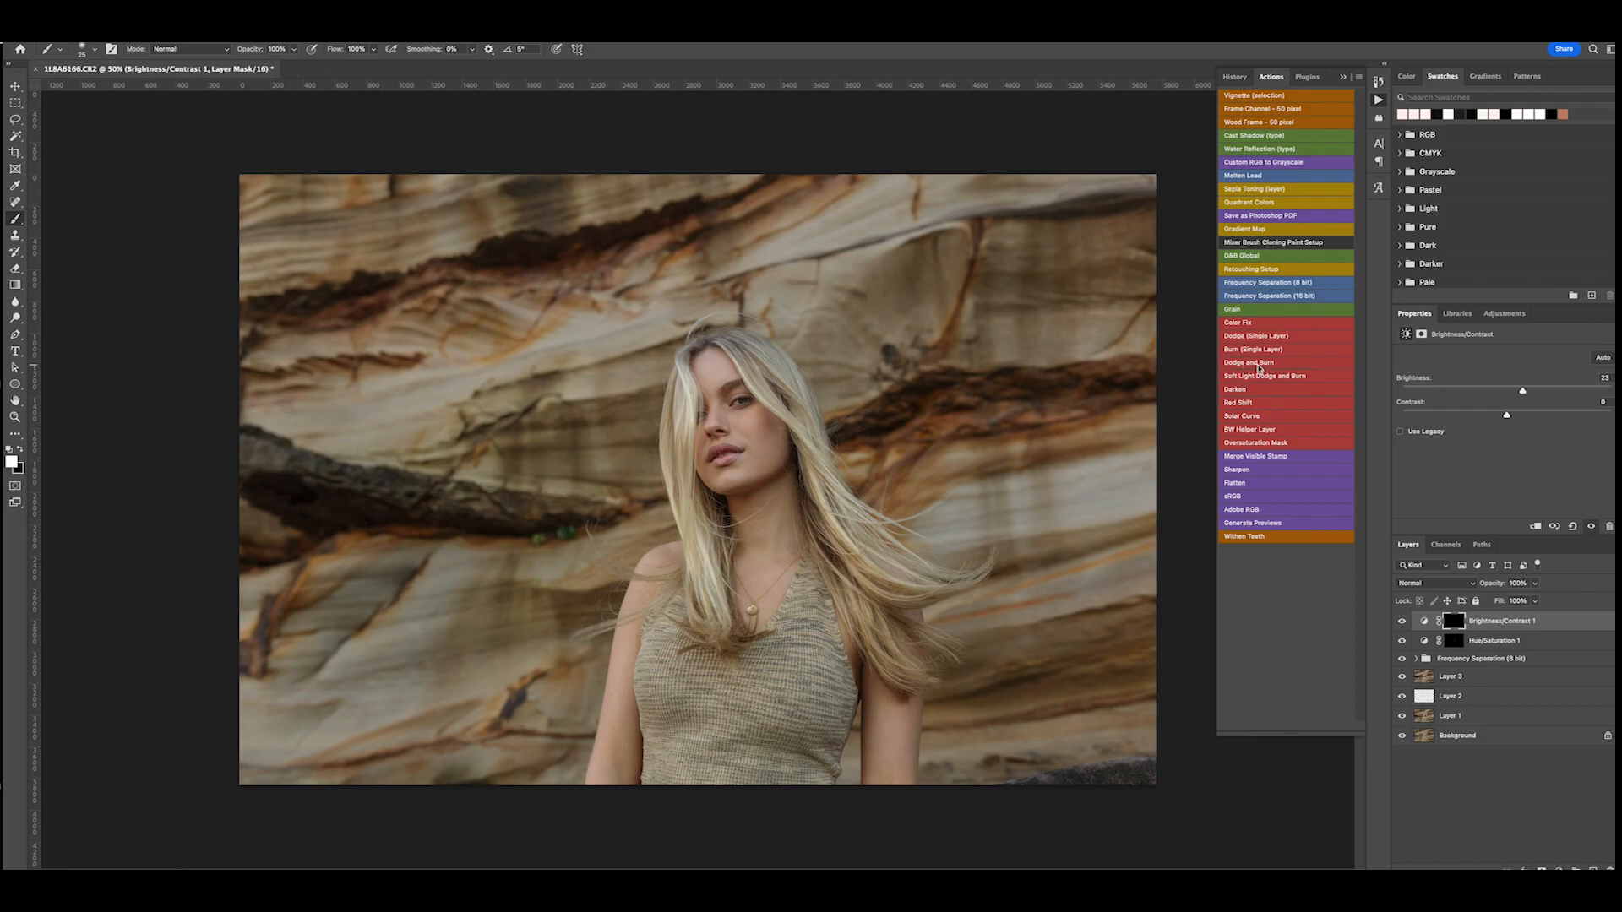
{"action": "left_click", "coordinate": [1257, 366]}
{"action": "left_click", "coordinate": [1402, 637]}
- Adjust the midtone point on the Burn layer's curve slightly
{"action": "left_click", "coordinate": [1492, 658]}
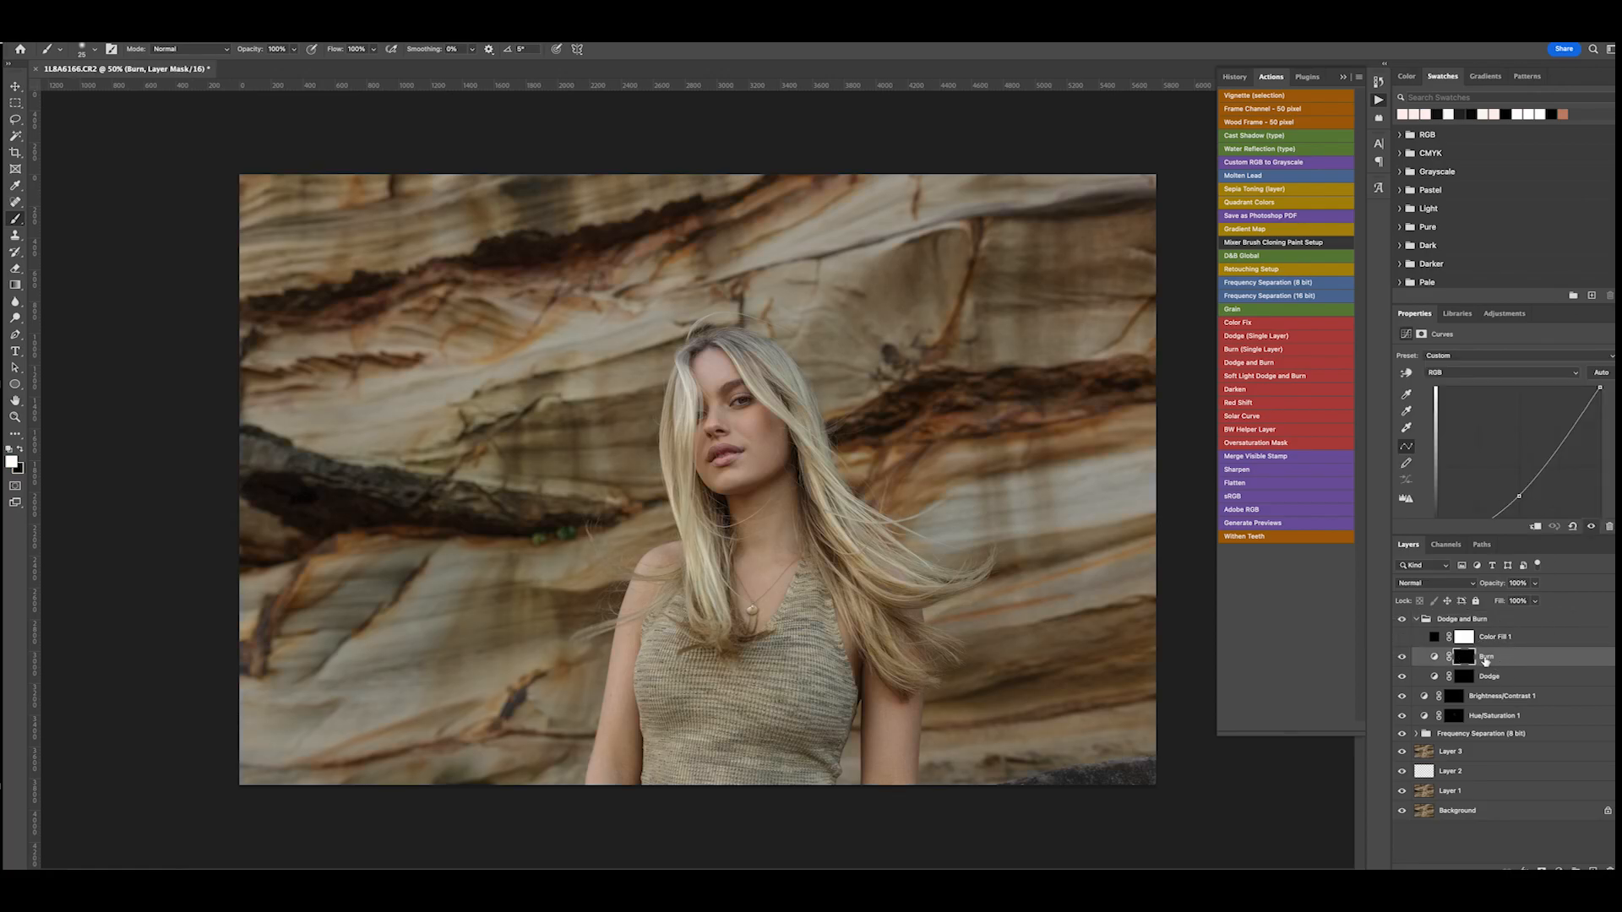
{"action": "left_click", "coordinate": [1505, 313]}
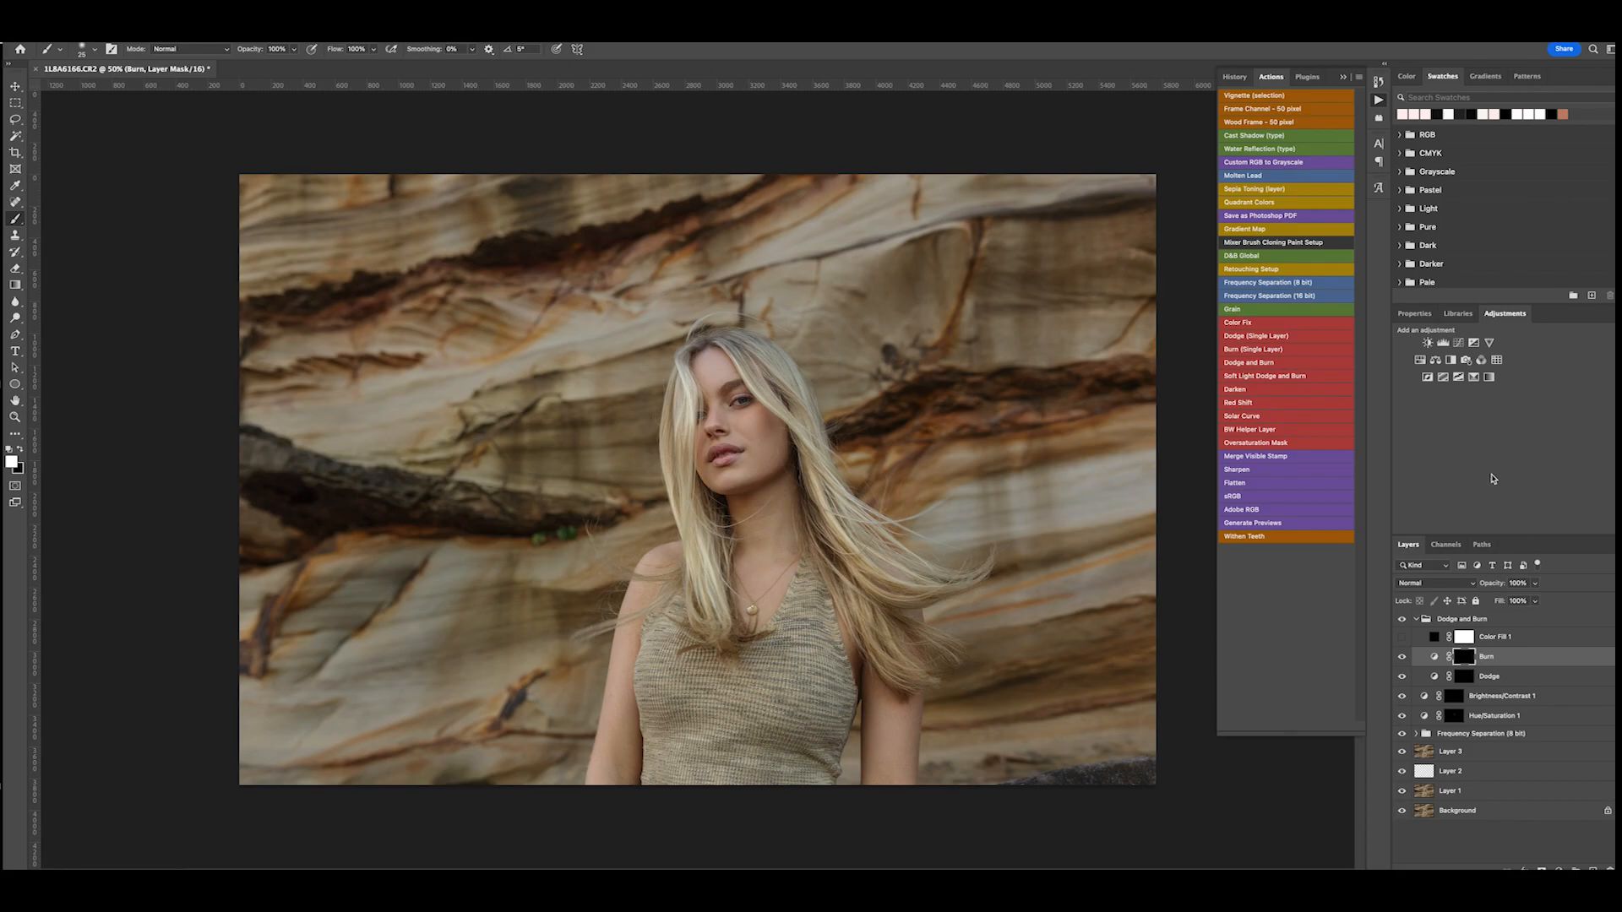
{"action": "double_click", "coordinate": [1434, 658]}
{"action": "left_click", "coordinate": [1518, 494]}
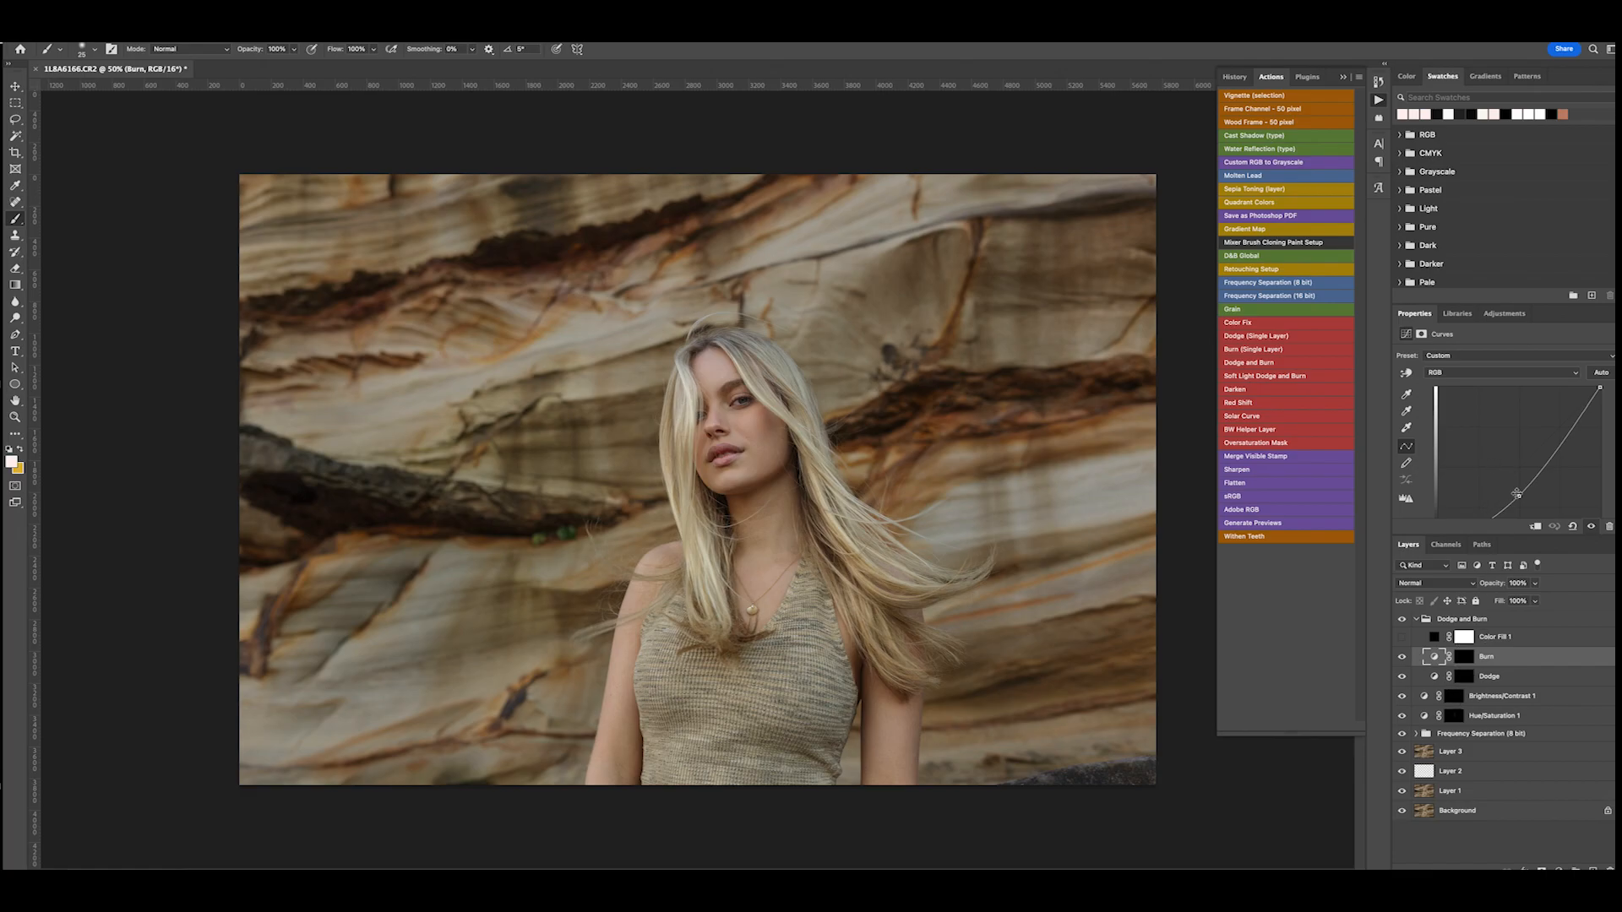
{"action": "left_click_drag", "start_coordinate": [1519, 496], "coordinate": [1515, 495]}
- Compare the image with the Color Fill 1 helper layer shown and hidden
{"action": "left_click", "coordinate": [1402, 638]}
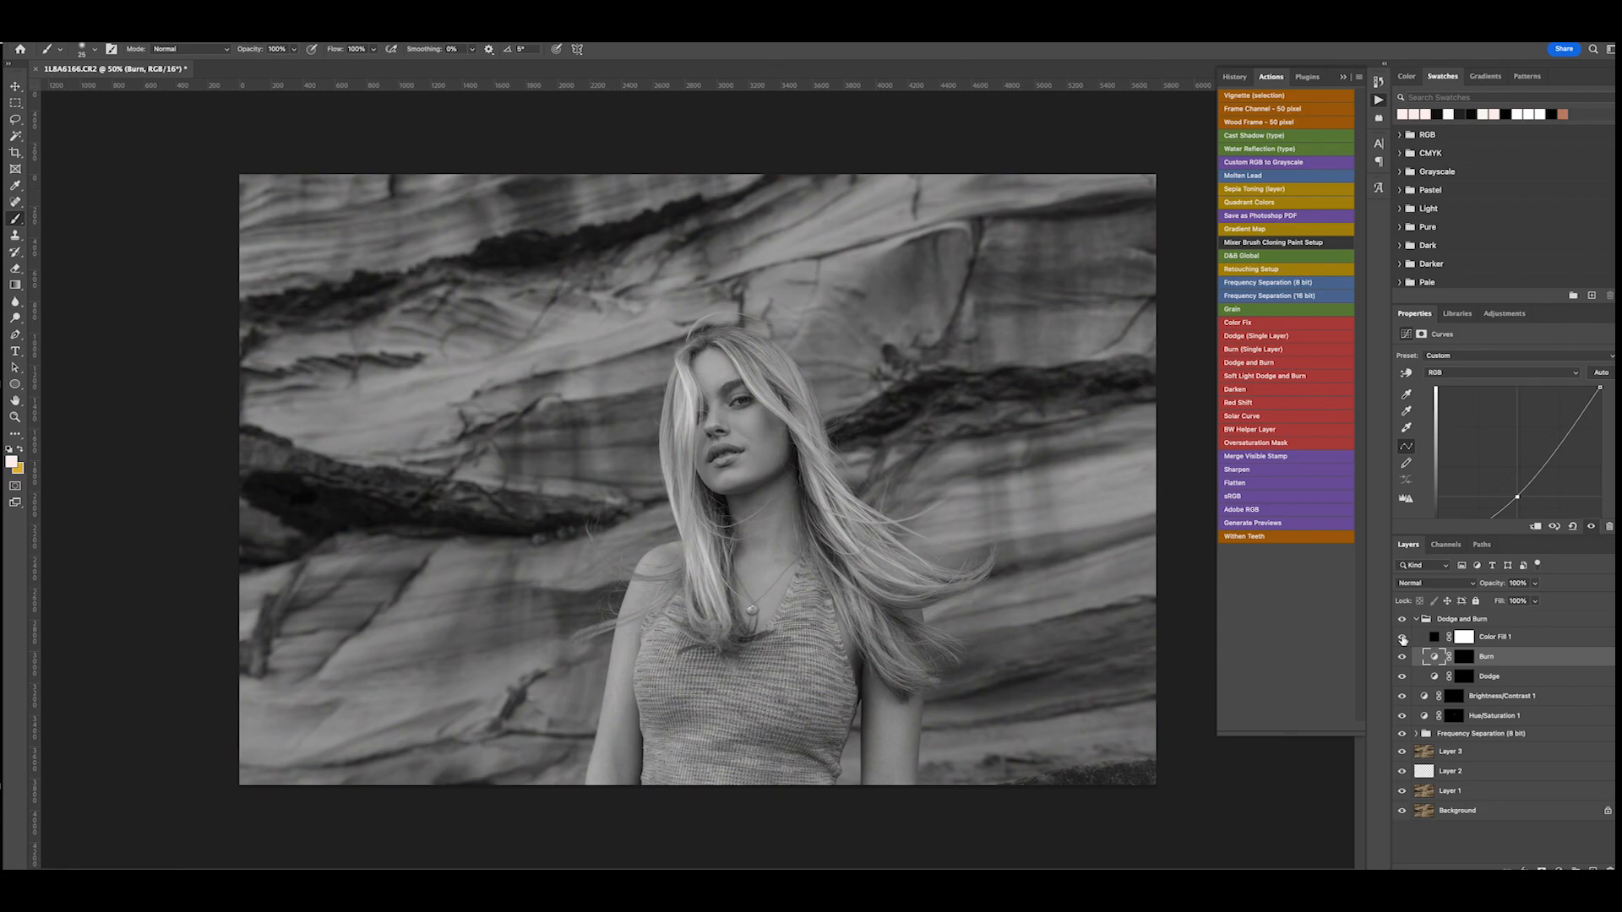
{"action": "left_click", "coordinate": [1404, 639]}
{"action": "left_click", "coordinate": [1404, 640]}
{"action": "left_click", "coordinate": [1403, 639]}
{"action": "left_click", "coordinate": [1403, 639]}
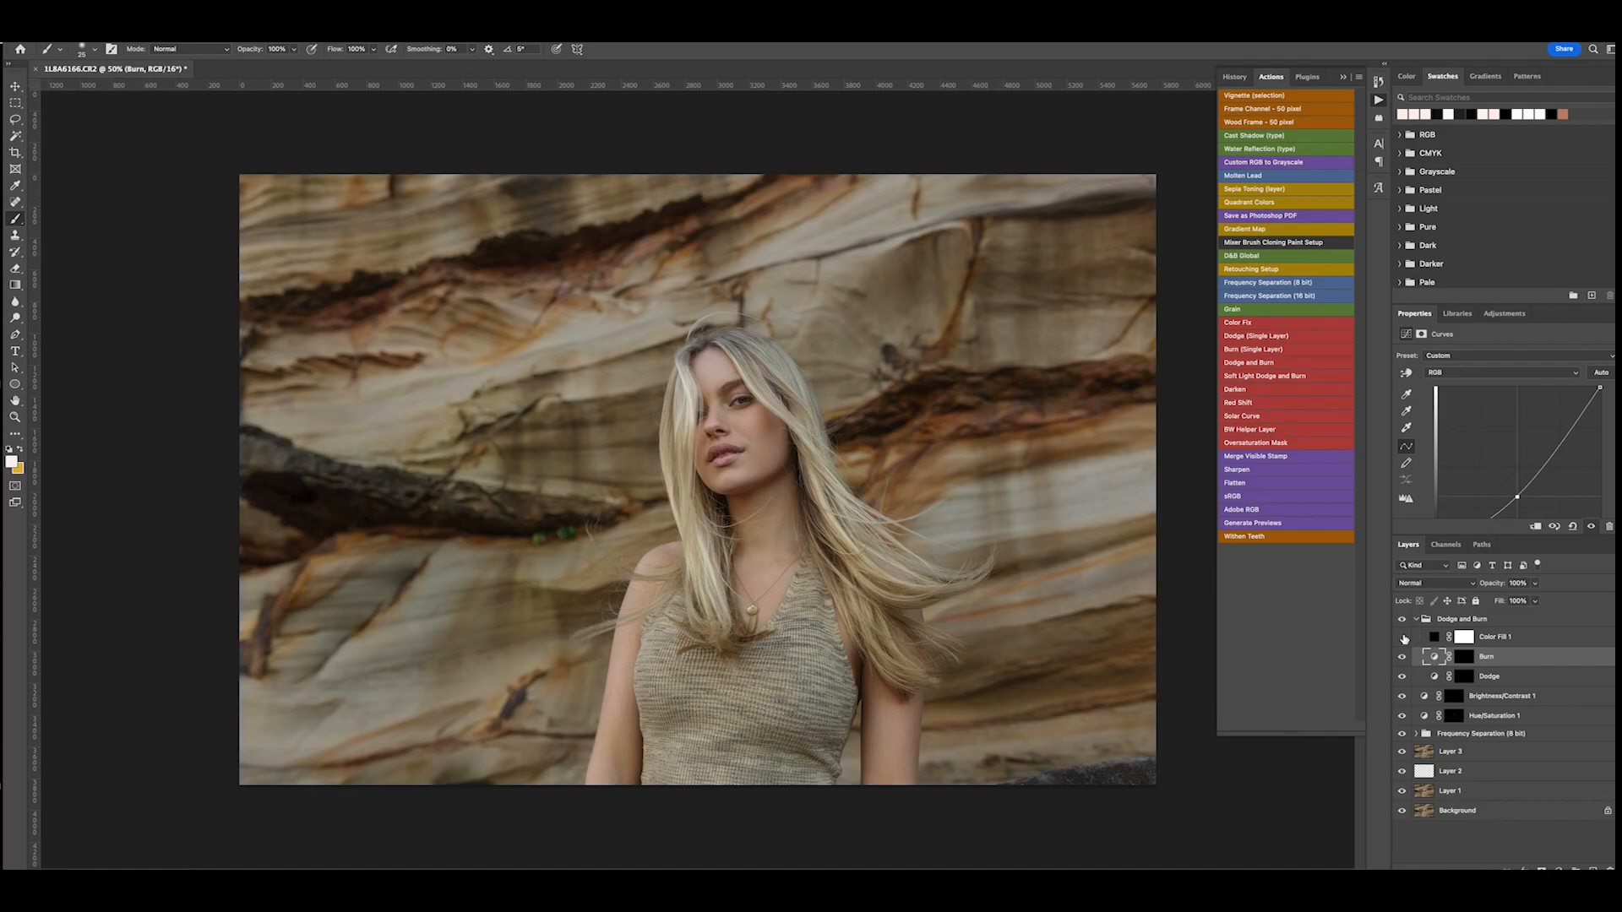
- Make the Dodge layer's mask active for painting and close the list of actions
{"action": "left_click", "coordinate": [1463, 660]}
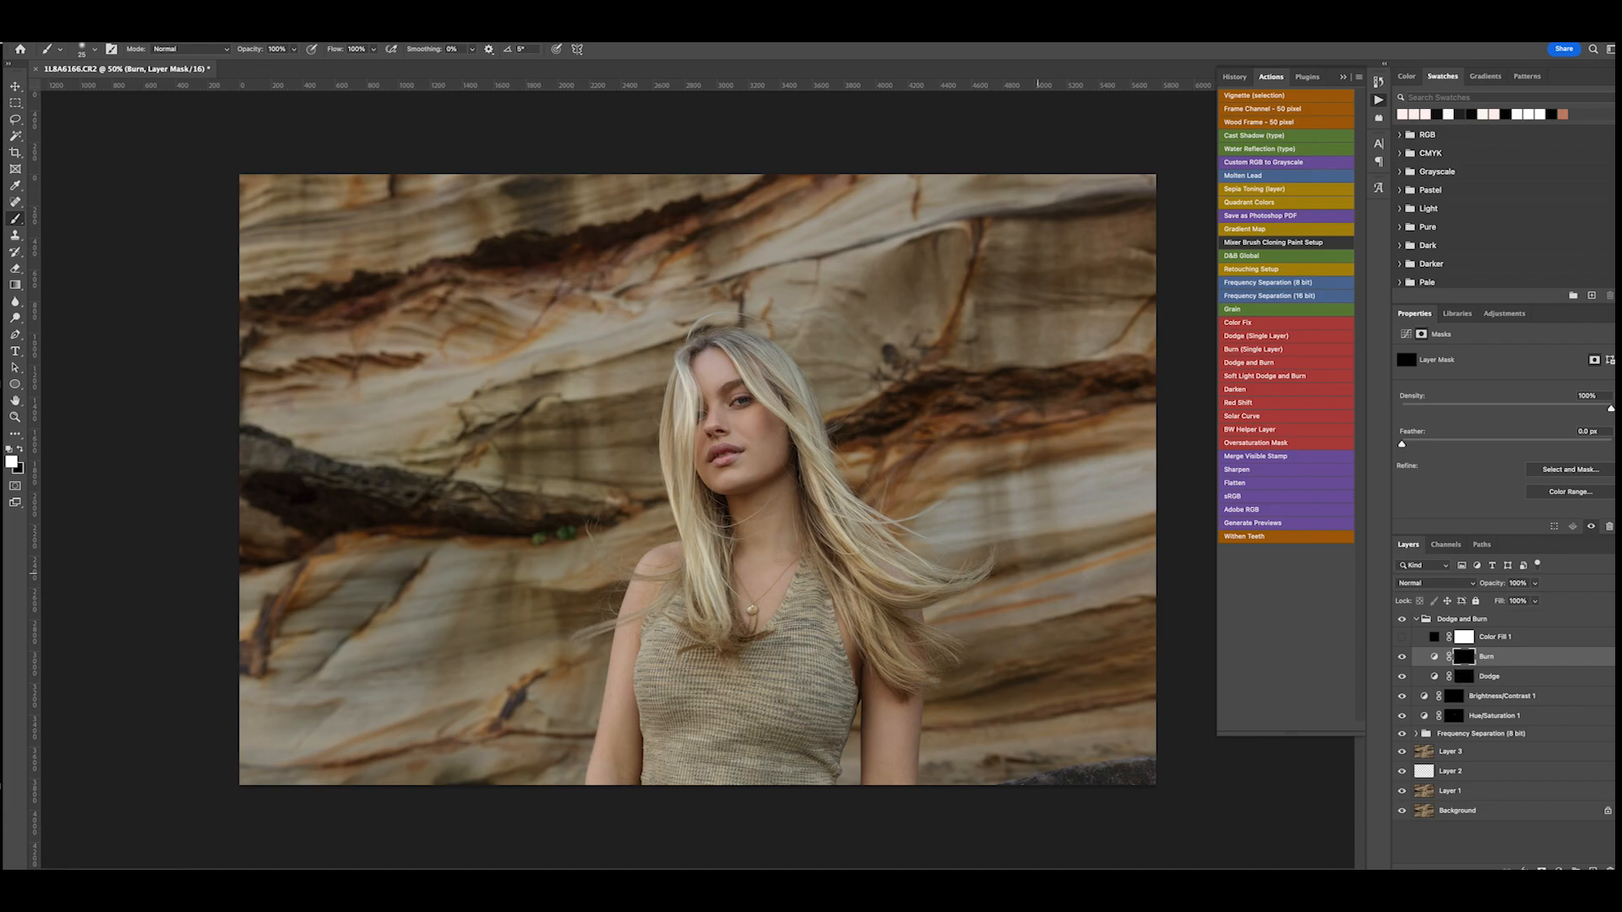
{"action": "key", "text": "ctrl+plus"}
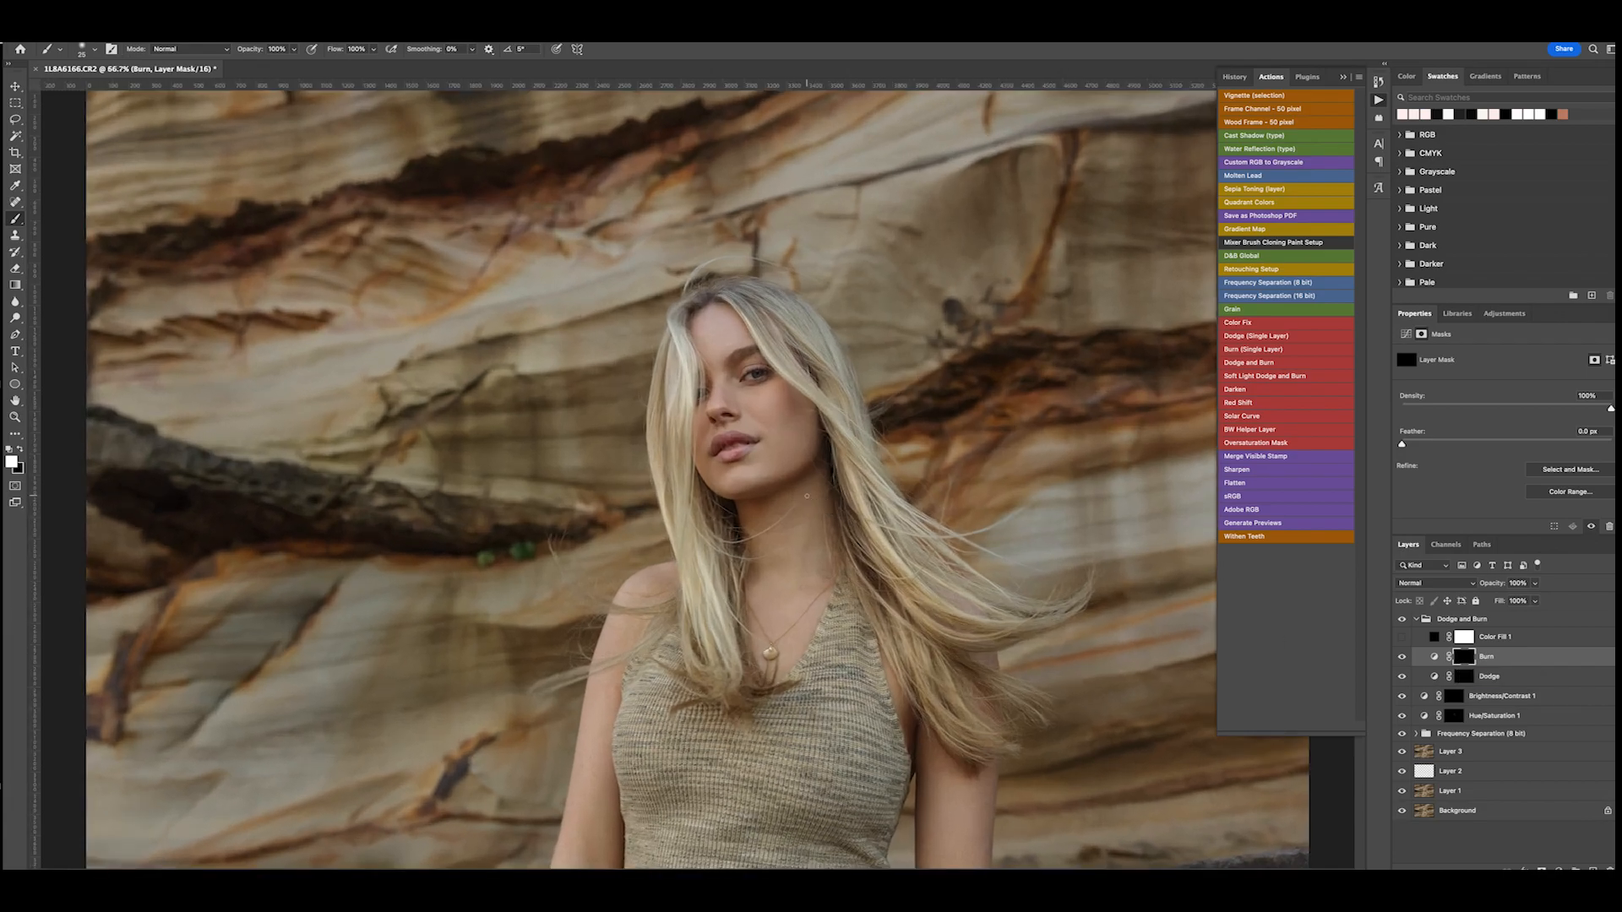
{"action": "left_click", "coordinate": [1466, 677]}
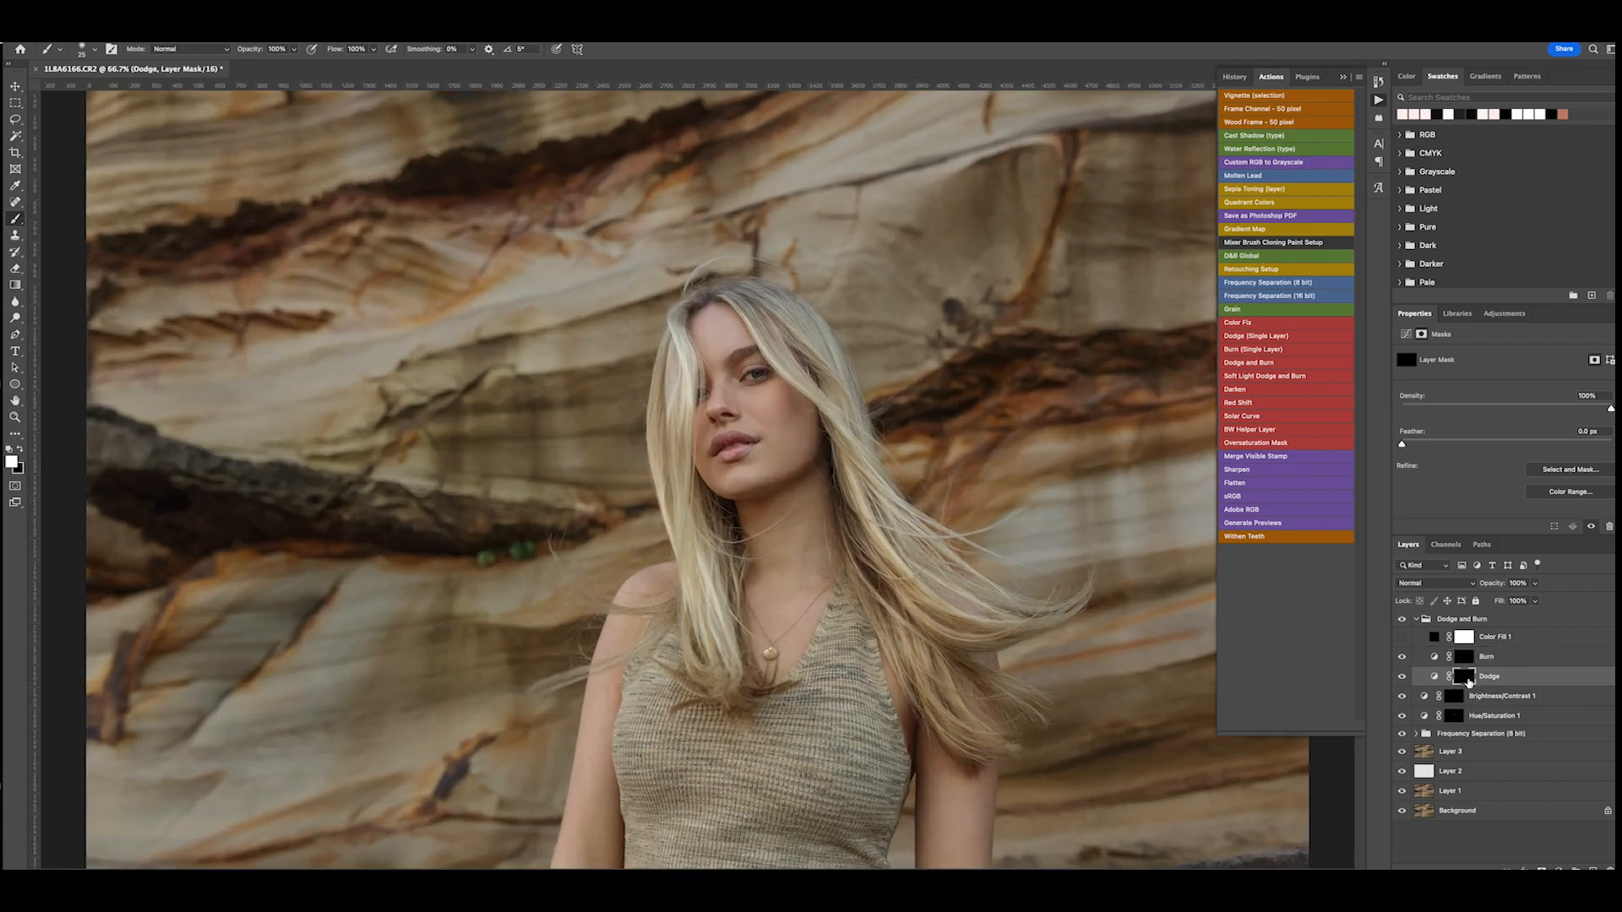
{"action": "key", "text": "ctrl+plus"}
{"action": "key", "text": "ctrl+minus"}
{"action": "left_click", "coordinate": [1379, 100]}
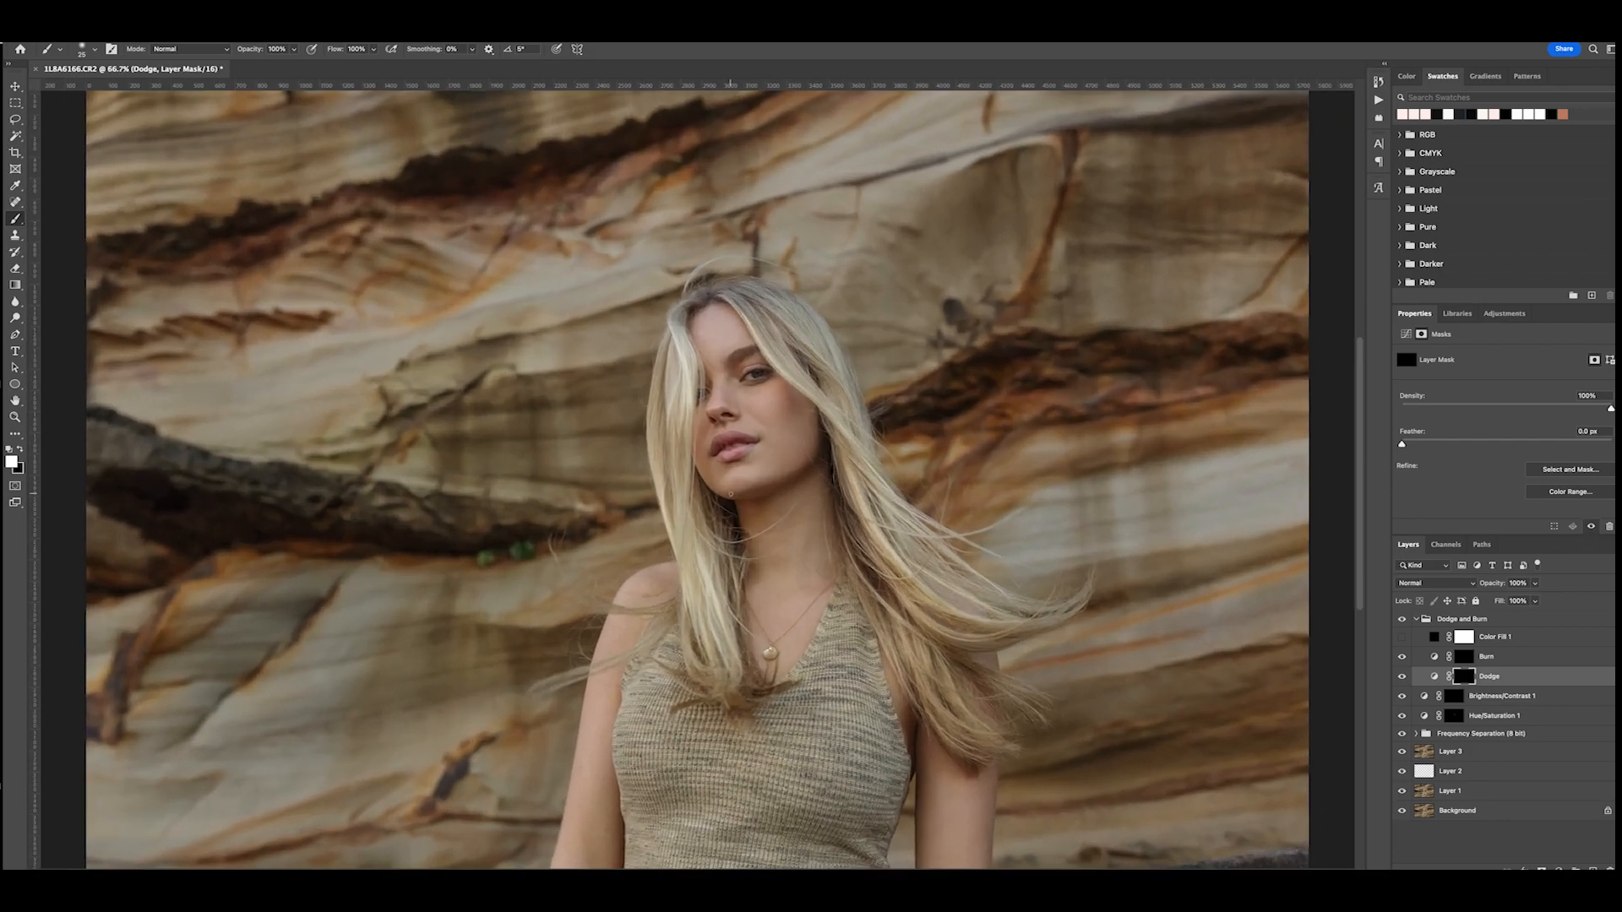
- Lighten the chin below the lips by painting on the Dodge mask with a soft brush at 2% flow
{"action": "key", "text": "bracketright"}
{"action": "key", "text": "bracketright"}
{"action": "key", "text": "bracketright"}
{"action": "key", "text": "bracketright"}
{"action": "key", "text": "bracketright"}
{"action": "key", "text": "bracketright"}
{"action": "key", "text": "ctrl+minus"}
{"action": "scroll", "coordinate": [752, 526], "scroll_direction": "up", "scroll_amount": 3}
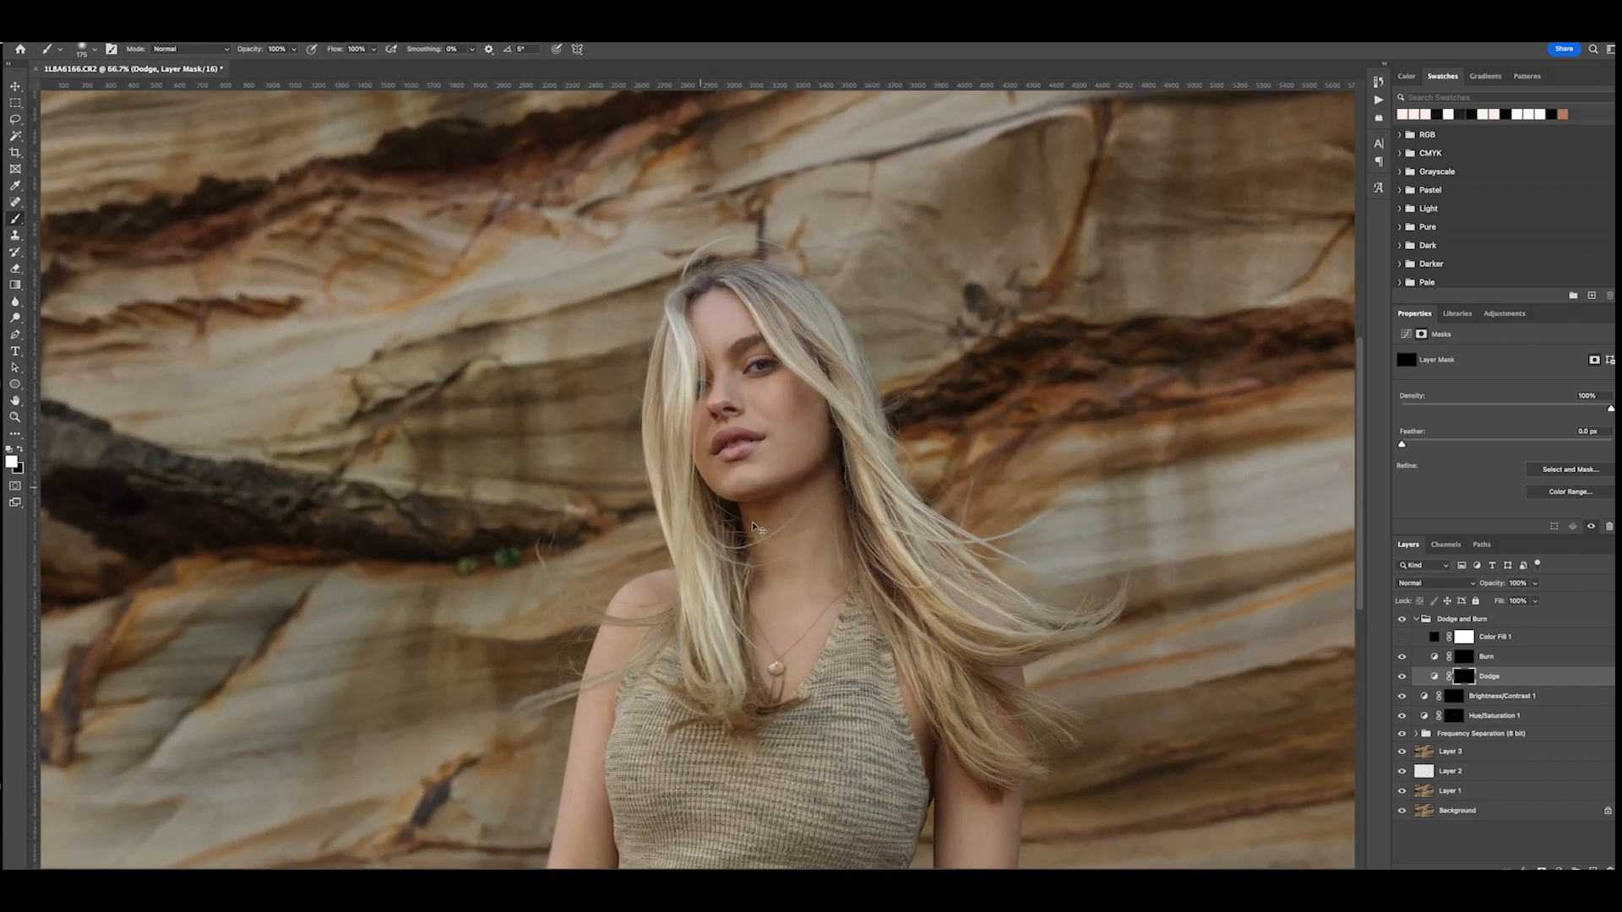
{"action": "scroll", "coordinate": [752, 523], "scroll_direction": "down", "scroll_amount": 1}
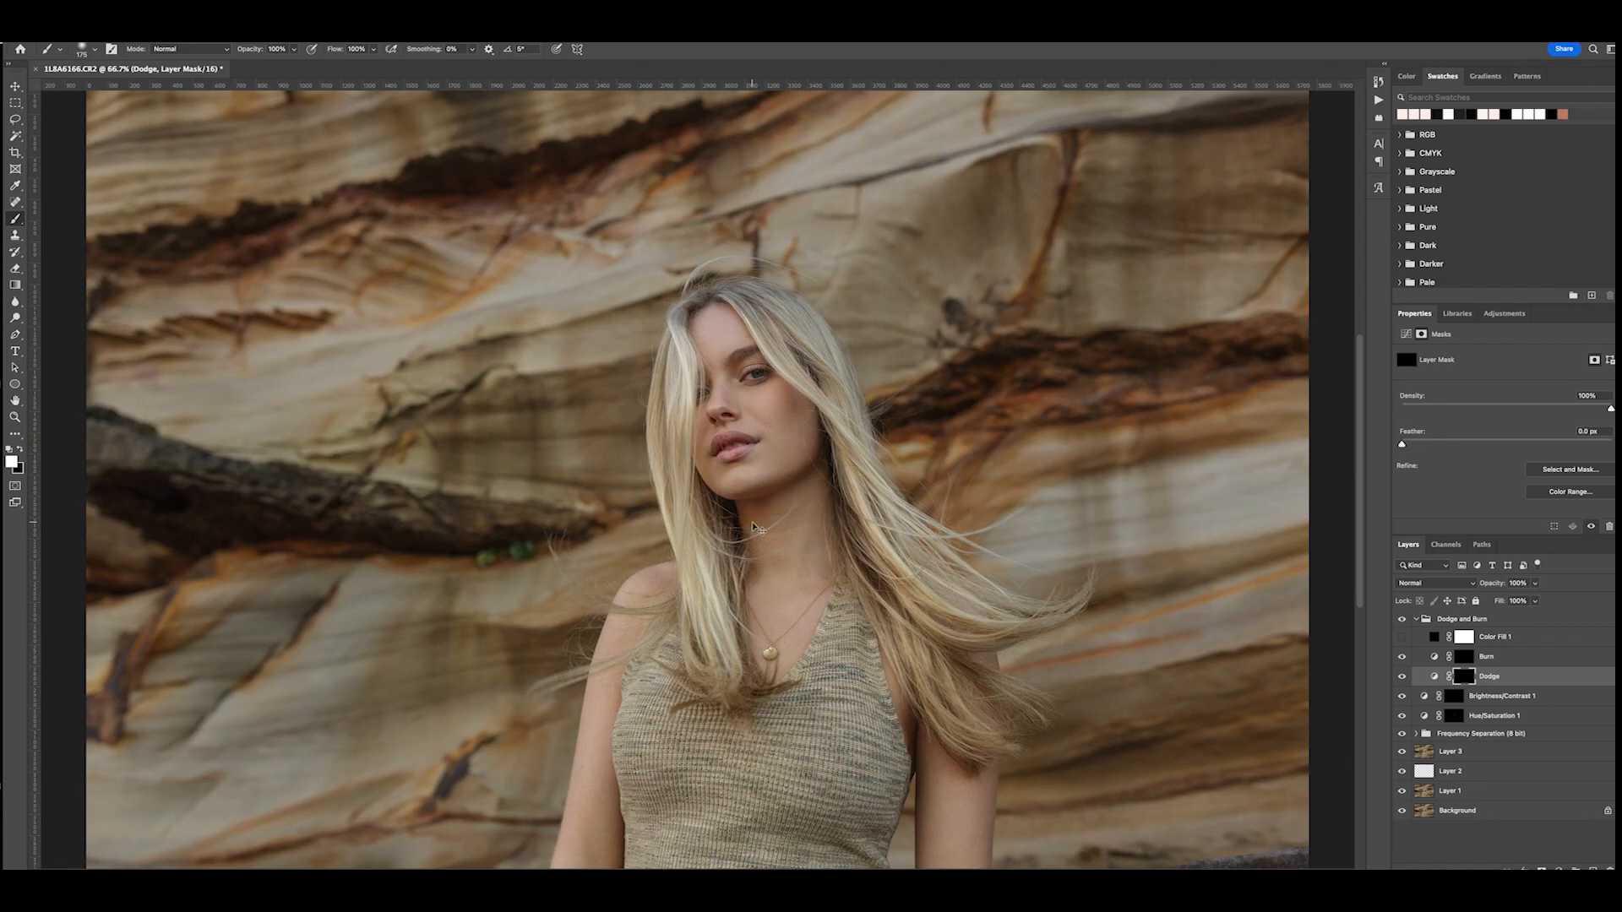
{"action": "key", "text": "ctrl+plus"}
{"action": "key", "text": "bracketleft"}
{"action": "key", "text": "bracketleft"}
{"action": "key", "text": "bracketleft"}
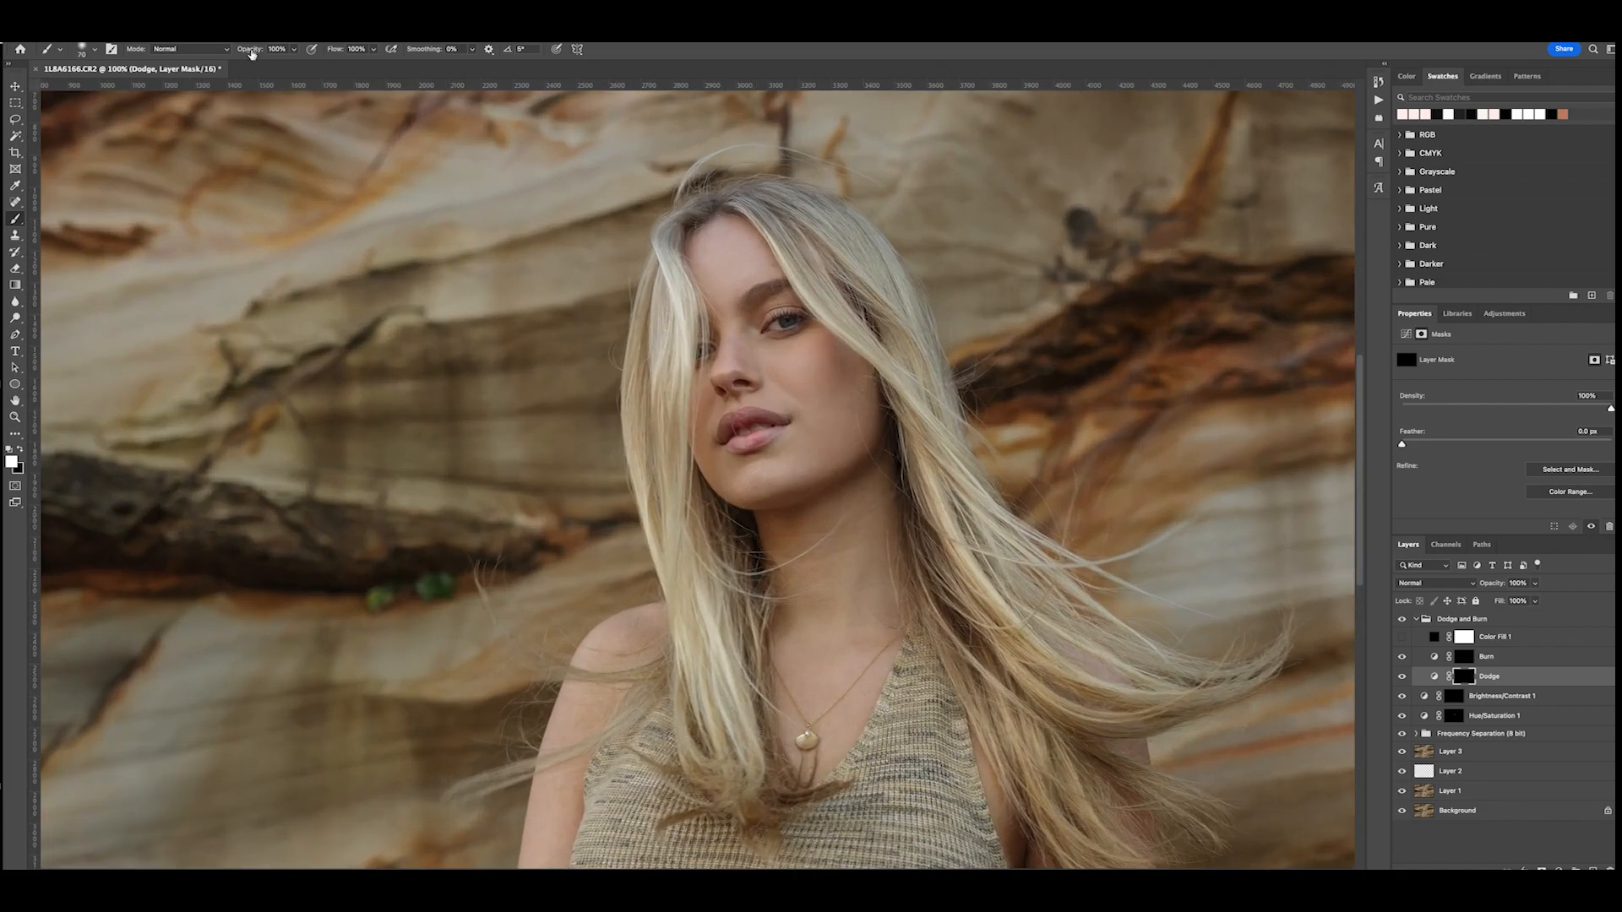
{"action": "left_click_drag", "start_coordinate": [337, 54], "coordinate": [272, 99]}
{"action": "left_click_drag", "start_coordinate": [775, 469], "coordinate": [753, 480]}
- Lighten the upper lid and the area just beneath the fully visible eye on the Dodge mask with a smaller brush
{"action": "key", "text": "bracketleft"}
{"action": "key", "text": "bracketleft"}
{"action": "key", "text": "bracketleft"}
{"action": "mouse_move", "coordinate": [767, 316]}
{"action": "left_mouse_down"}
{"action": "mouse_move", "coordinate": [795, 310]}
{"action": "mouse_move", "coordinate": [778, 303]}
{"action": "left_mouse_up"}
{"action": "mouse_move", "coordinate": [780, 333]}
{"action": "left_mouse_down"}
{"action": "mouse_move", "coordinate": [798, 326]}
{"action": "mouse_move", "coordinate": [783, 330]}
{"action": "left_mouse_up"}
{"action": "key", "text": "bracketleft"}
{"action": "key", "text": "bracketleft"}
{"action": "key", "text": "bracketleft"}
{"action": "key", "text": "ctrl+minus"}
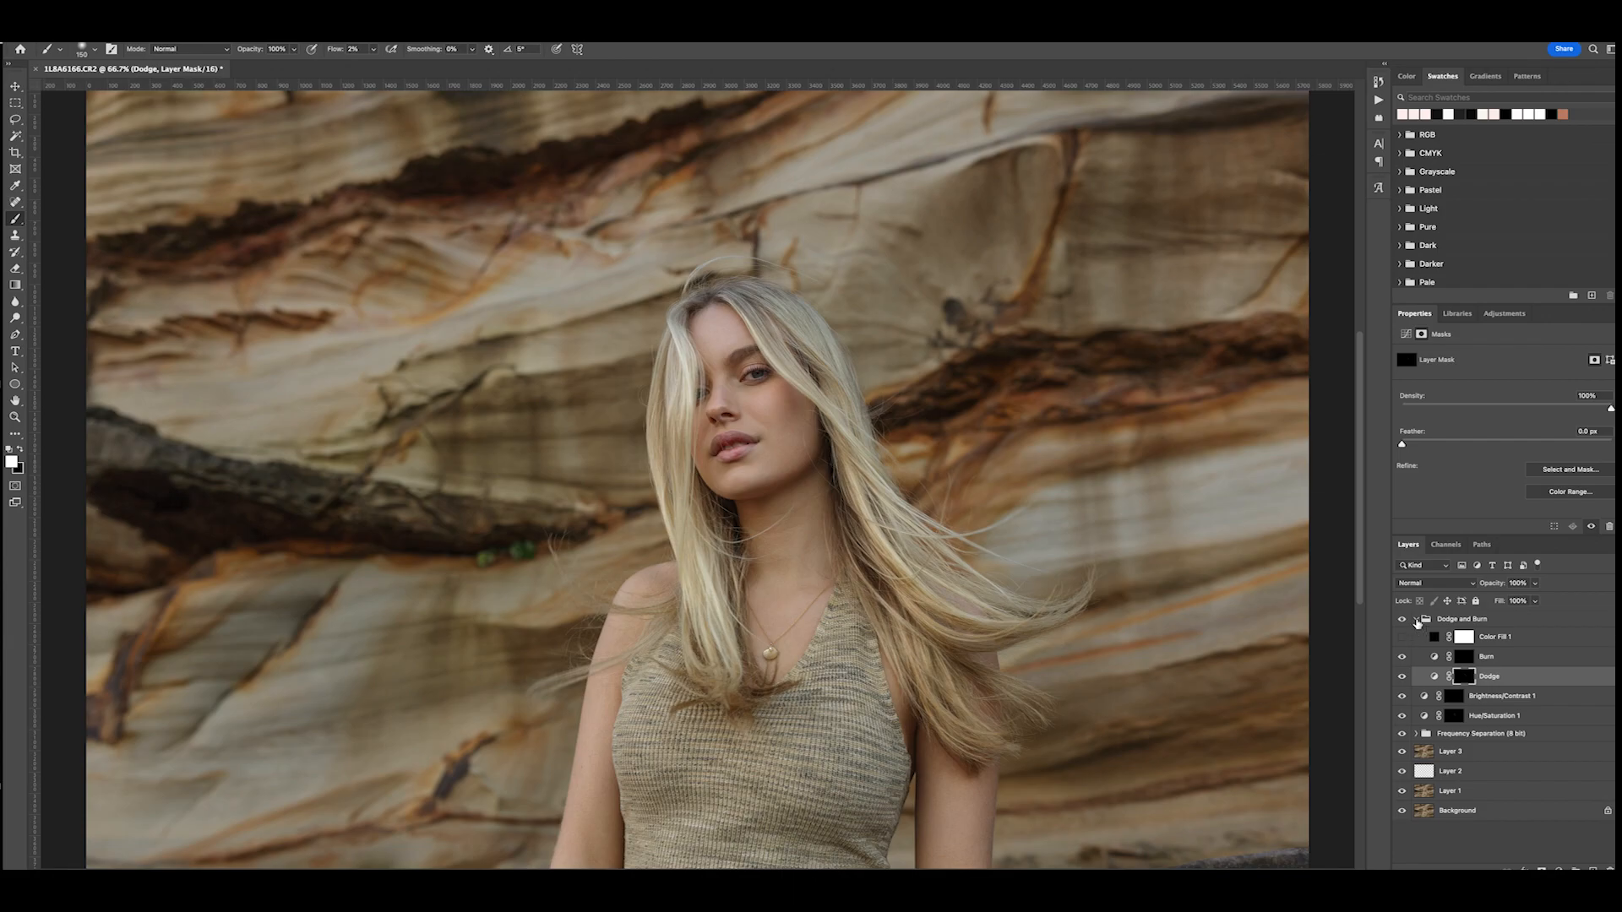
- Collapse the Dodge and Burn group and select the Brush Layer inside Frequency Separation for Clone Stamp work
{"action": "left_click", "coordinate": [1416, 619]}
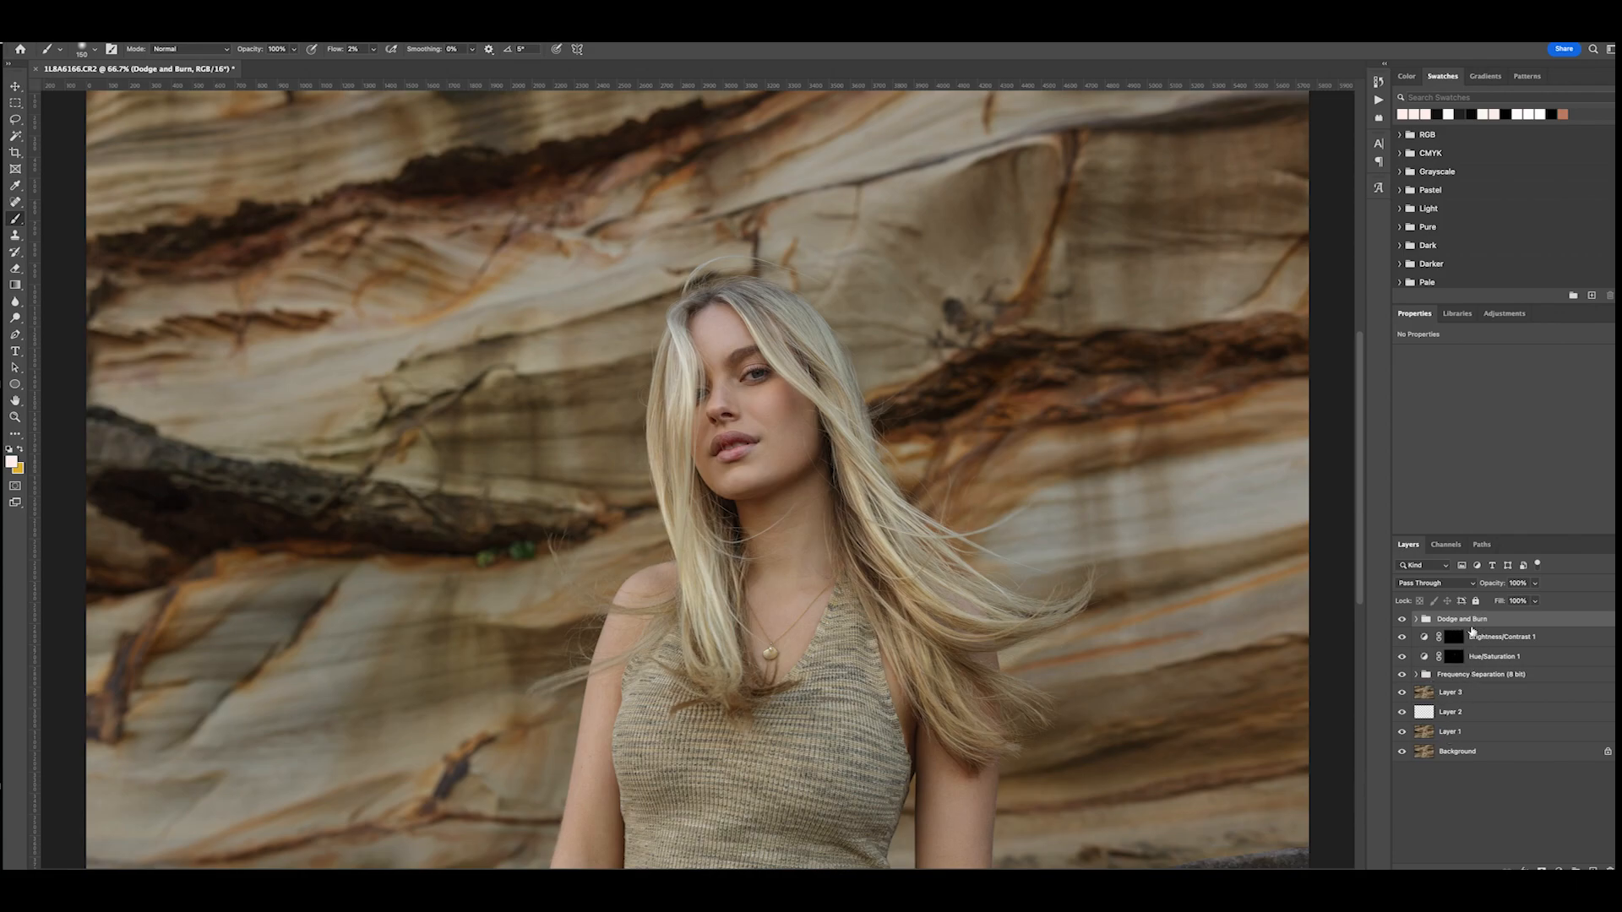
{"action": "left_click", "coordinate": [1417, 675]}
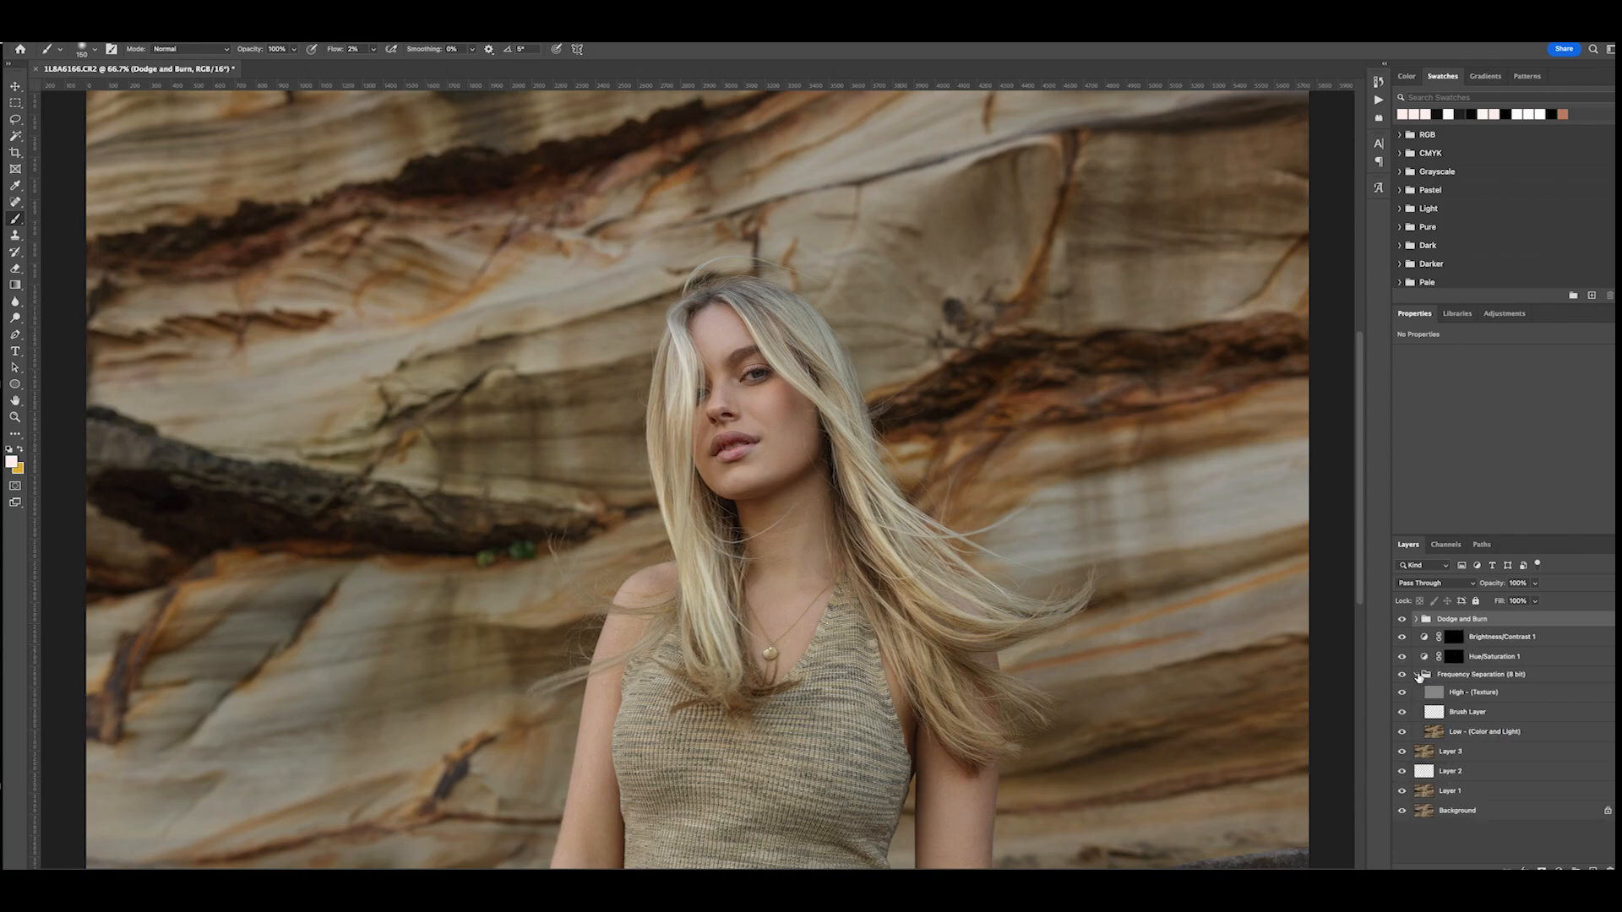
{"action": "left_click", "coordinate": [1468, 712]}
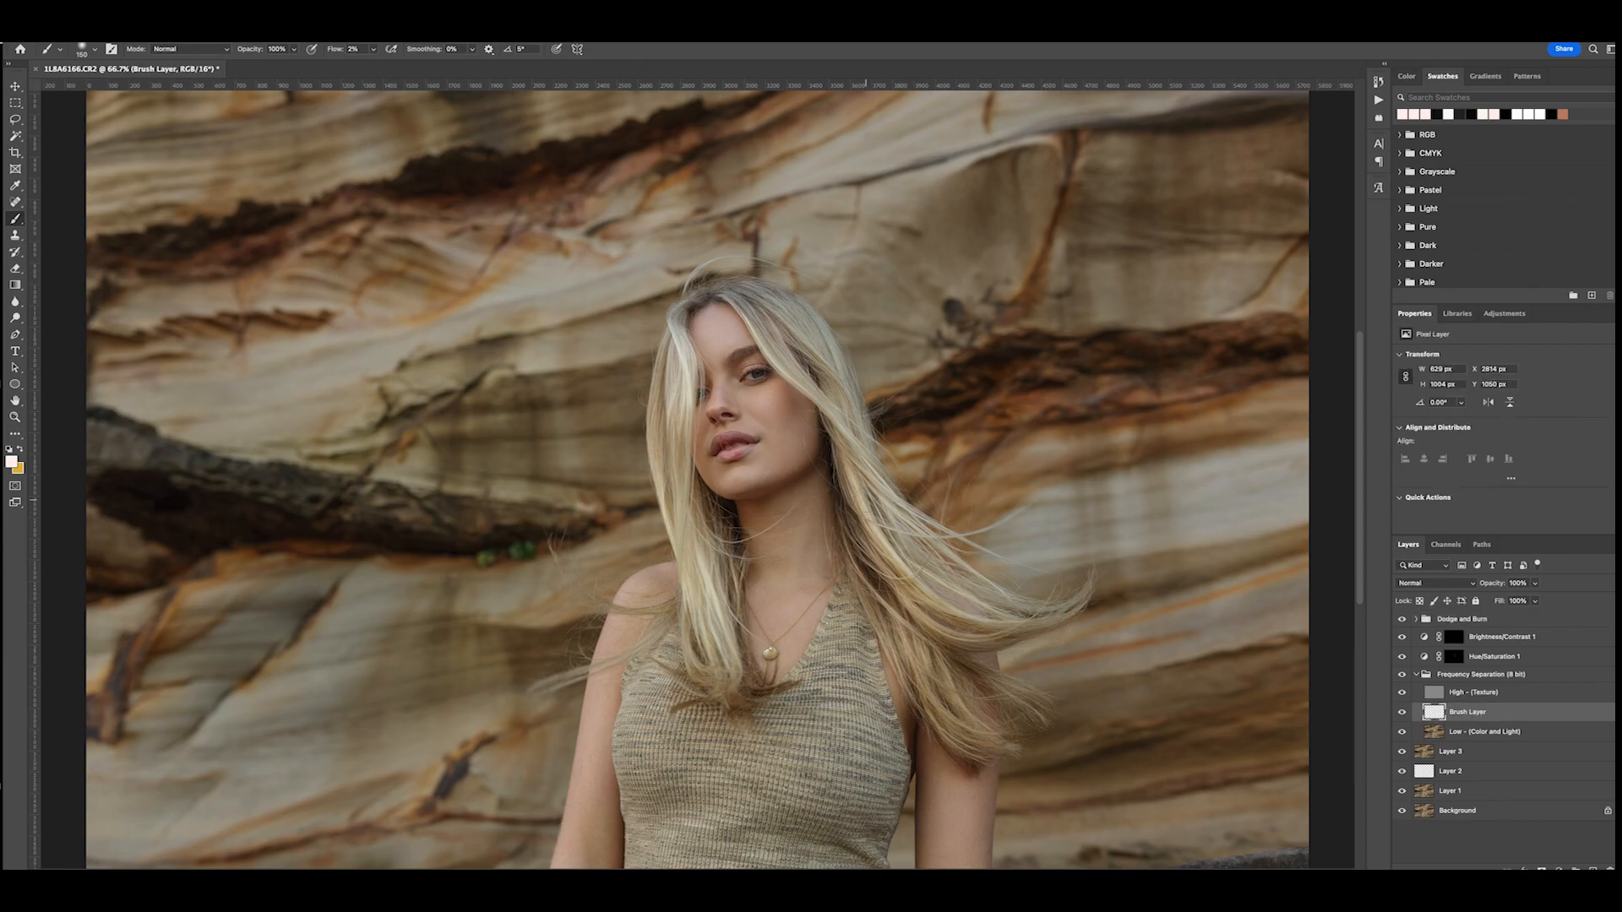
{"action": "left_click", "coordinate": [15, 235]}
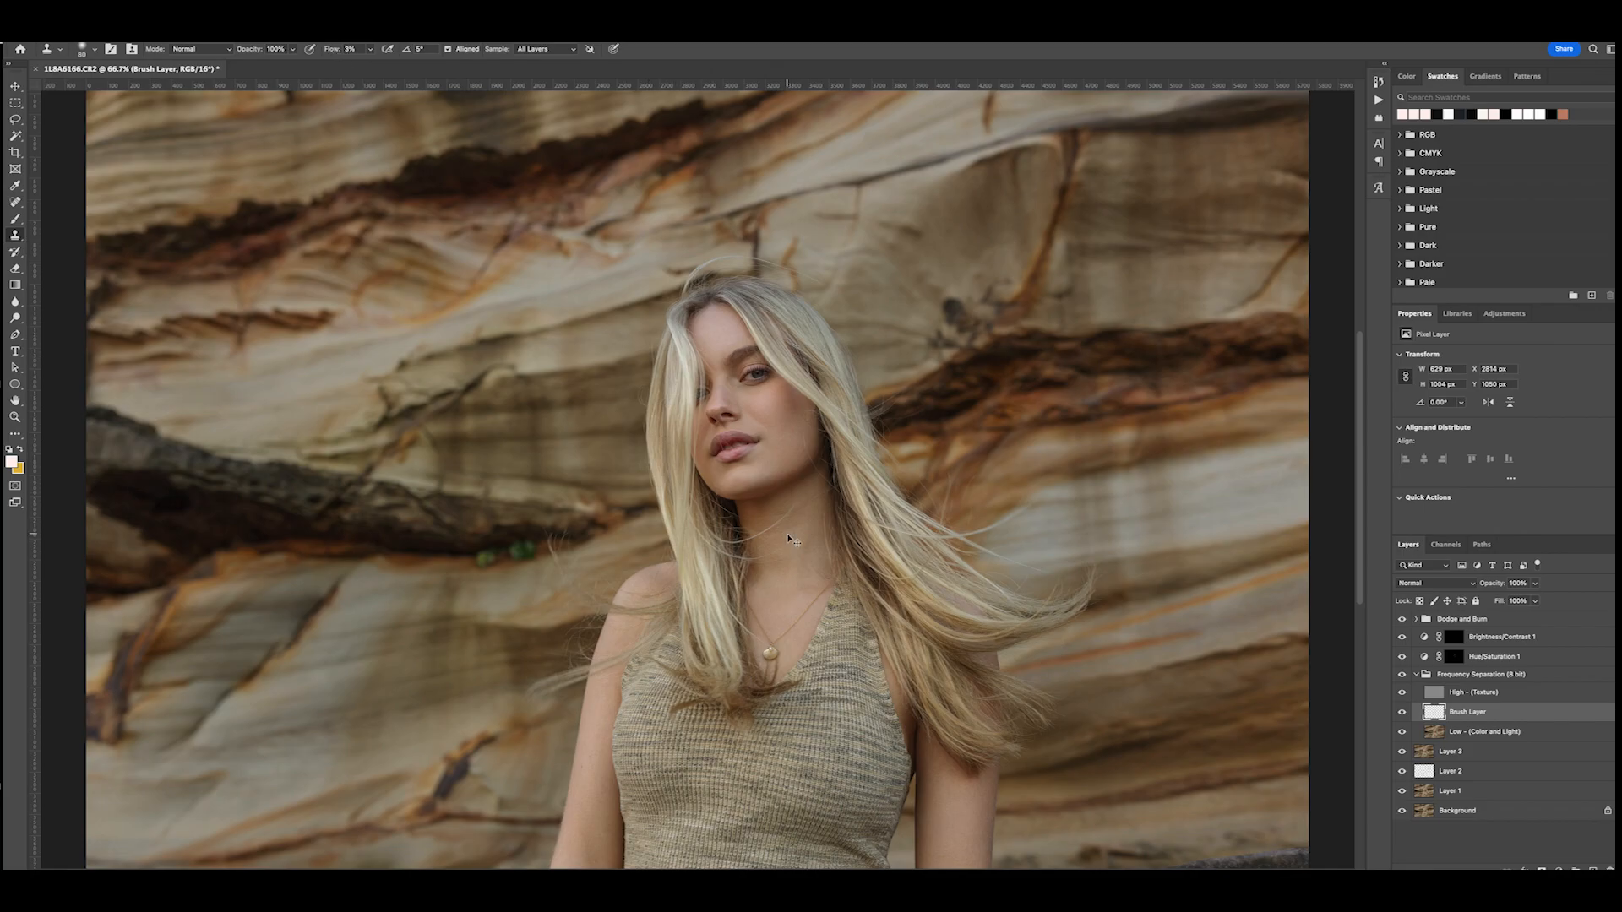
{"action": "key", "text": "ctrl+plus"}
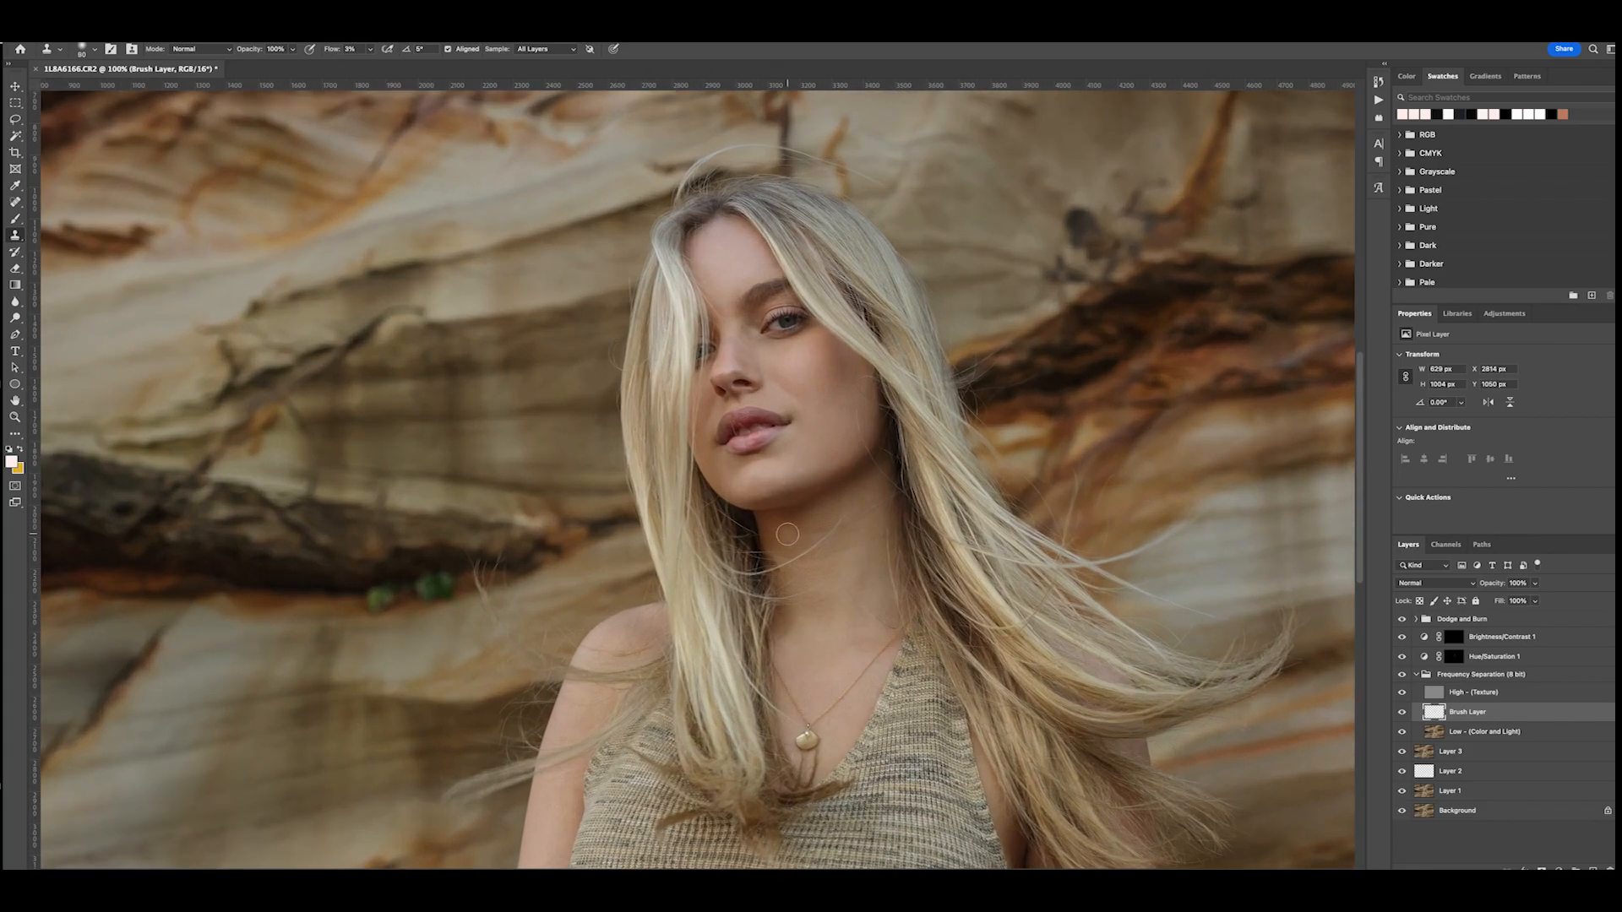
- Smooth the skin tones on the neck and upper chest with a larger Clone Stamp brush at 3% flow
{"action": "key", "text": "bracketright"}
{"action": "key", "text": "bracketright"}
{"action": "key", "text": "bracketright"}
{"action": "key", "text": "bracketright"}
{"action": "key", "text": "bracketright"}
{"action": "left_click", "coordinate": [849, 531]}
{"action": "left_click", "coordinate": [822, 523], "text": "alt"}
{"action": "mouse_move", "coordinate": [815, 522]}
{"action": "left_mouse_down"}
{"action": "mouse_move", "coordinate": [837, 587]}
{"action": "mouse_move", "coordinate": [815, 551]}
{"action": "mouse_move", "coordinate": [824, 592]}
{"action": "mouse_move", "coordinate": [817, 517]}
{"action": "mouse_move", "coordinate": [833, 512]}
{"action": "mouse_move", "coordinate": [776, 540]}
{"action": "mouse_move", "coordinate": [850, 583]}
{"action": "mouse_move", "coordinate": [834, 520]}
{"action": "mouse_move", "coordinate": [809, 561]}
{"action": "mouse_move", "coordinate": [822, 574]}
{"action": "mouse_move", "coordinate": [785, 555]}
{"action": "mouse_move", "coordinate": [800, 605]}
{"action": "left_mouse_up"}
{"action": "left_click", "coordinate": [837, 586], "text": "alt"}
{"action": "left_click", "coordinate": [852, 499], "text": "alt"}
{"action": "left_click", "coordinate": [799, 532], "text": "alt"}
{"action": "left_click", "coordinate": [845, 584], "text": "alt"}
{"action": "left_click", "coordinate": [824, 551], "text": "alt"}
{"action": "left_click", "coordinate": [794, 565], "text": "alt"}
{"action": "left_click", "coordinate": [839, 633], "text": "alt"}
{"action": "left_click", "coordinate": [874, 504], "text": "alt"}
{"action": "left_click_drag", "start_coordinate": [877, 554], "coordinate": [855, 623]}
{"action": "mouse_move", "coordinate": [846, 561]}
{"action": "left_mouse_down"}
{"action": "mouse_move", "coordinate": [854, 497]}
{"action": "mouse_move", "coordinate": [776, 527]}
{"action": "mouse_move", "coordinate": [797, 577]}
{"action": "mouse_move", "coordinate": [790, 630]}
{"action": "mouse_move", "coordinate": [786, 556]}
{"action": "left_mouse_up"}
{"action": "left_click", "coordinate": [792, 631], "text": "alt"}
{"action": "left_click", "coordinate": [812, 635], "text": "alt"}
{"action": "mouse_move", "coordinate": [825, 528]}
{"action": "left_mouse_down"}
{"action": "mouse_move", "coordinate": [820, 695]}
{"action": "mouse_move", "coordinate": [892, 621]}
{"action": "left_mouse_up"}
{"action": "left_click_drag", "start_coordinate": [855, 495], "coordinate": [855, 507]}
- Even out the skin on both arms with the Clone Stamp on the Brush Layer
{"action": "scroll", "coordinate": [855, 502], "scroll_direction": "down", "scroll_amount": 2}
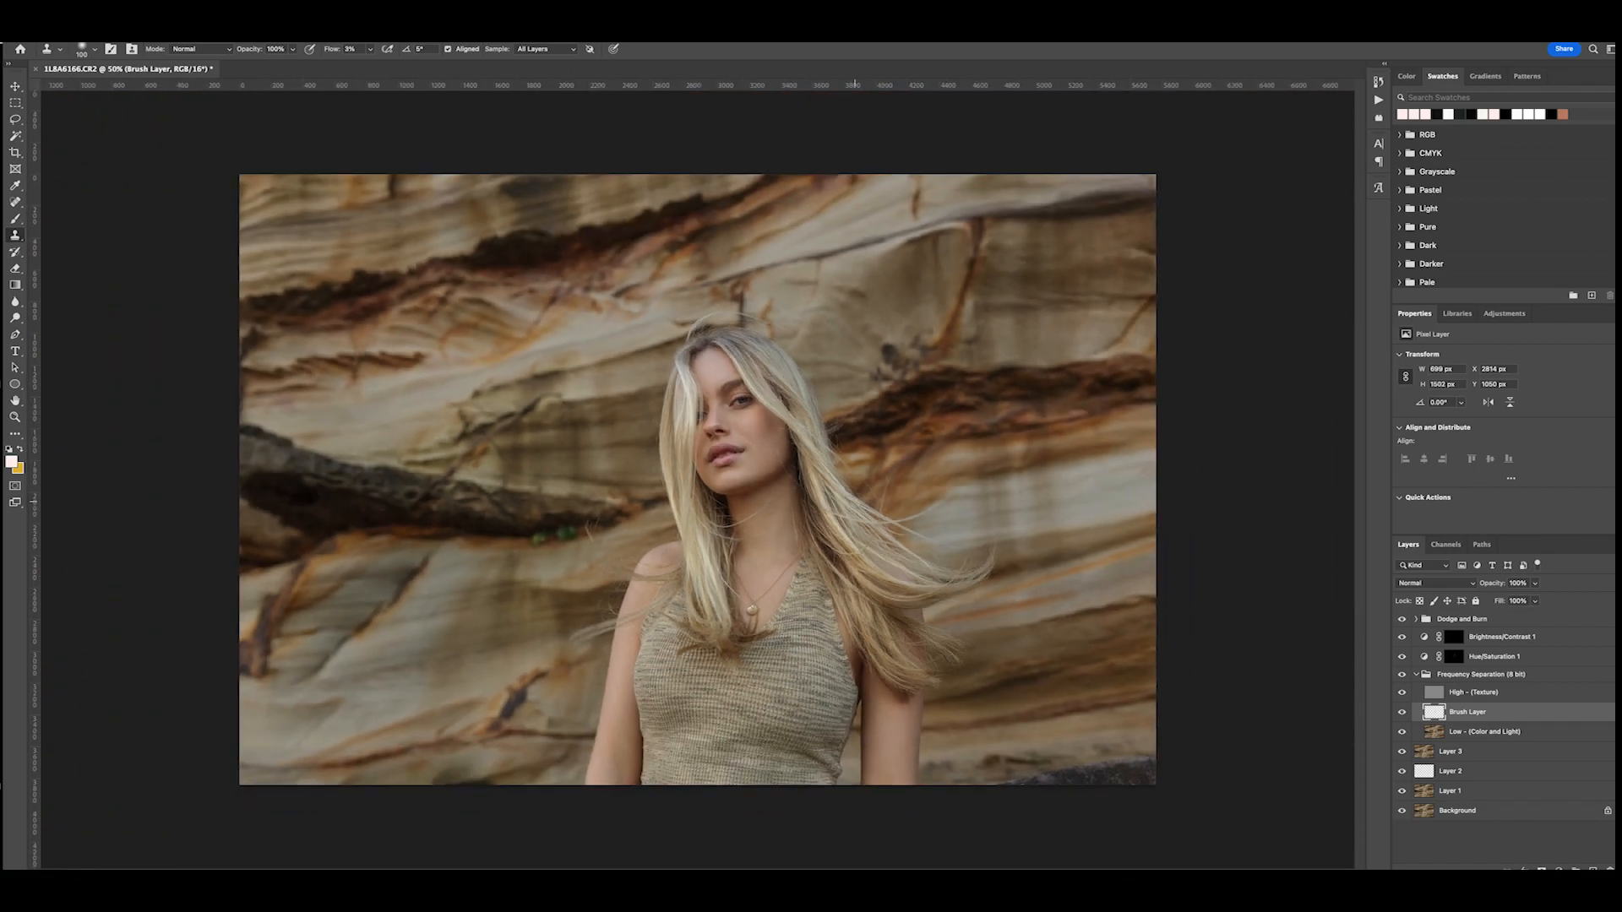
{"action": "left_click", "coordinate": [614, 739], "text": "alt"}
{"action": "left_click_drag", "start_coordinate": [616, 718], "coordinate": [610, 778]}
{"action": "left_click", "coordinate": [609, 741], "text": "alt"}
{"action": "left_click", "coordinate": [624, 674], "text": "alt"}
{"action": "left_click_drag", "start_coordinate": [626, 661], "coordinate": [623, 660]}
{"action": "left_click", "coordinate": [621, 728], "text": "alt"}
{"action": "left_click_drag", "start_coordinate": [624, 768], "coordinate": [602, 758]}
{"action": "left_click", "coordinate": [892, 759], "text": "alt"}
{"action": "mouse_move", "coordinate": [899, 745]}
{"action": "left_mouse_down"}
{"action": "mouse_move", "coordinate": [890, 719]}
{"action": "mouse_move", "coordinate": [914, 742]}
{"action": "left_mouse_up"}
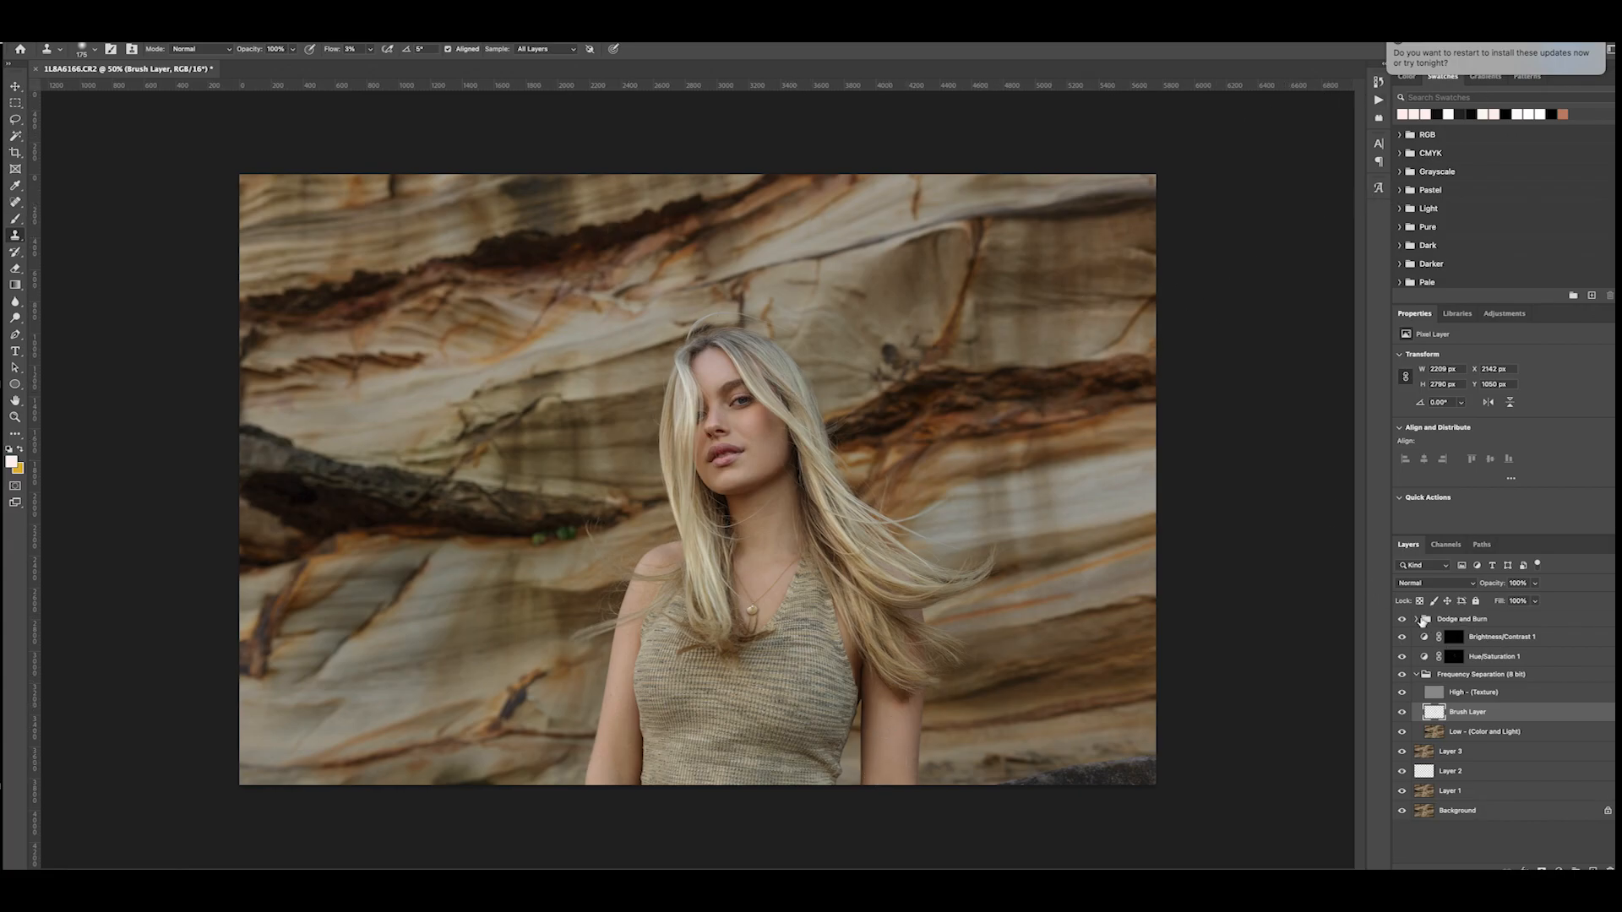
- Collapse the Frequency Separation group and make the Burn layer's mask active for painting with the Brush tool
{"action": "left_click", "coordinate": [1416, 674]}
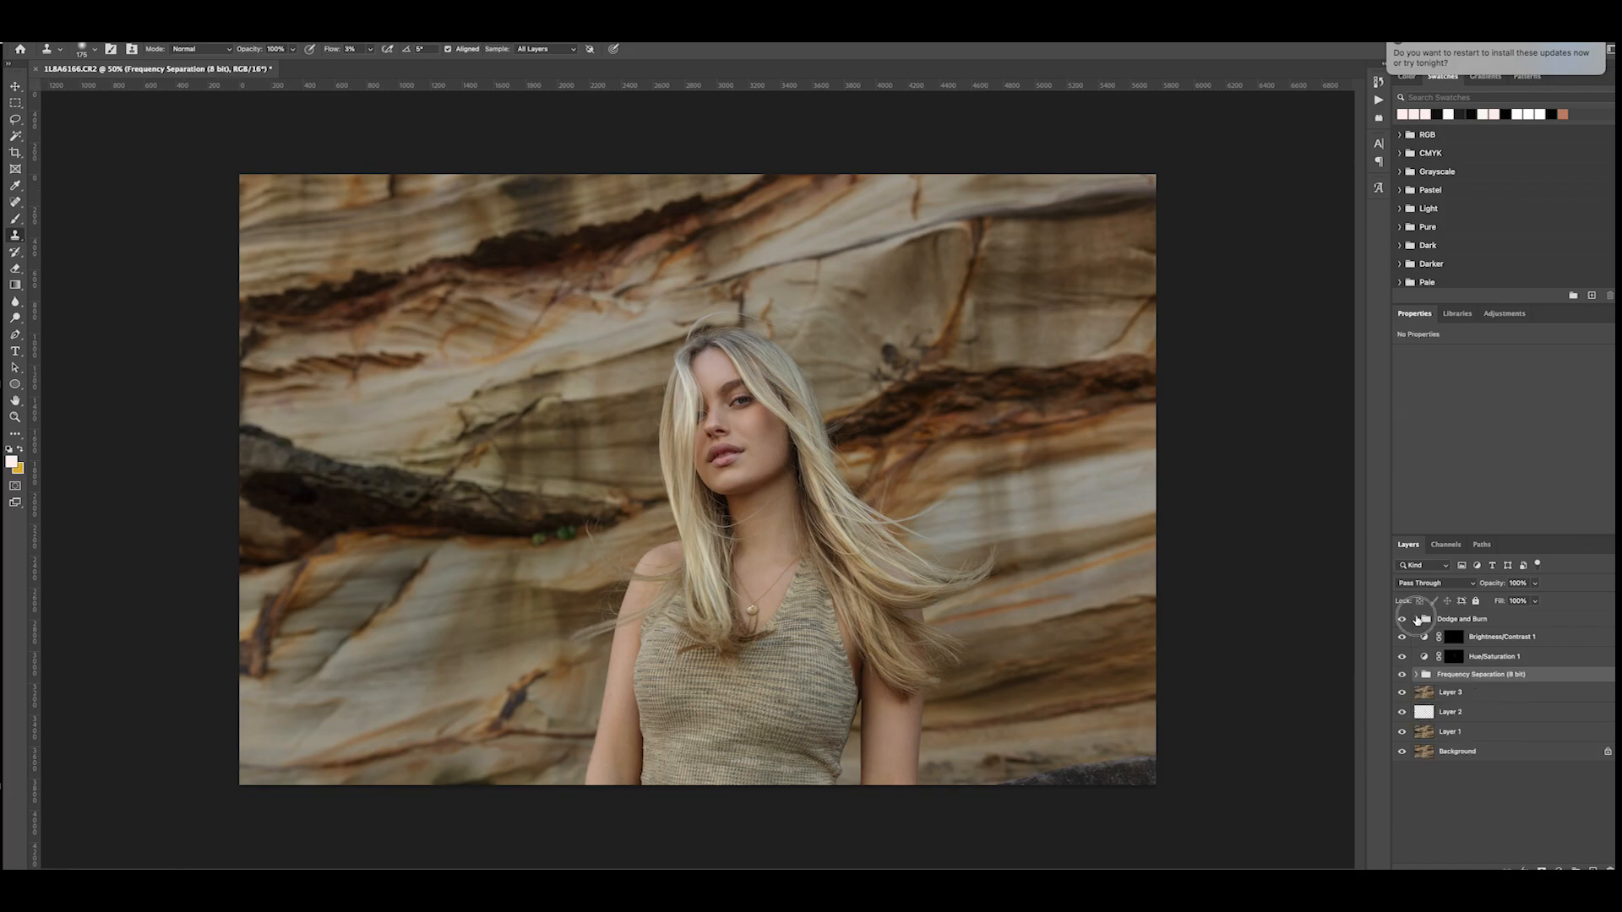
{"action": "left_click", "coordinate": [1450, 621]}
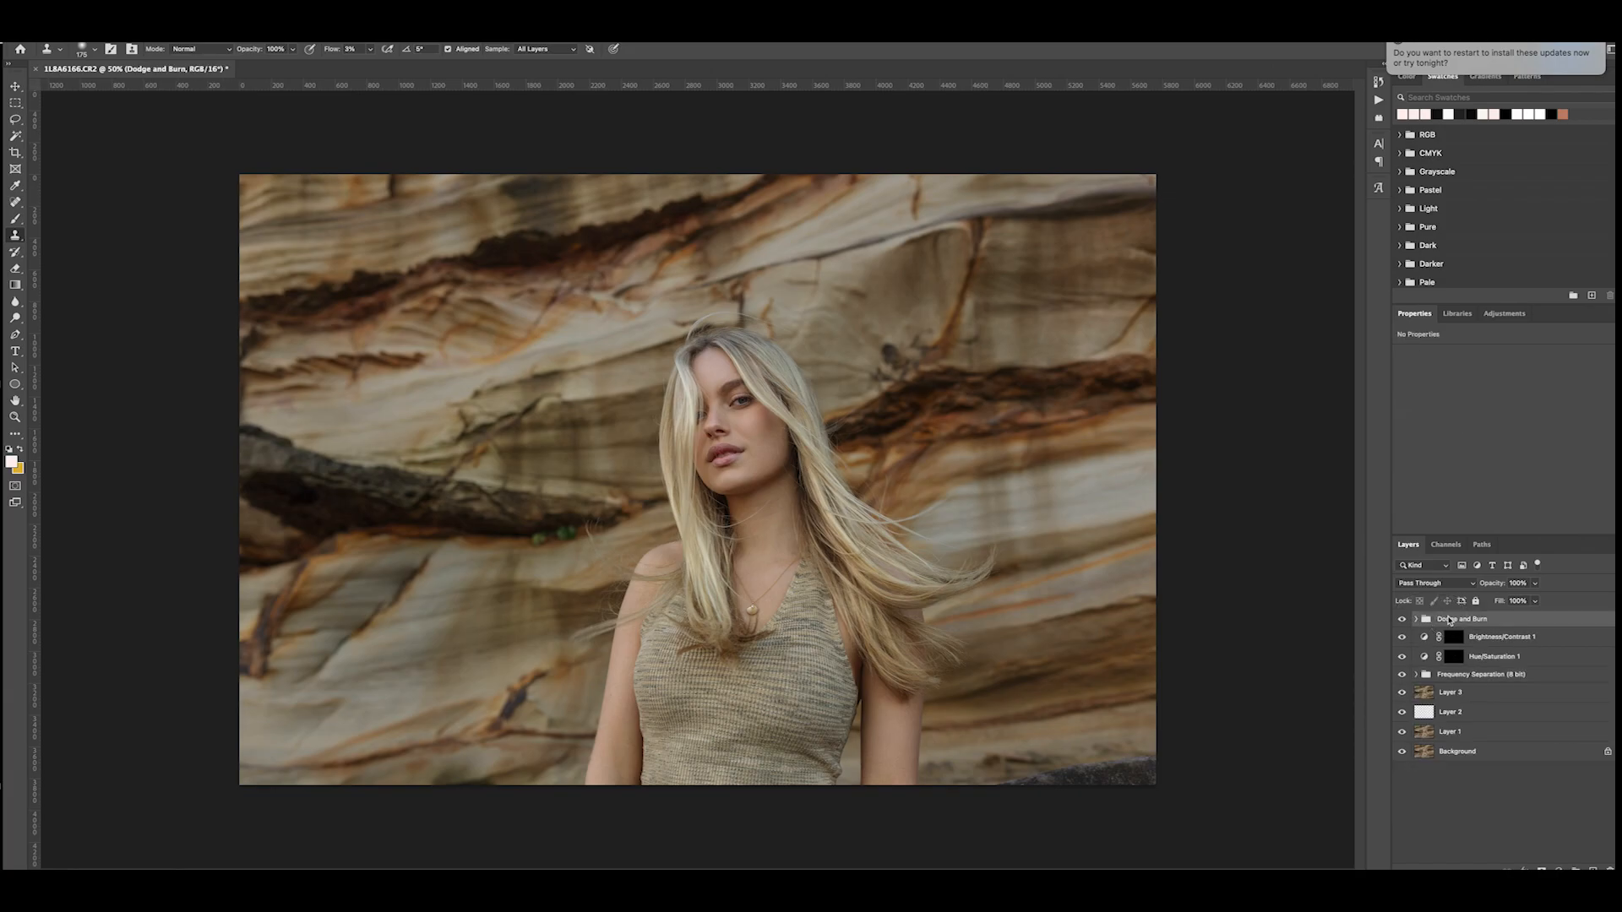
{"action": "left_click", "coordinate": [1416, 620]}
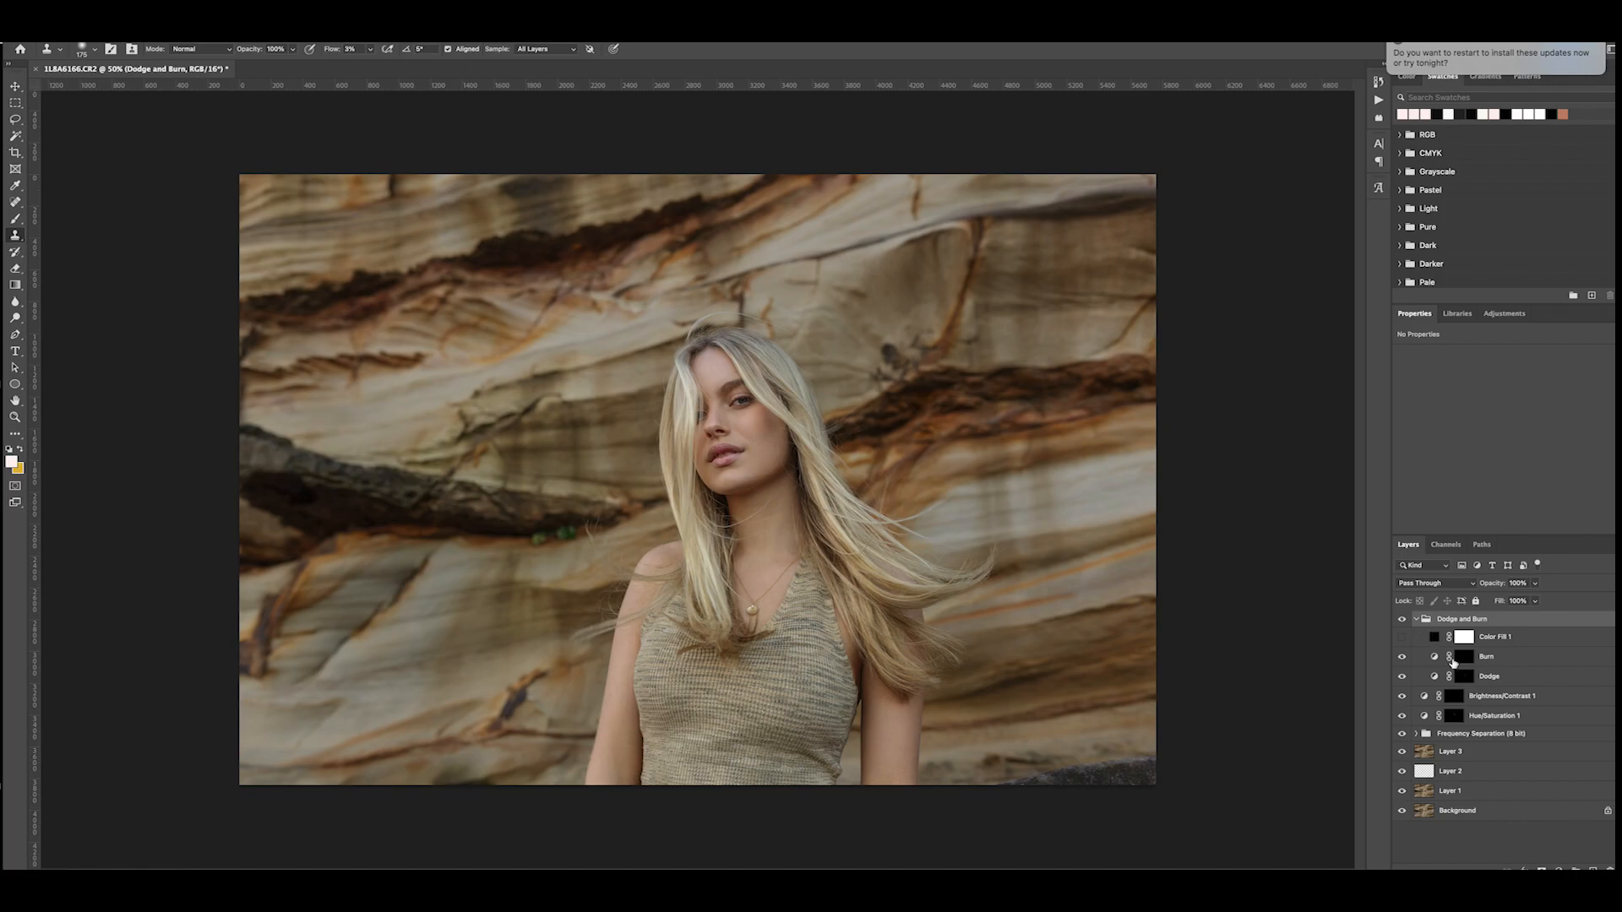
{"action": "left_click", "coordinate": [1465, 658]}
{"action": "key", "text": "b"}
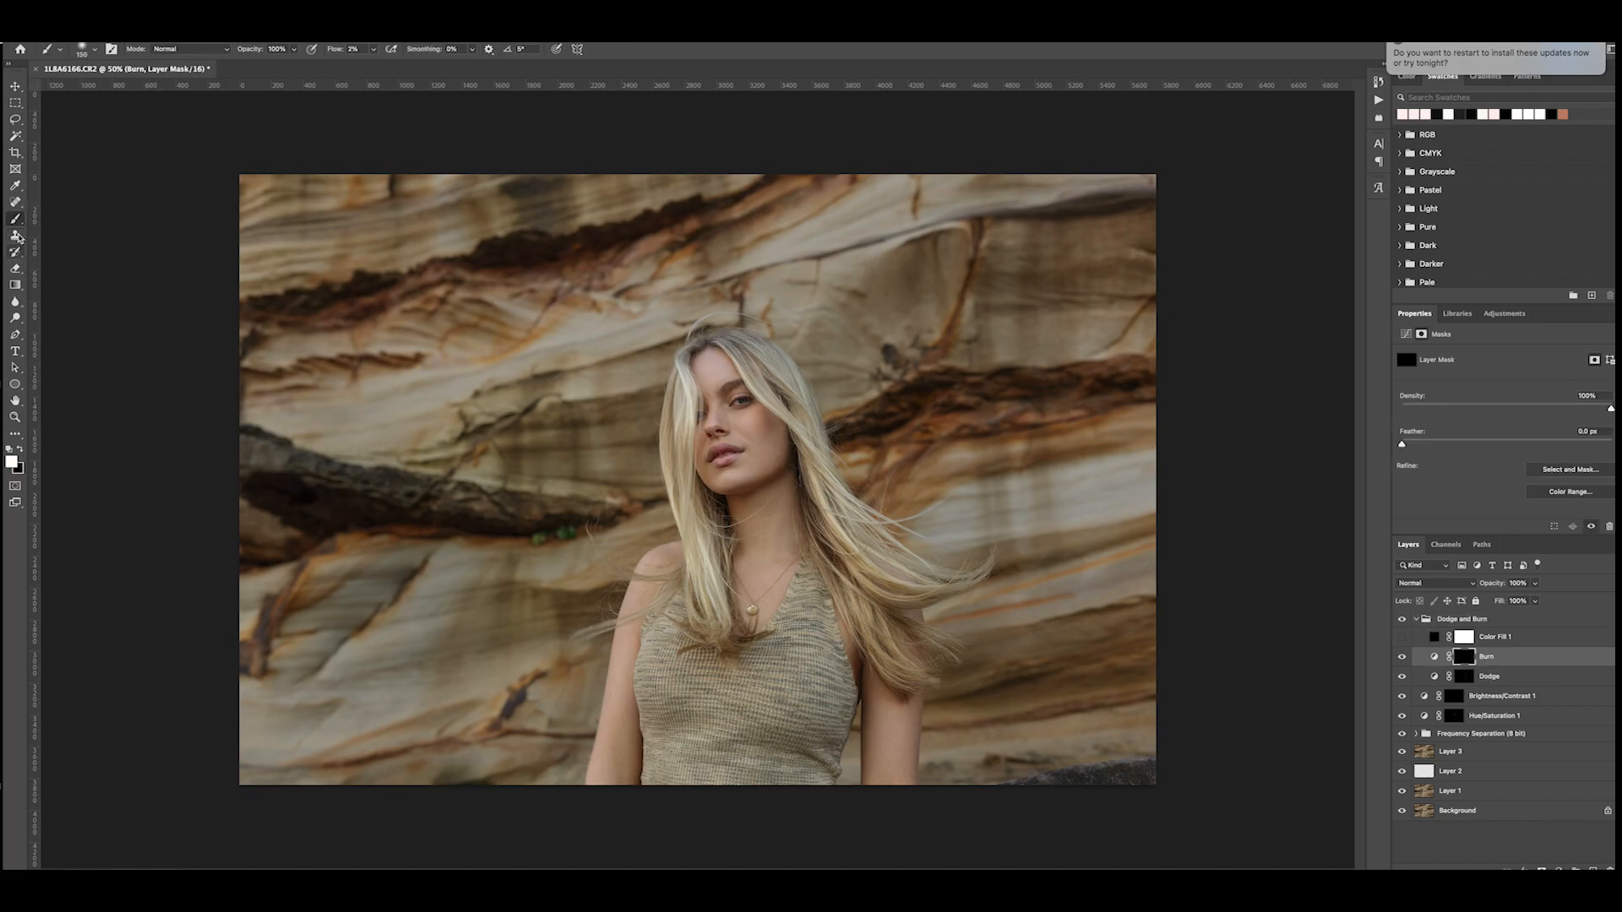
- Darken the edge of the jawline down to beneath the chin by painting on the Burn mask at 2% flow
{"action": "key", "text": "super+plus"}
{"action": "key", "text": "super+plus"}
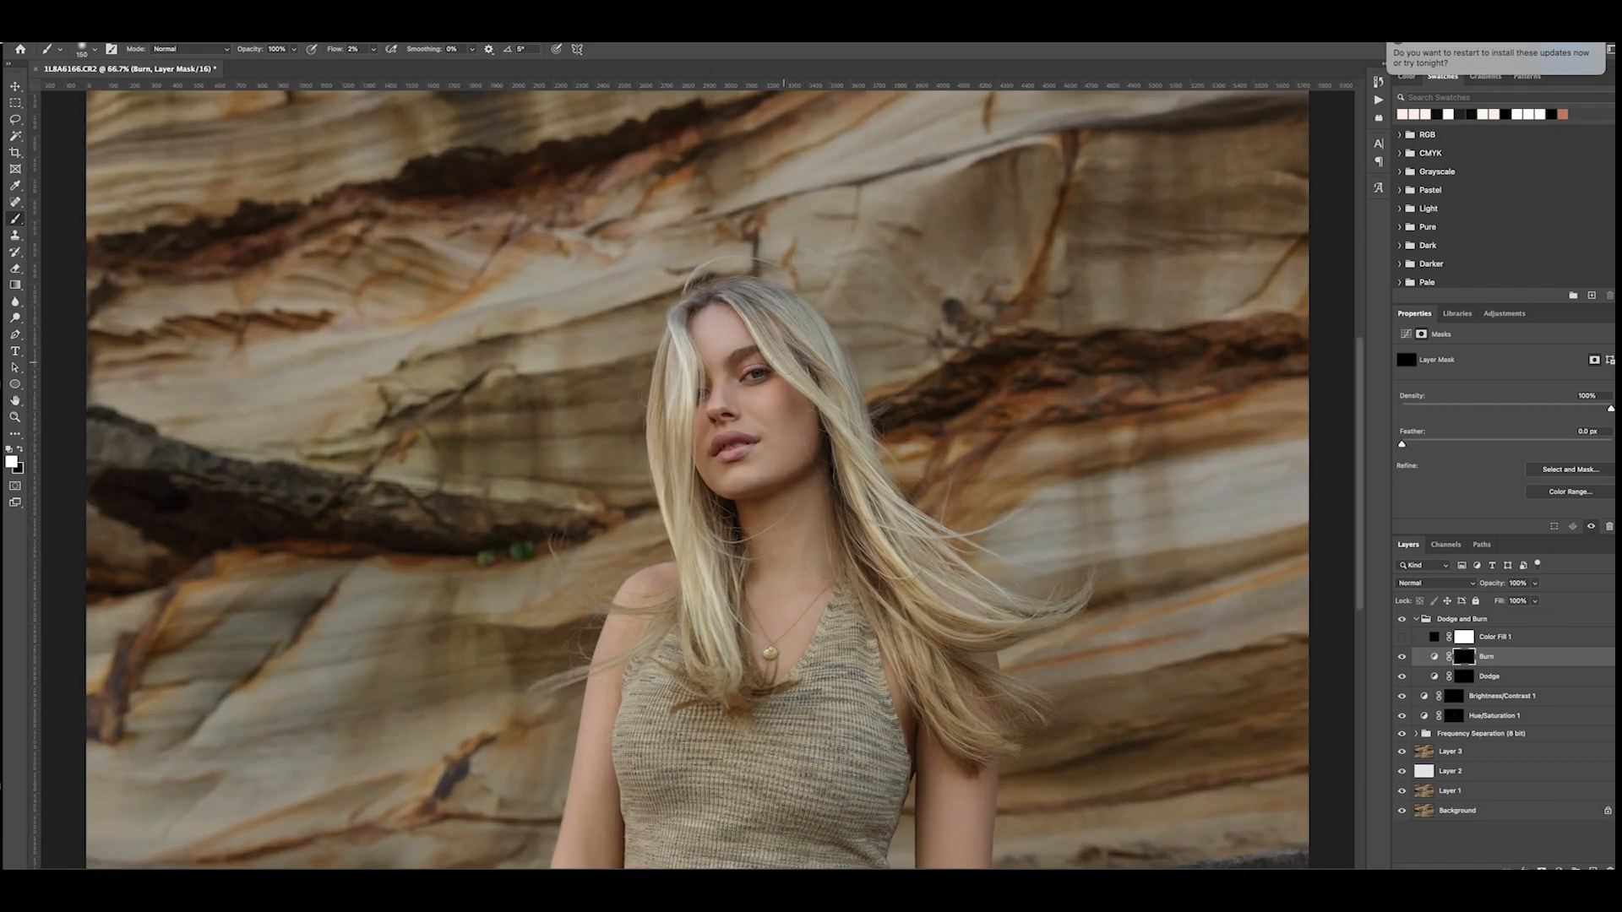
{"action": "key", "text": "bracketleft"}
{"action": "key", "text": "bracketleft"}
{"action": "key", "text": "bracketleft"}
{"action": "key", "text": "bracketright"}
{"action": "key", "text": "bracketright"}
{"action": "key", "text": "bracketright"}
{"action": "left_click_drag", "start_coordinate": [811, 464], "coordinate": [746, 488]}
- Darken the area at the fully visible eye on the Burn mask with a smaller brush, and collapse the Dodge and Burn group
{"action": "key", "text": "bracketleft"}
{"action": "key", "text": "bracketleft"}
{"action": "key", "text": "bracketleft"}
{"action": "key", "text": "bracketleft"}
{"action": "scroll", "coordinate": [874, 597], "scroll_direction": "down", "scroll_amount": 3}
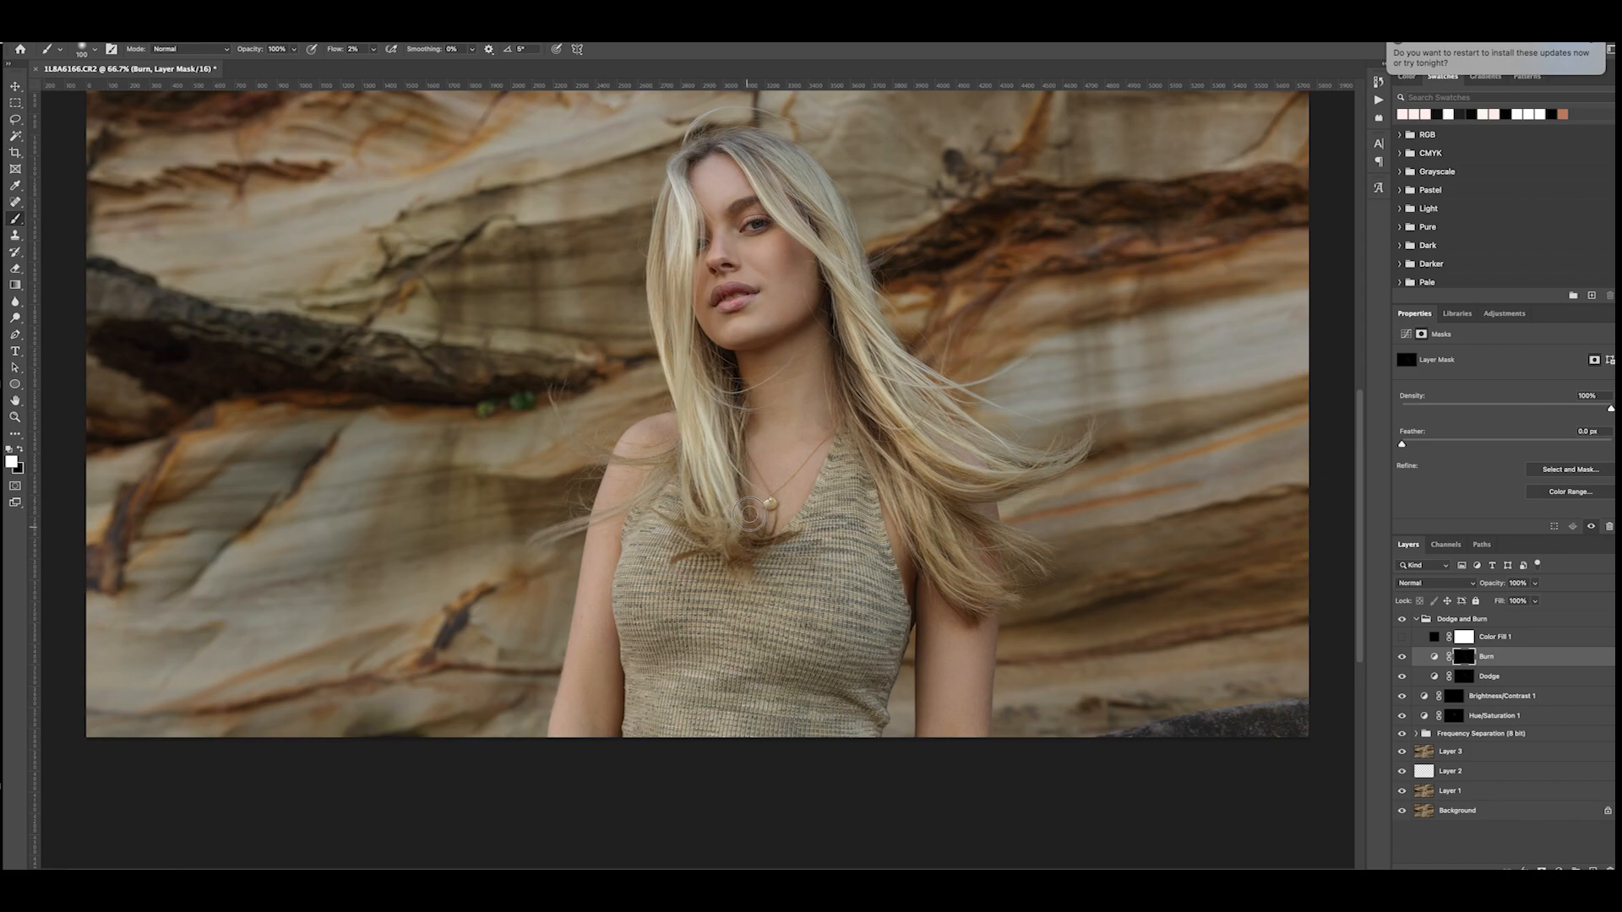
{"action": "scroll", "coordinate": [740, 385], "scroll_direction": "up", "scroll_amount": 2}
{"action": "key", "text": "bracketleft"}
{"action": "key", "text": "bracketleft"}
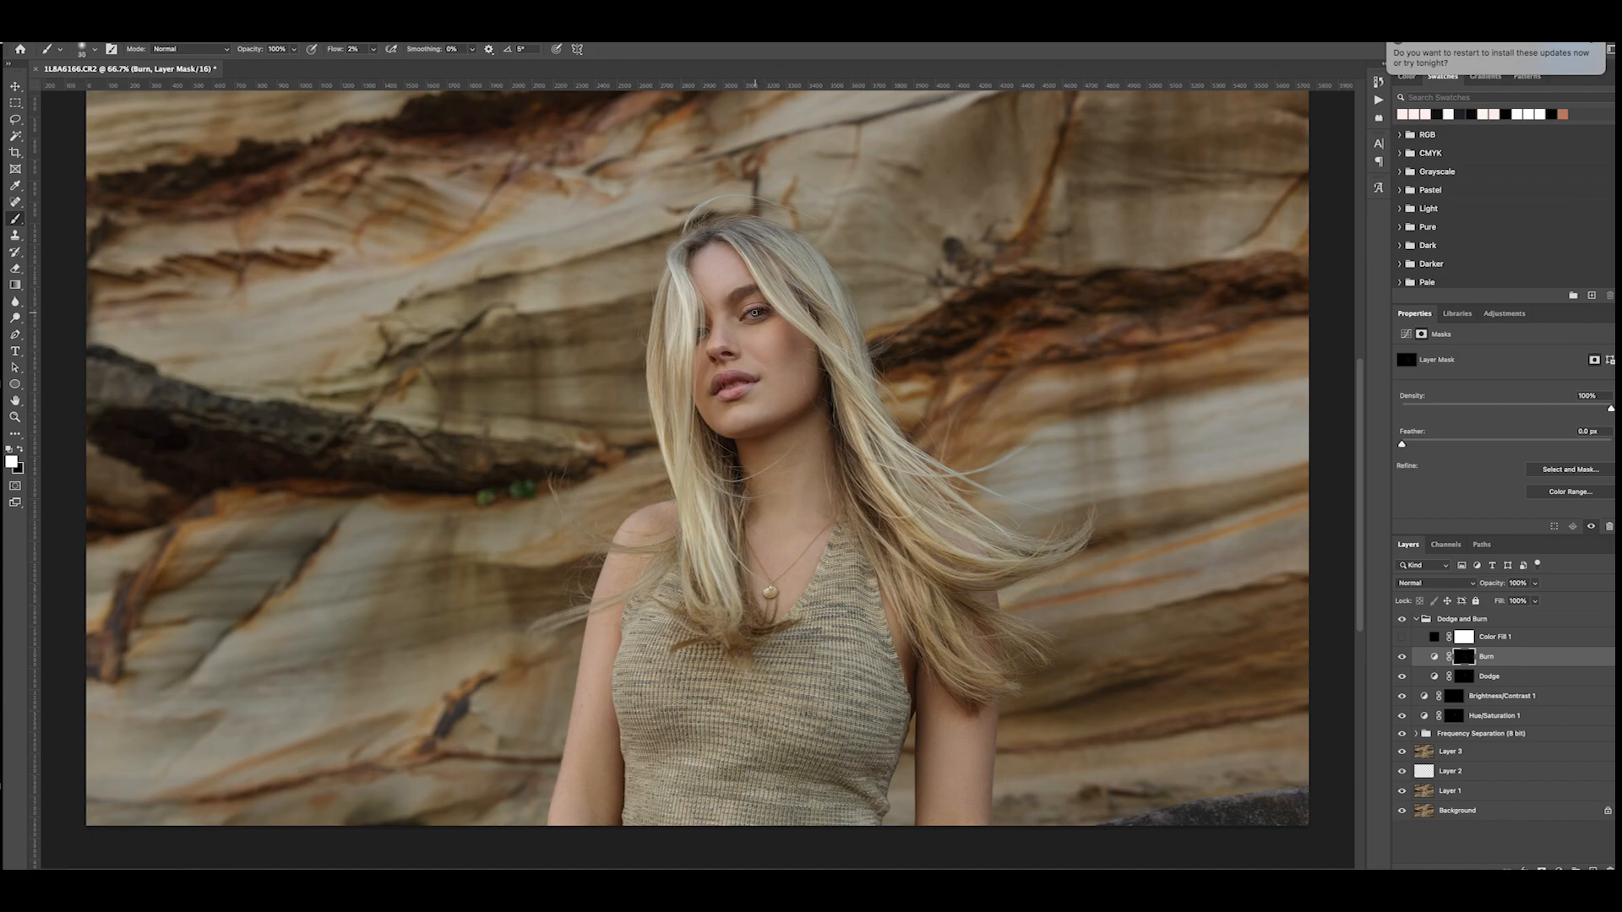
{"action": "left_click_drag", "start_coordinate": [756, 314], "coordinate": [762, 313]}
{"action": "left_click", "coordinate": [1416, 619]}
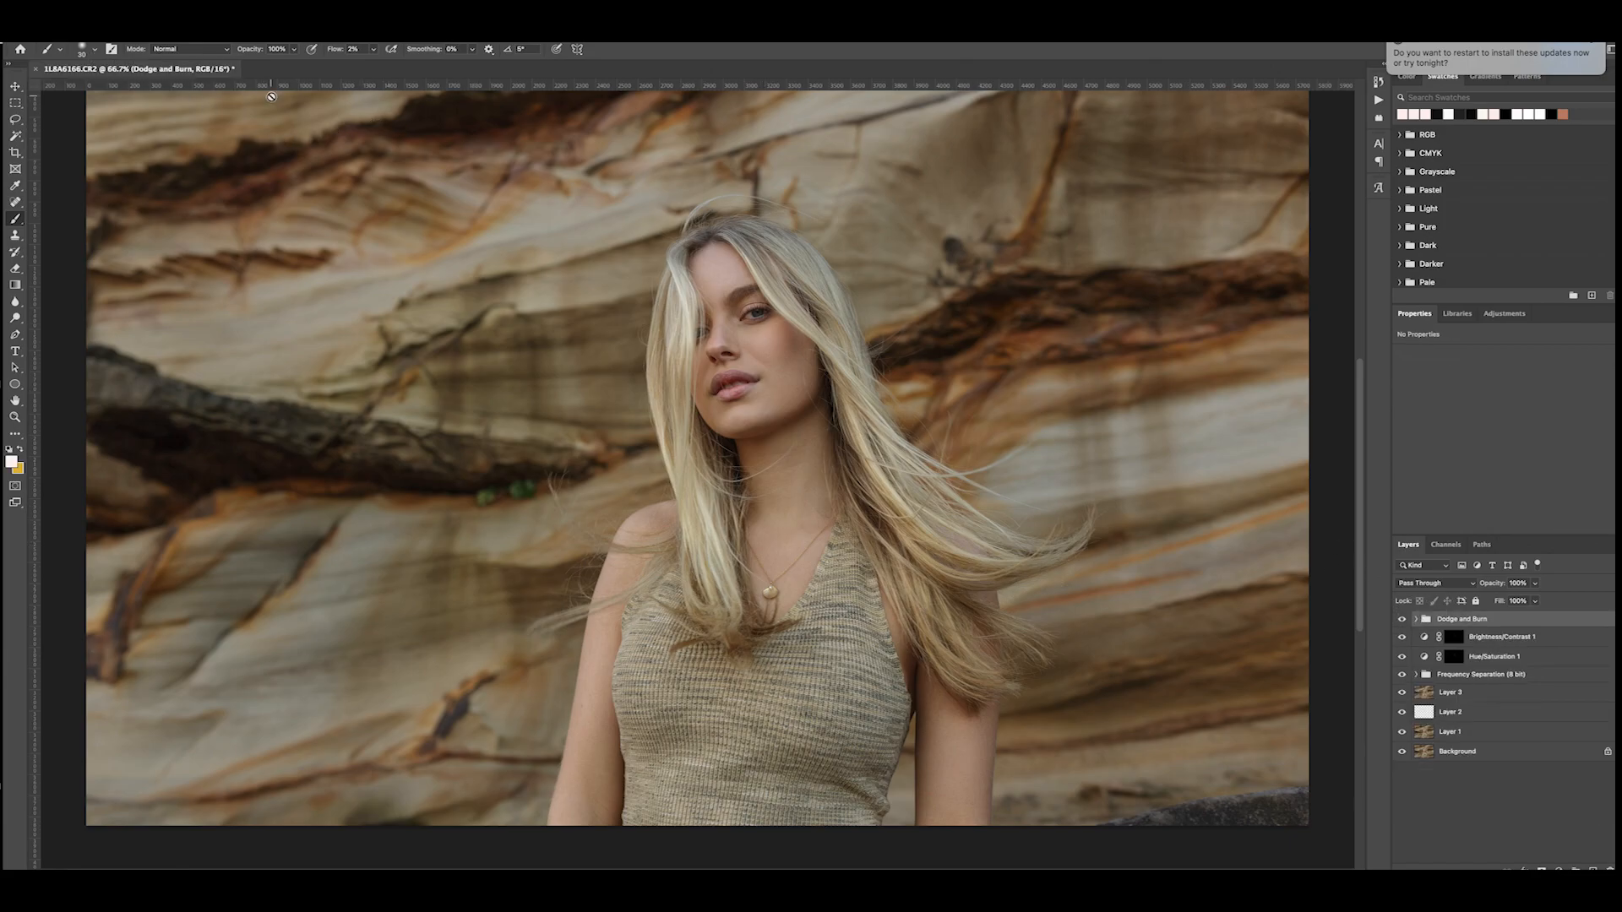
- Examine the retouched face, neck, hair and upper body at closer magnification
{"action": "key", "text": "super+equal"}
{"action": "key", "text": "super+equal"}
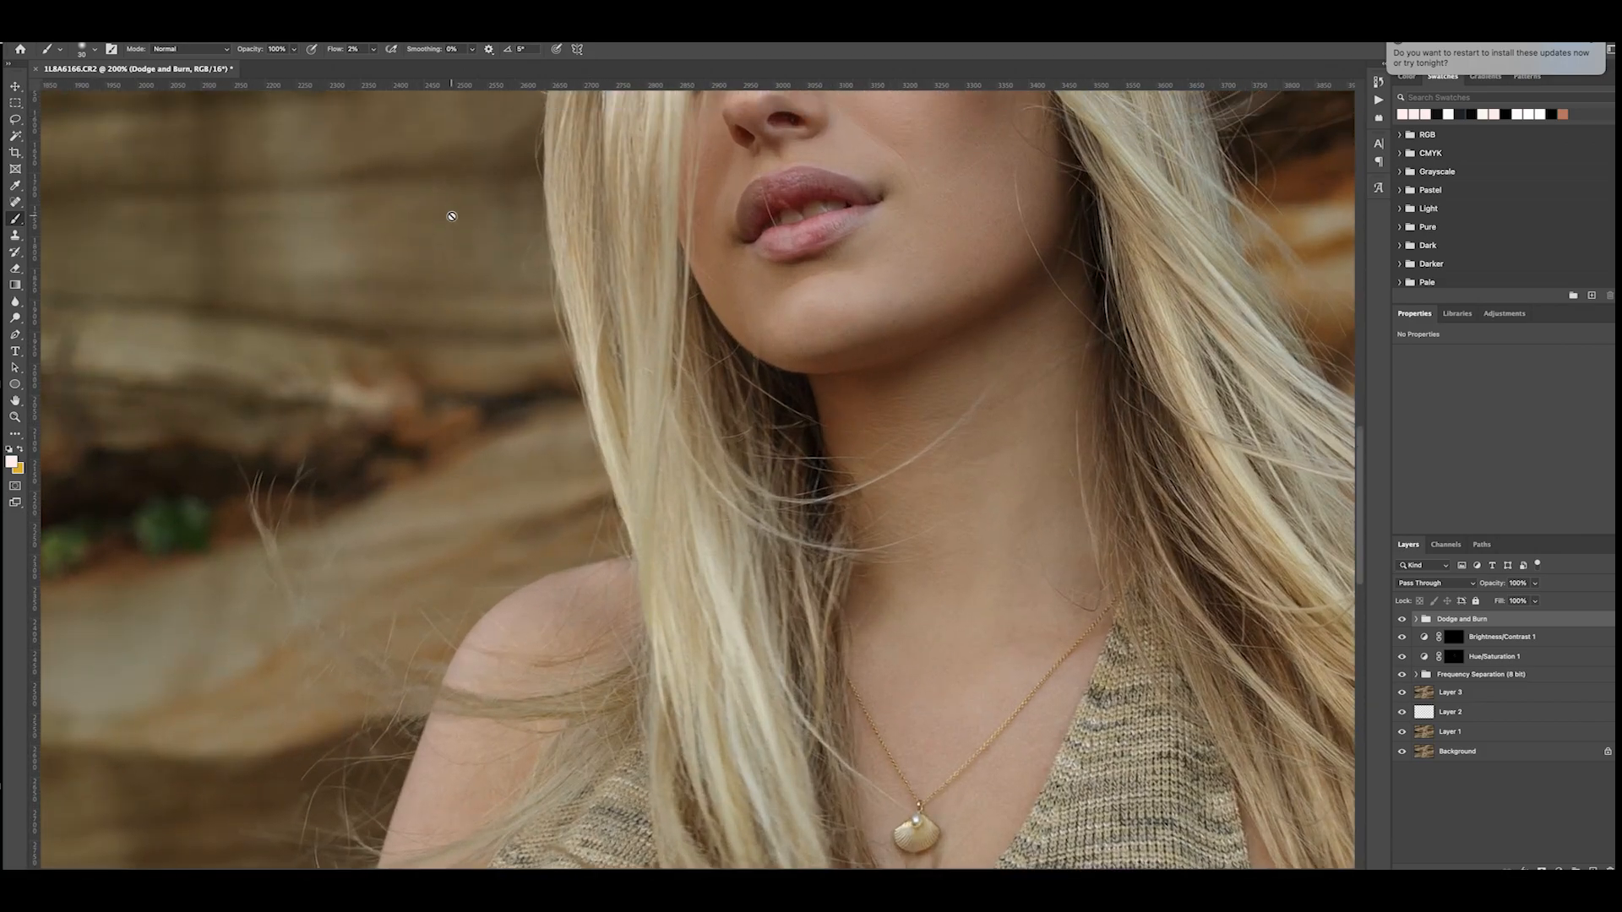
{"action": "scroll", "coordinate": [452, 220], "scroll_direction": "up", "scroll_amount": 5}
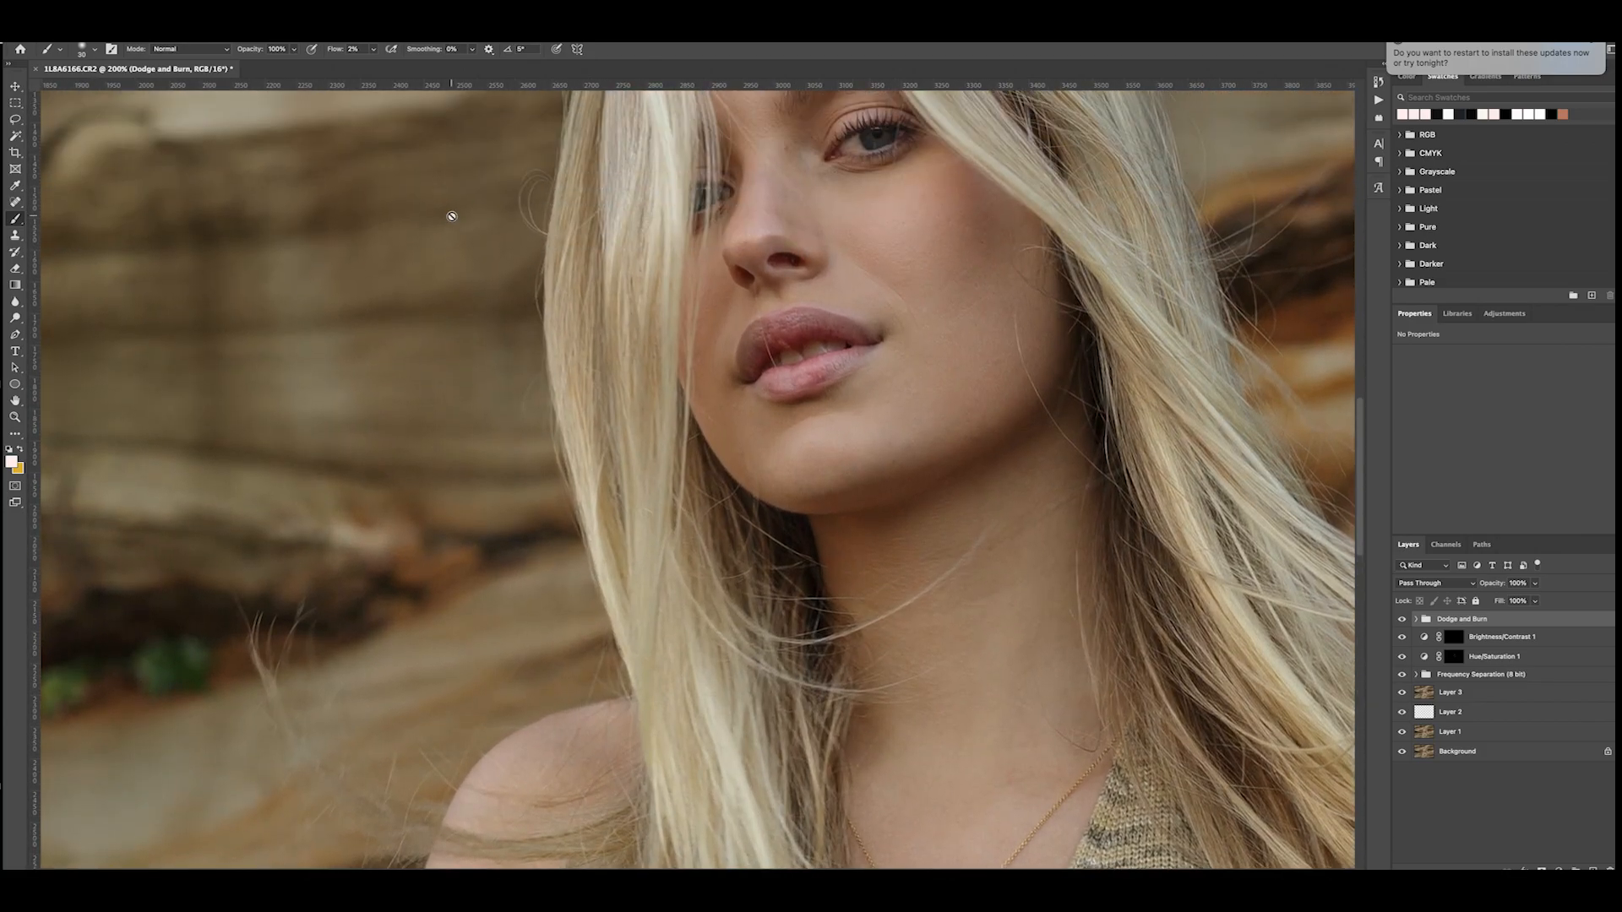
{"action": "scroll", "coordinate": [456, 221], "scroll_direction": "up", "scroll_amount": 5}
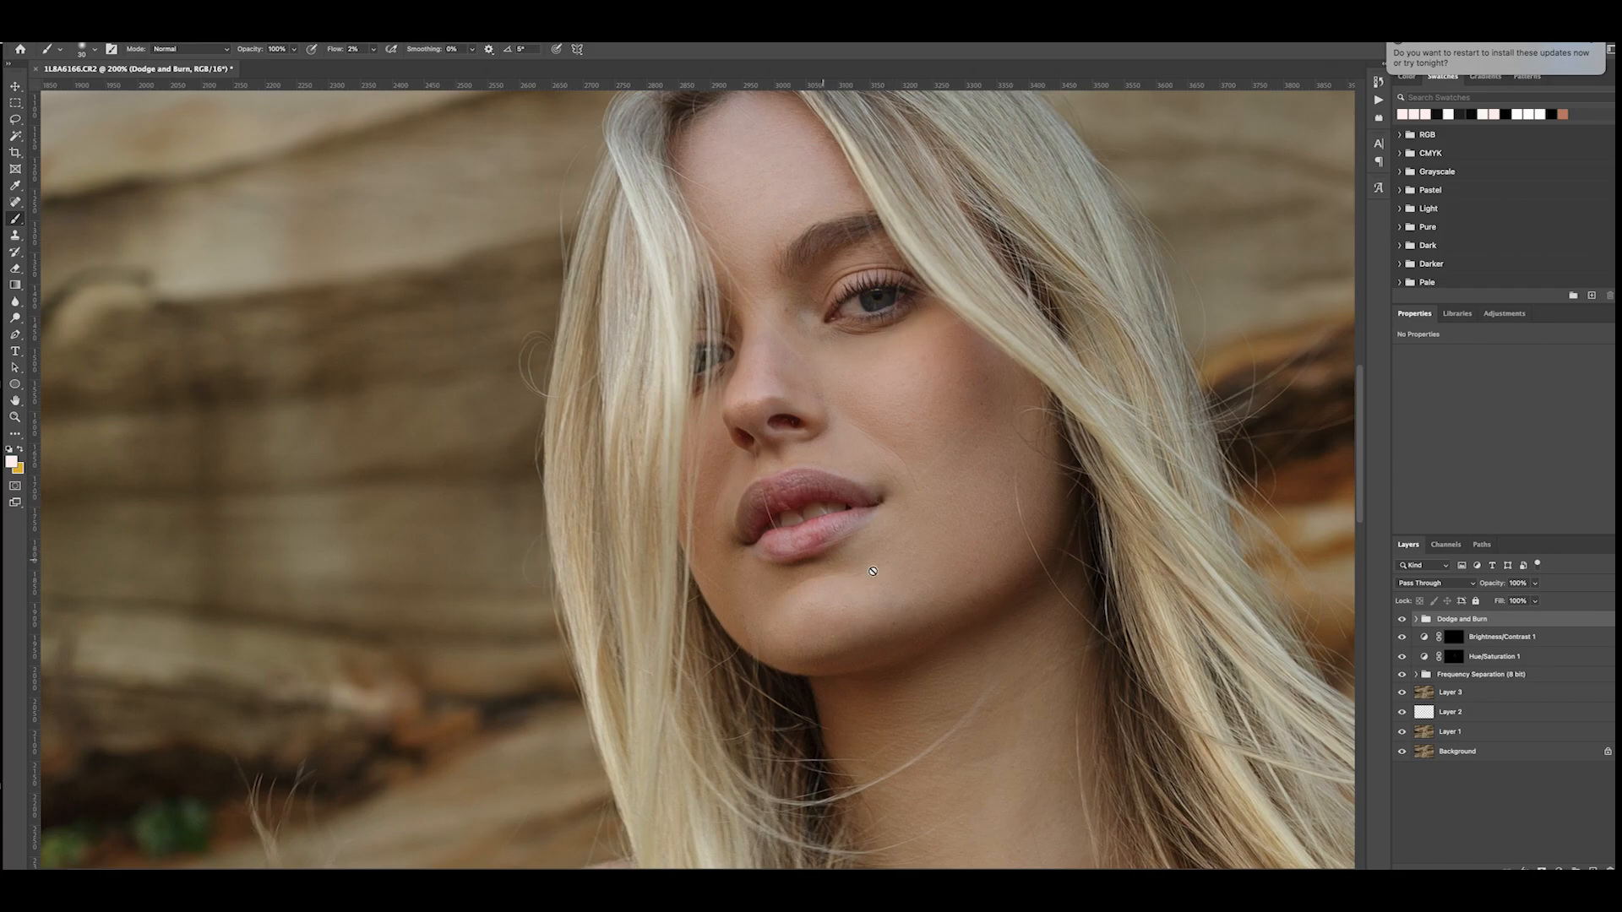
{"action": "key", "text": "ctrl+minus"}
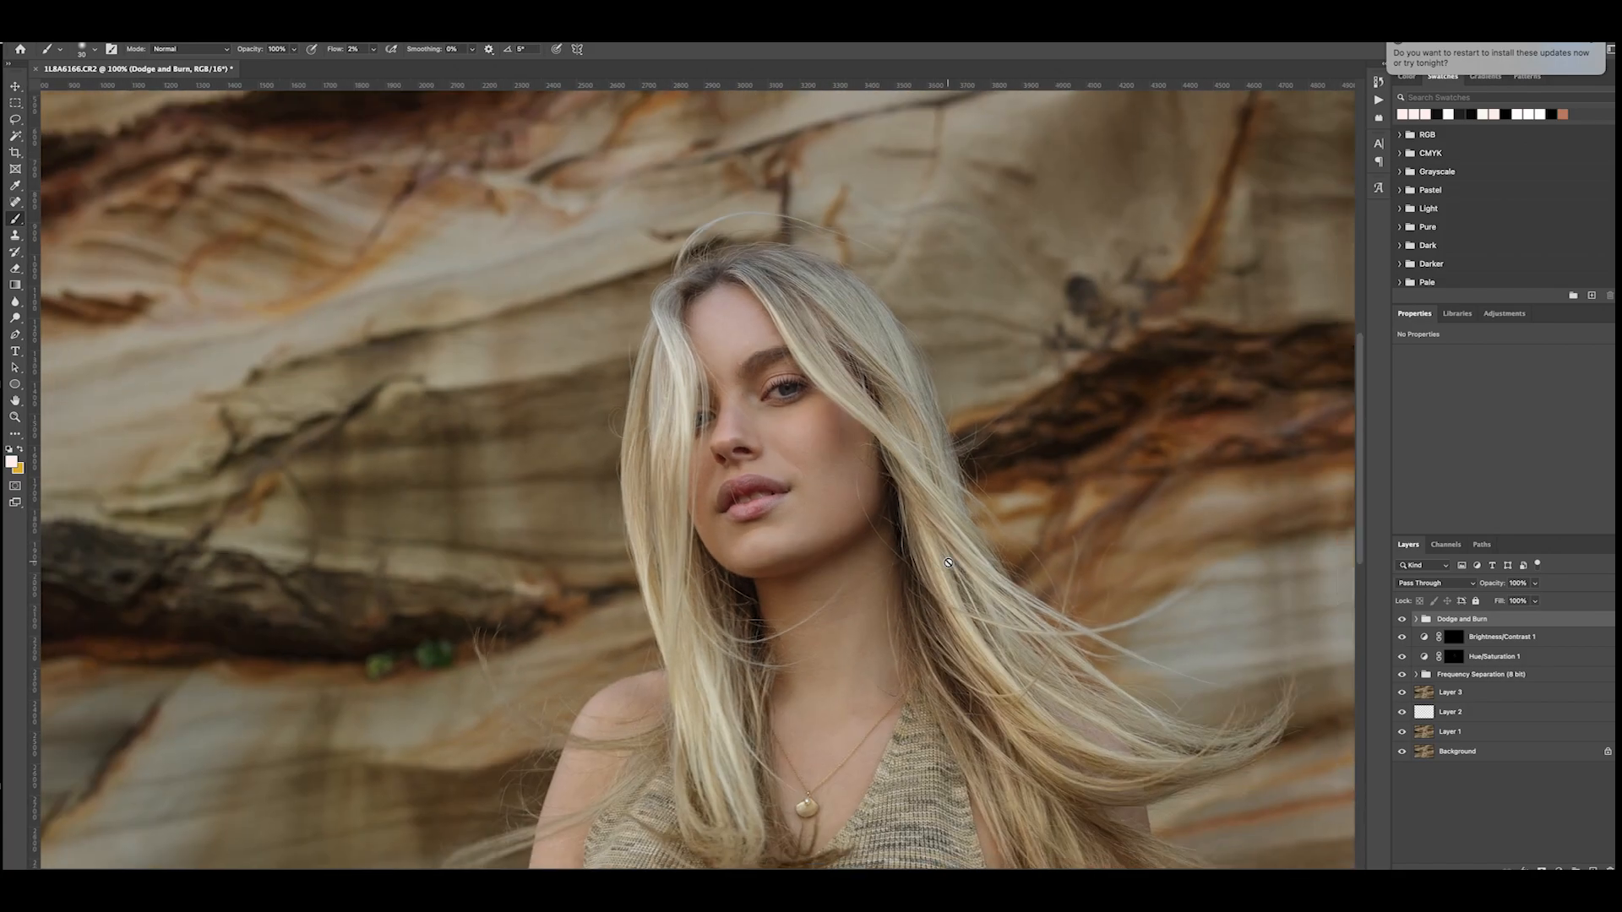
{"action": "scroll", "coordinate": [949, 562], "scroll_direction": "down", "scroll_amount": 5}
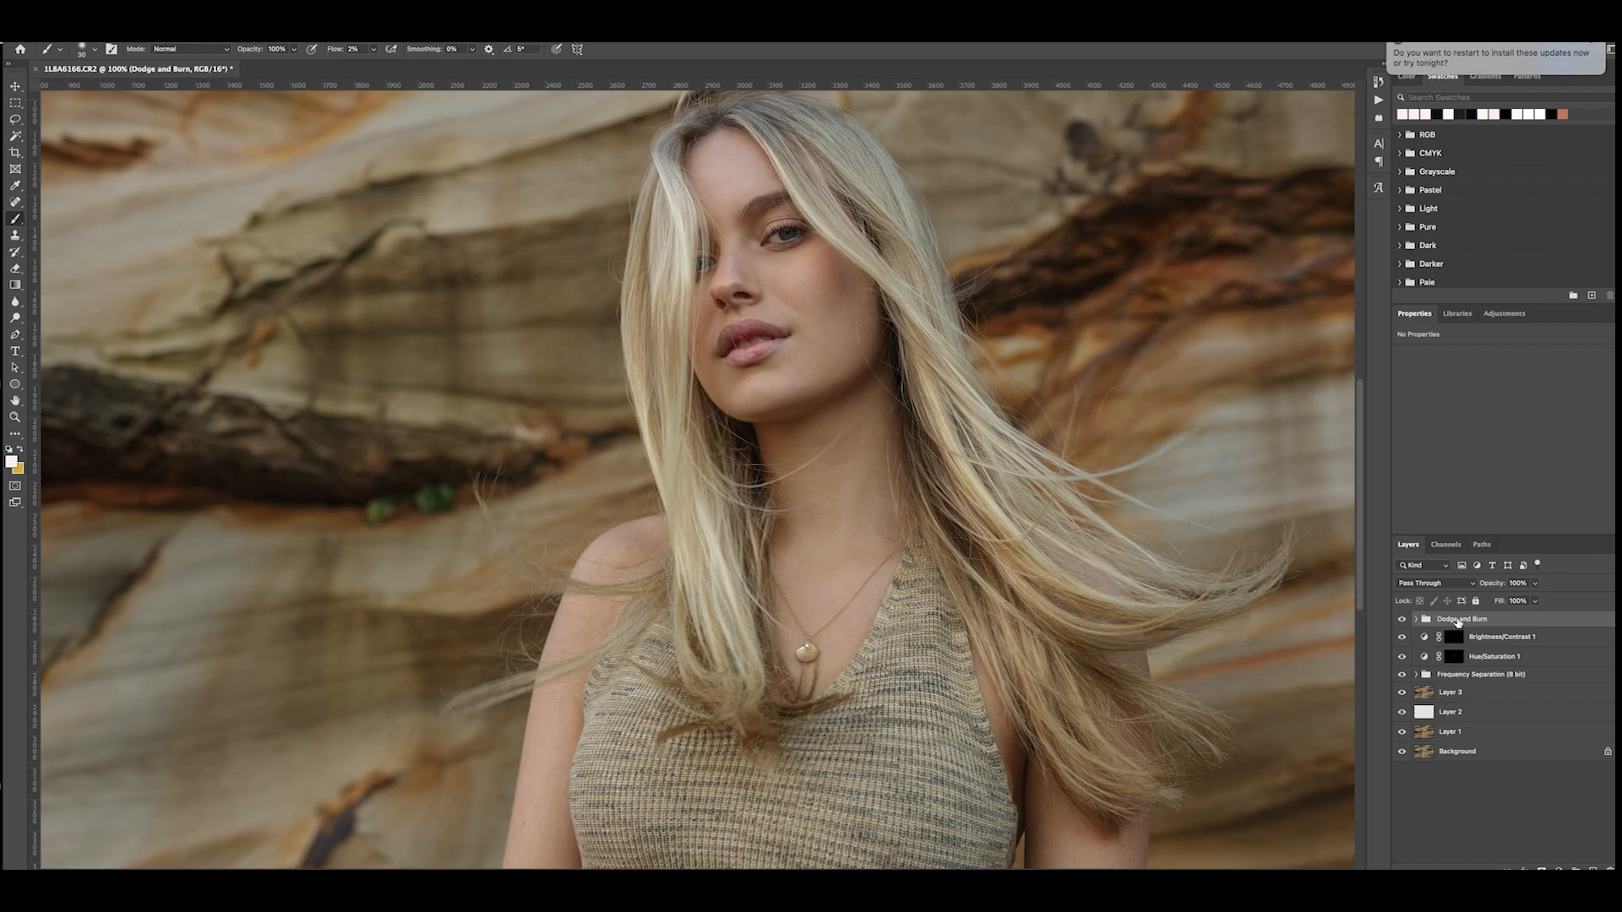
{"action": "scroll", "coordinate": [177, 95], "scroll_direction": "right", "scroll_amount": 1}
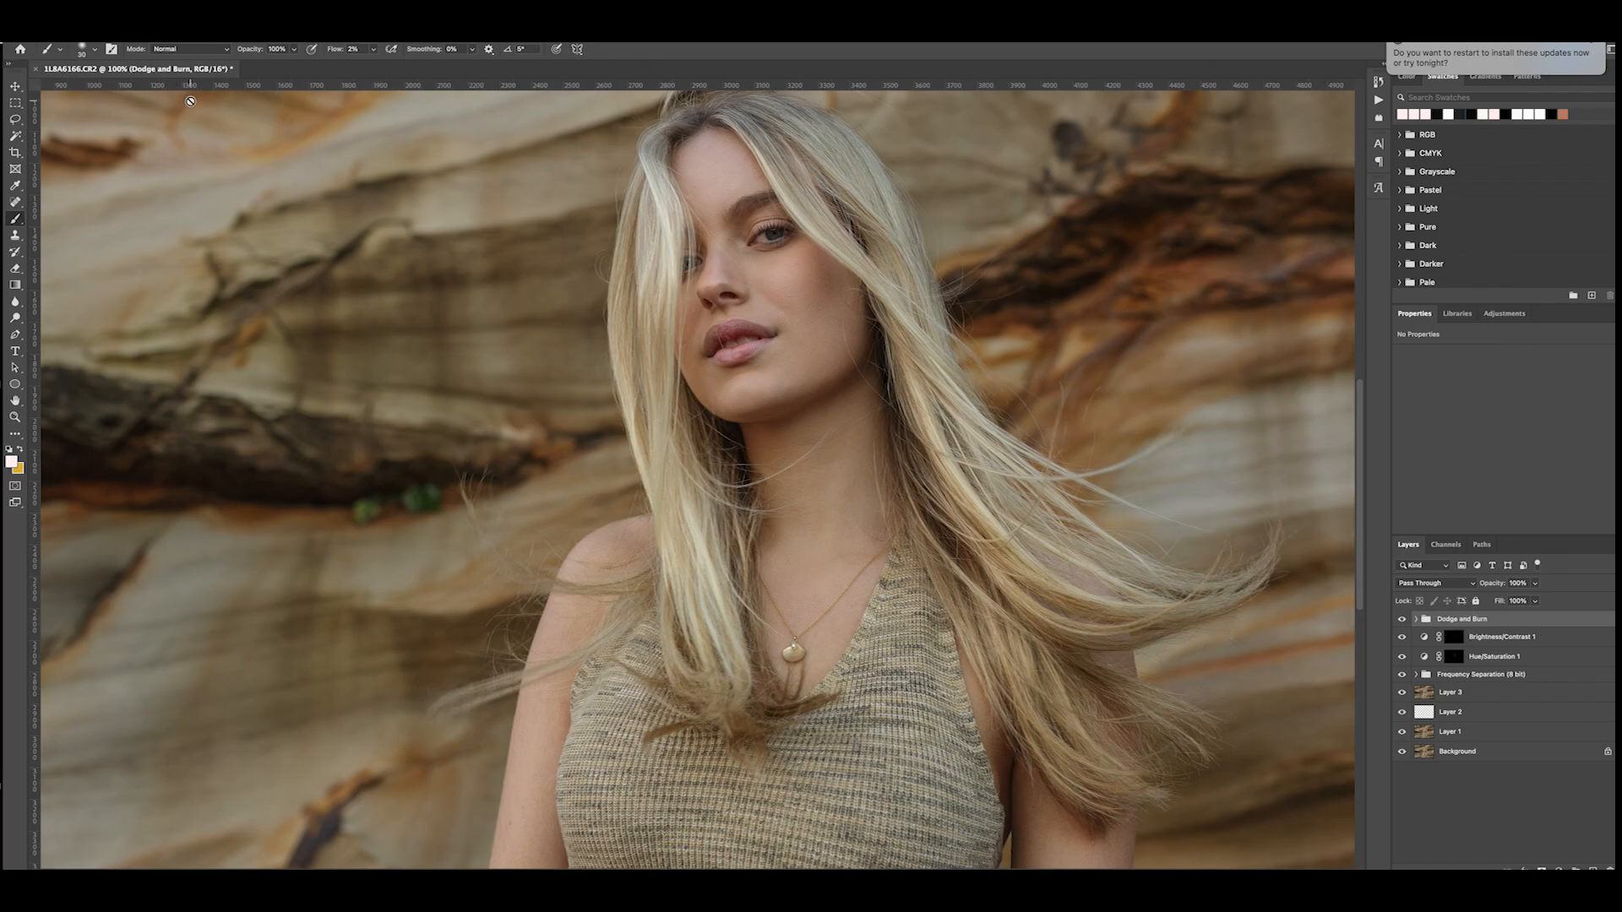
- Save the retouched document and switch to Lightroom Classic
{"action": "left_click", "coordinate": [86, 12]}
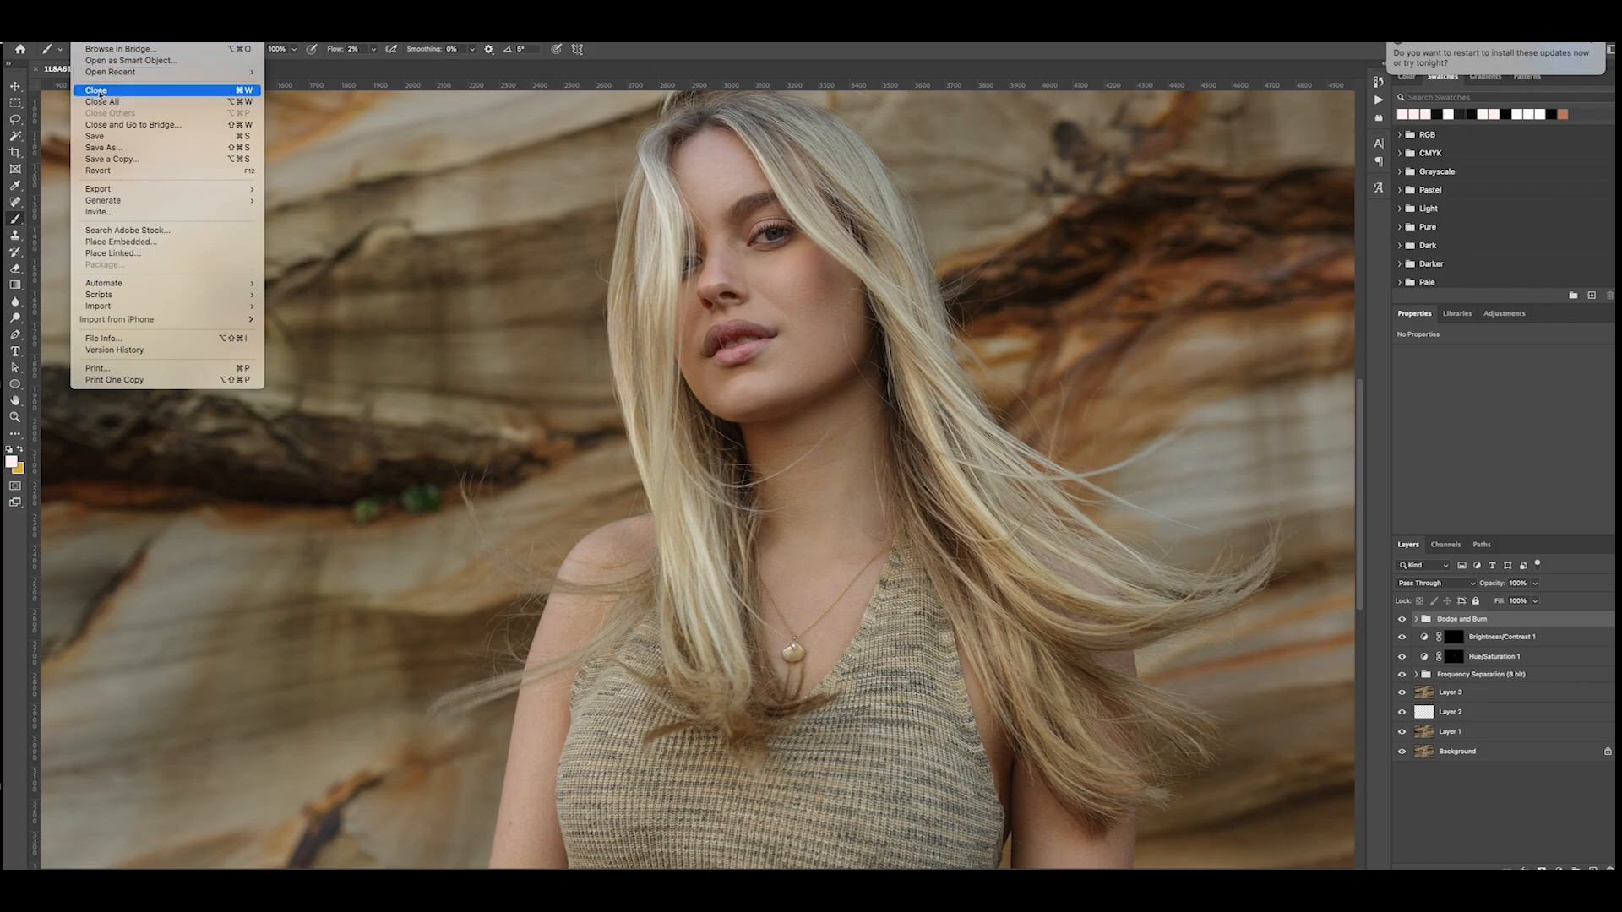
{"action": "left_click", "coordinate": [95, 136]}
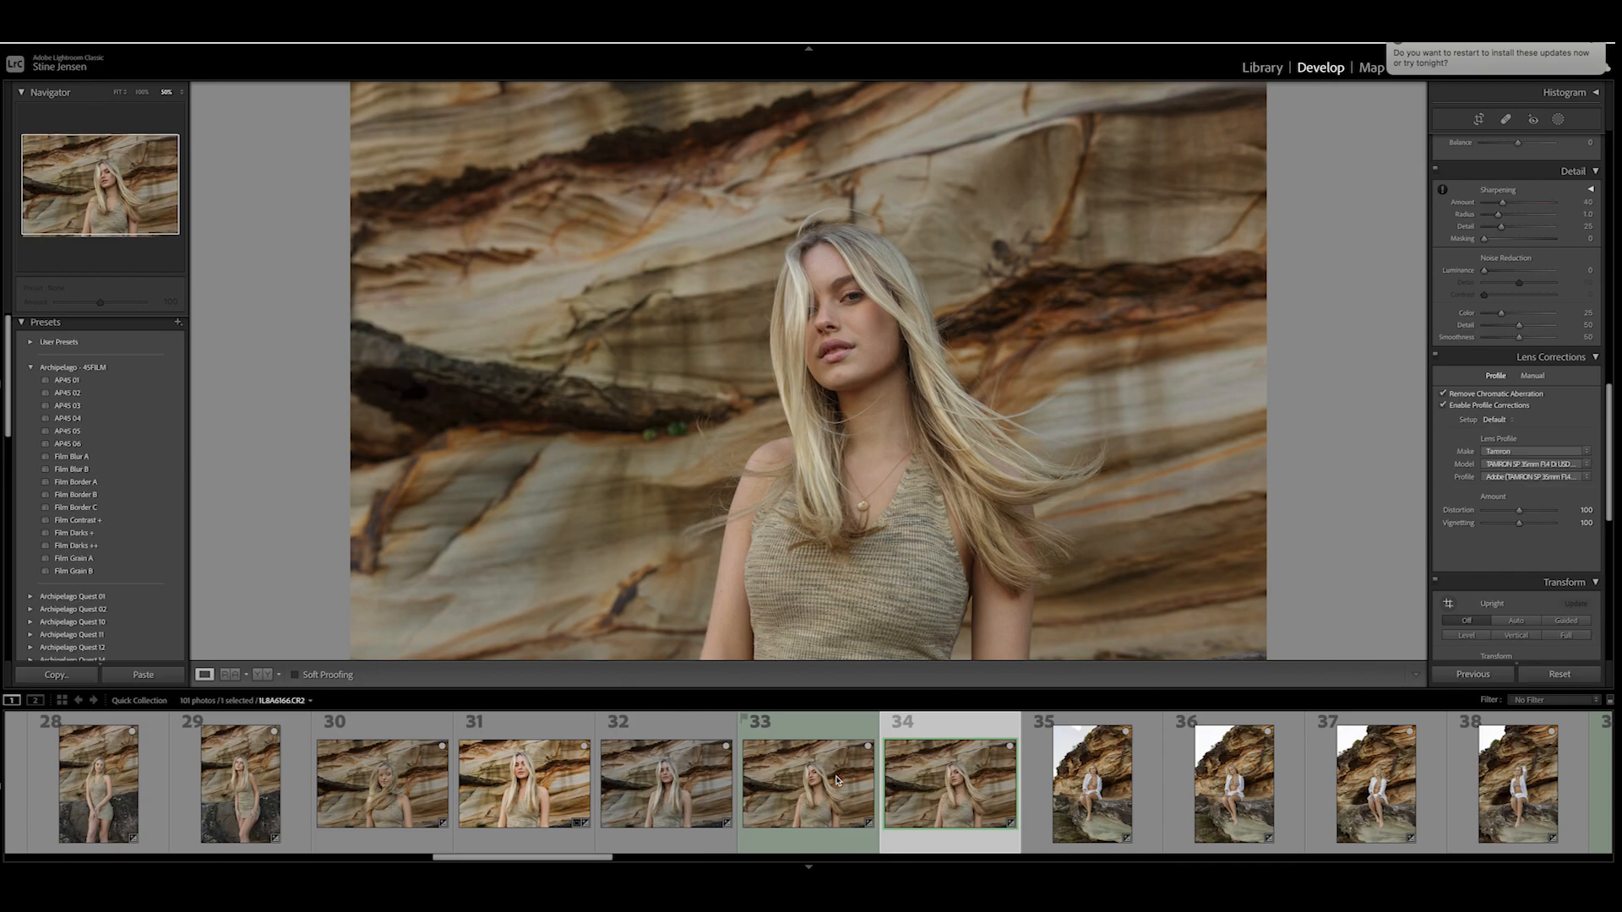
- Compare the retouched copy with the unretouched version of the portrait, photos 33 and 34
{"action": "left_click", "coordinate": [836, 779]}
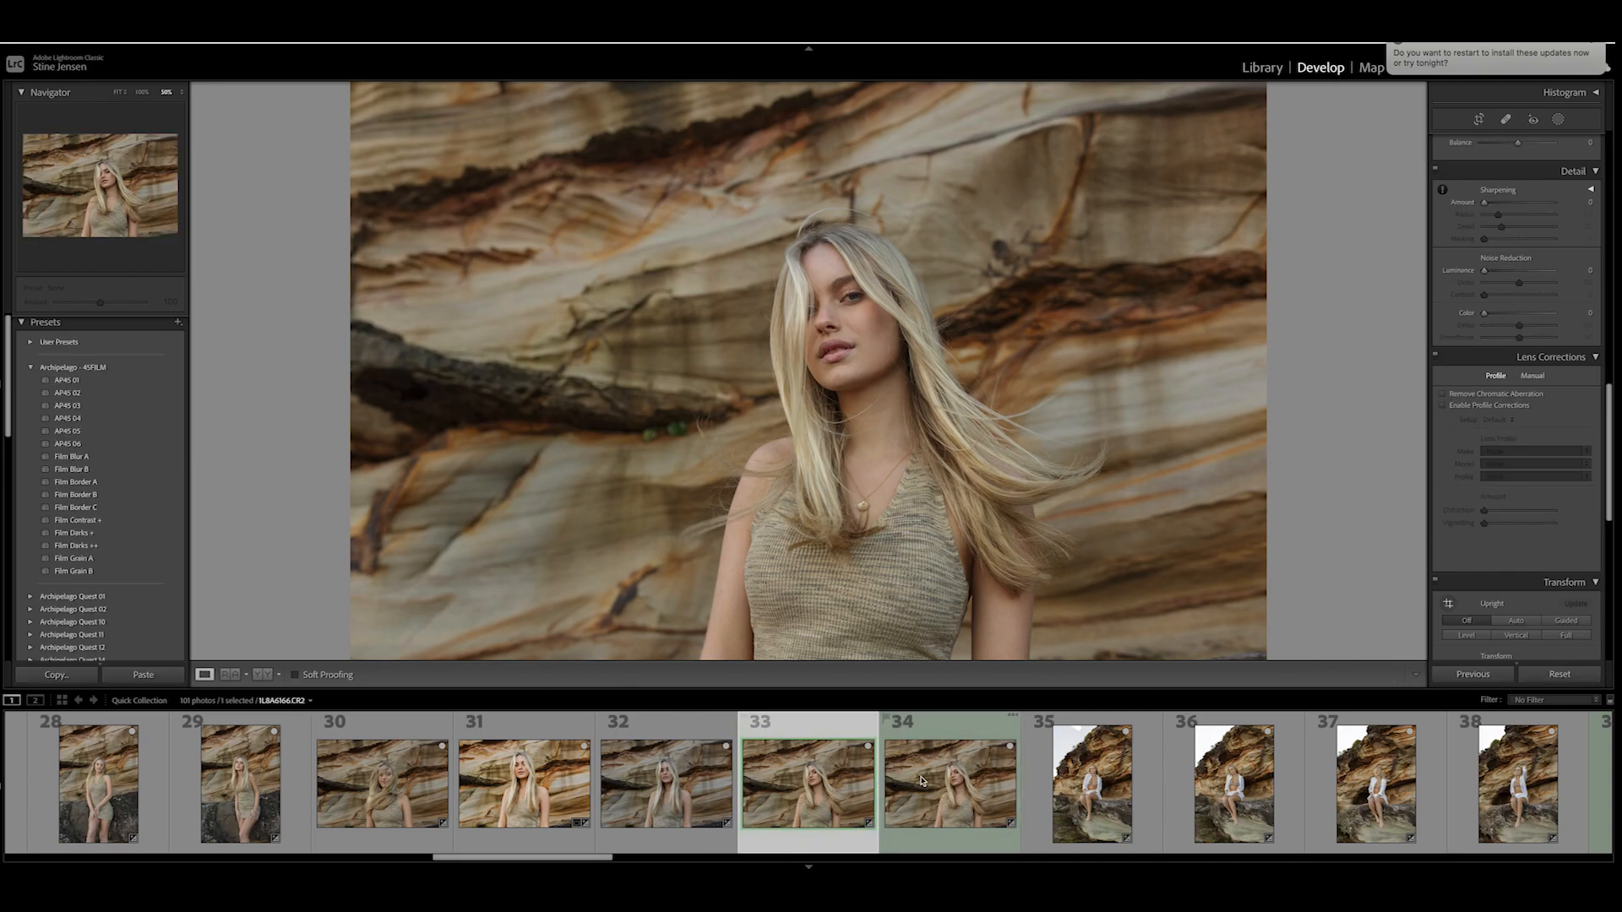
{"action": "left_click", "coordinate": [909, 819]}
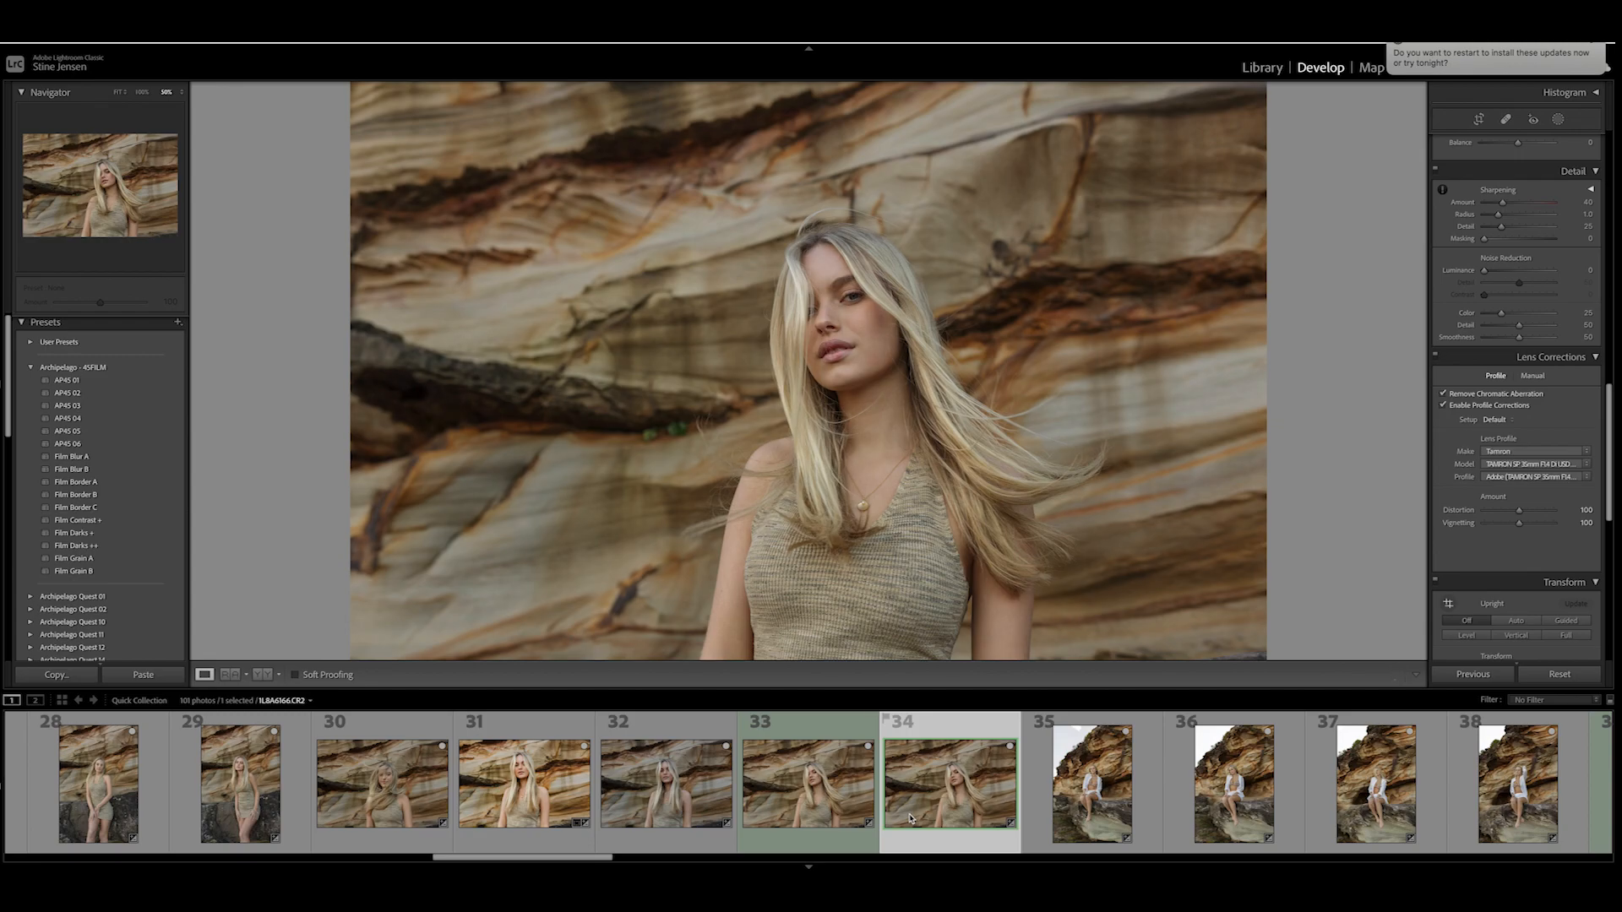
{"action": "key", "text": "super+equal"}
{"action": "key", "text": "super+equal"}
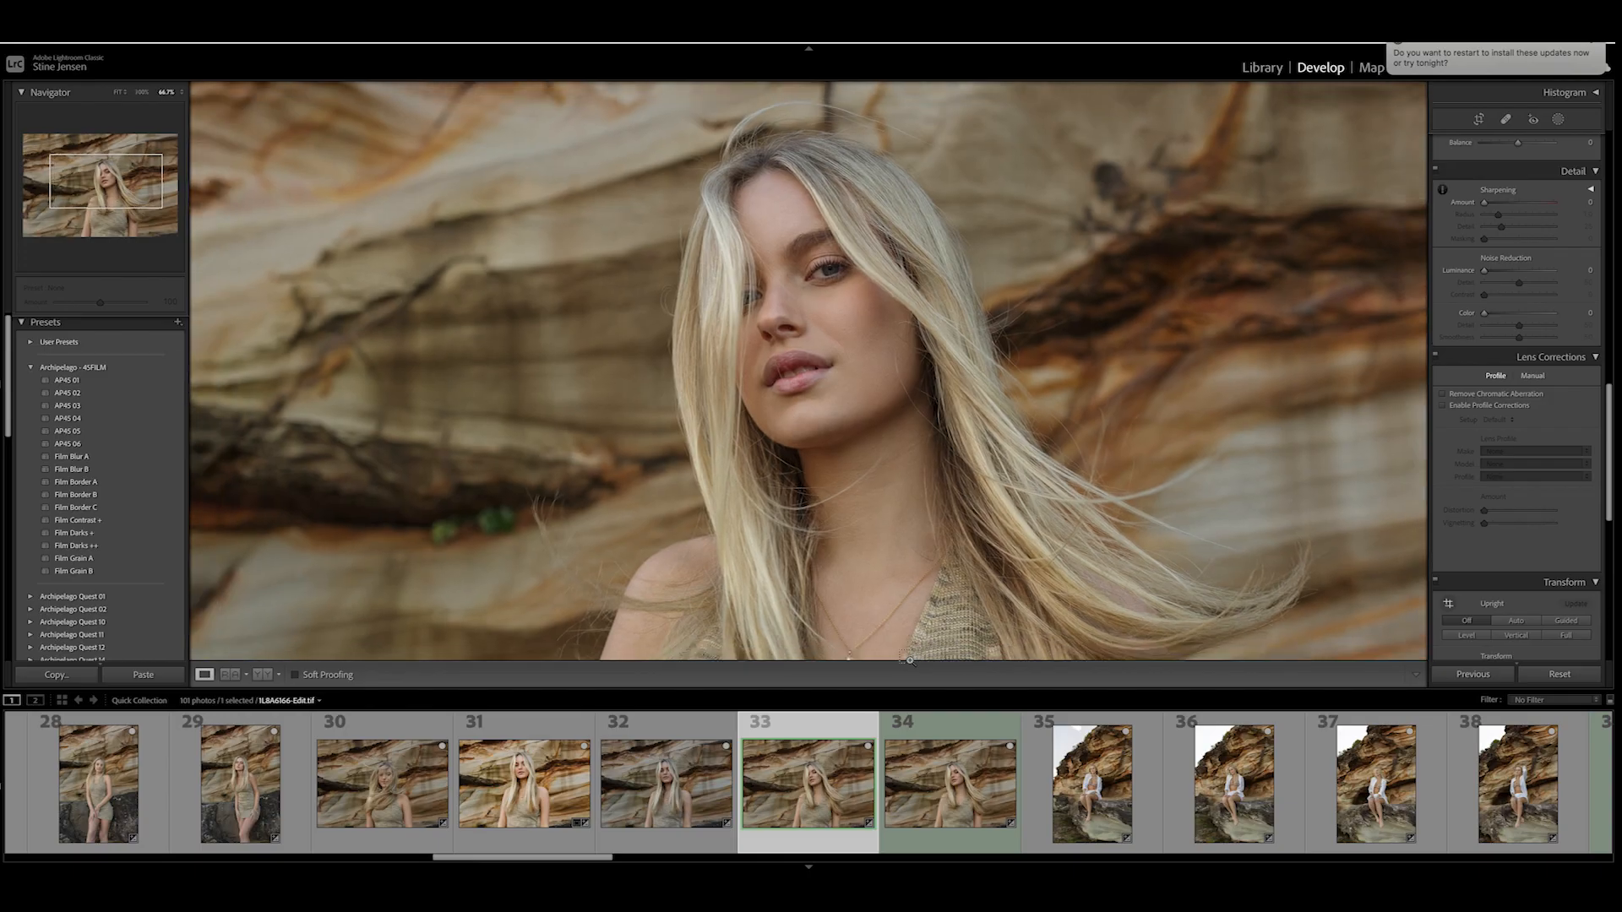
{"action": "key", "text": "super+minus"}
{"action": "key", "text": "super+minus"}
{"action": "key", "text": "super+minus"}
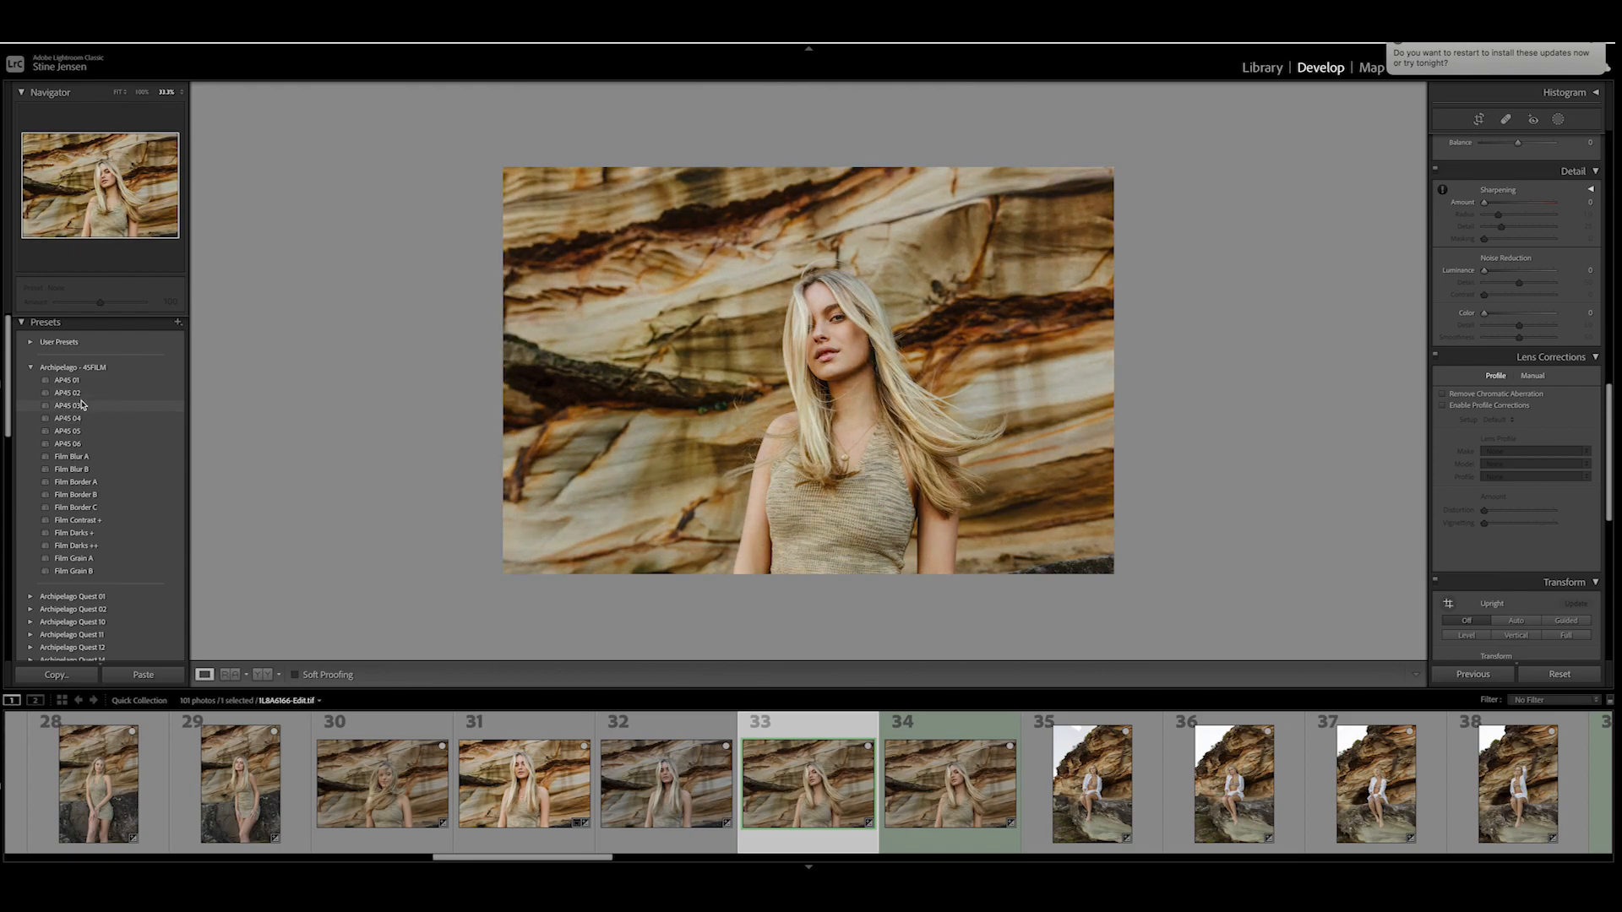
- Preview the AP4S presets of the Archipelago - 4SFILM group on the retouched photo
{"action": "scroll", "coordinate": [83, 382], "scroll_direction": "down", "scroll_amount": 1}
{"action": "scroll", "coordinate": [83, 382], "scroll_direction": "up", "scroll_amount": 1}
{"action": "scroll", "coordinate": [85, 384], "scroll_direction": "down", "scroll_amount": 1}
{"action": "scroll", "coordinate": [84, 397], "scroll_direction": "down", "scroll_amount": 1}
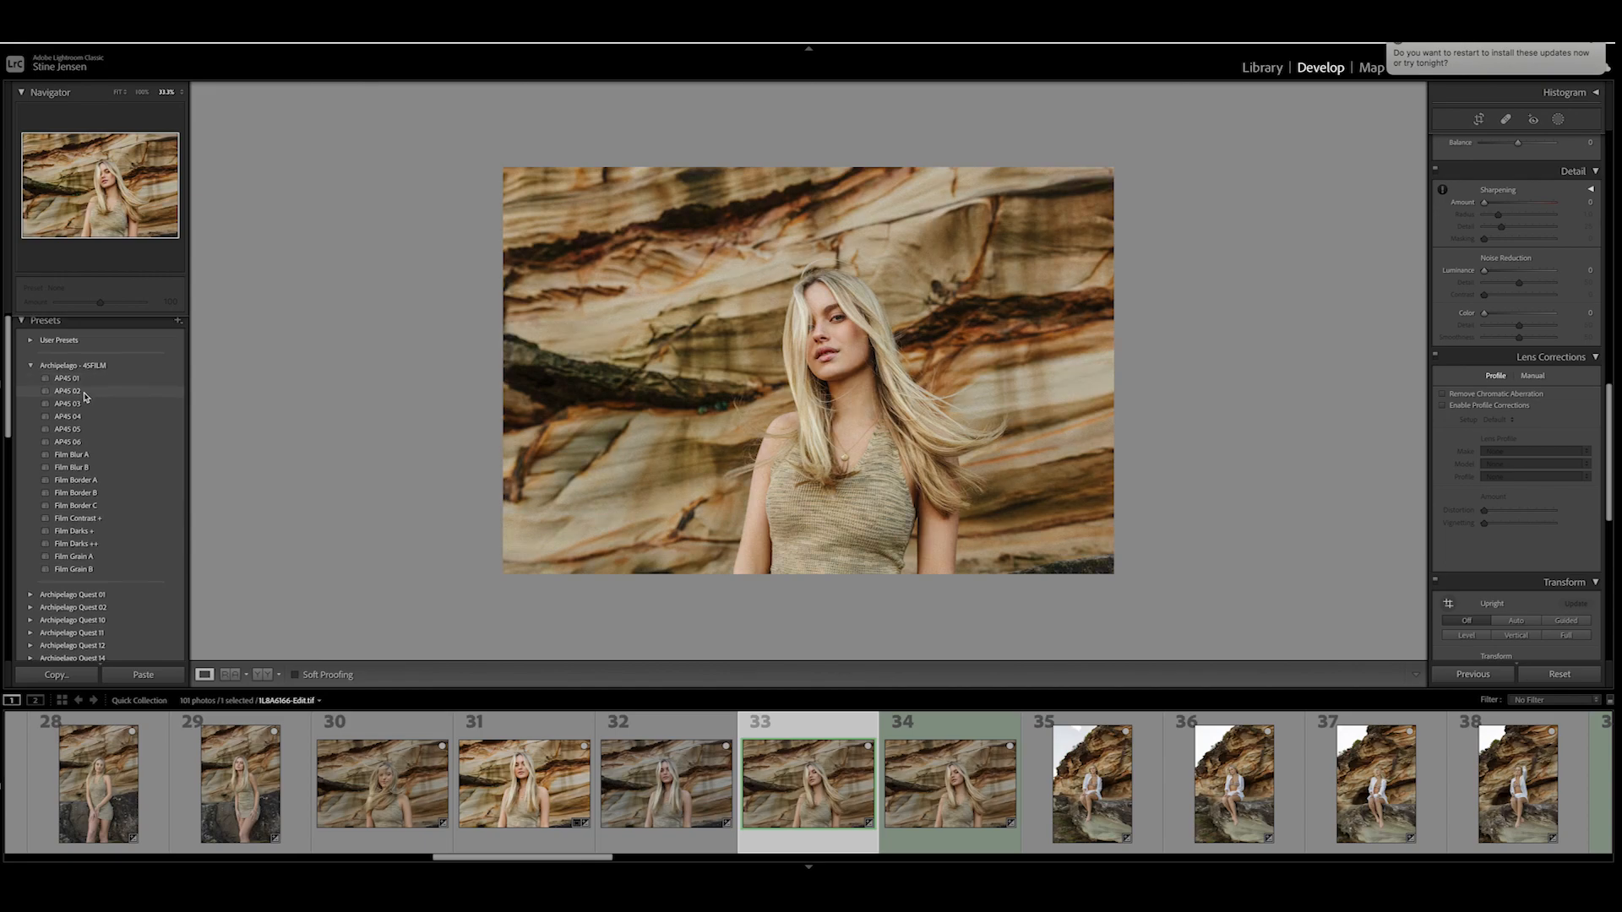
{"action": "scroll", "coordinate": [85, 410], "scroll_direction": "up", "scroll_amount": 1}
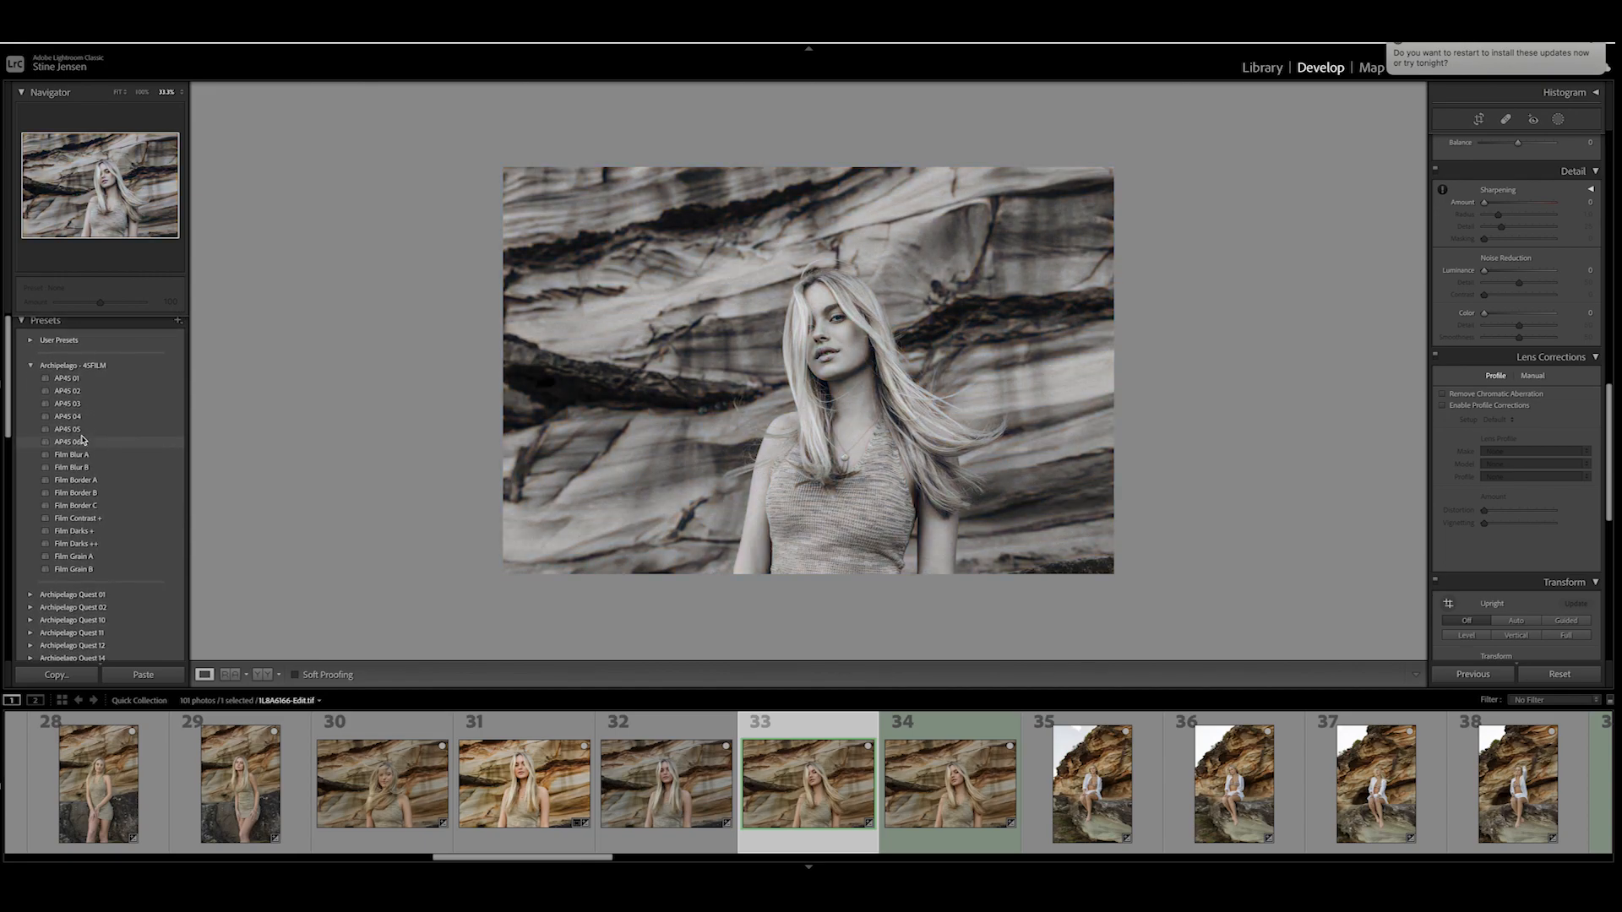
{"action": "scroll", "coordinate": [84, 432], "scroll_direction": "down", "scroll_amount": 1}
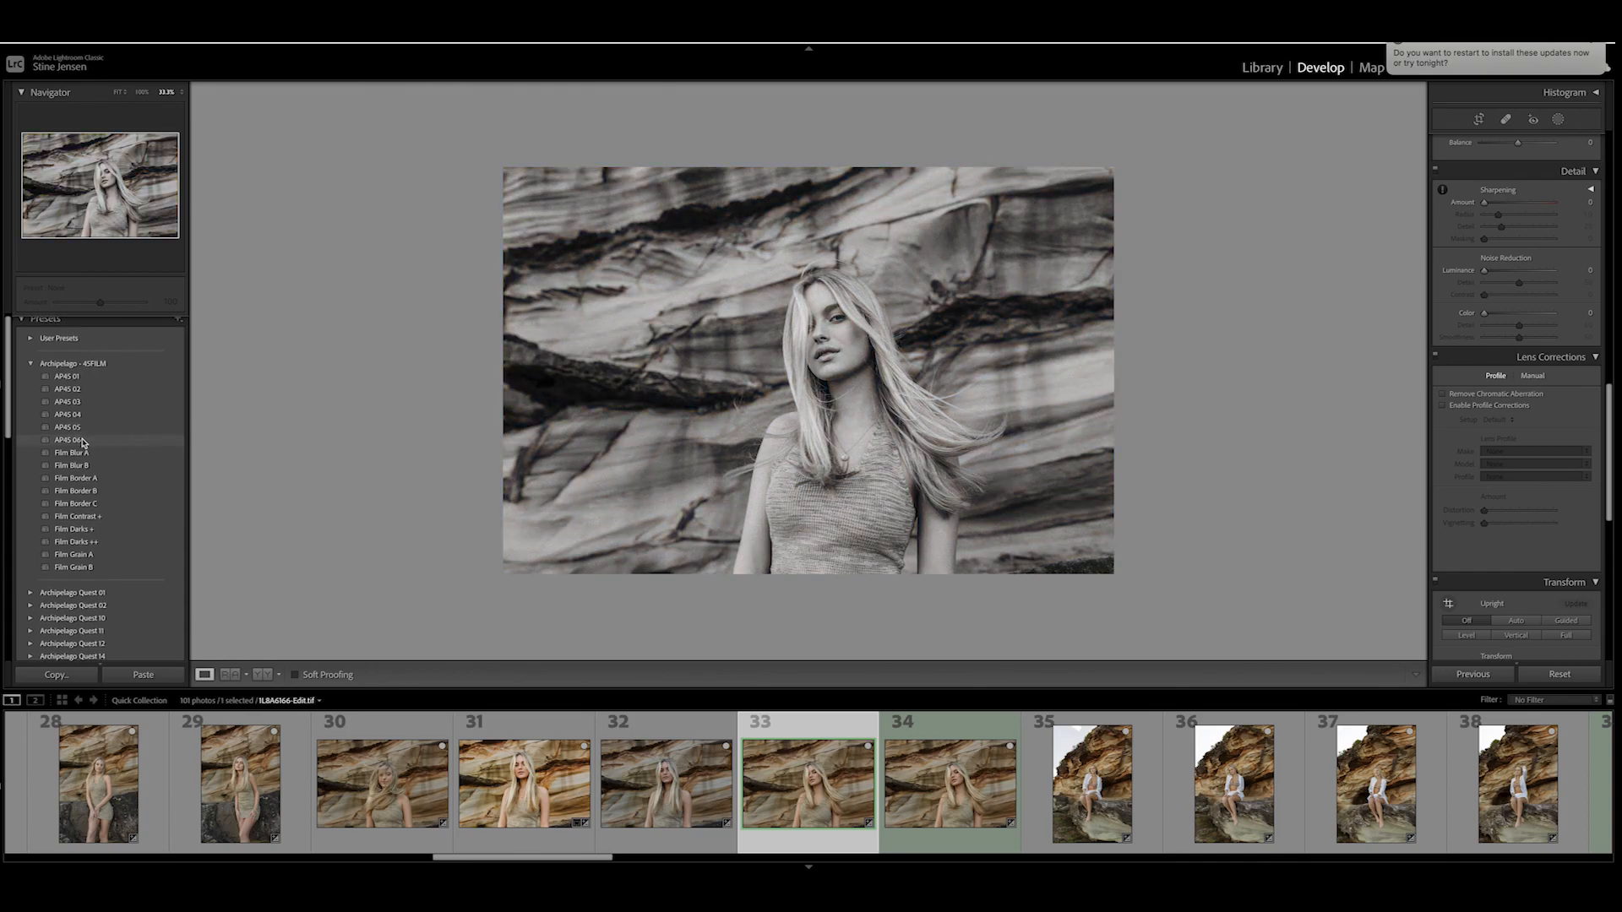
{"action": "scroll", "coordinate": [85, 378], "scroll_direction": "down", "scroll_amount": 1}
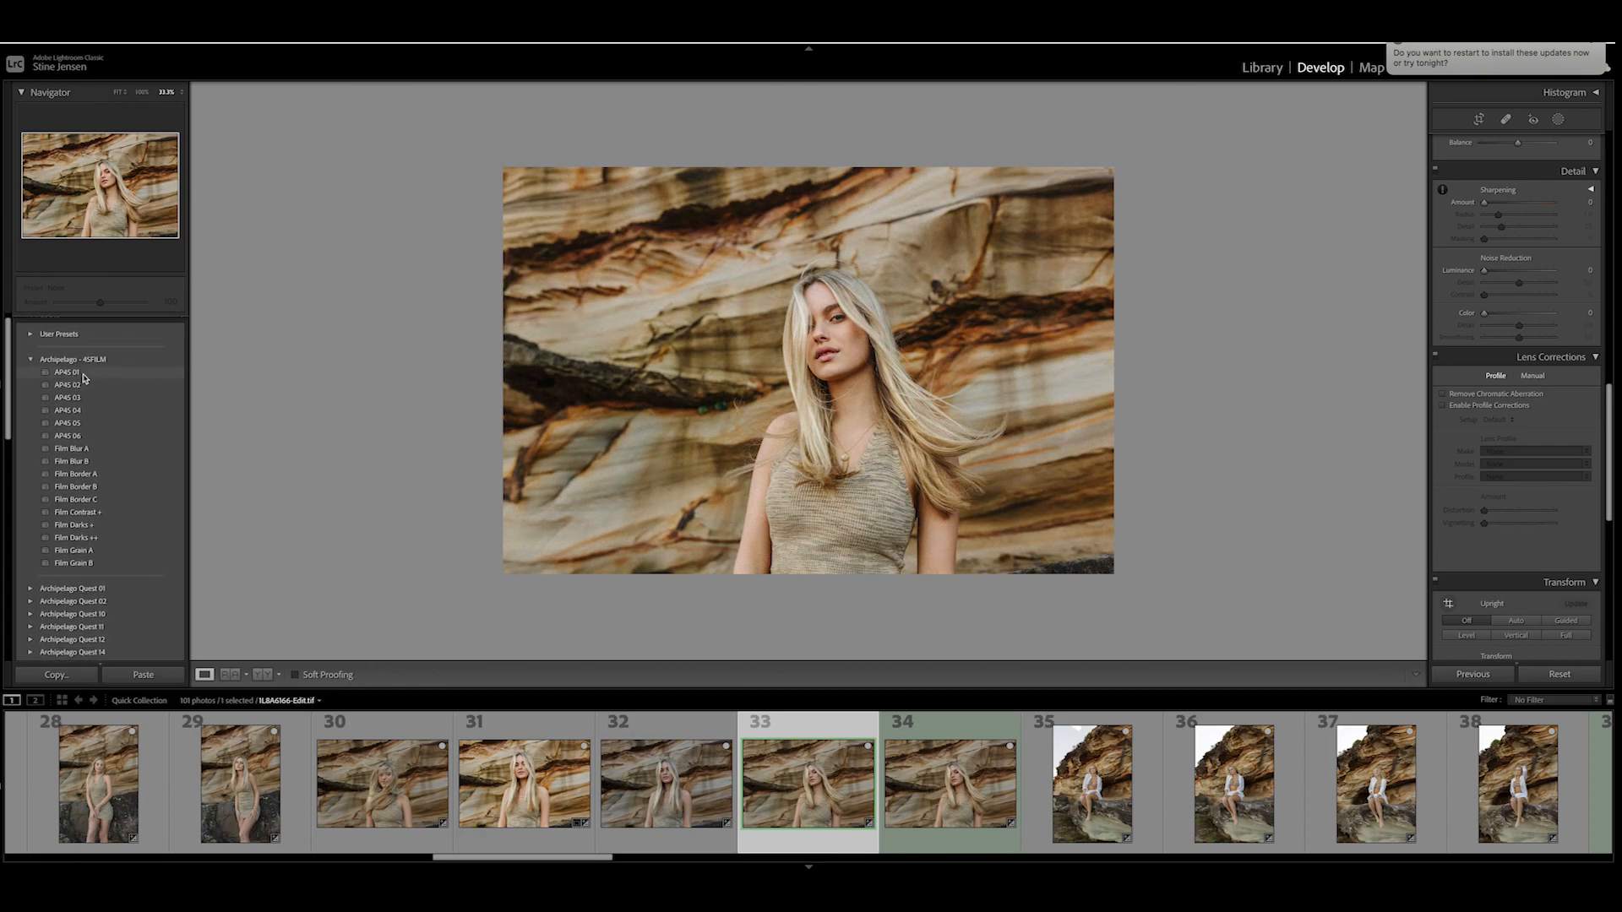
{"action": "scroll", "coordinate": [83, 378], "scroll_direction": "down", "scroll_amount": 1}
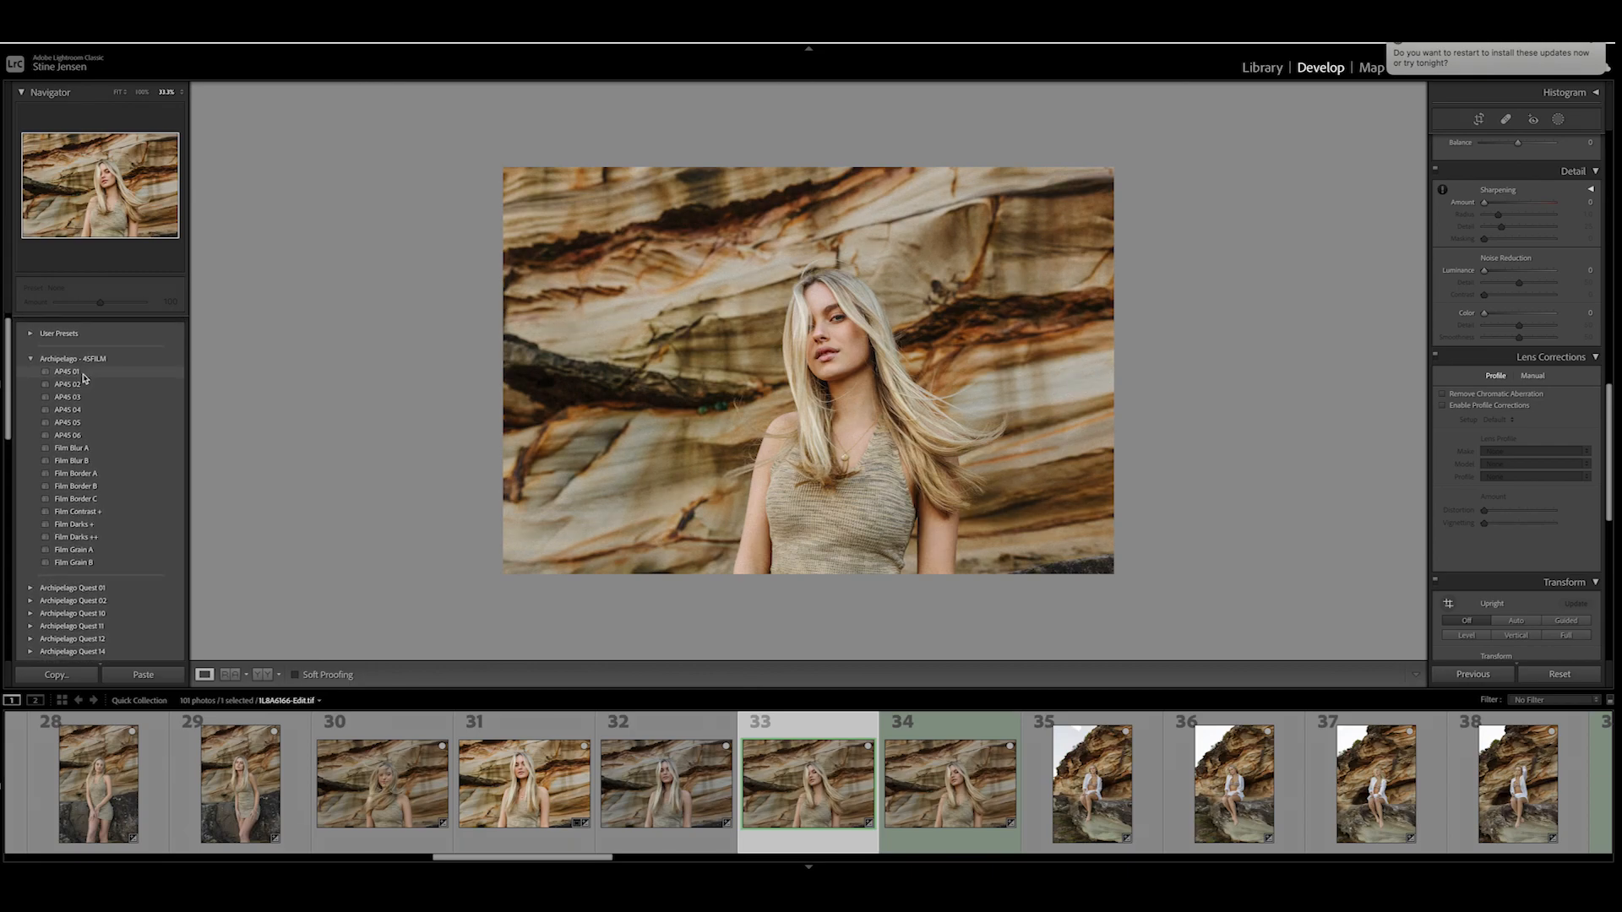
{"action": "scroll", "coordinate": [84, 375], "scroll_direction": "down", "scroll_amount": 1}
- Apply the AP4S 01 preset to the retouched photo
{"action": "left_click", "coordinate": [90, 368]}
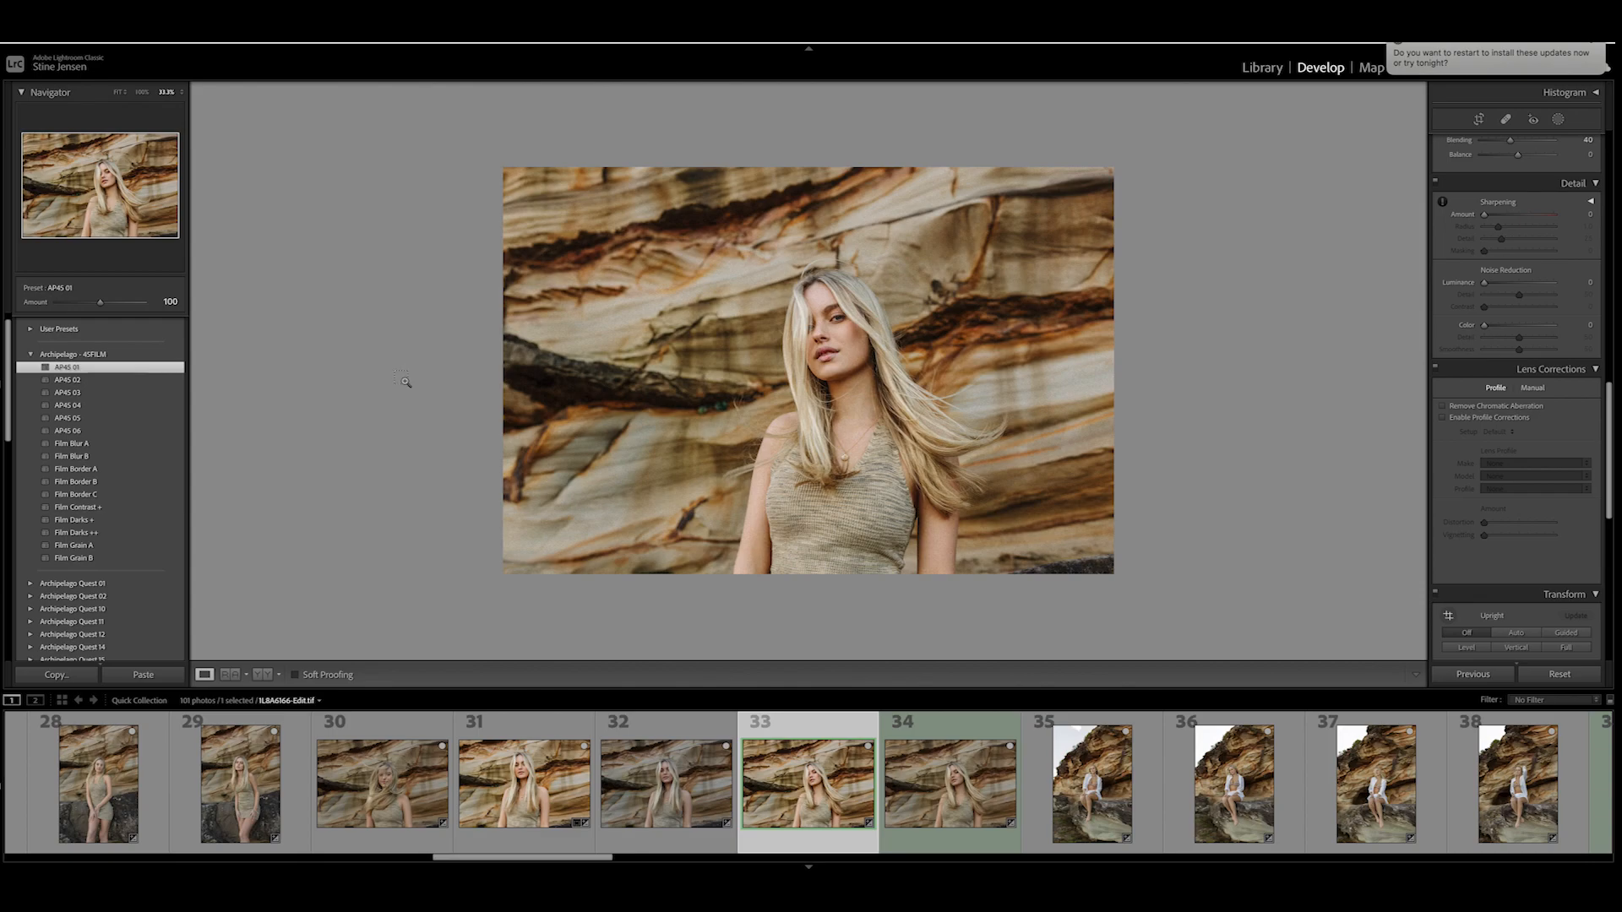
{"action": "left_click", "coordinate": [404, 380]}
{"action": "scroll", "coordinate": [512, 392], "scroll_direction": "down", "scroll_amount": 4}
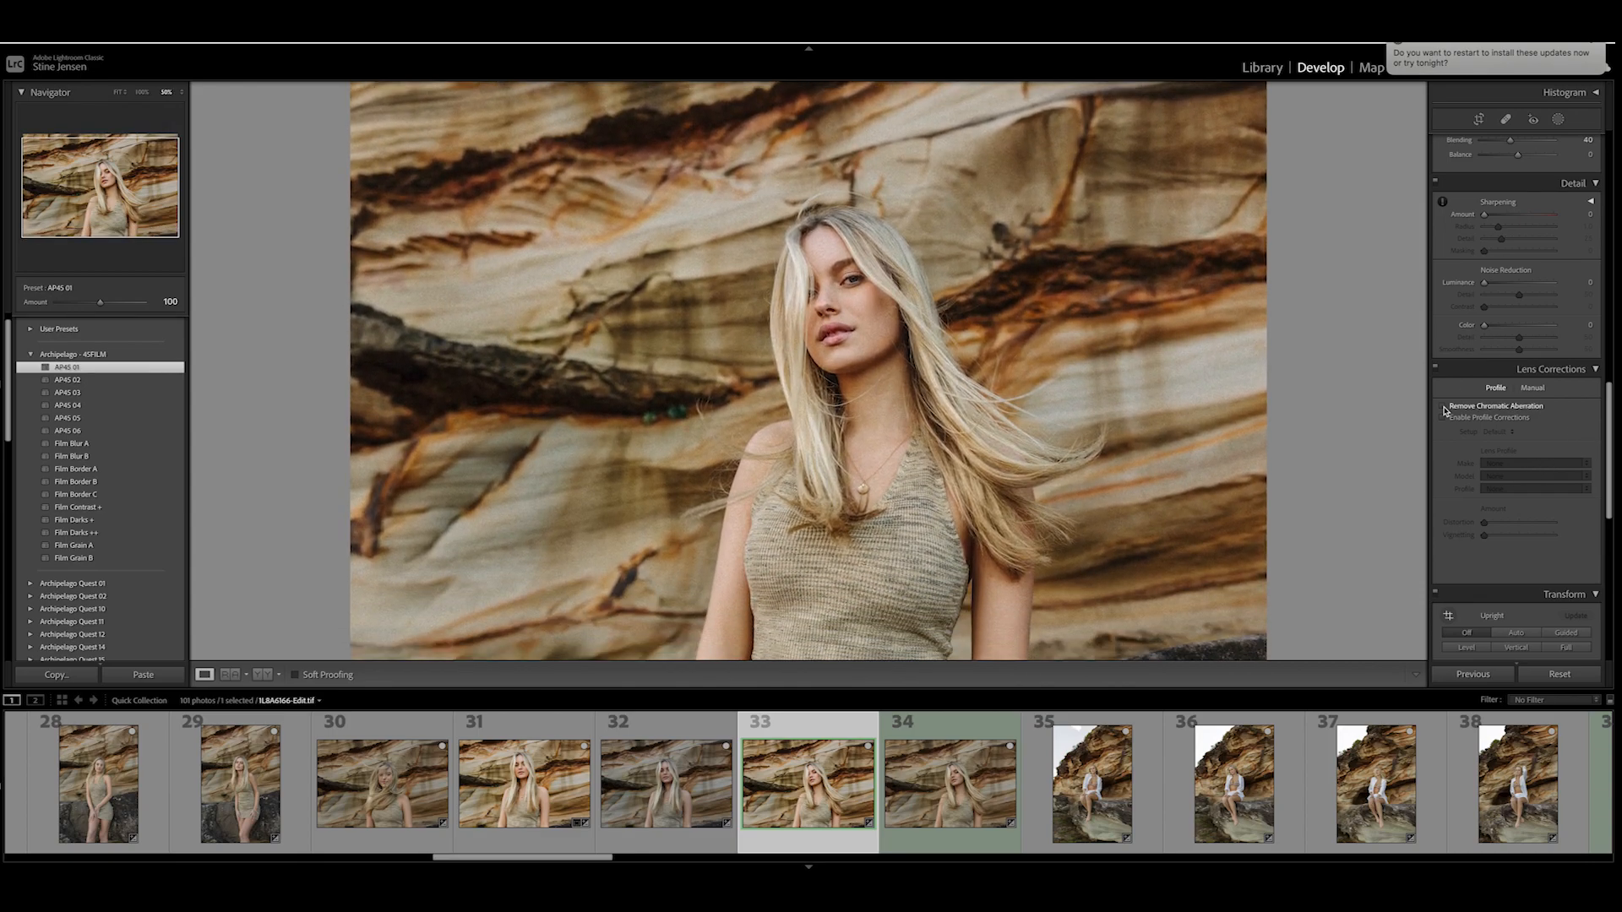
{"action": "scroll", "coordinate": [1444, 407], "scroll_direction": "up", "scroll_amount": 1}
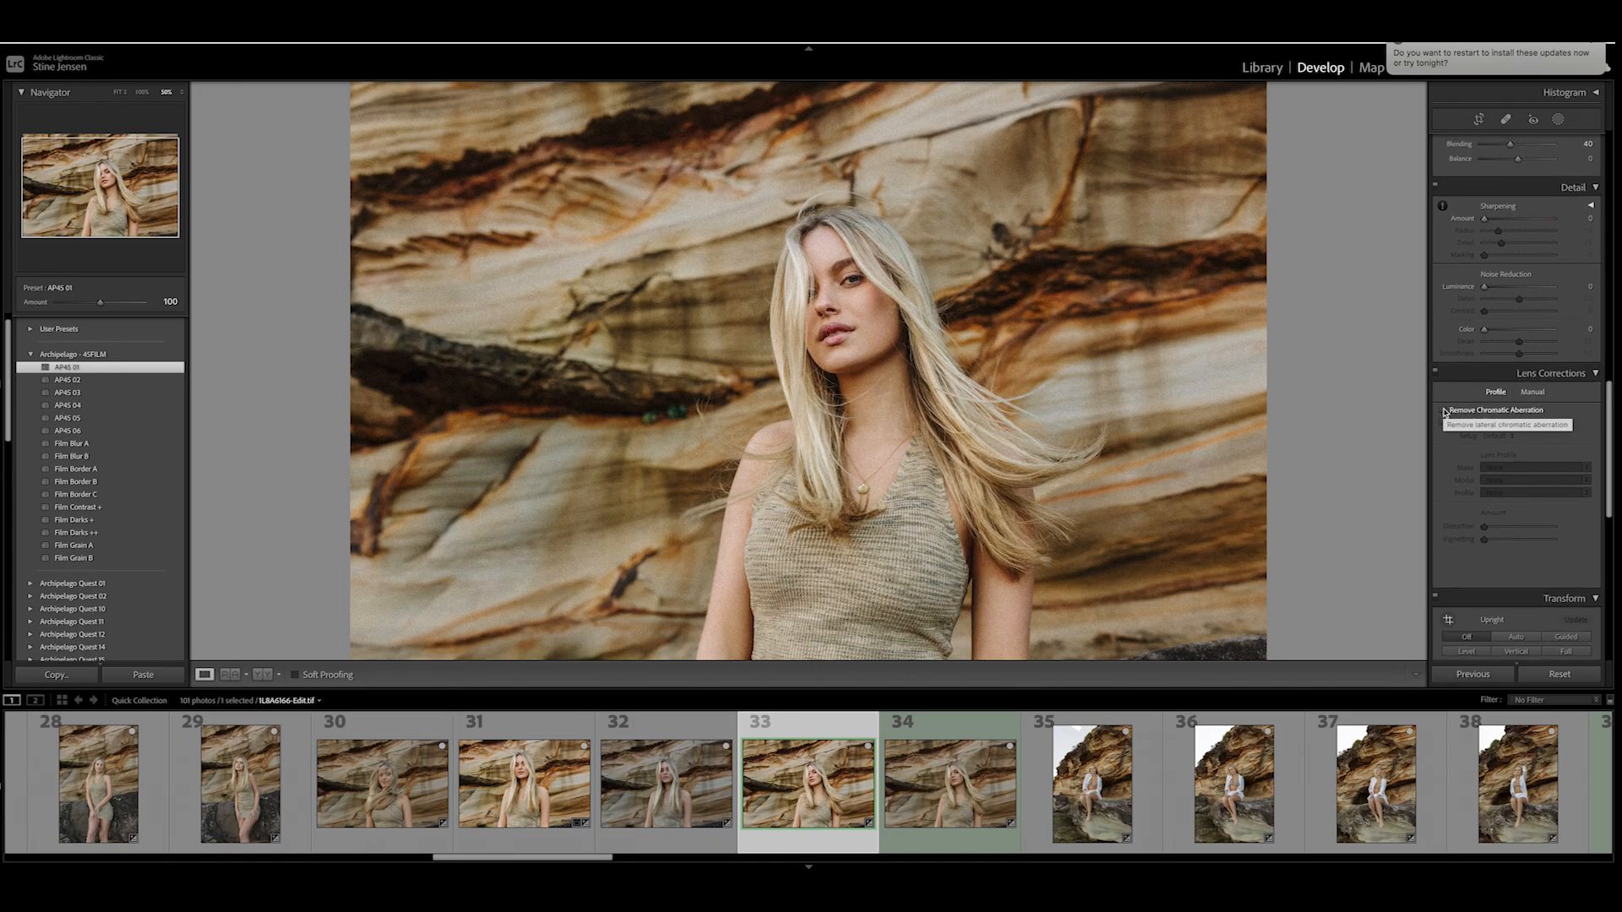
- Enable chromatic aberration removal and profile corrections in the Lens Corrections of the retouched photo
{"action": "scroll", "coordinate": [1445, 412], "scroll_direction": "up", "scroll_amount": 1}
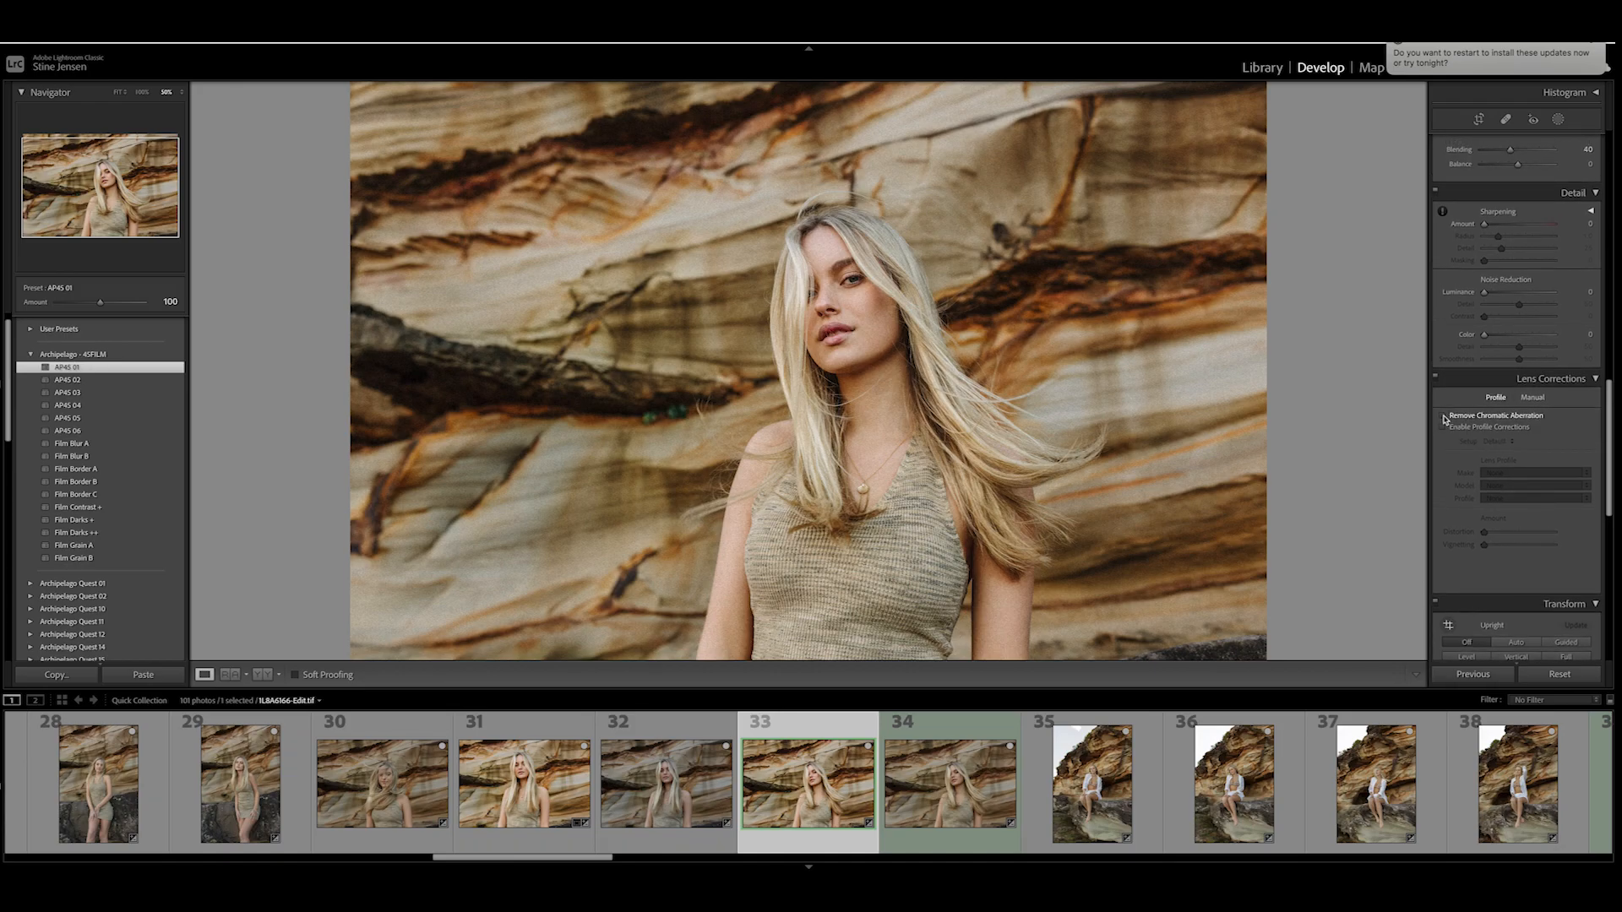
{"action": "left_click", "coordinate": [1443, 417]}
{"action": "scroll", "coordinate": [1444, 429], "scroll_direction": "up", "scroll_amount": 1}
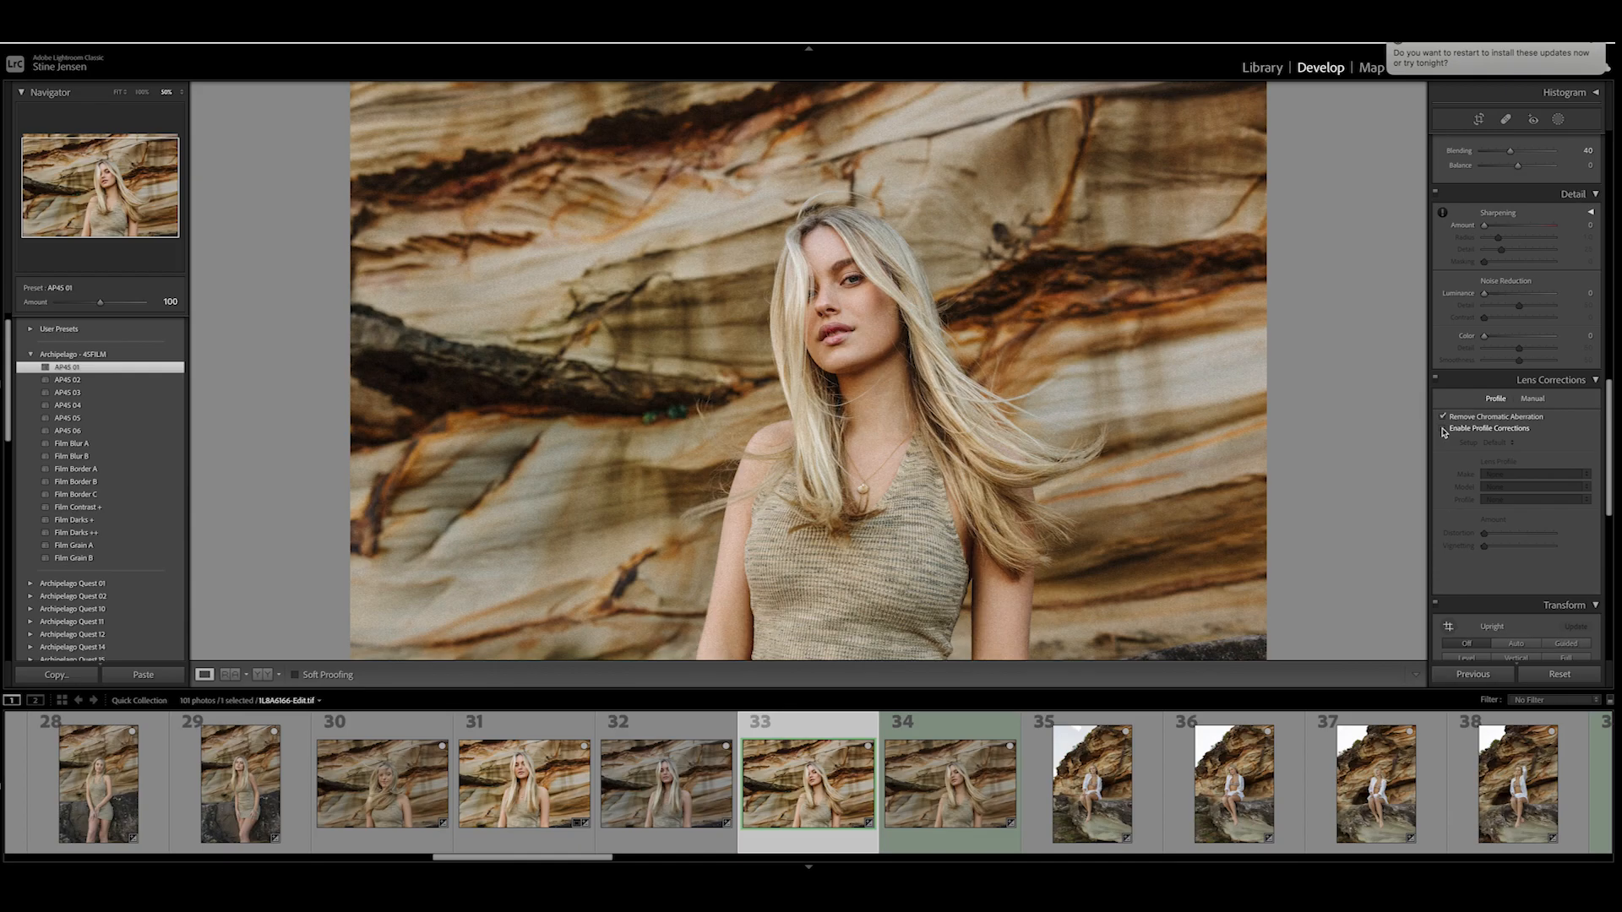
{"action": "left_click", "coordinate": [1444, 429]}
{"action": "scroll", "coordinate": [1444, 432], "scroll_direction": "up", "scroll_amount": 1}
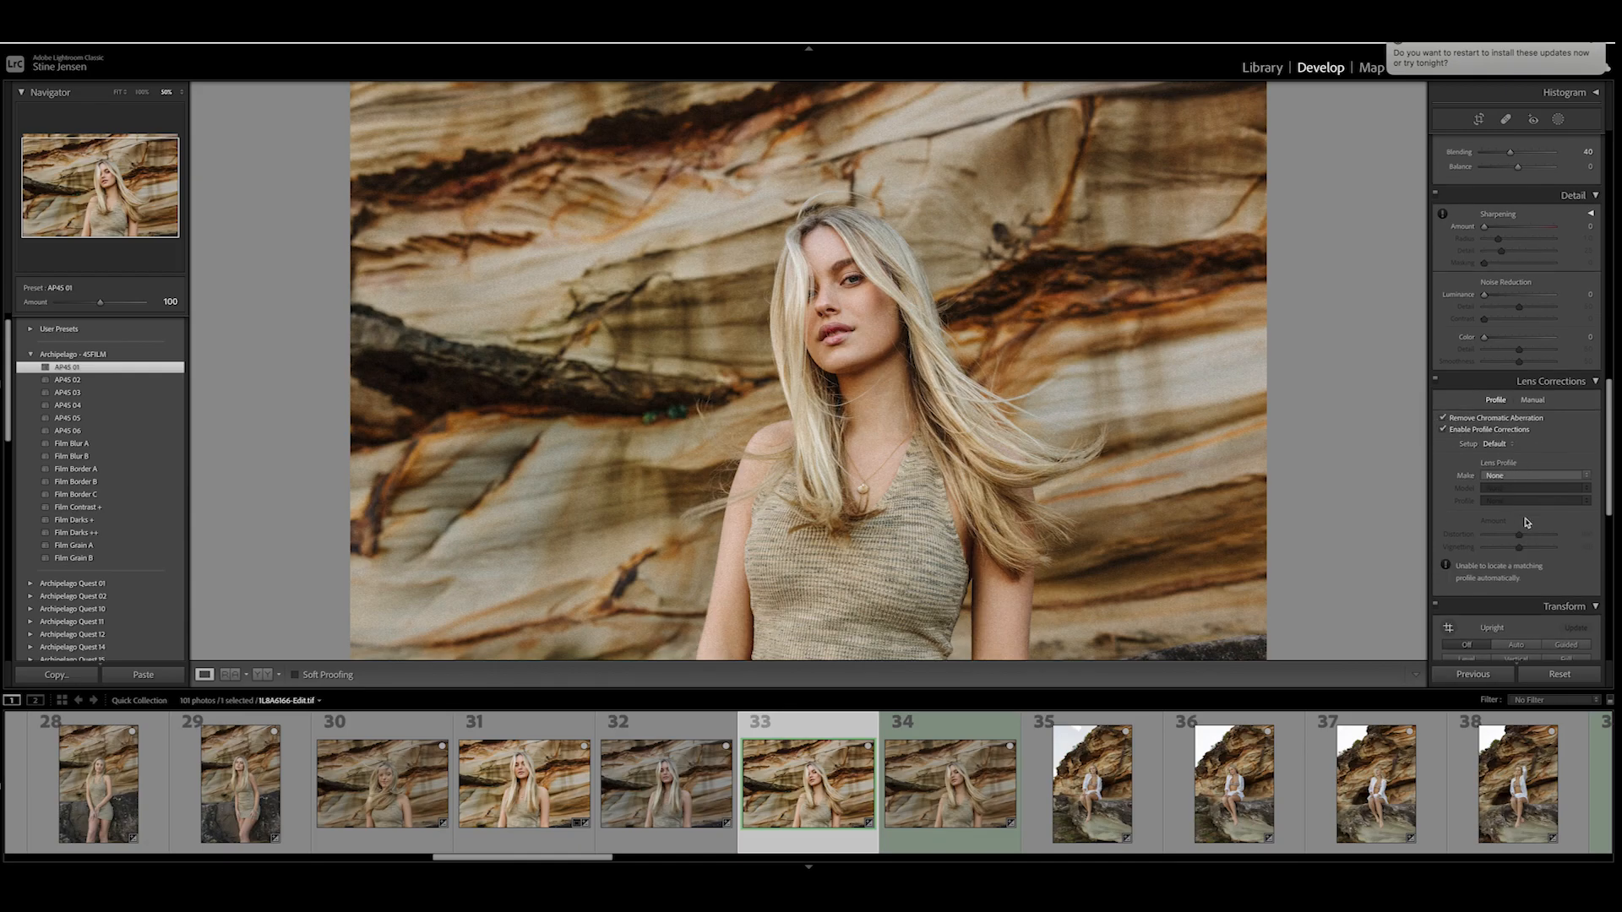
- Reduce the 4SFILM DENSITY profile amount to about 75 and set the contrast to -28
{"action": "scroll", "coordinate": [1528, 522], "scroll_direction": "down", "scroll_amount": 4}
{"action": "scroll", "coordinate": [1528, 522], "scroll_direction": "up", "scroll_amount": 6}
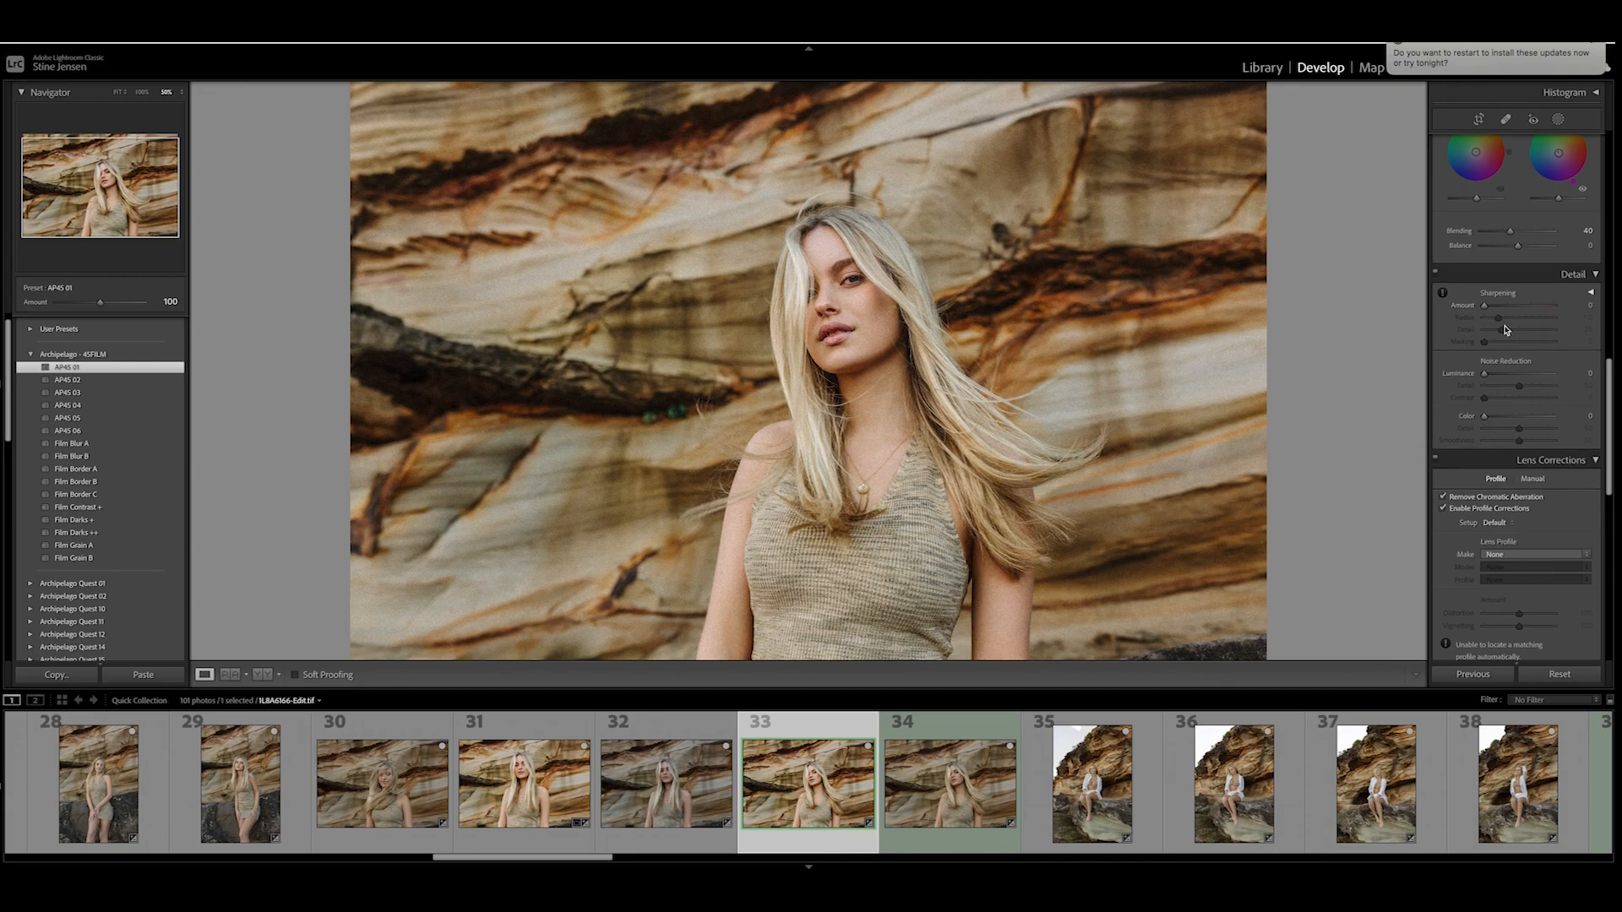
{"action": "scroll", "coordinate": [1495, 326], "scroll_direction": "up", "scroll_amount": 1}
{"action": "scroll", "coordinate": [1486, 351], "scroll_direction": "up", "scroll_amount": 12}
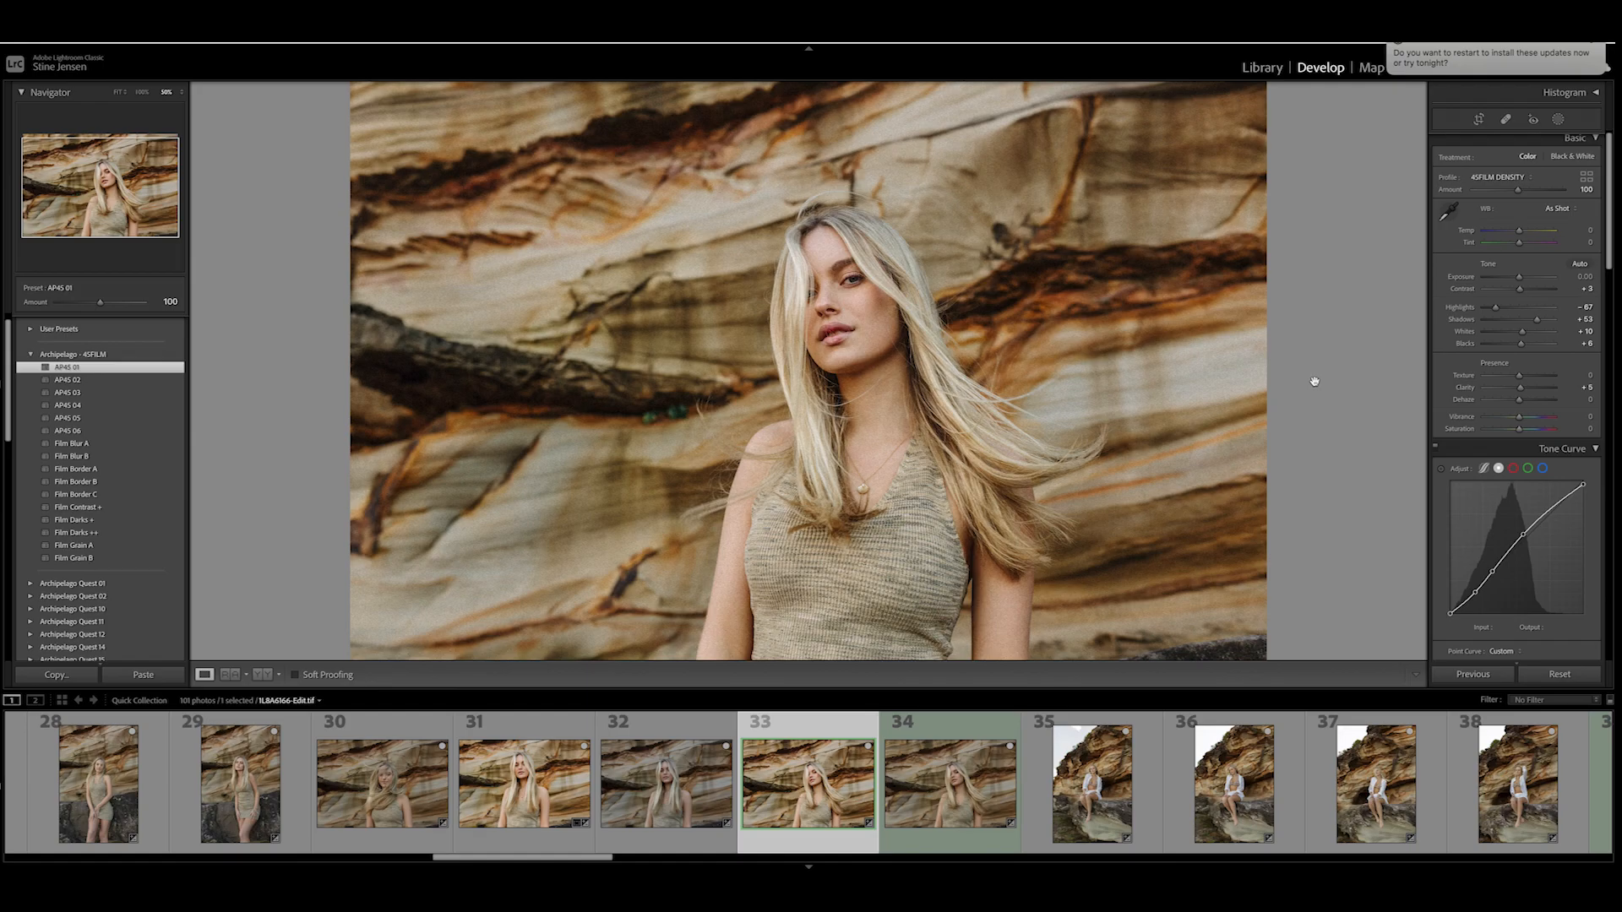
{"action": "scroll", "coordinate": [1516, 269], "scroll_direction": "down", "scroll_amount": 1}
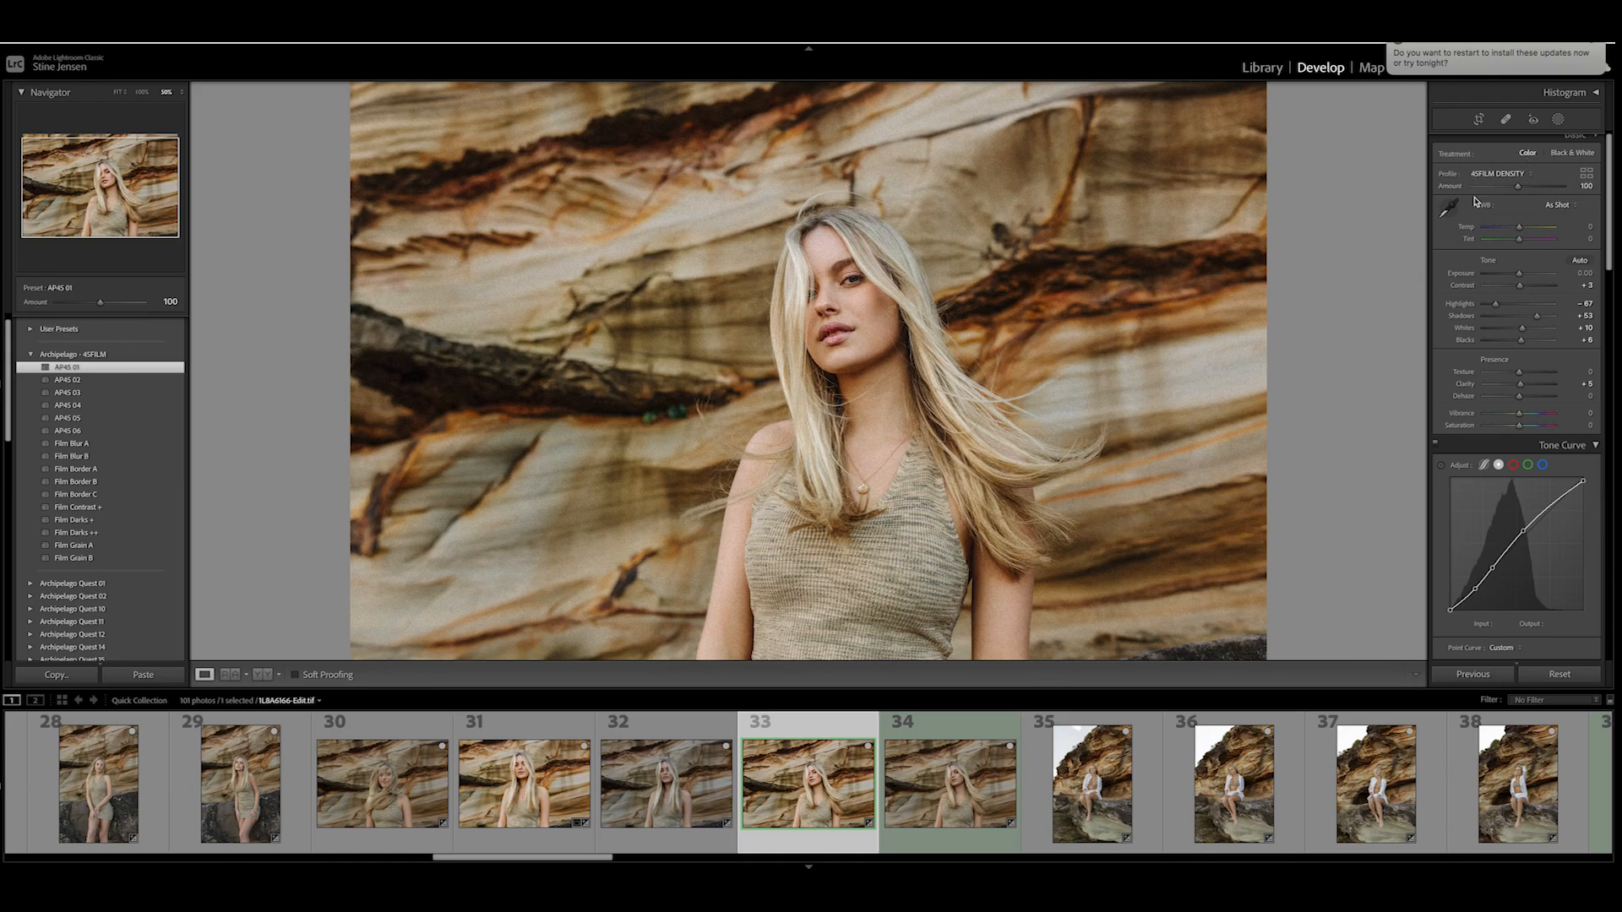
{"action": "left_click", "coordinate": [1527, 174]}
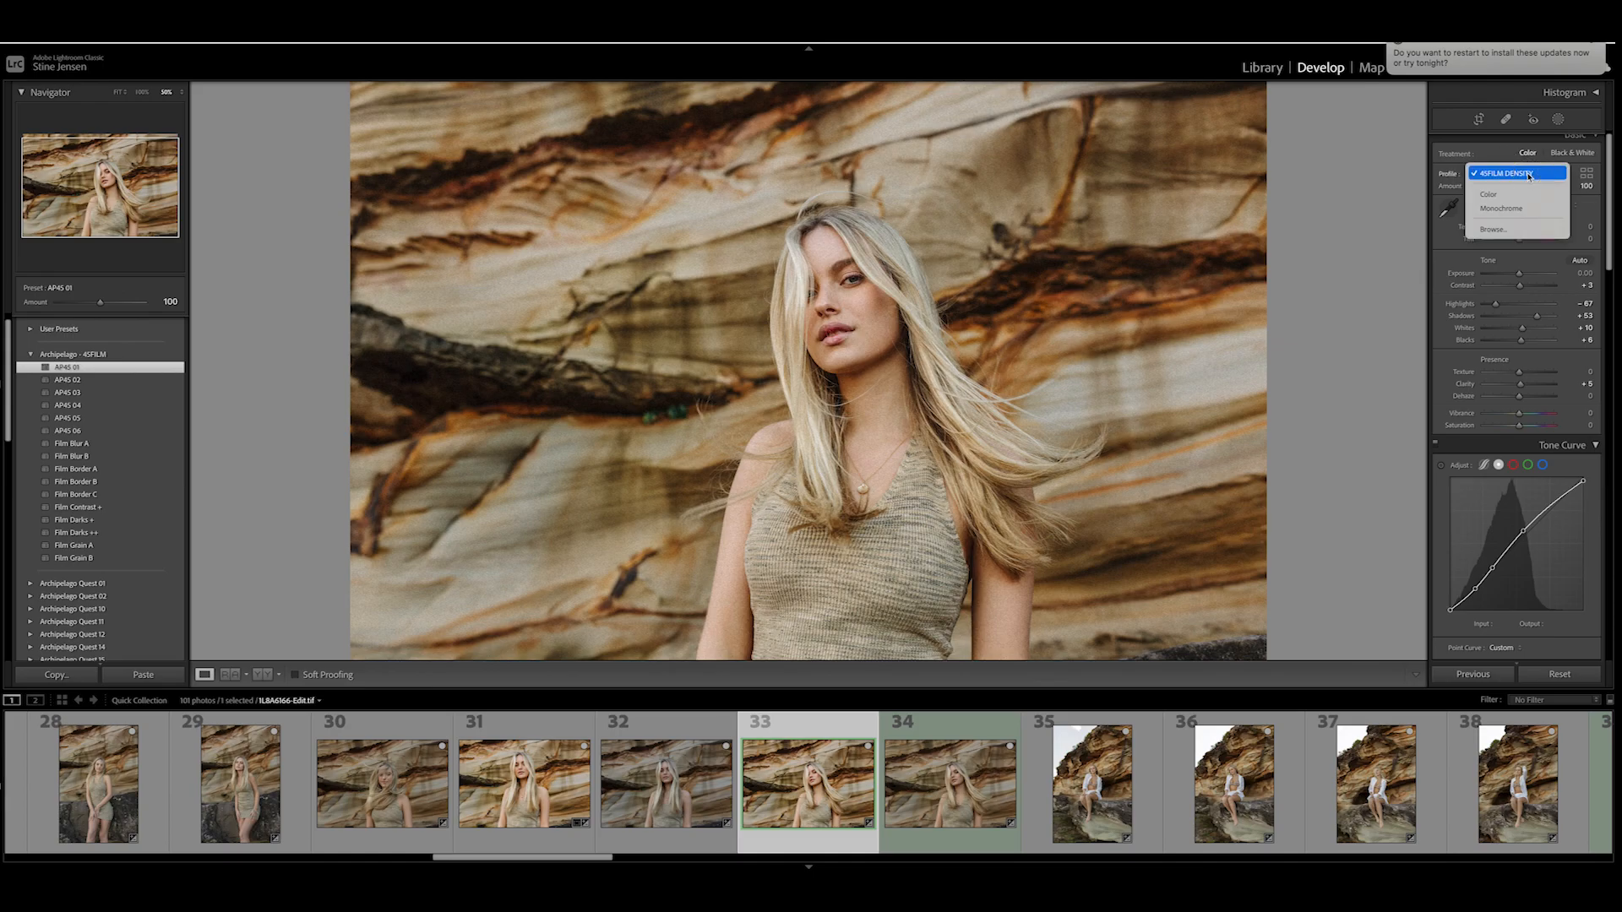
{"action": "left_click", "coordinate": [1529, 174]}
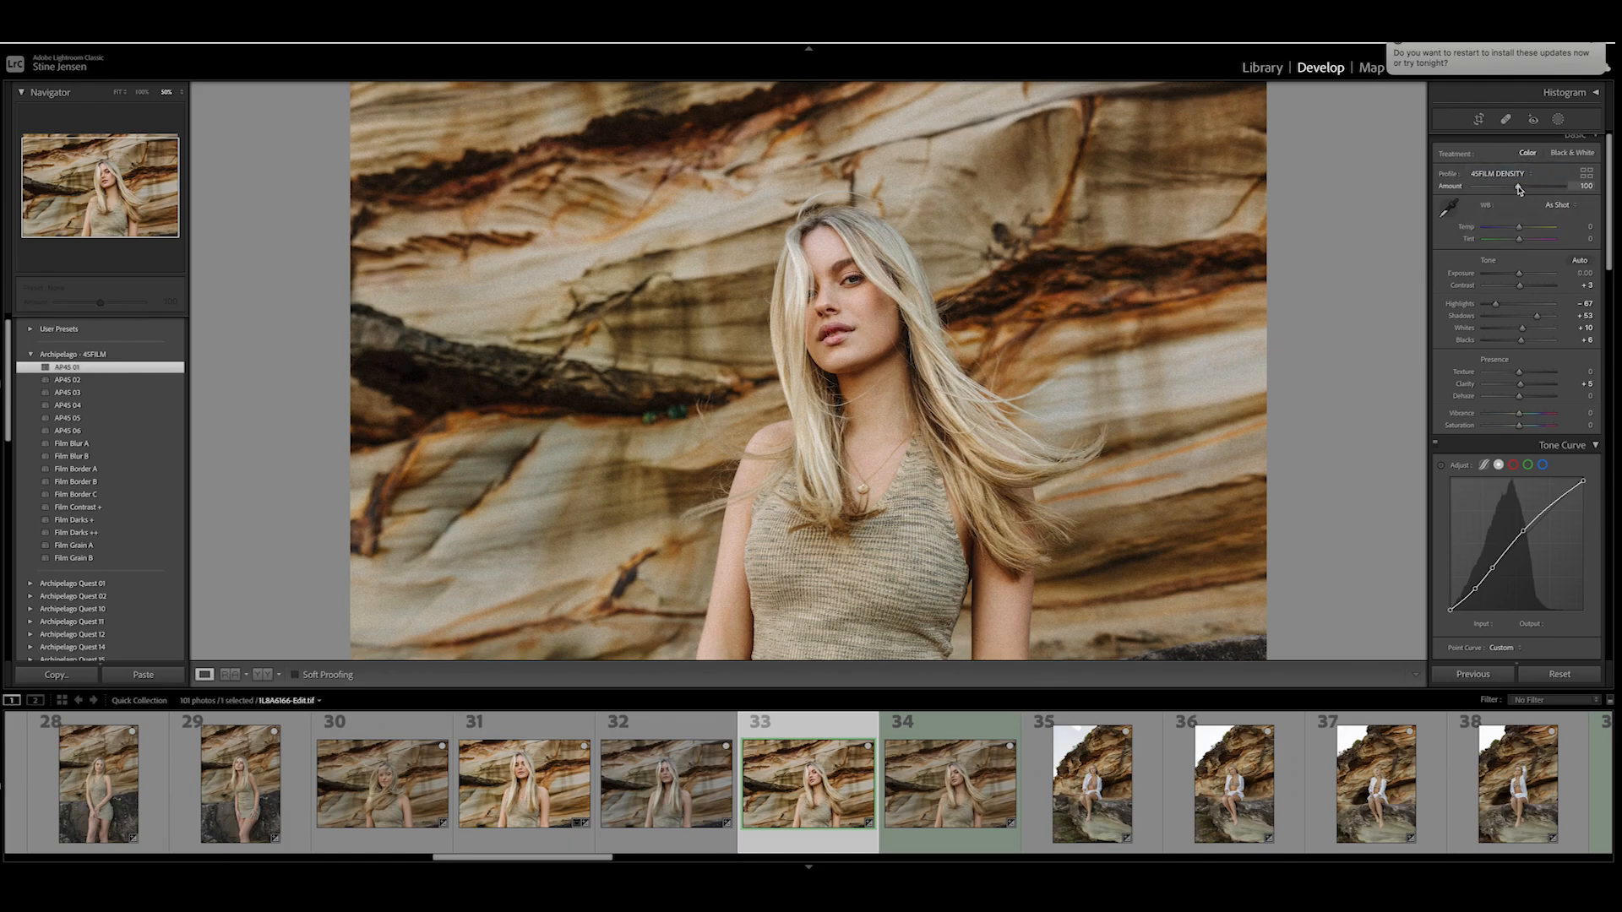
{"action": "mouse_move", "coordinate": [1513, 187]}
{"action": "left_mouse_down"}
{"action": "mouse_move", "coordinate": [1471, 187]}
{"action": "mouse_move", "coordinate": [1574, 194]}
{"action": "mouse_move", "coordinate": [1478, 190]}
{"action": "mouse_move", "coordinate": [1554, 198]}
{"action": "mouse_move", "coordinate": [1480, 195]}
{"action": "mouse_move", "coordinate": [1509, 201]}
{"action": "left_mouse_up"}
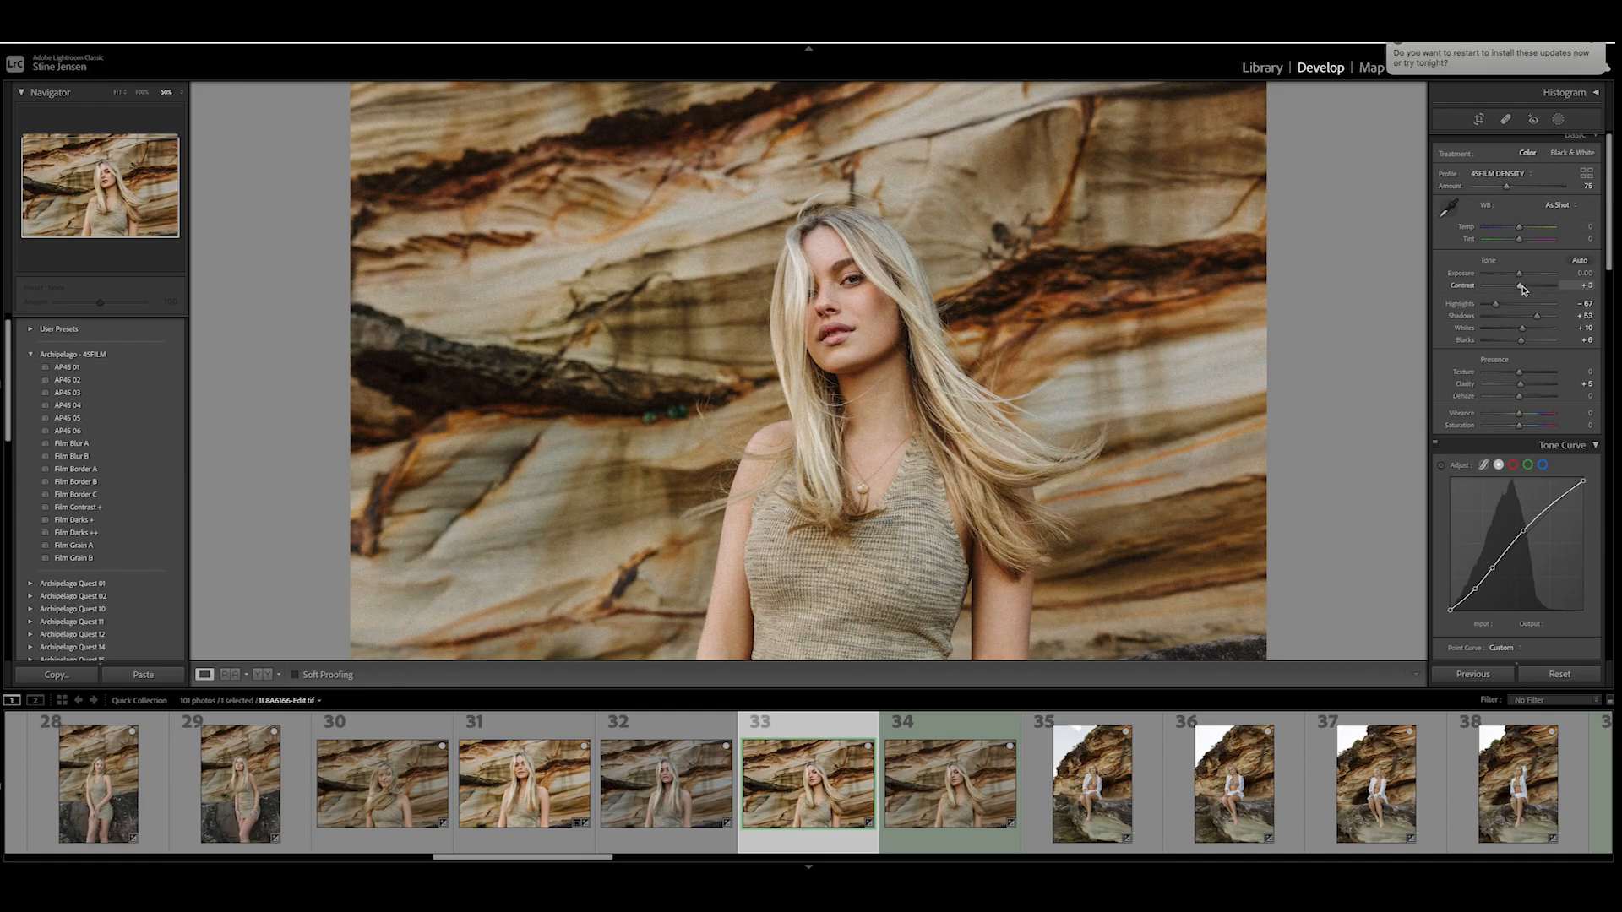
{"action": "left_click_drag", "start_coordinate": [1520, 288], "coordinate": [1511, 290]}
- Set the orange saturation to -4 in the HSL adjustments
{"action": "scroll", "coordinate": [1531, 326], "scroll_direction": "down", "scroll_amount": 2}
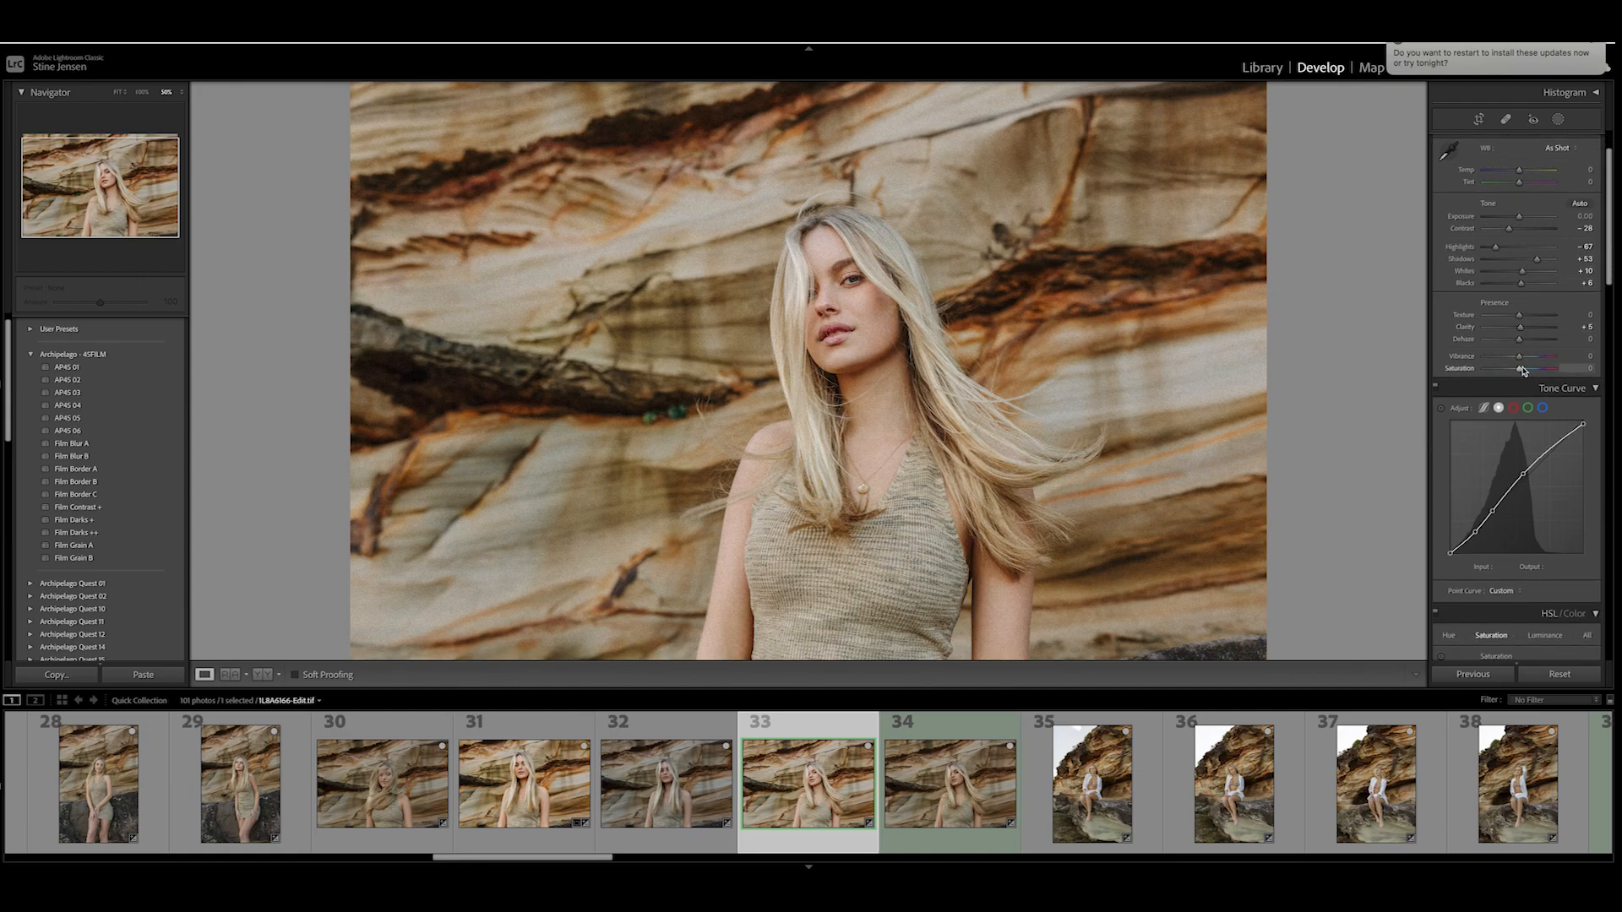
{"action": "scroll", "coordinate": [1523, 369], "scroll_direction": "down", "scroll_amount": 7}
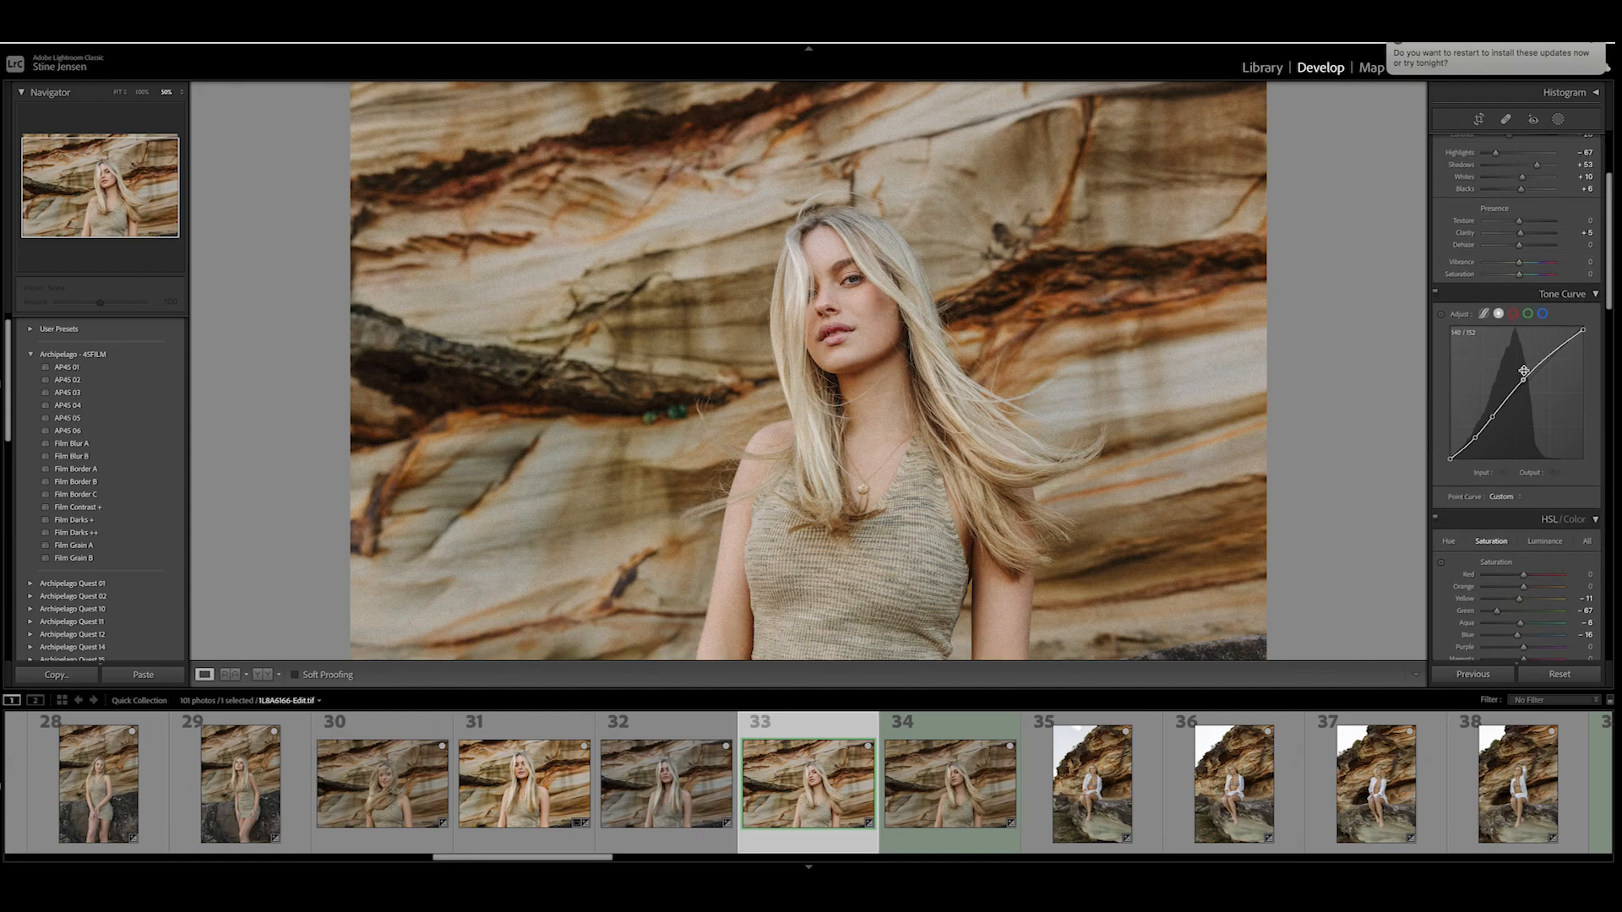
{"action": "scroll", "coordinate": [1525, 375], "scroll_direction": "down", "scroll_amount": 3}
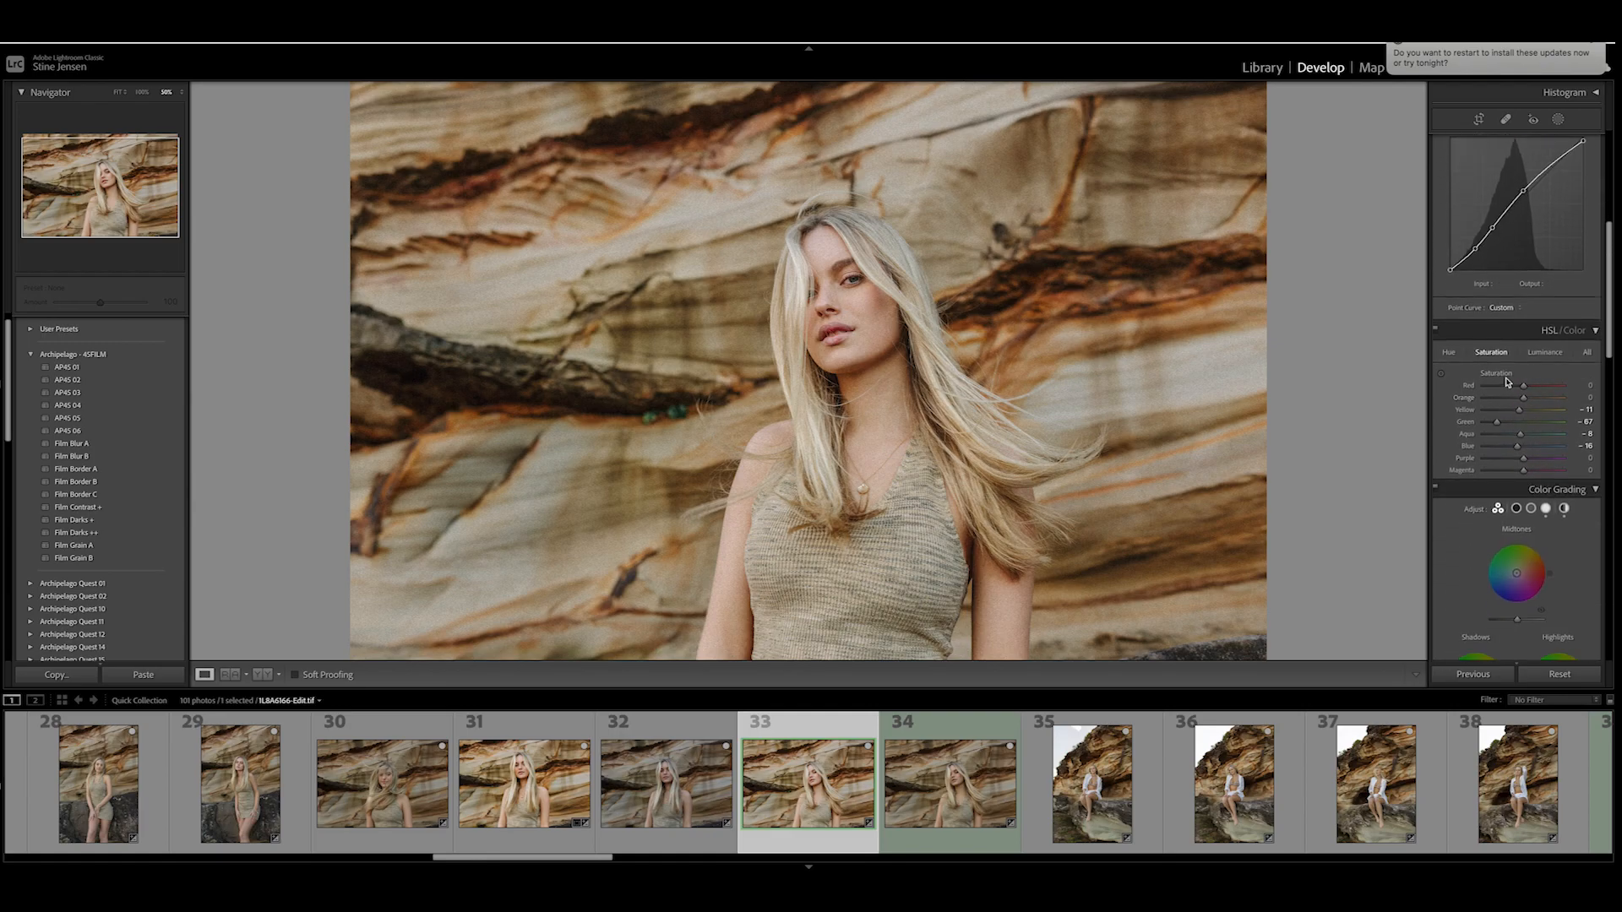
{"action": "scroll", "coordinate": [1533, 398], "scroll_direction": "down", "scroll_amount": 1}
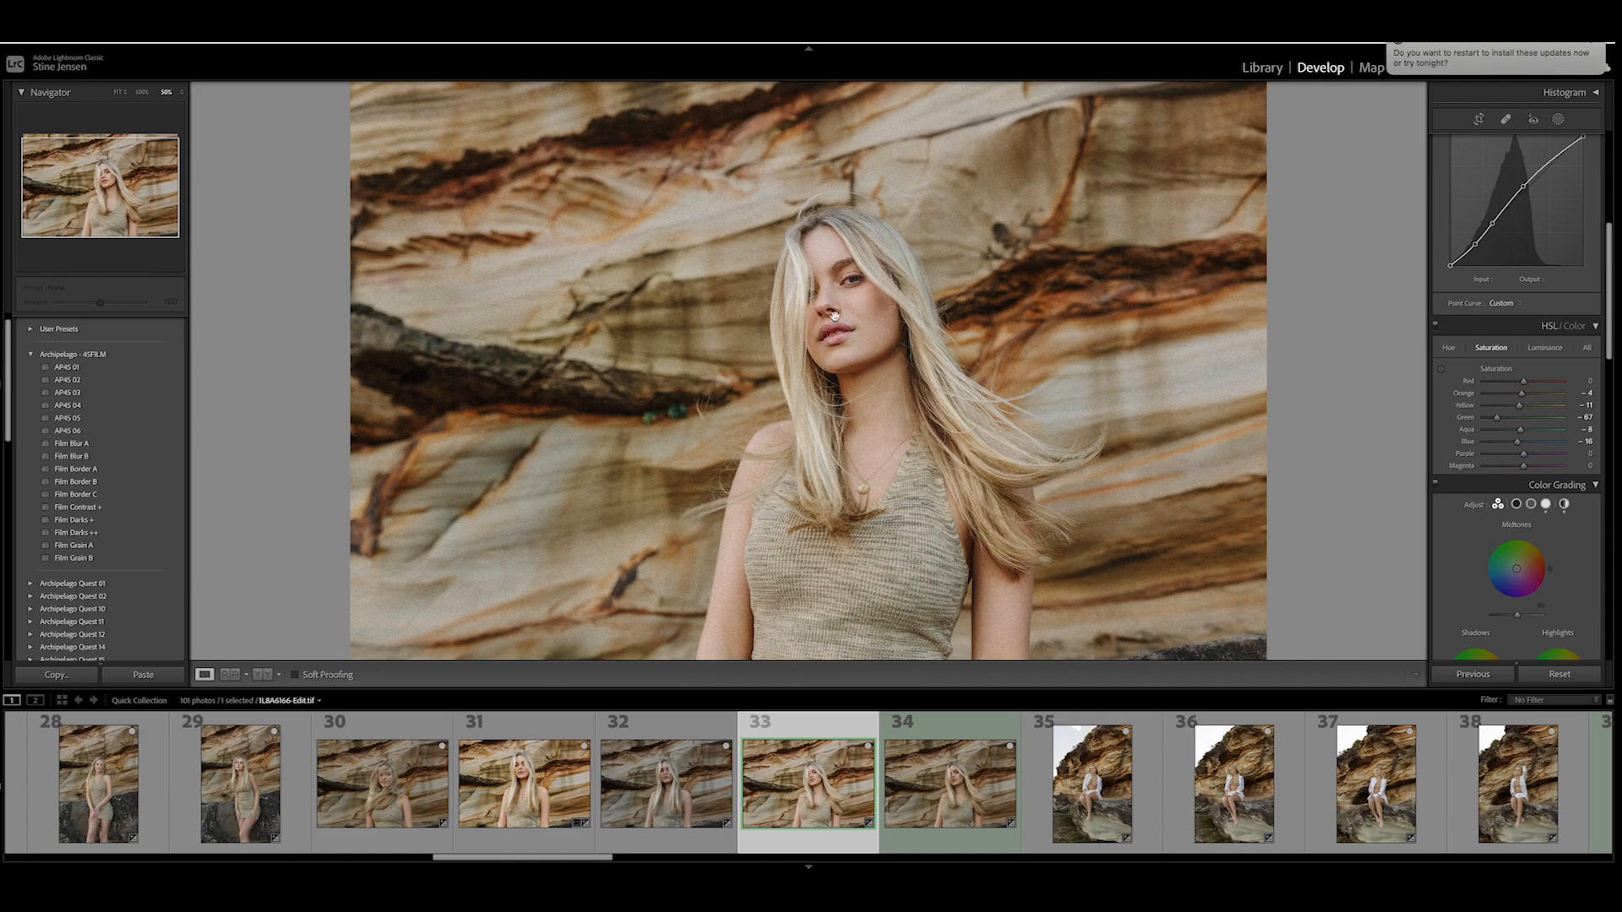
- Fine-tune the orange luminance in the HSL adjustments
{"action": "left_click", "coordinate": [1536, 354]}
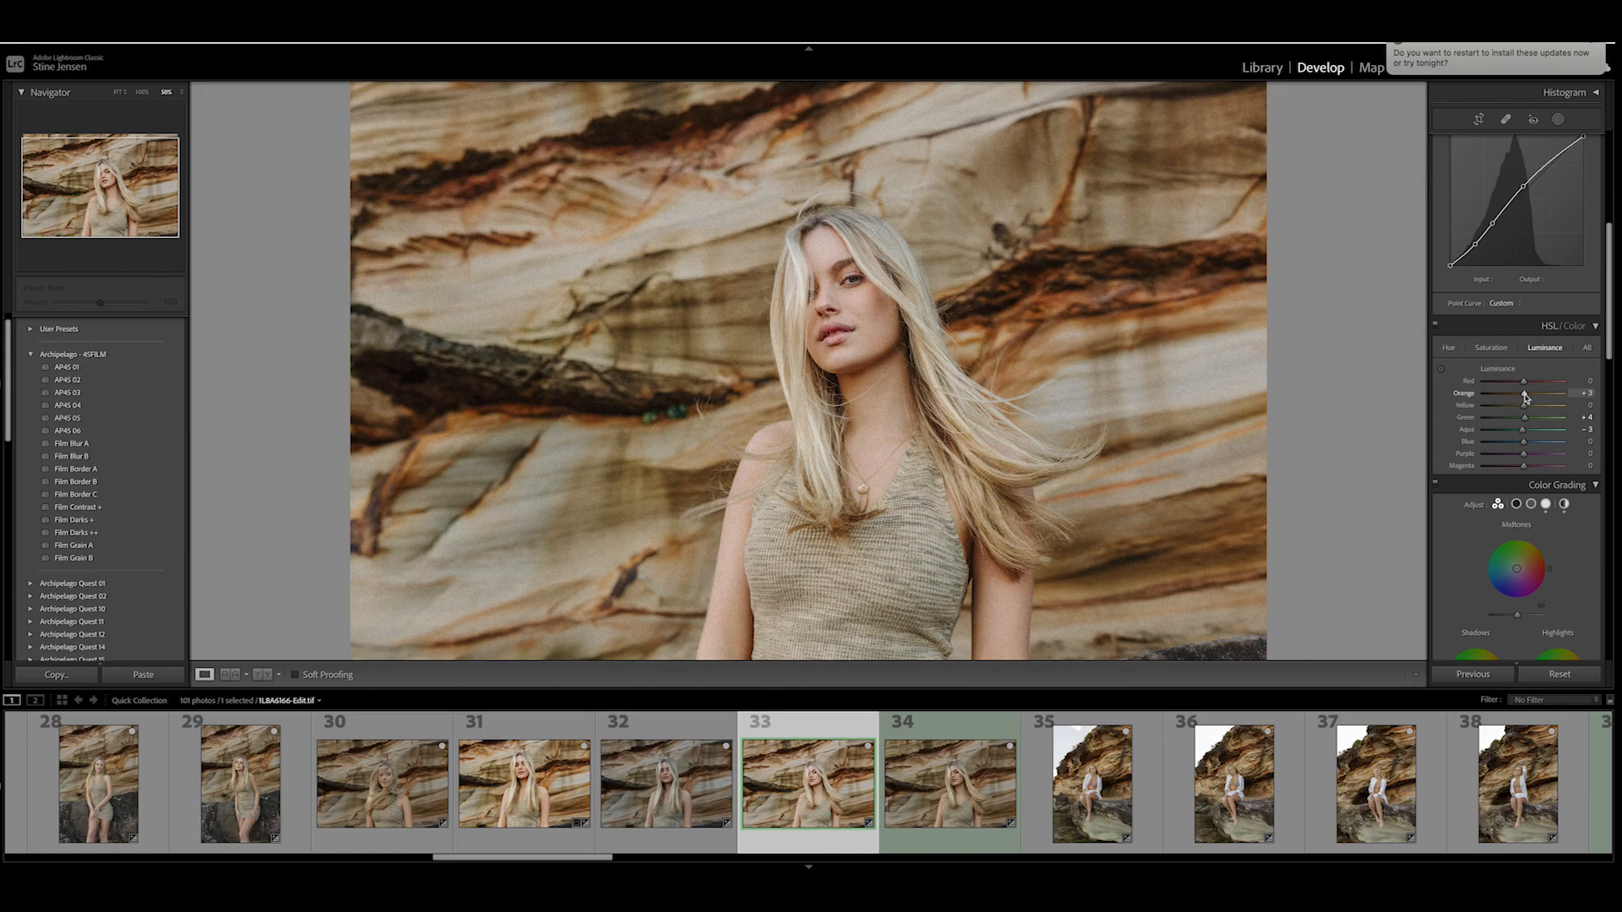
{"action": "left_click_drag", "start_coordinate": [1523, 398], "coordinate": [1520, 401]}
{"action": "left_click_drag", "start_coordinate": [1526, 401], "coordinate": [1524, 401]}
- Try shifting the orange hue to +3 and undo the change
{"action": "left_click", "coordinate": [1448, 347]}
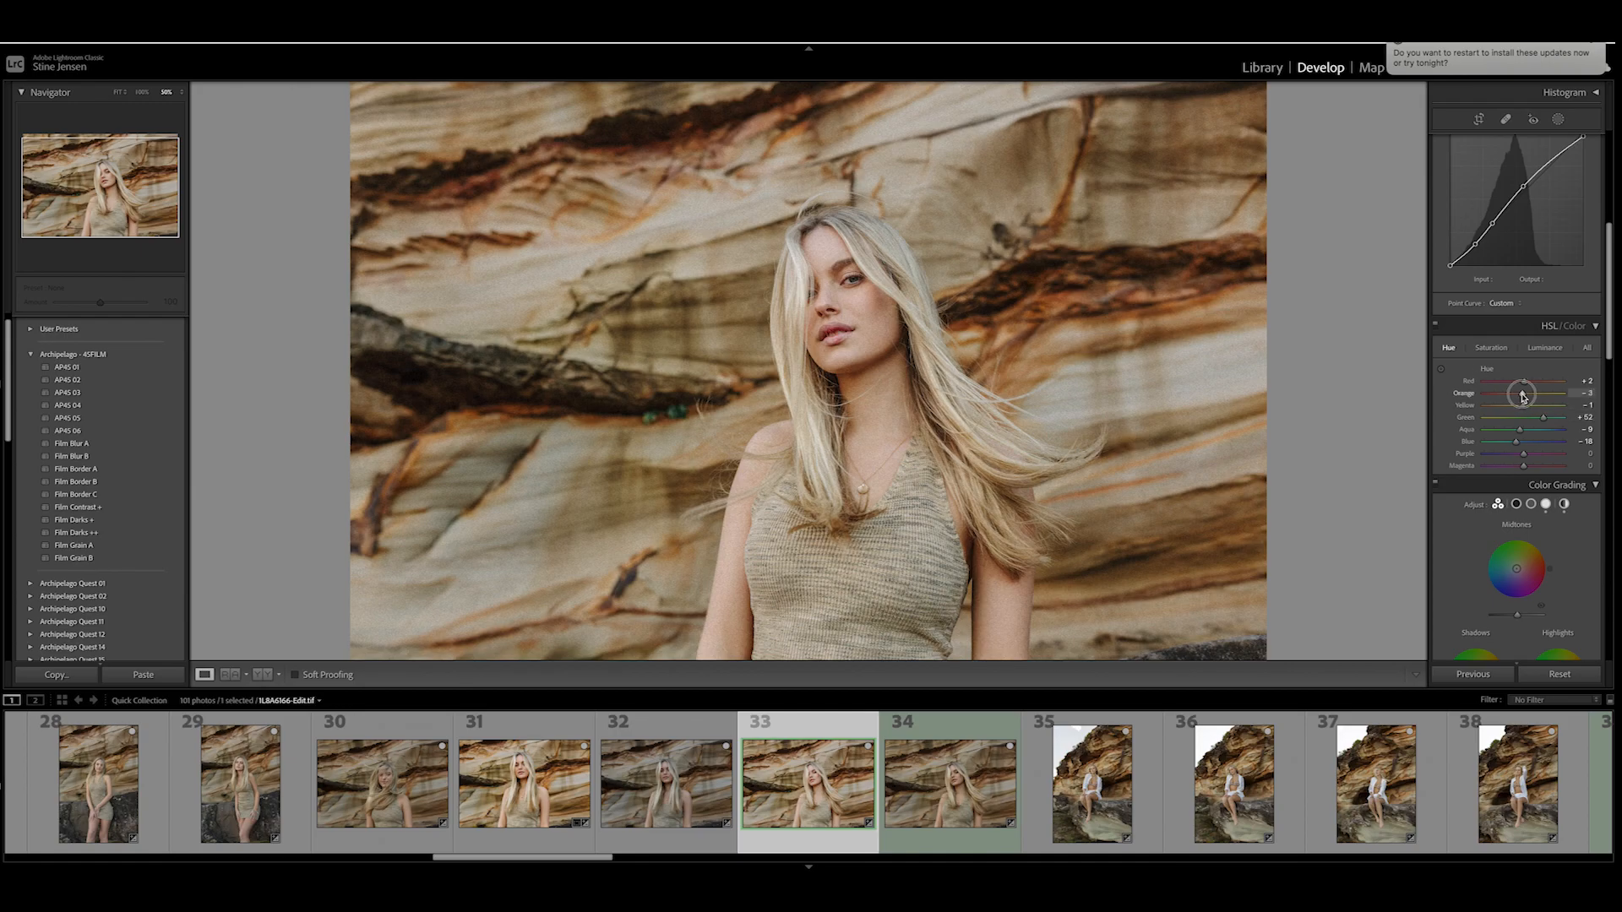
{"action": "left_click_drag", "start_coordinate": [1522, 395], "coordinate": [1525, 397]}
{"action": "key", "text": "ctrl+z"}
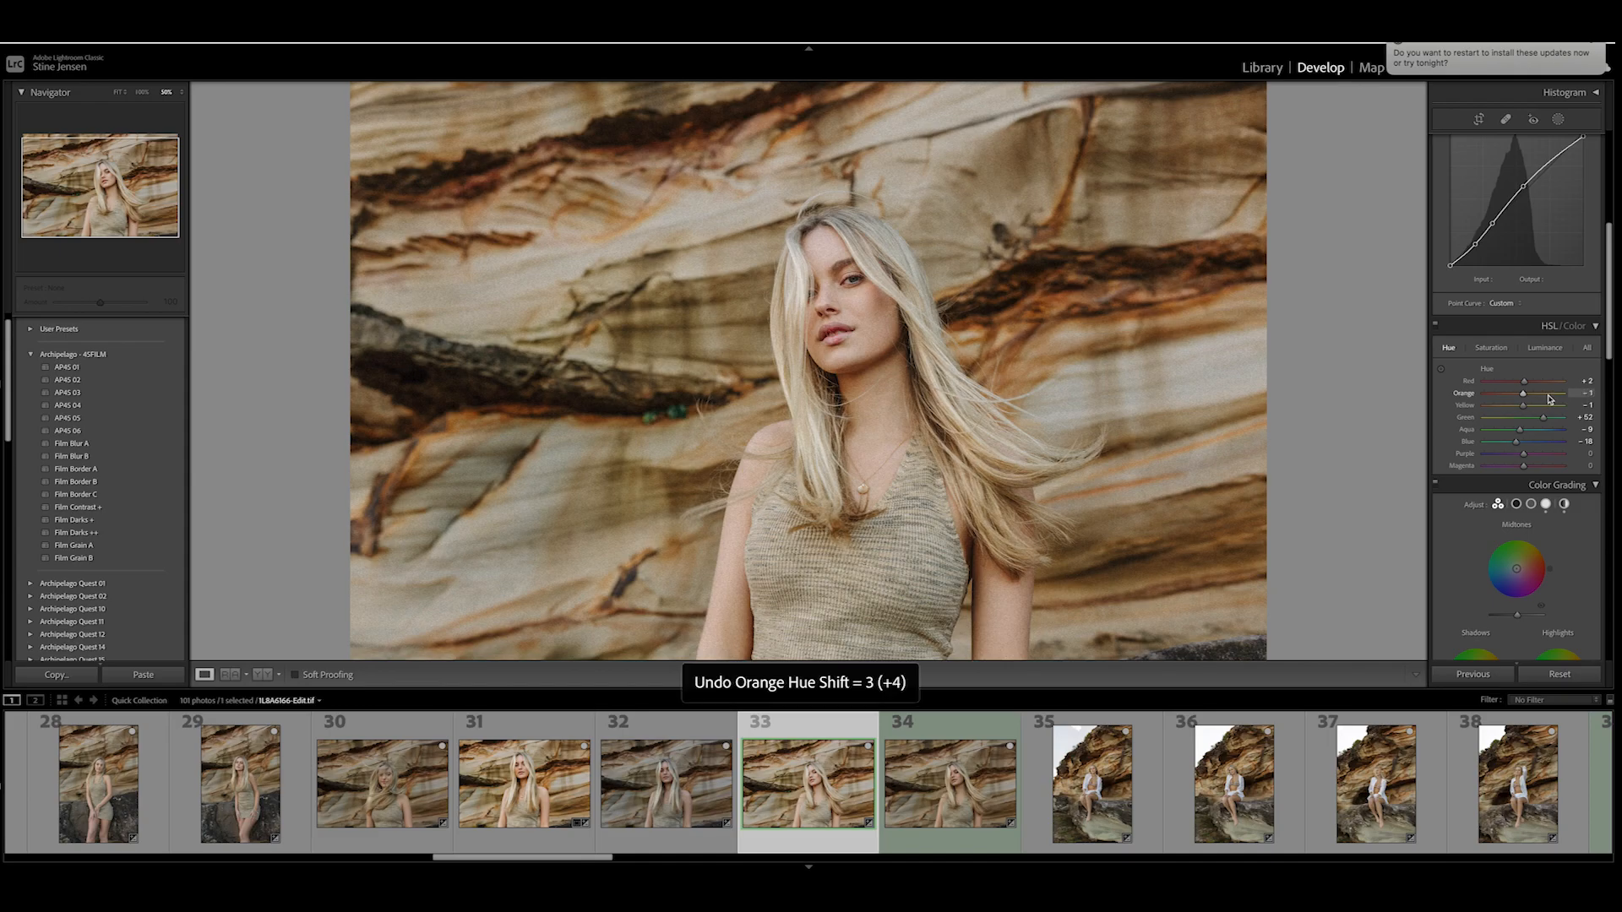
{"action": "key", "text": "ctrl+z"}
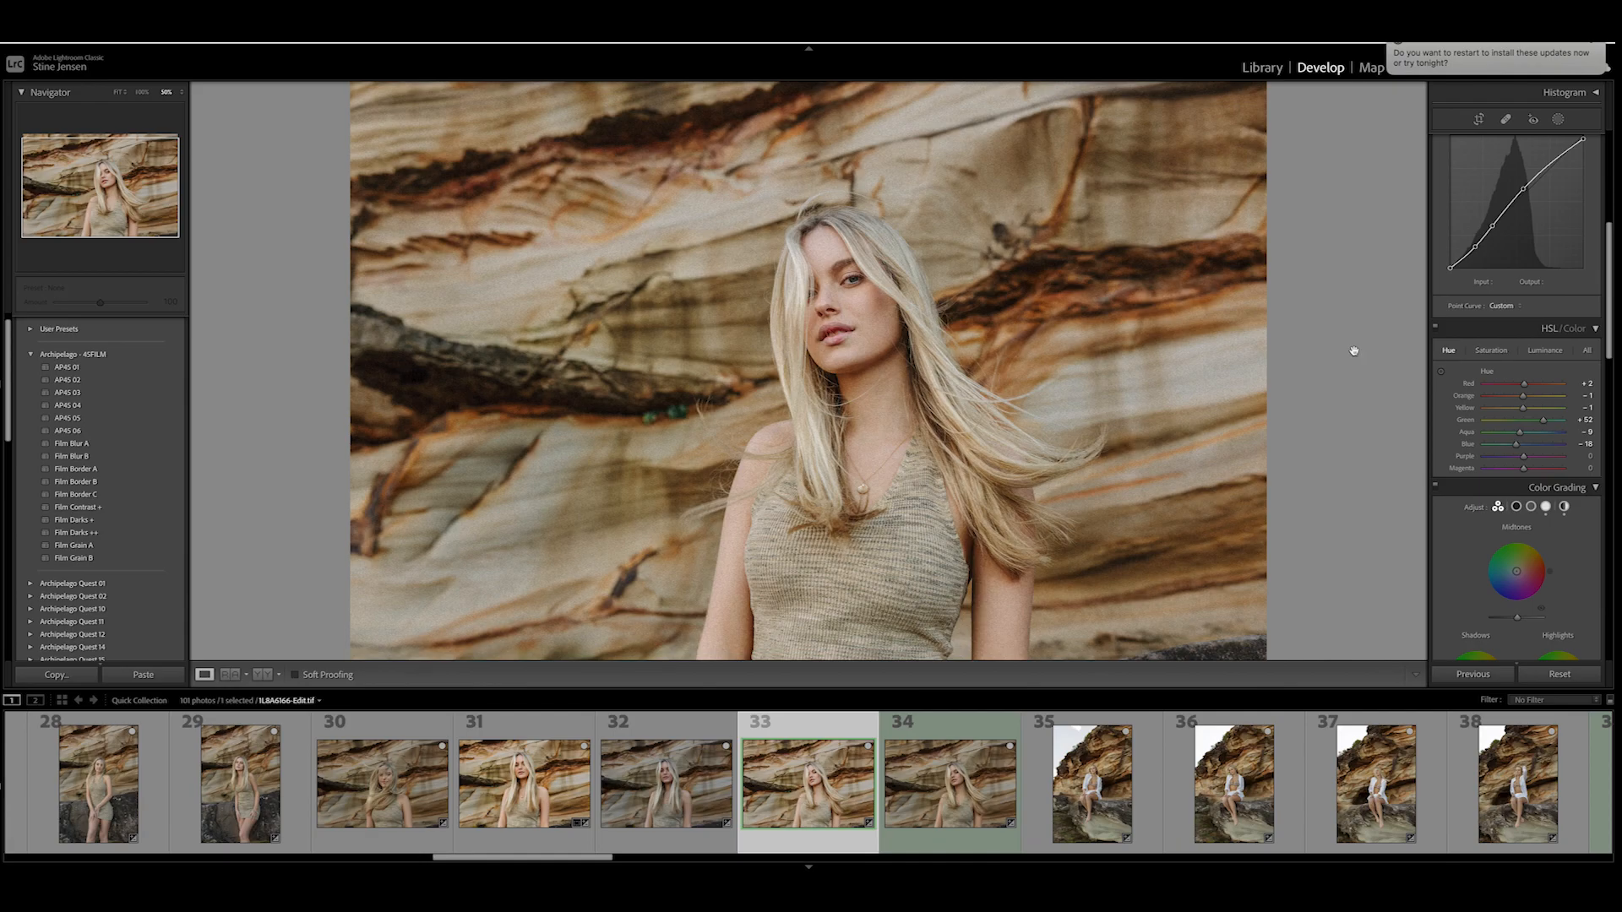
- Raise the vibrance to about +26 and lower the saturation to -6 on the retouched photo
{"action": "key", "text": "ctrl+minus"}
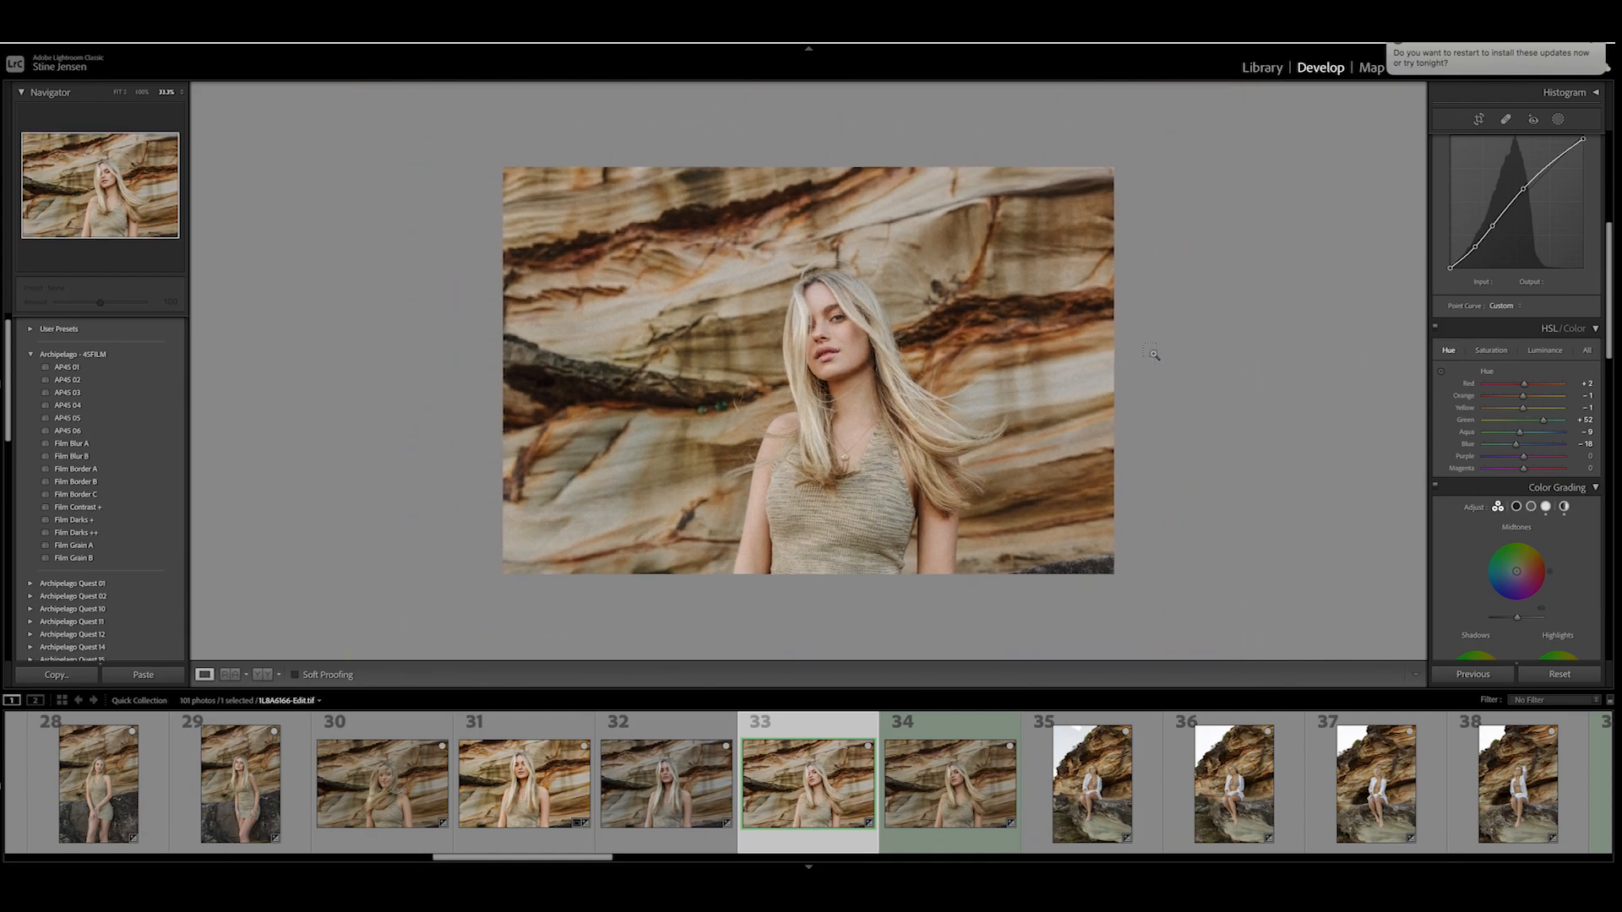
{"action": "key", "text": "ctrl+equal"}
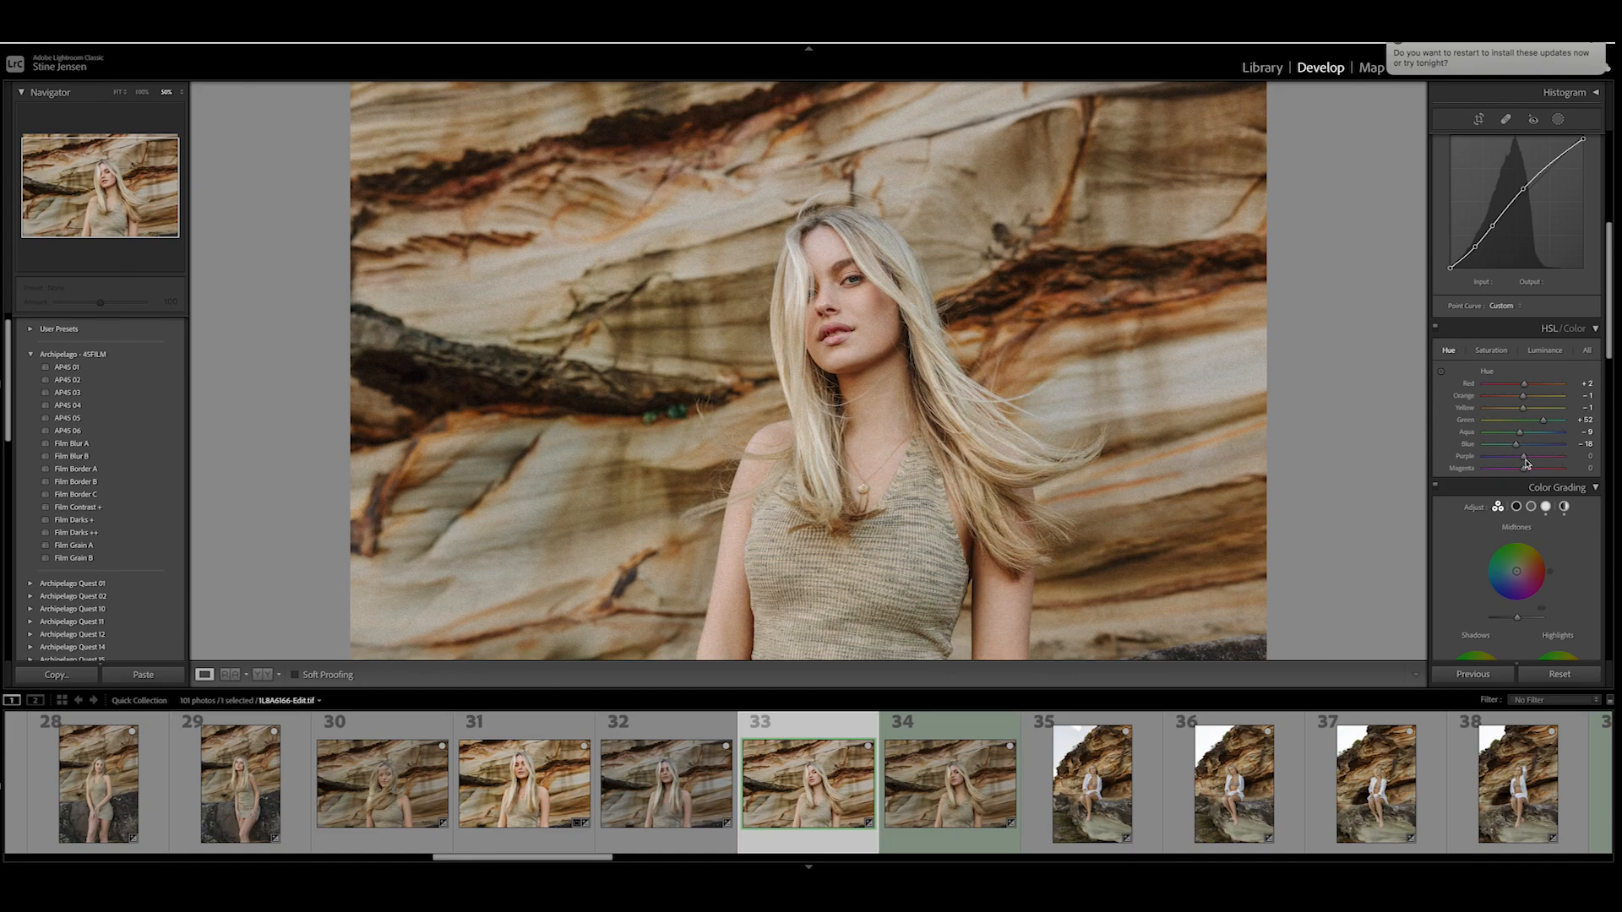
{"action": "scroll", "coordinate": [1525, 411], "scroll_direction": "up", "scroll_amount": 5}
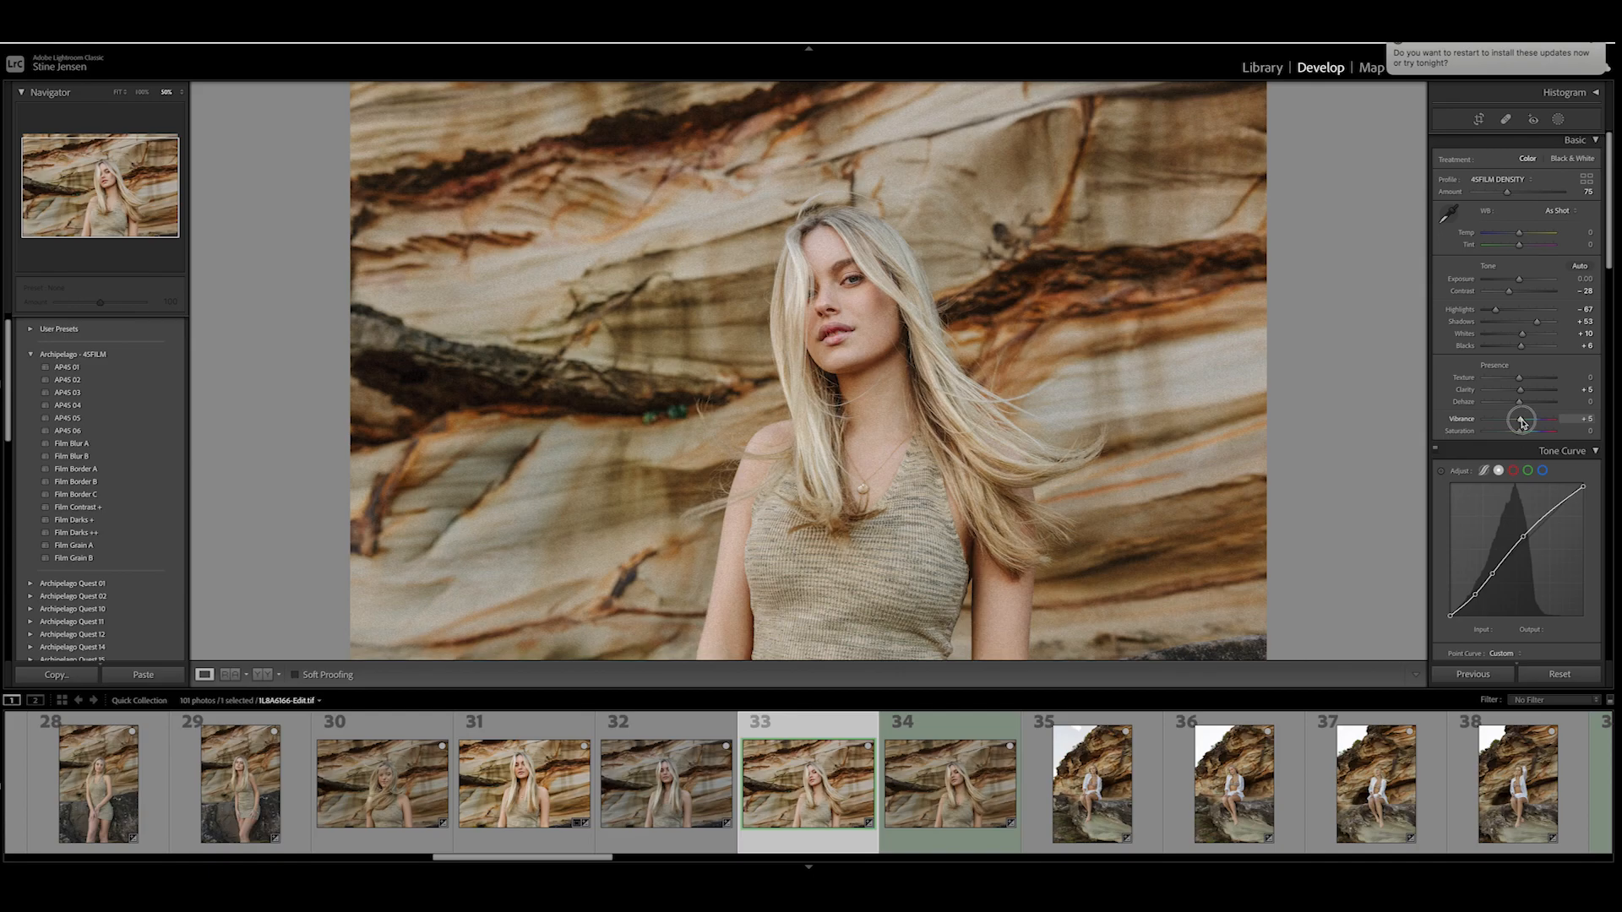
{"action": "left_click_drag", "start_coordinate": [1533, 423], "coordinate": [1518, 434]}
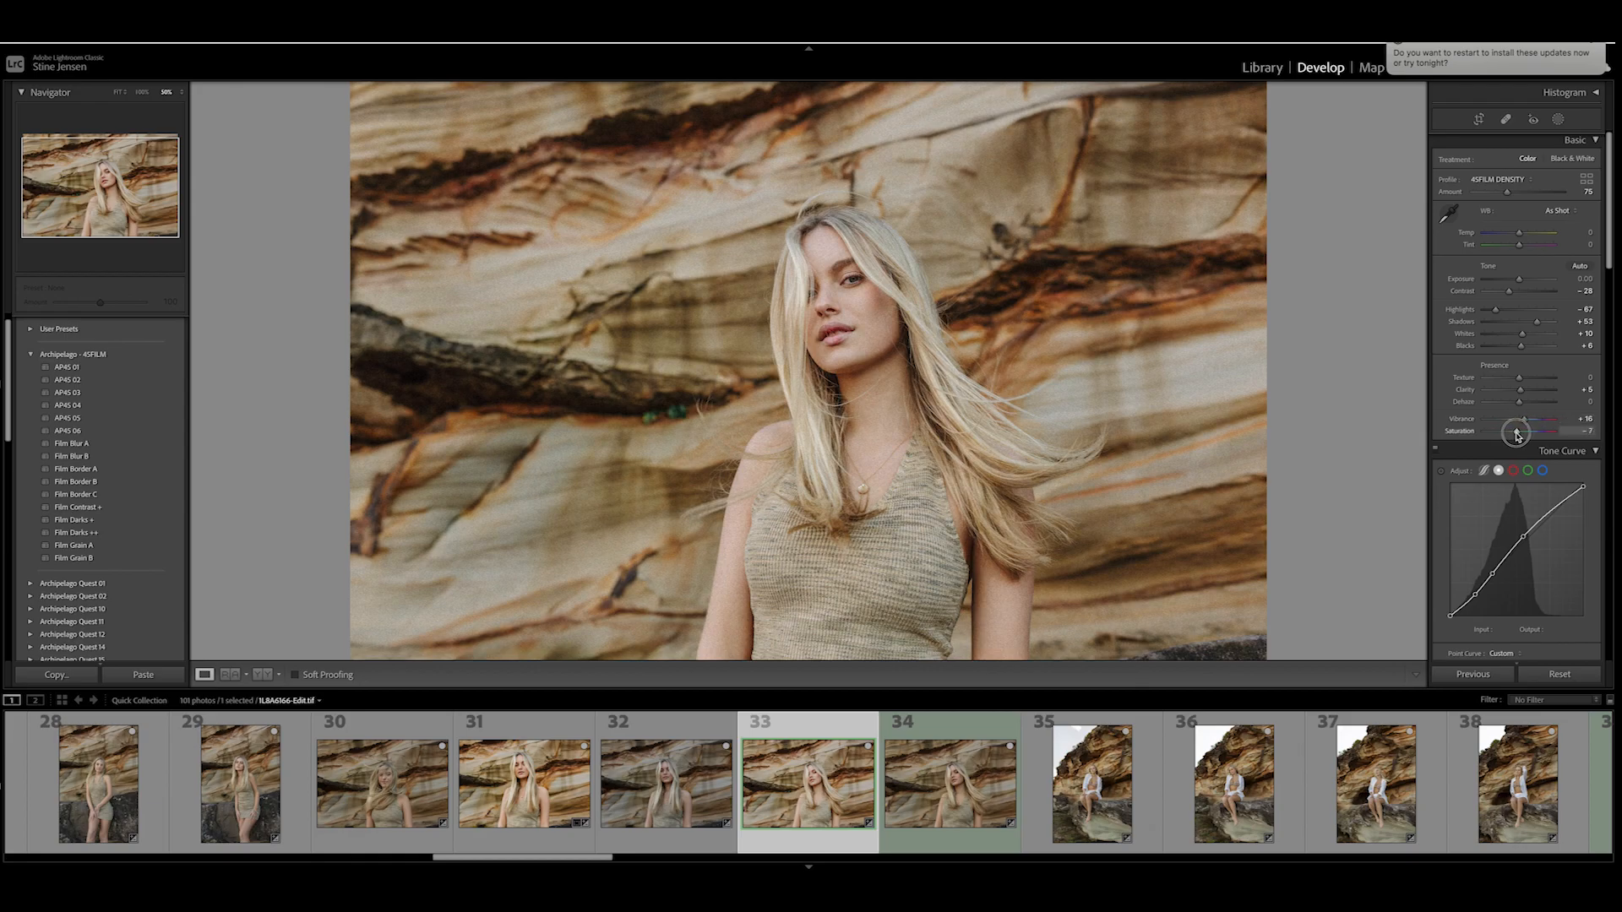
{"action": "left_click_drag", "start_coordinate": [1524, 420], "coordinate": [1528, 424]}
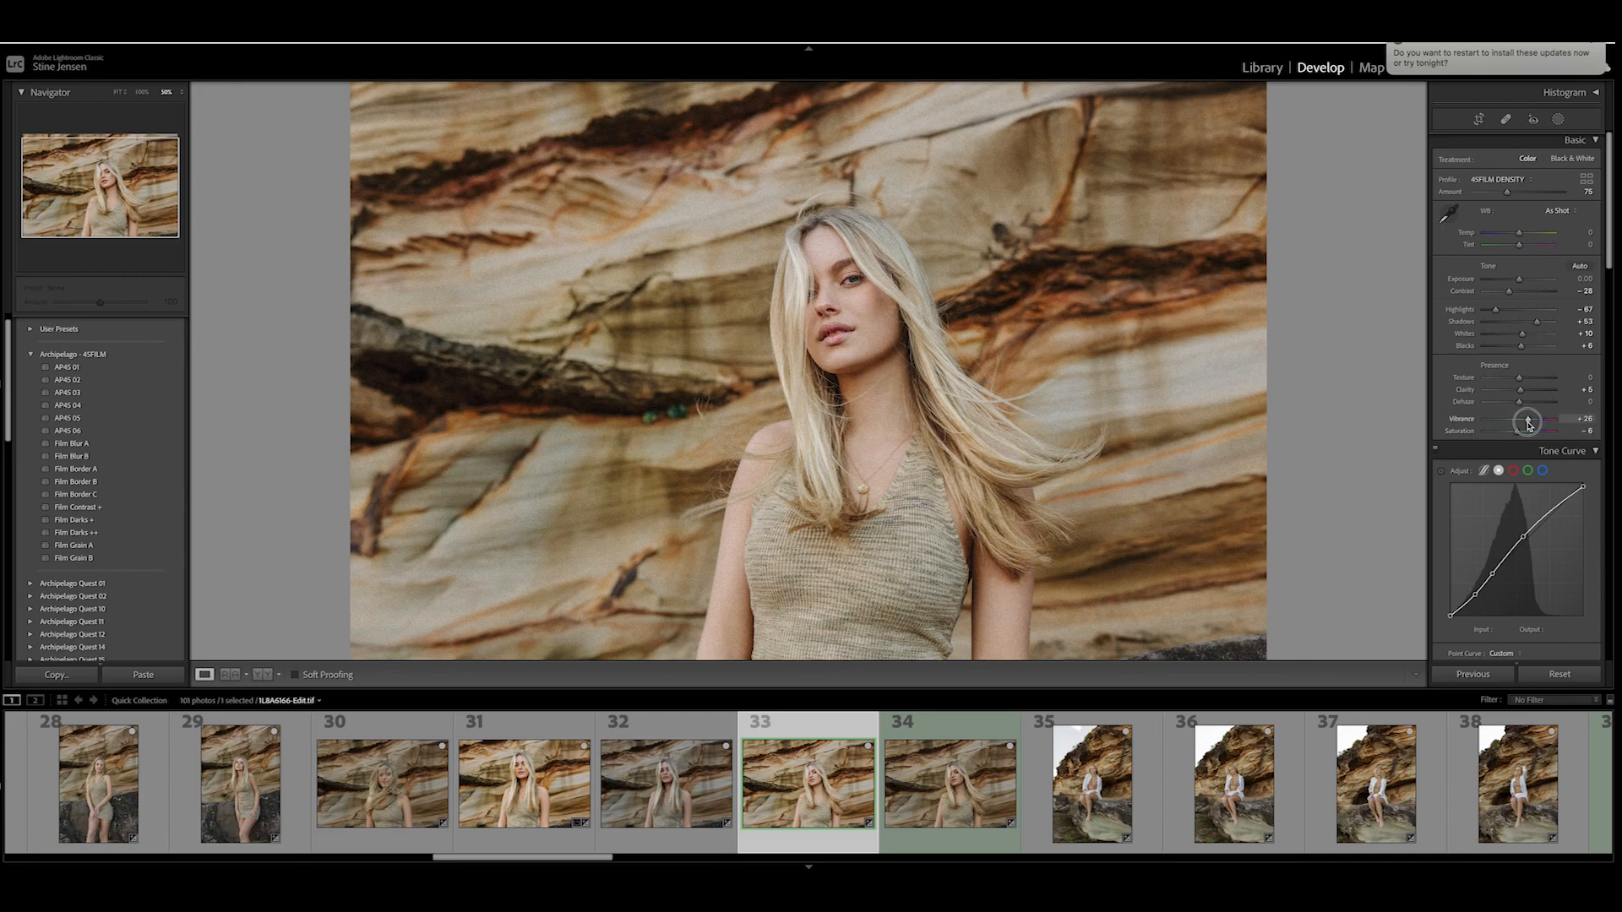
- Examine the color-graded portrait at several zoom levels
{"action": "left_click", "coordinate": [1191, 371]}
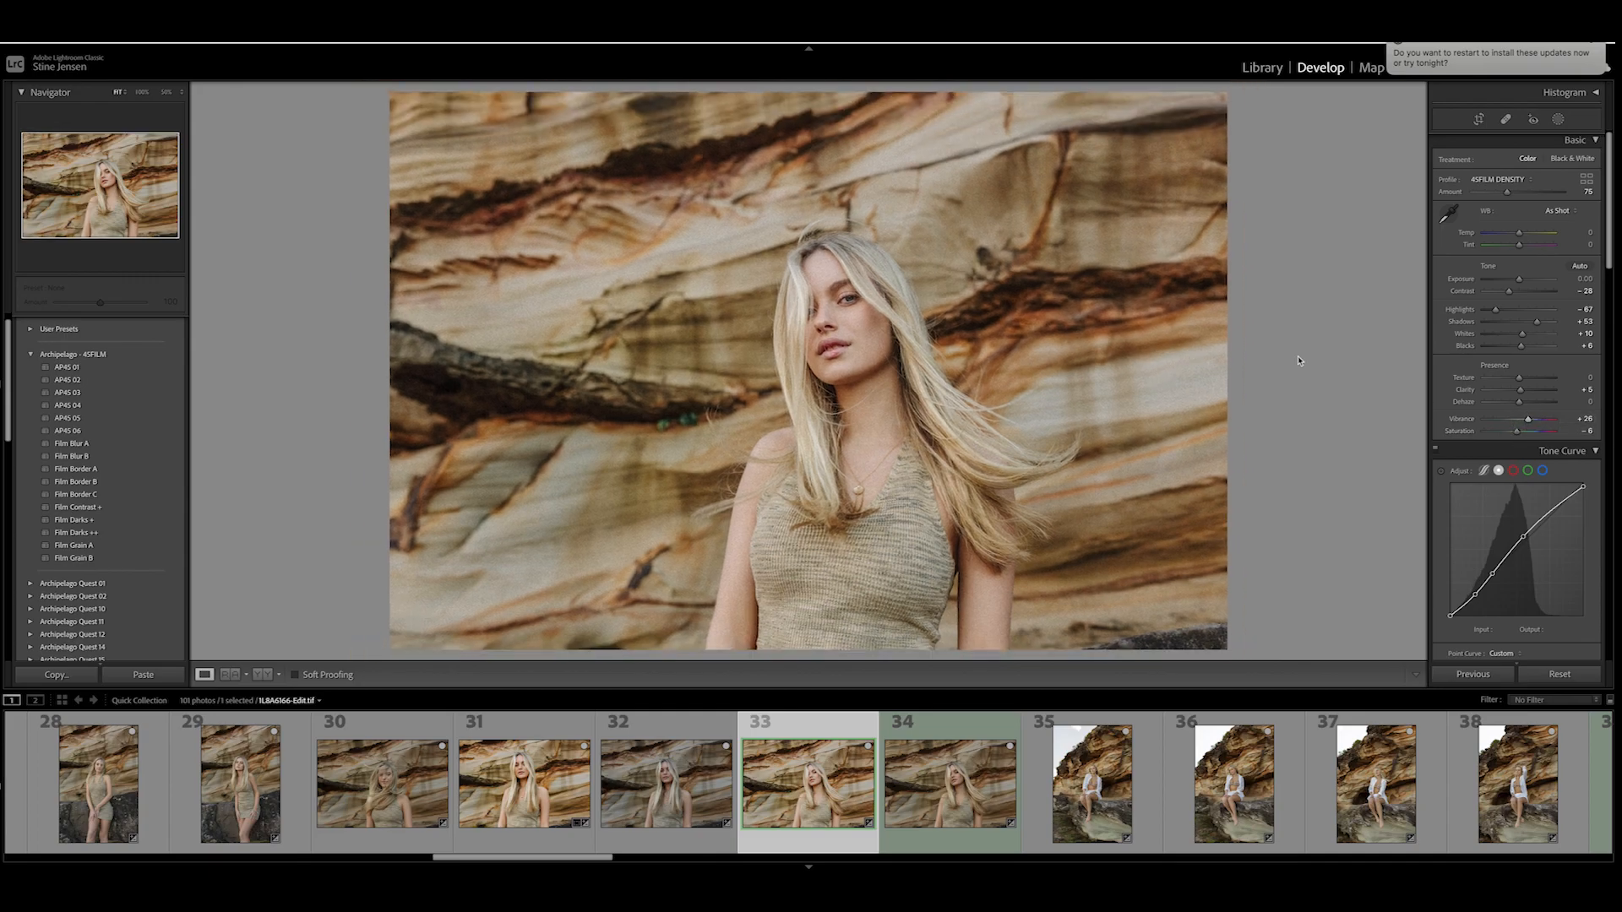
{"action": "key", "text": "ctrl+minus"}
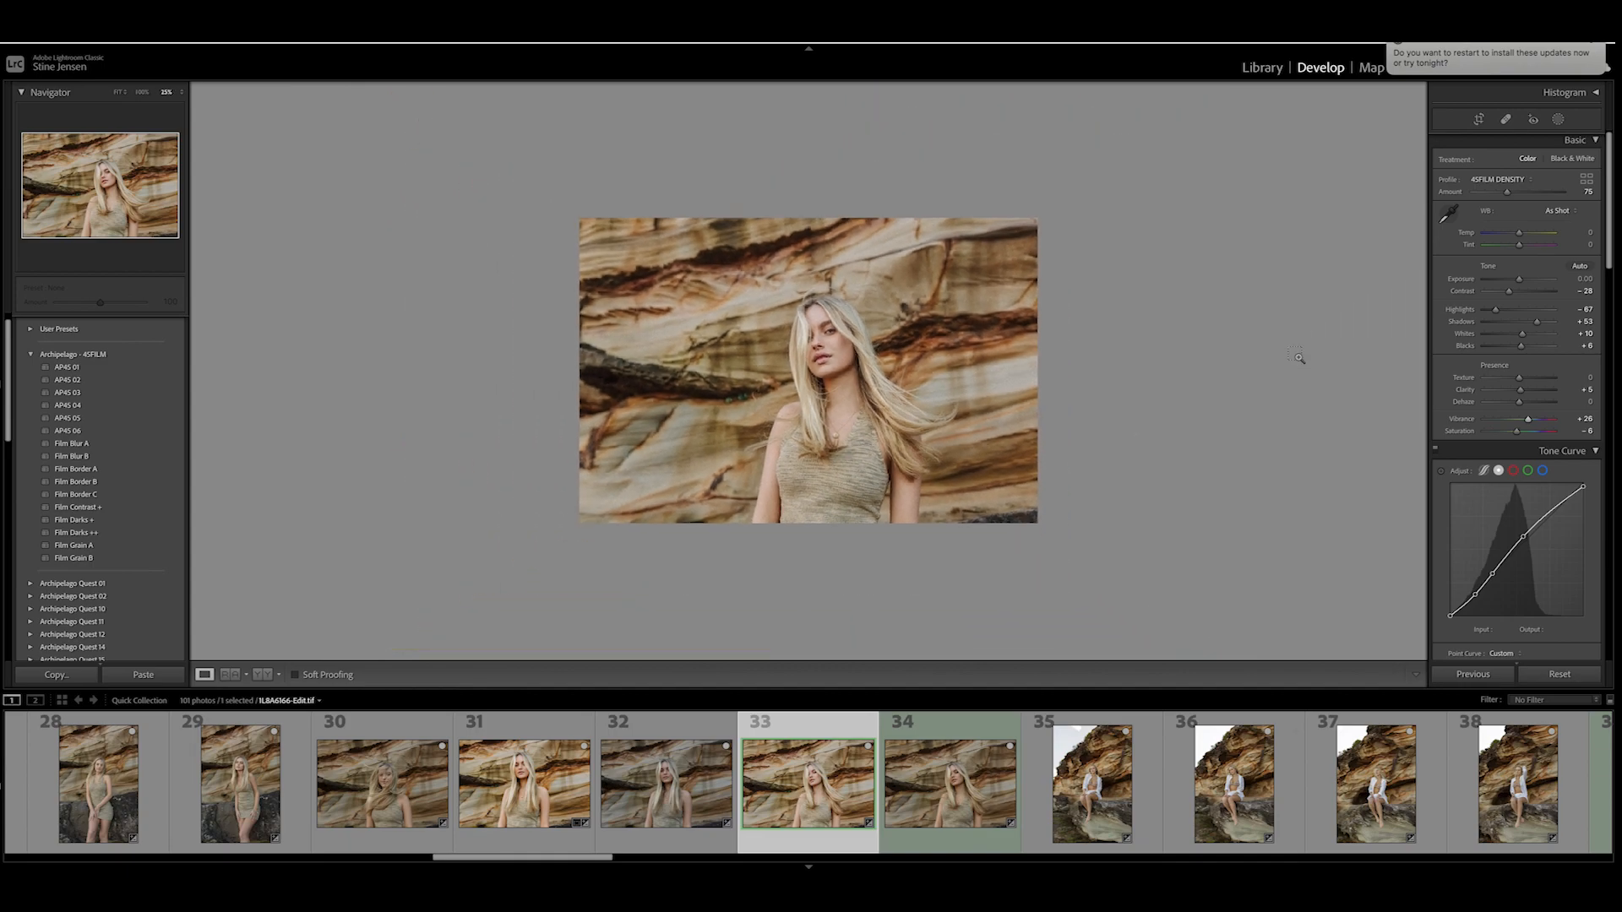
{"action": "key", "text": "ctrl+equal"}
{"action": "key", "text": "ctrl+equal"}
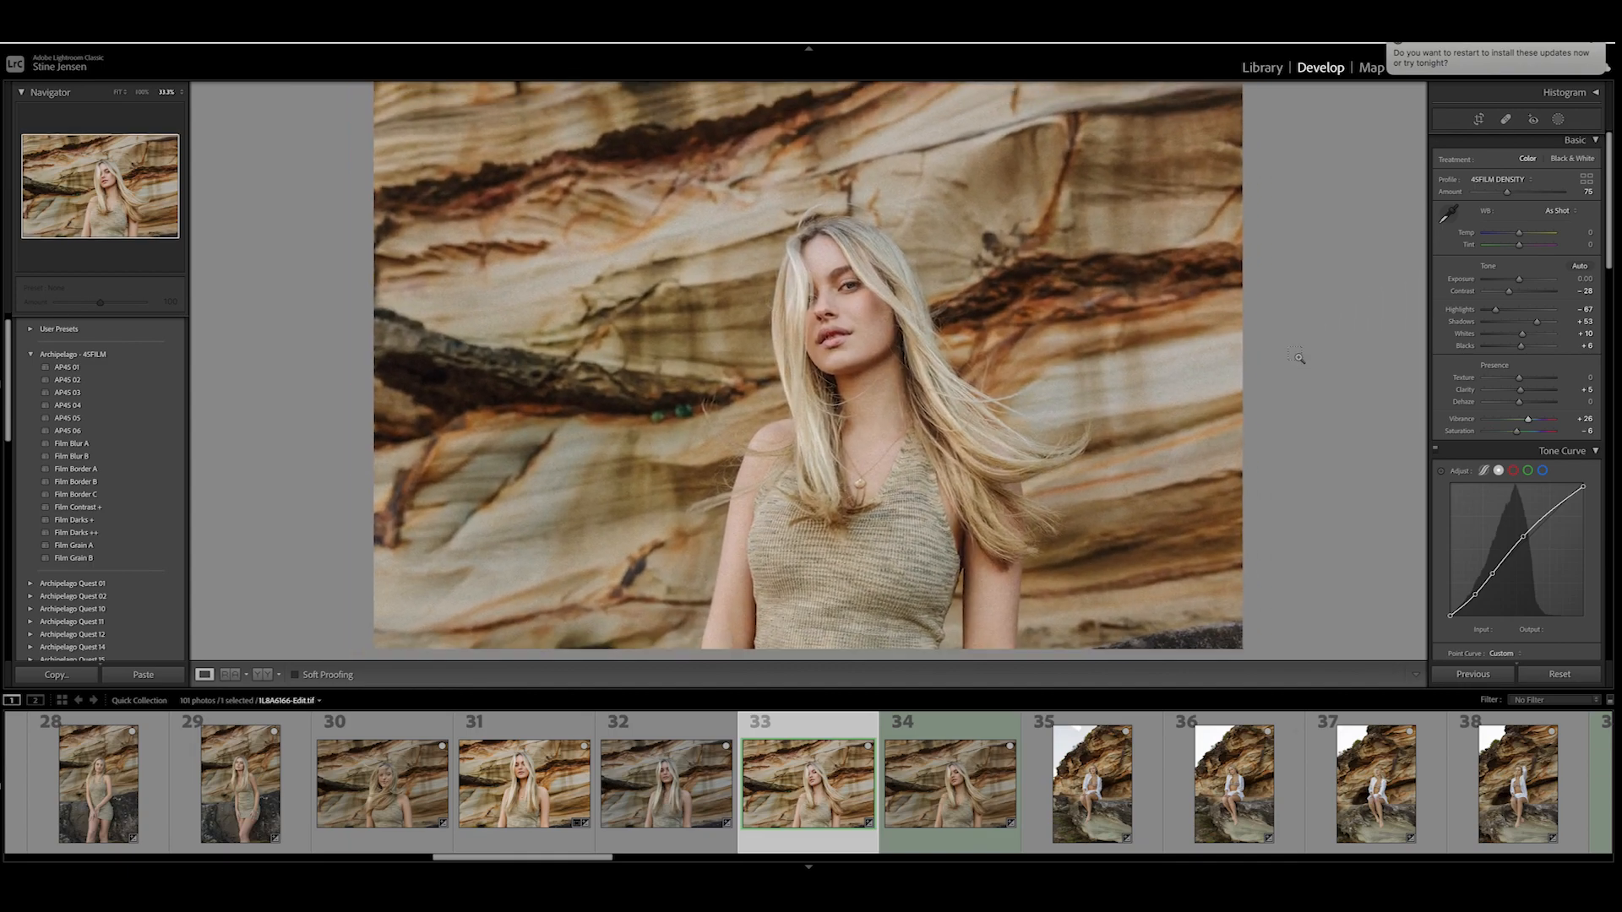
{"action": "key", "text": "ctrl+minus"}
{"action": "key", "text": "ctrl+equal"}
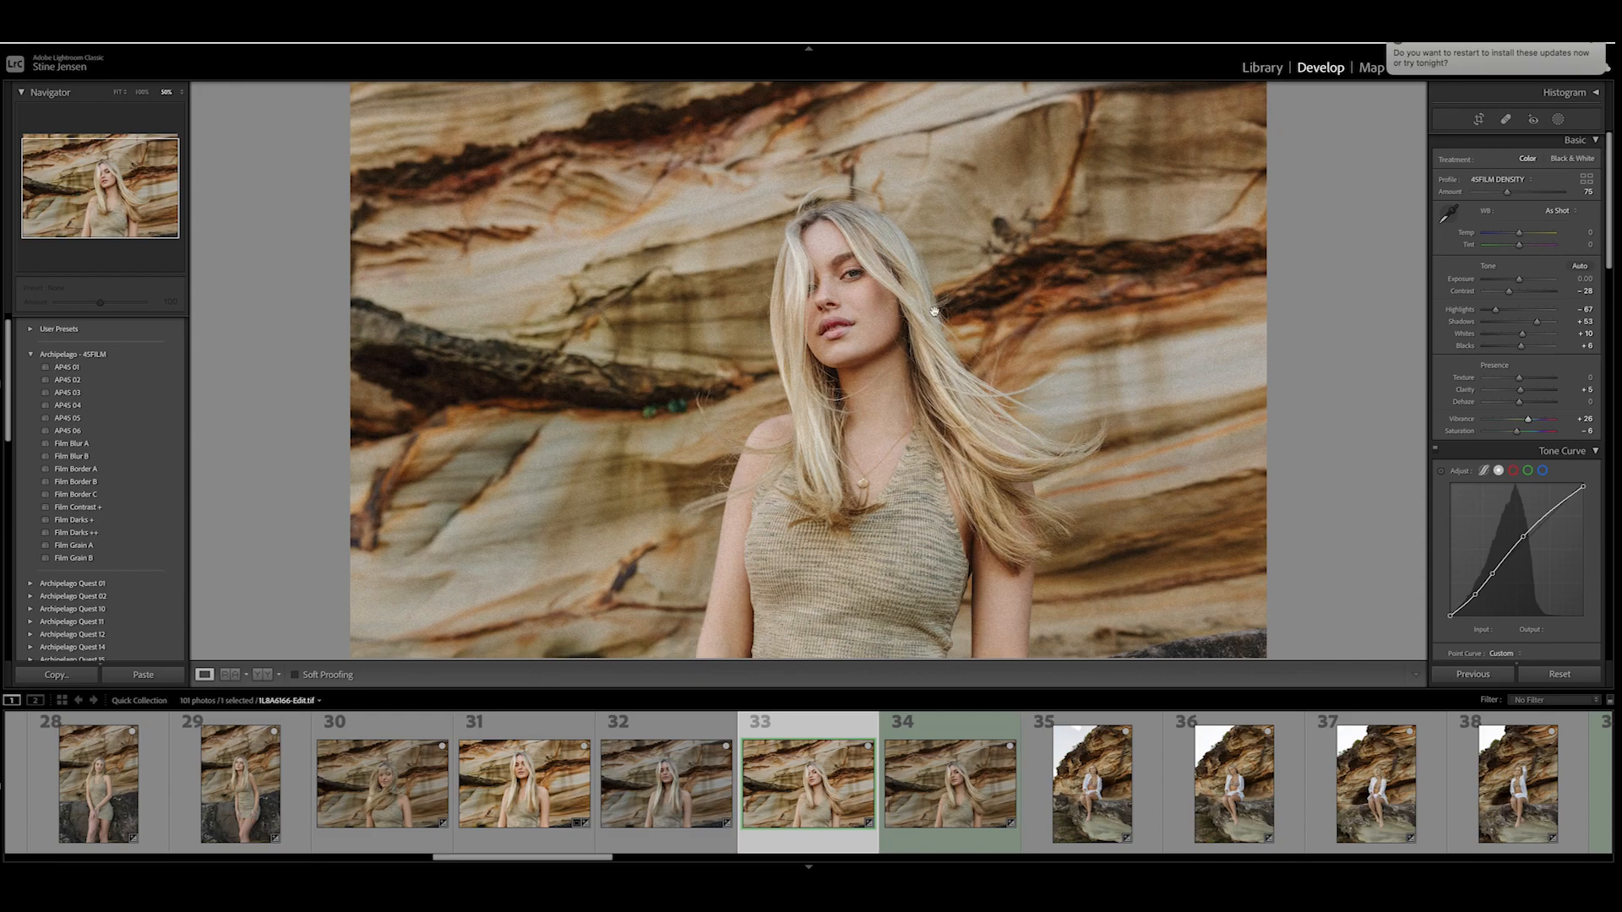
{"action": "left_click", "coordinate": [981, 321]}
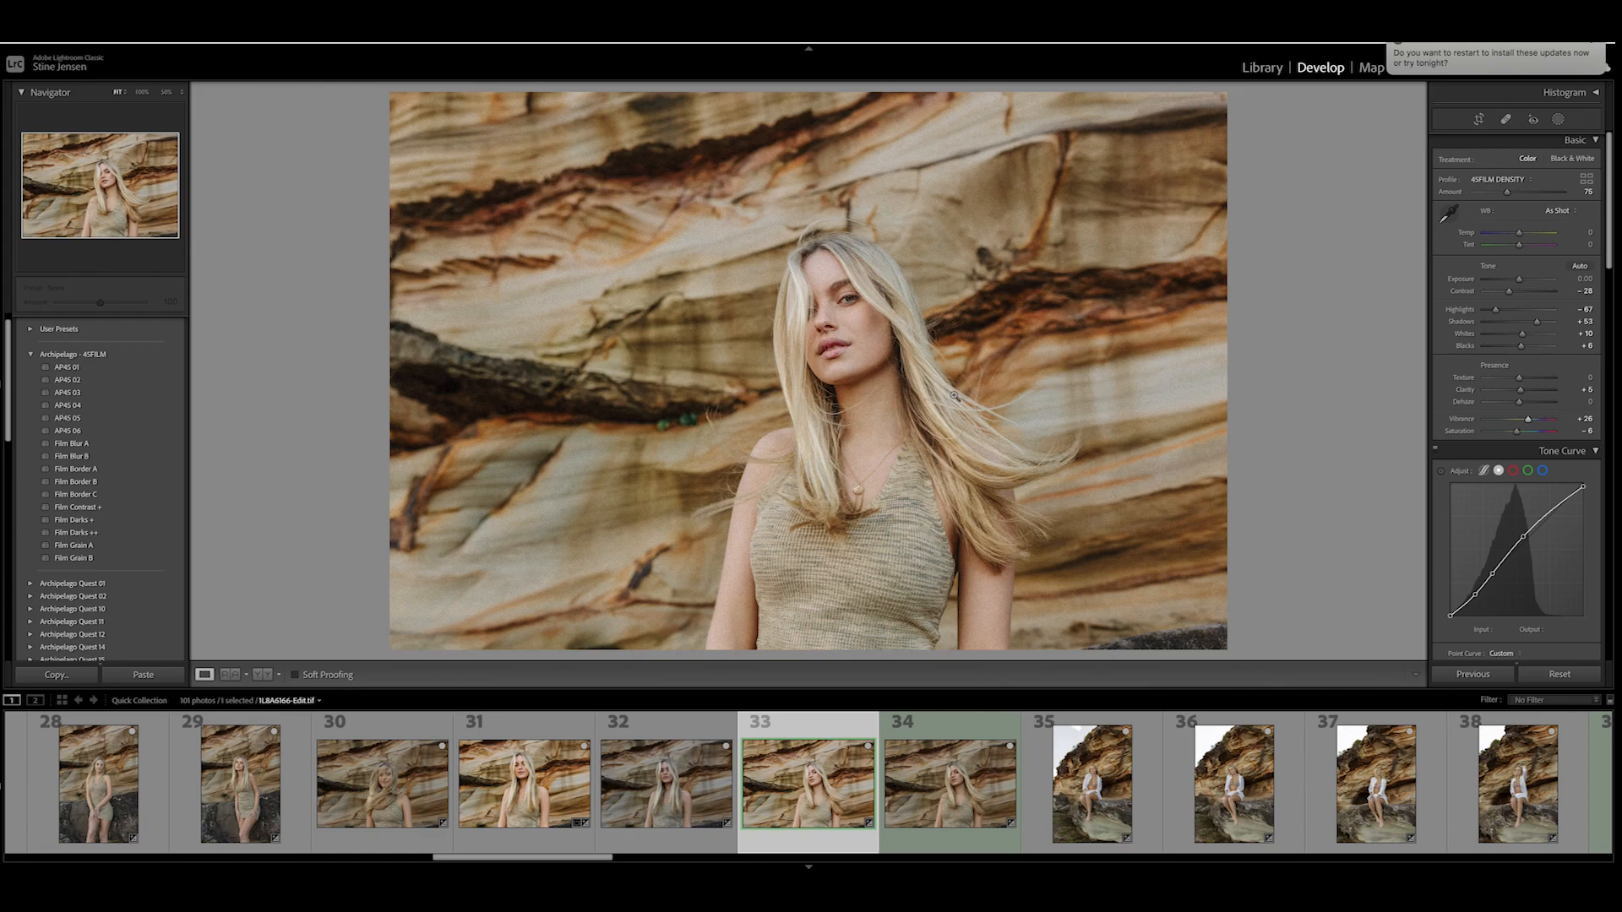
{"action": "key", "text": "super+minus"}
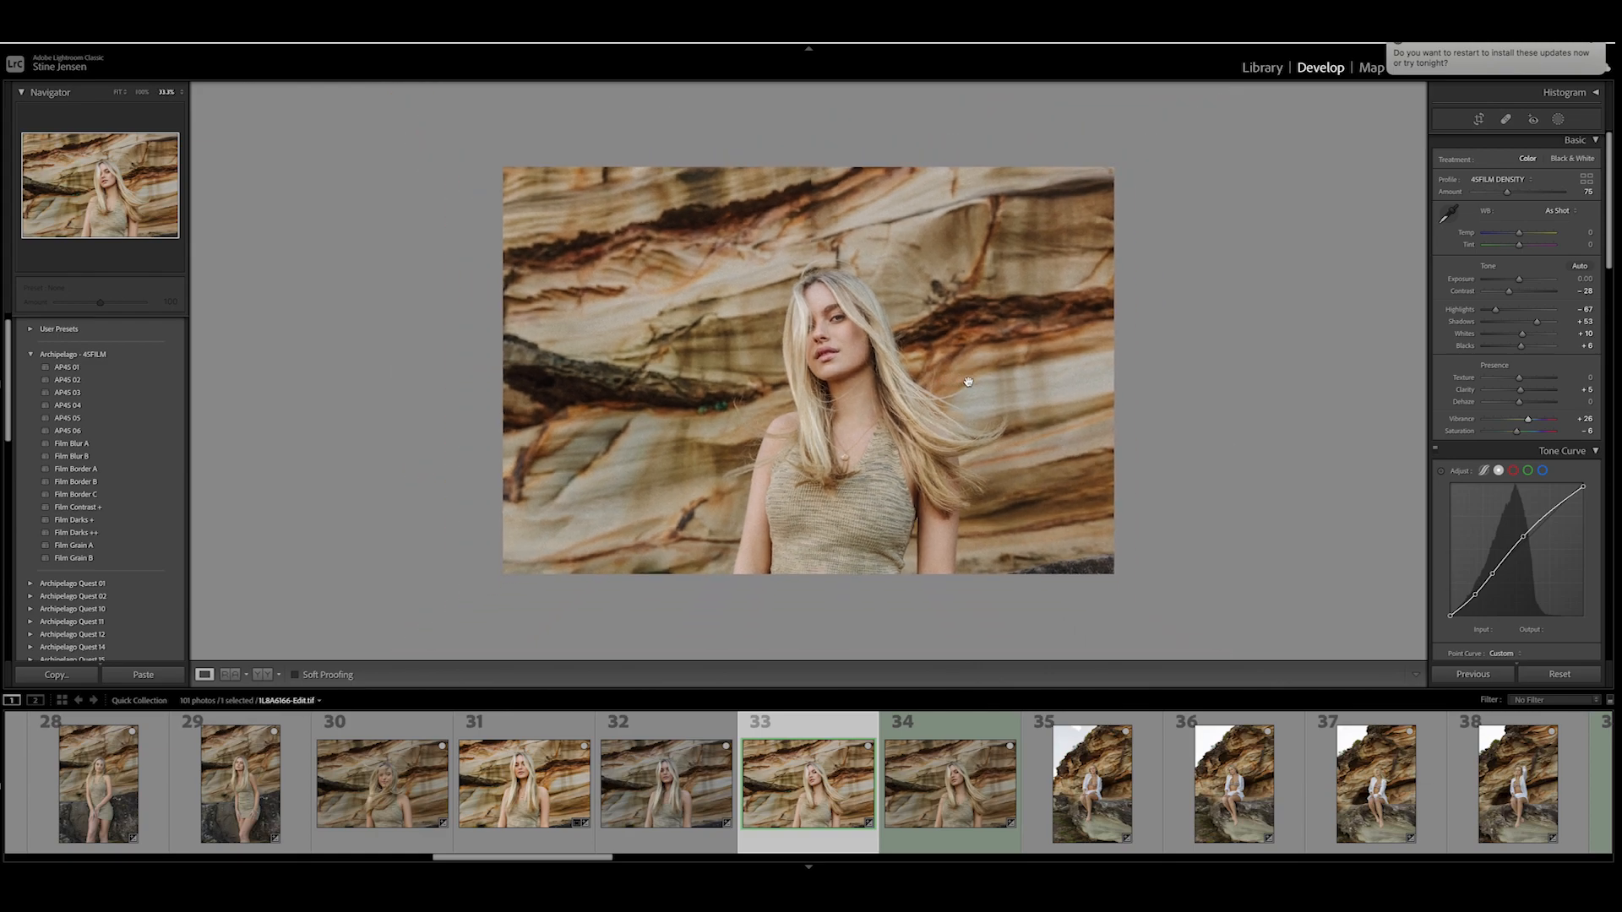
- Compare graded photo 33 with neighboring photos 34 and 35, finishing on photo 33
{"action": "left_click", "coordinate": [955, 795]}
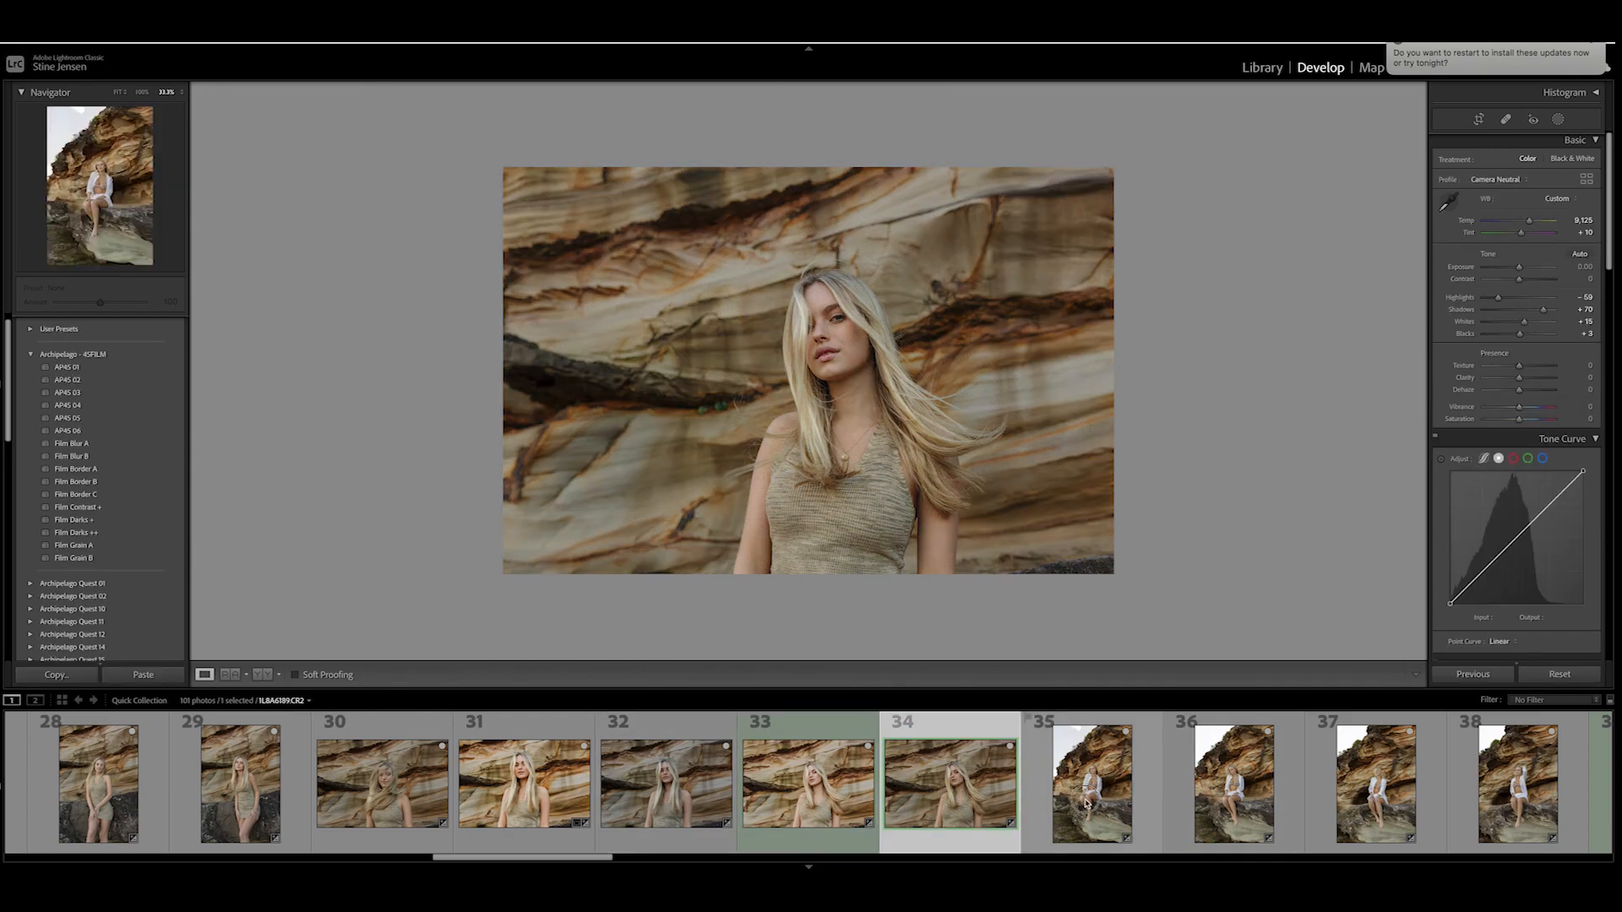
{"action": "left_click", "coordinate": [1087, 804]}
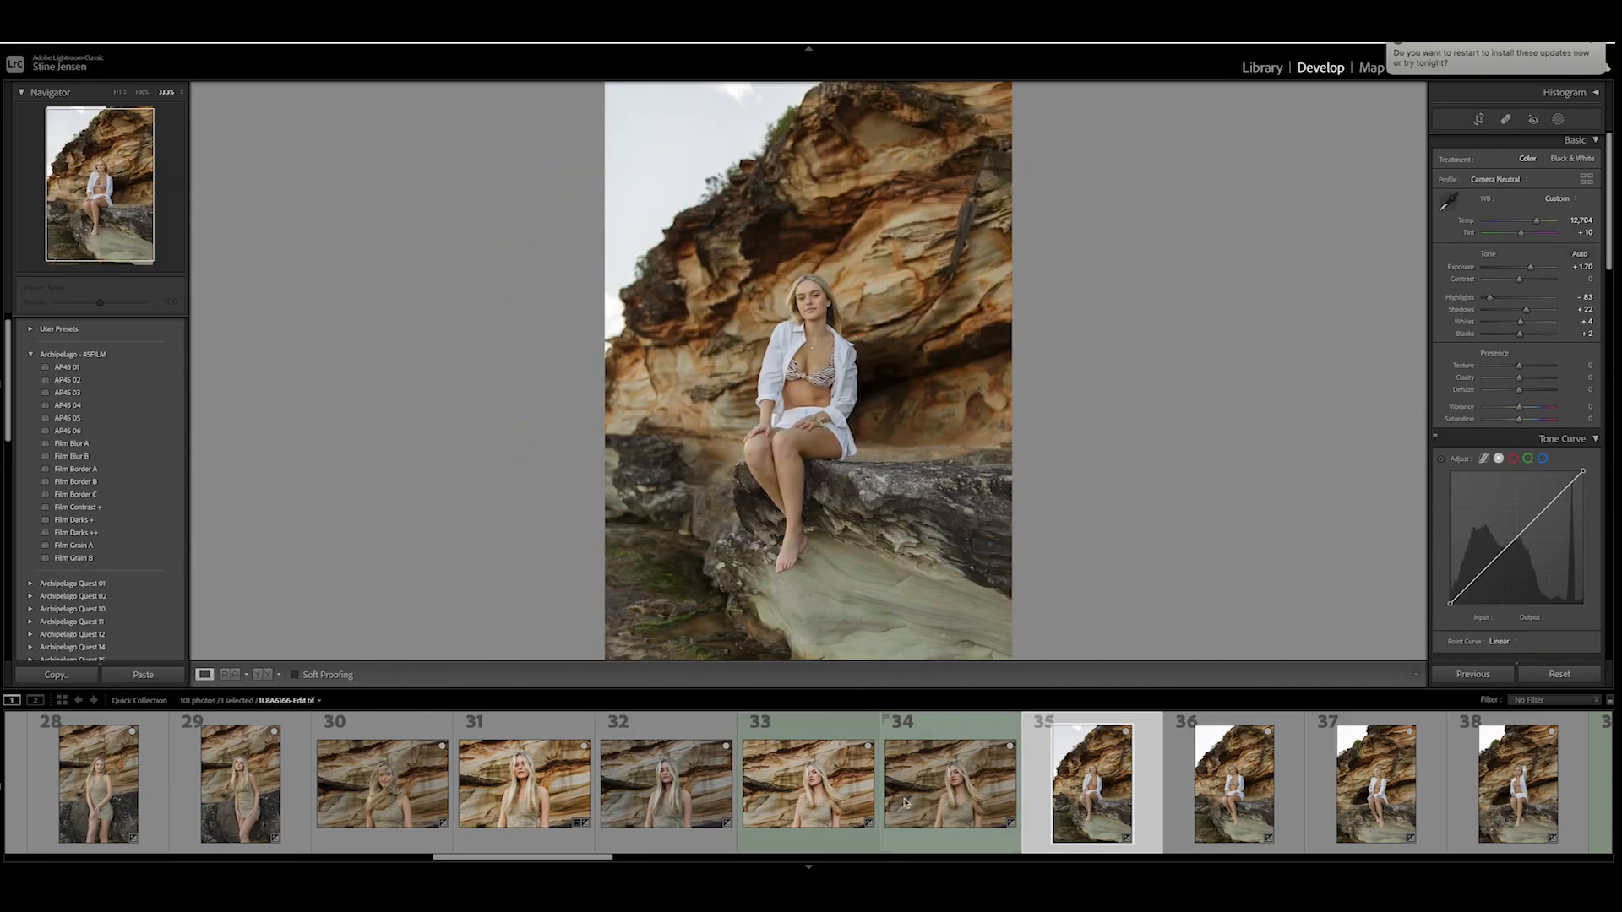
{"action": "left_click", "coordinate": [789, 792]}
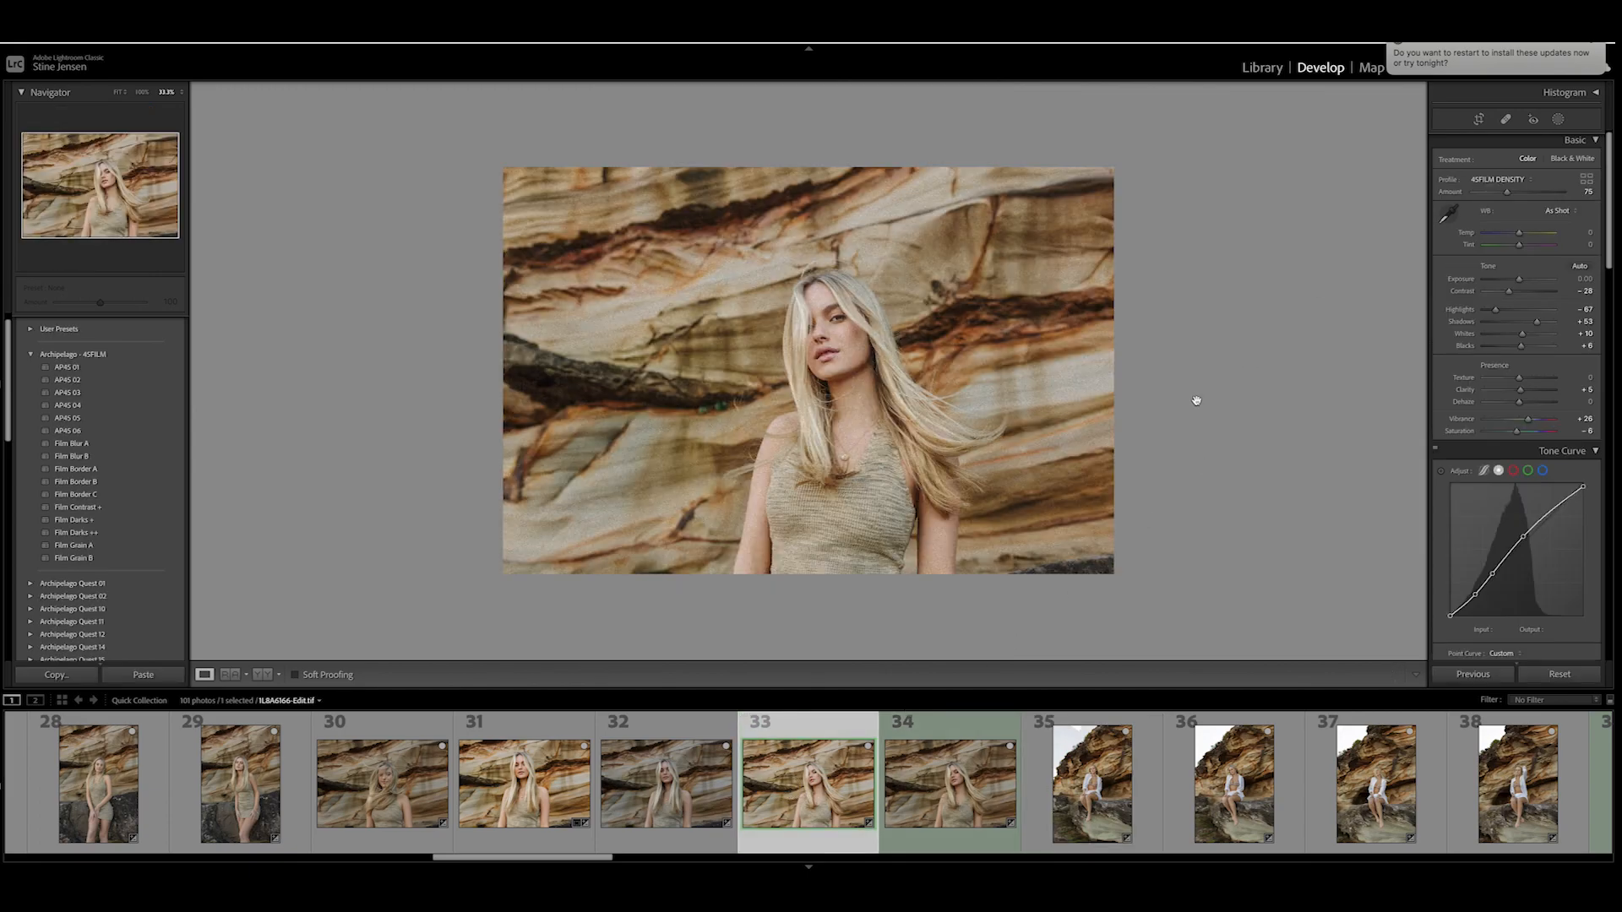
- Review the photo's lens correction, grain and calibration settings and collapse the Effects section
{"action": "scroll", "coordinate": [1512, 408], "scroll_direction": "down", "scroll_amount": 15}
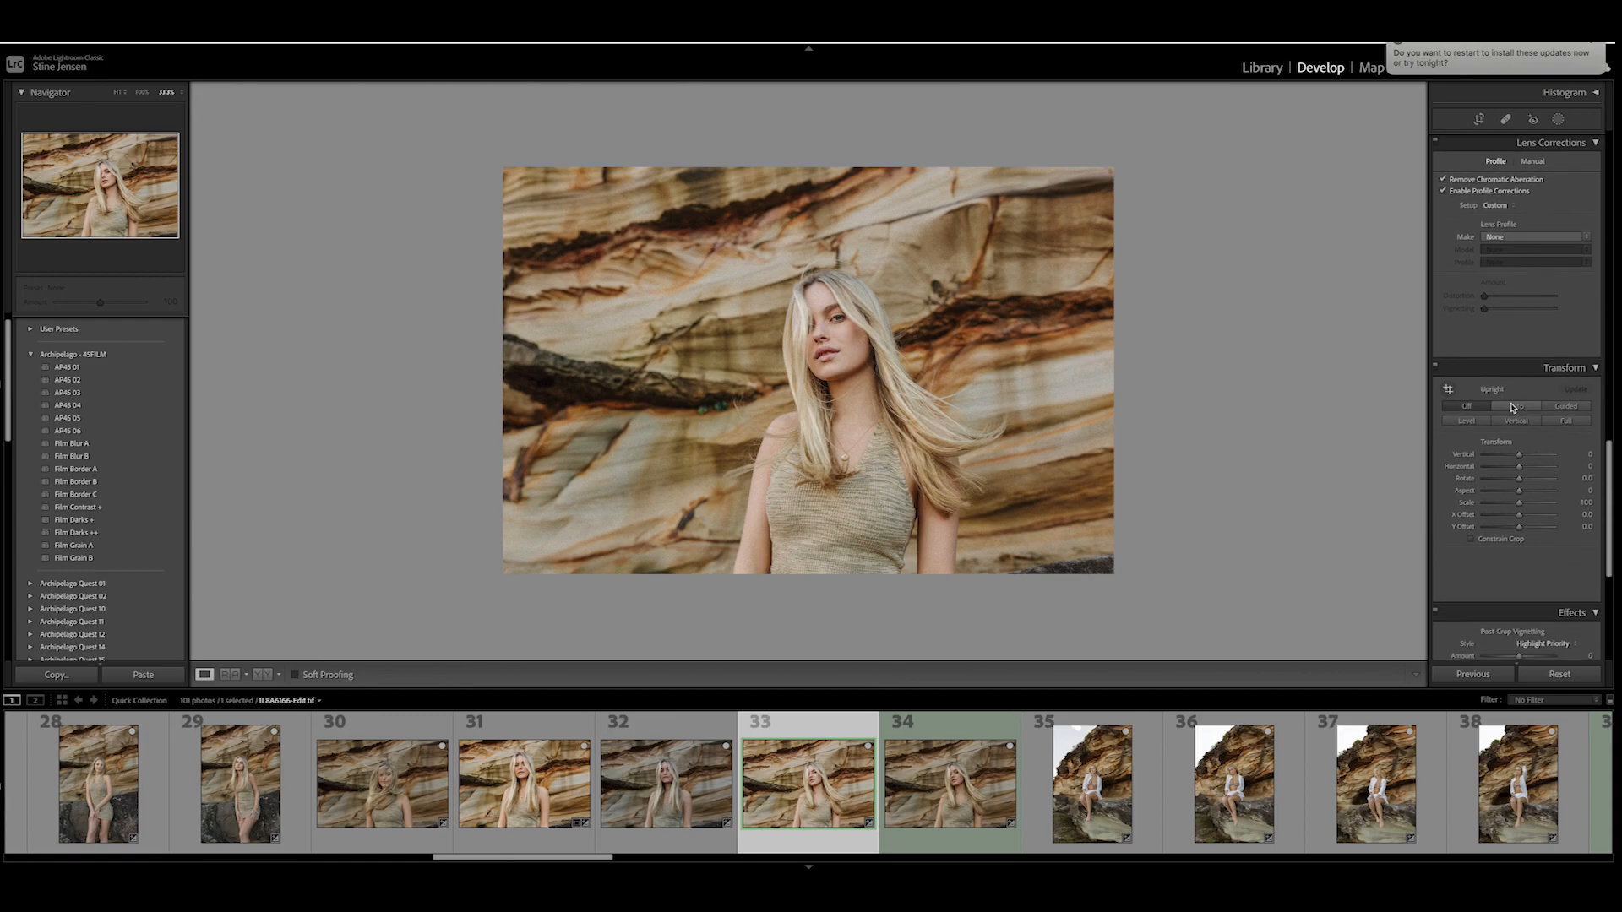
{"action": "scroll", "coordinate": [1512, 408], "scroll_direction": "up", "scroll_amount": 3}
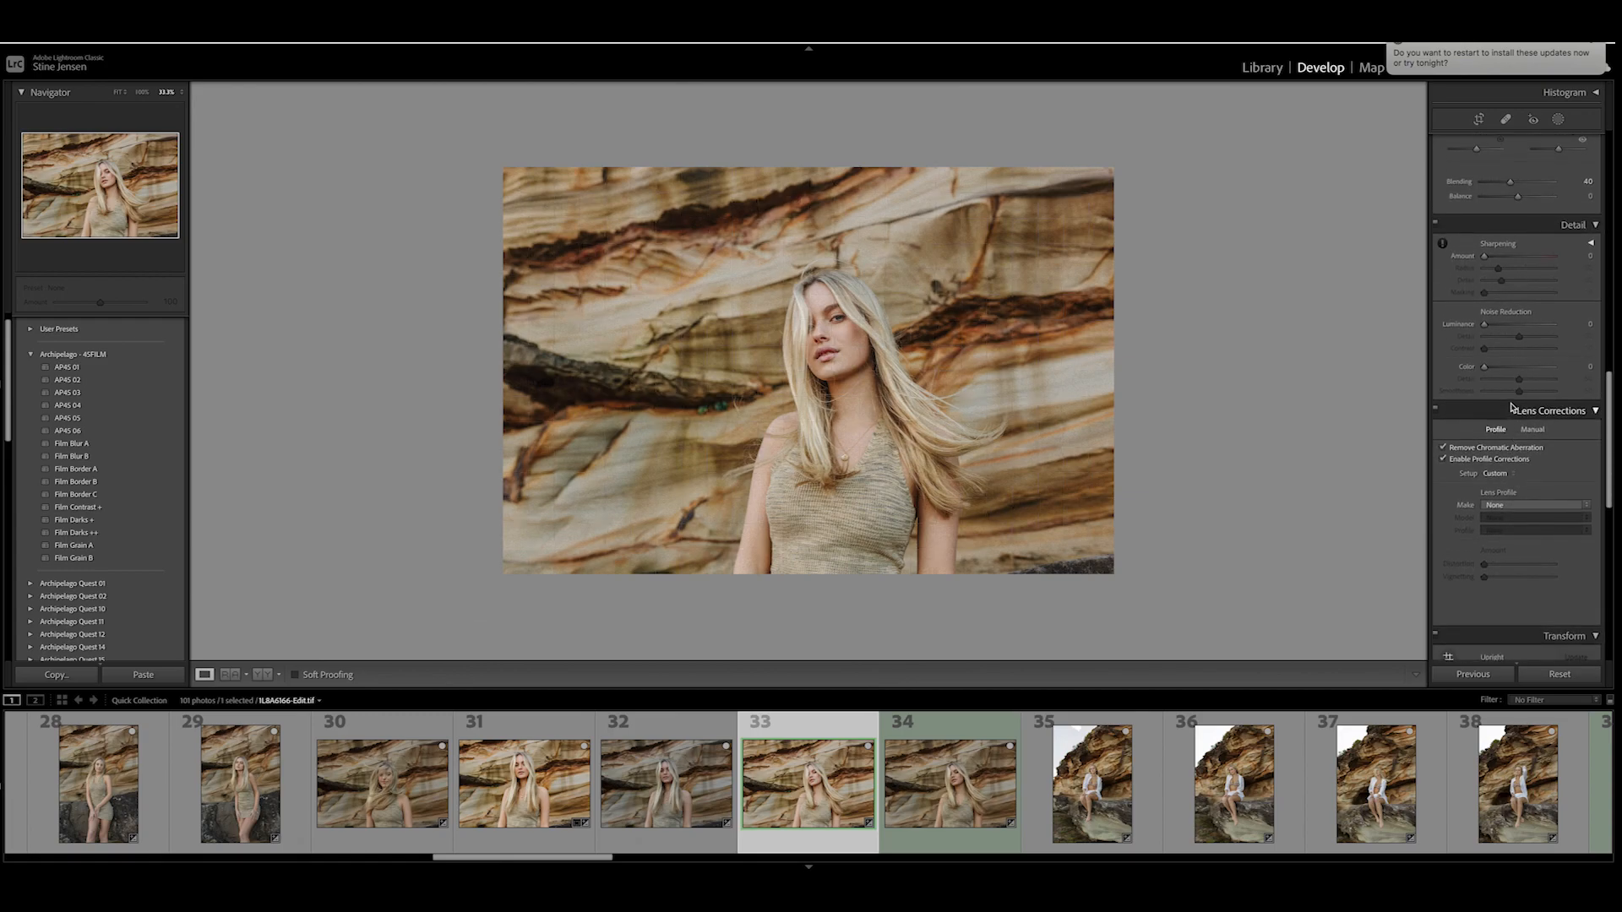
{"action": "scroll", "coordinate": [1513, 408], "scroll_direction": "down", "scroll_amount": 6}
{"action": "scroll", "coordinate": [1513, 408], "scroll_direction": "down", "scroll_amount": 3}
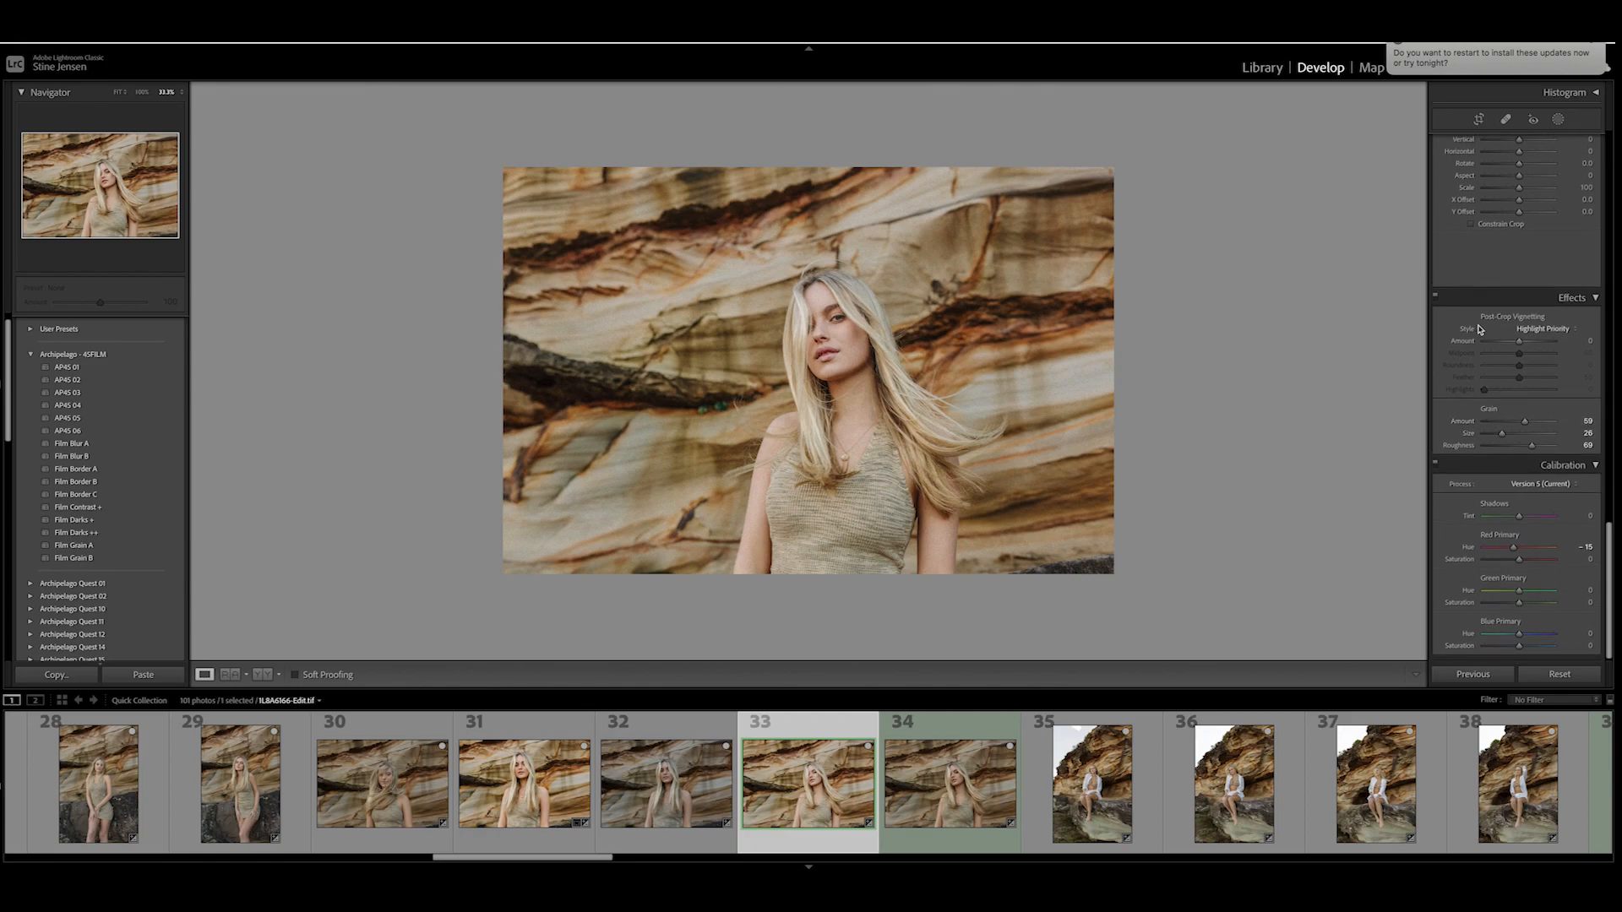
{"action": "left_click", "coordinate": [1596, 298]}
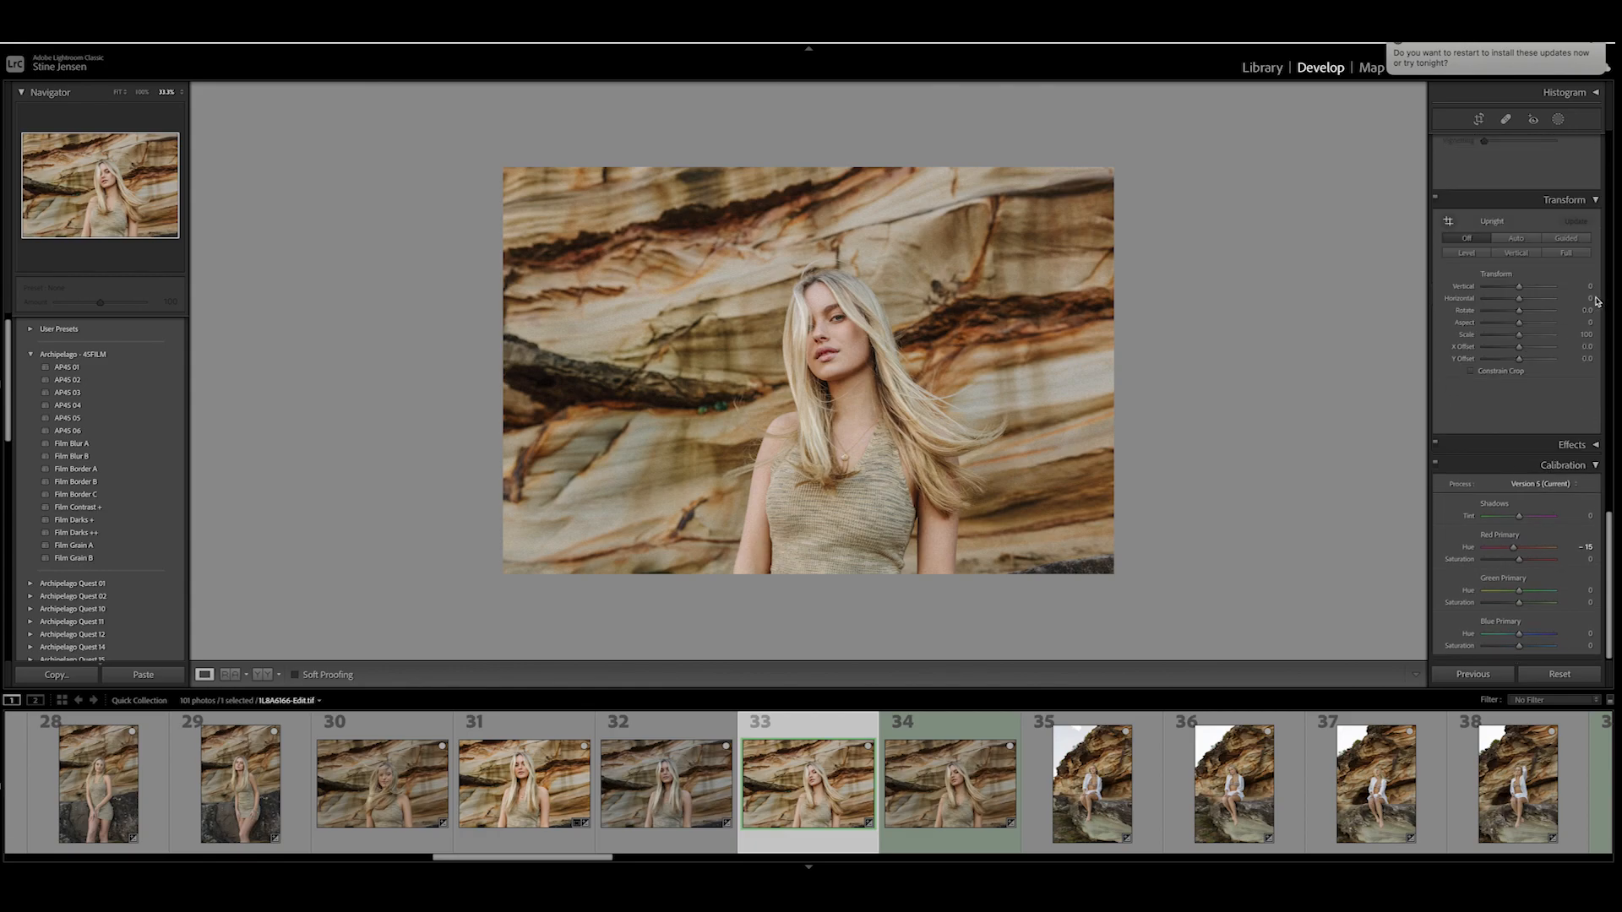
- Set the photo's grain amount to 30 in the Effects settings and check the grain up close
{"action": "left_click", "coordinate": [1595, 447]}
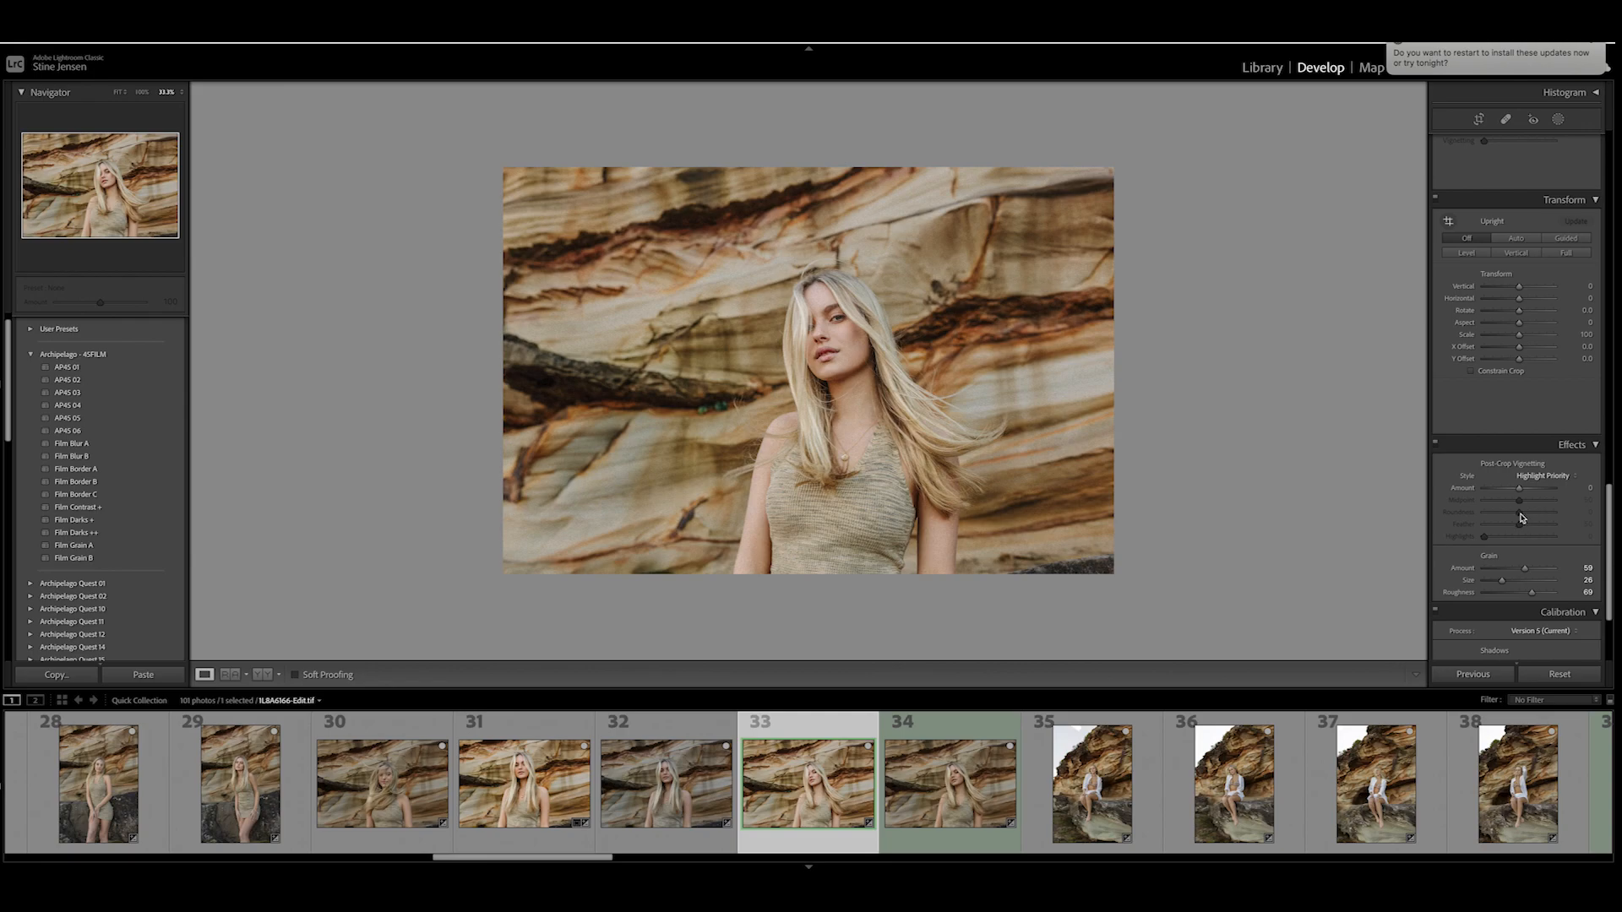
{"action": "left_click", "coordinate": [1524, 572]}
{"action": "left_click_drag", "start_coordinate": [1525, 571], "coordinate": [1505, 572]}
{"action": "left_click_drag", "start_coordinate": [1505, 572], "coordinate": [1506, 572]}
{"action": "left_click", "coordinate": [1079, 396]}
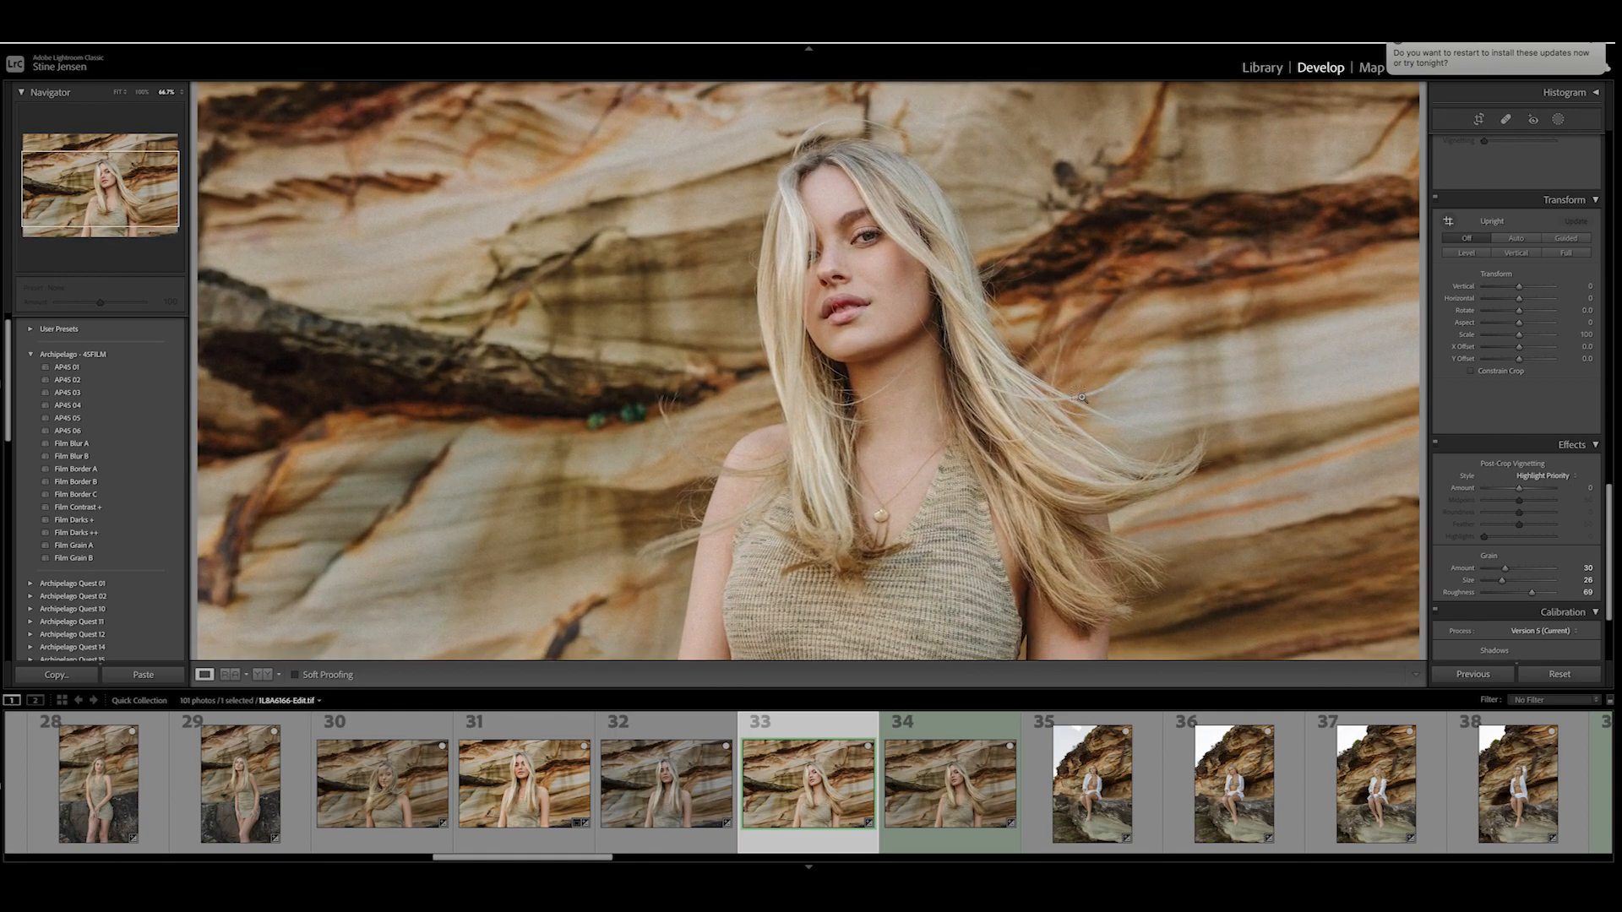
{"action": "key", "text": "super+equal"}
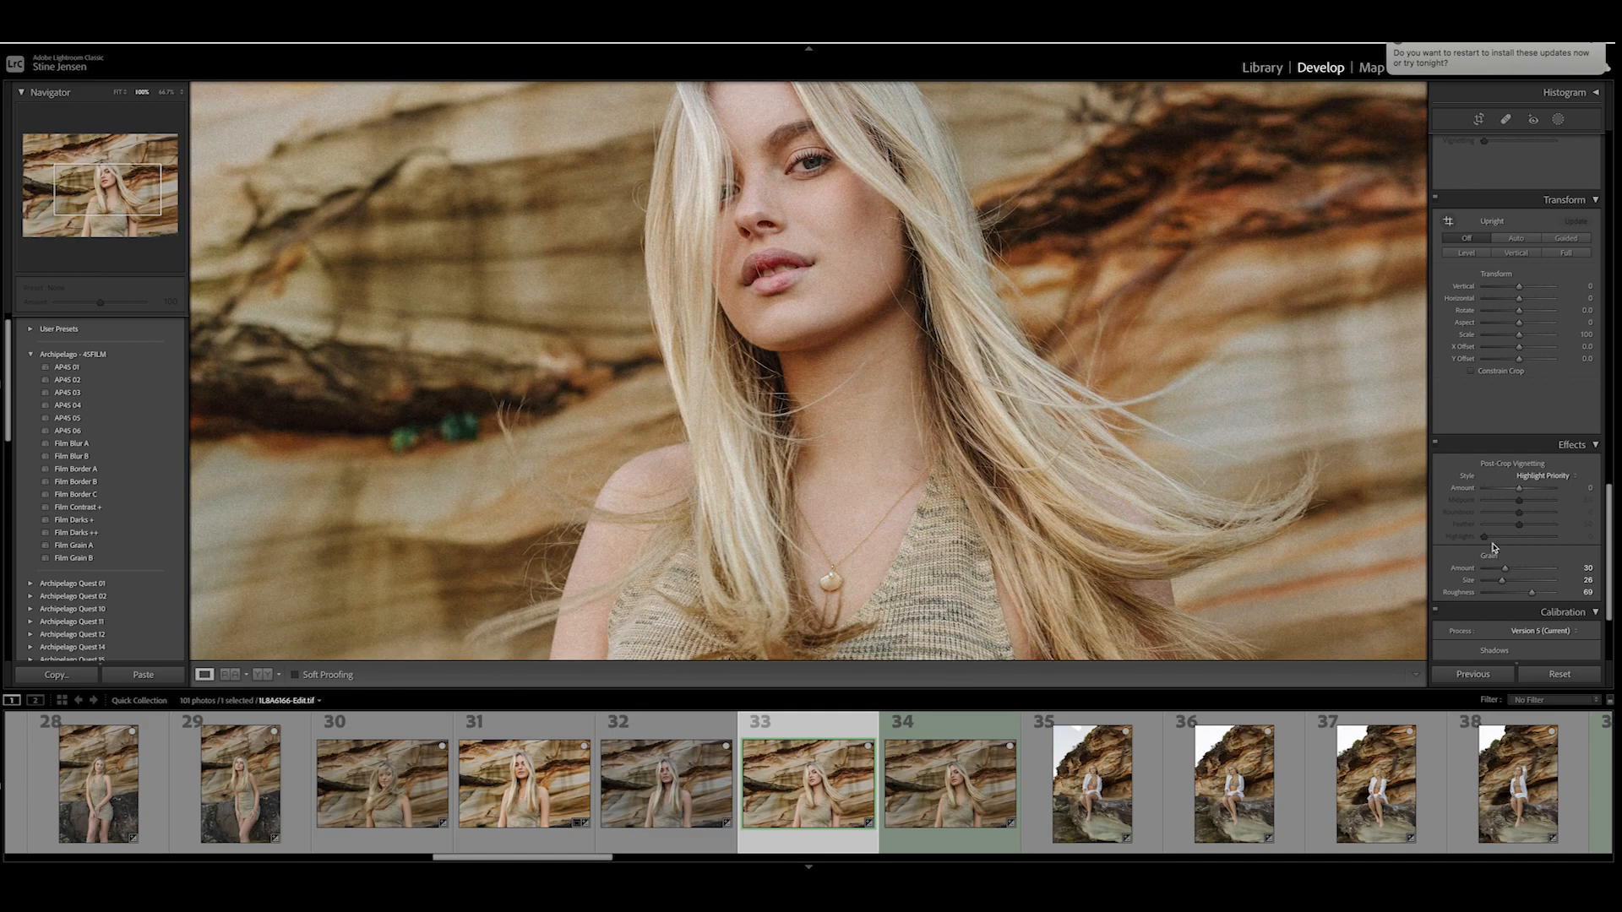
- Try lower and higher grain roughness values on the photo and return the roughness to 69
{"action": "left_click", "coordinate": [1533, 597]}
{"action": "left_click_drag", "start_coordinate": [1534, 597], "coordinate": [1486, 596]}
{"action": "left_click_drag", "start_coordinate": [1486, 597], "coordinate": [1543, 601]}
{"action": "left_click_drag", "start_coordinate": [1538, 595], "coordinate": [1531, 594]}
{"action": "left_click", "coordinate": [1180, 509]}
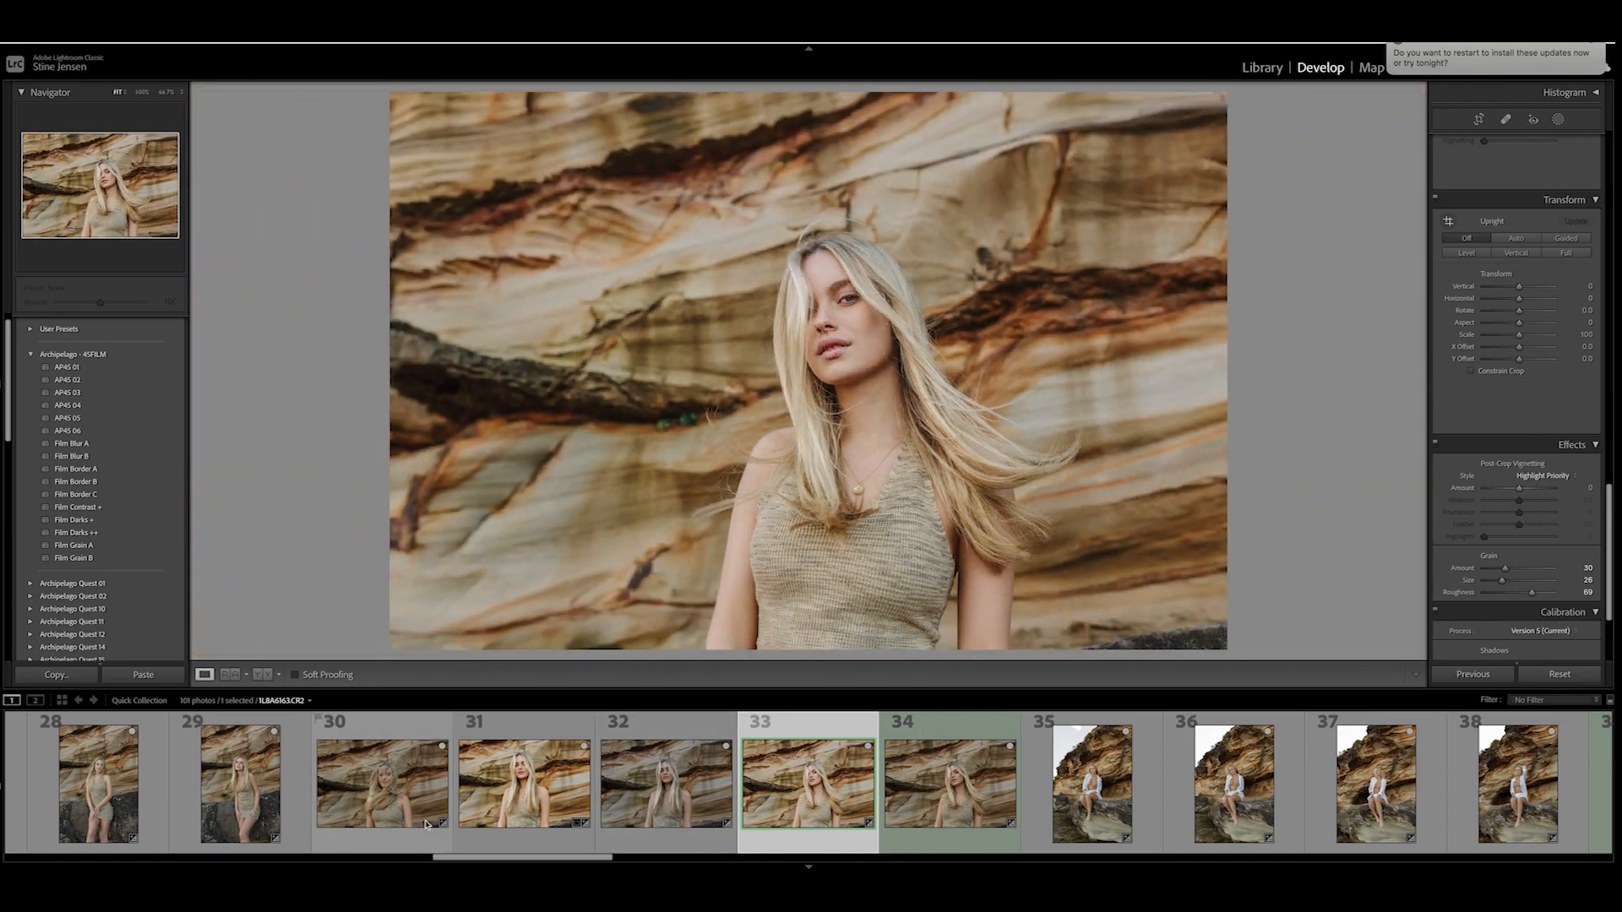
- Compare graded photo 33 with photo 31 by switching between them, finishing on photo 33
{"action": "left_click", "coordinate": [555, 794]}
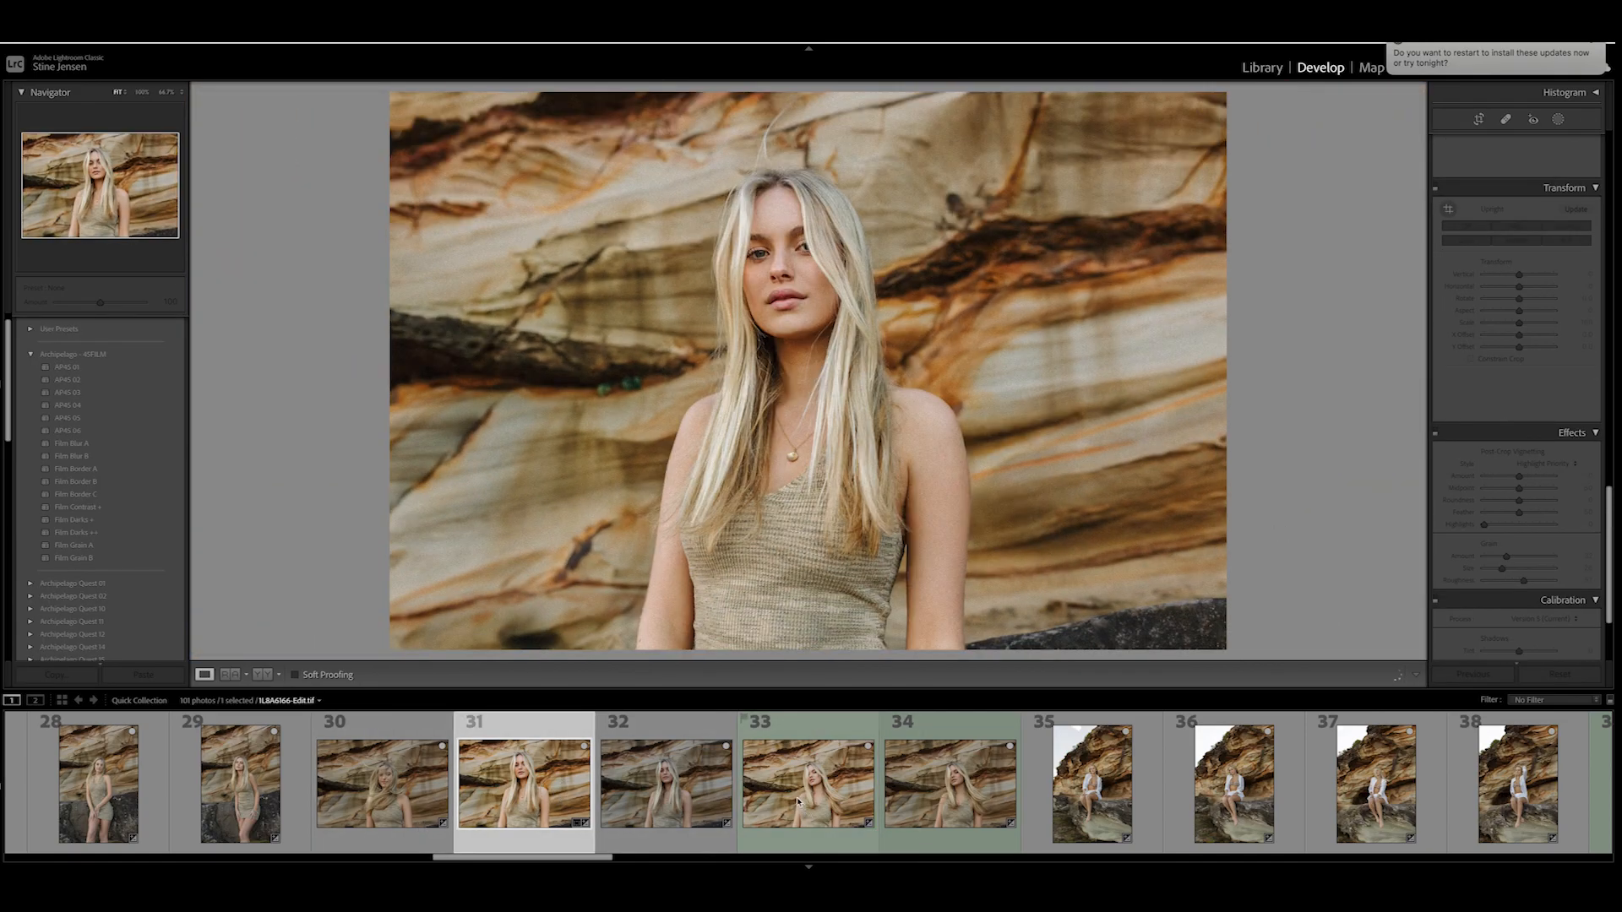
{"action": "left_click", "coordinate": [814, 803]}
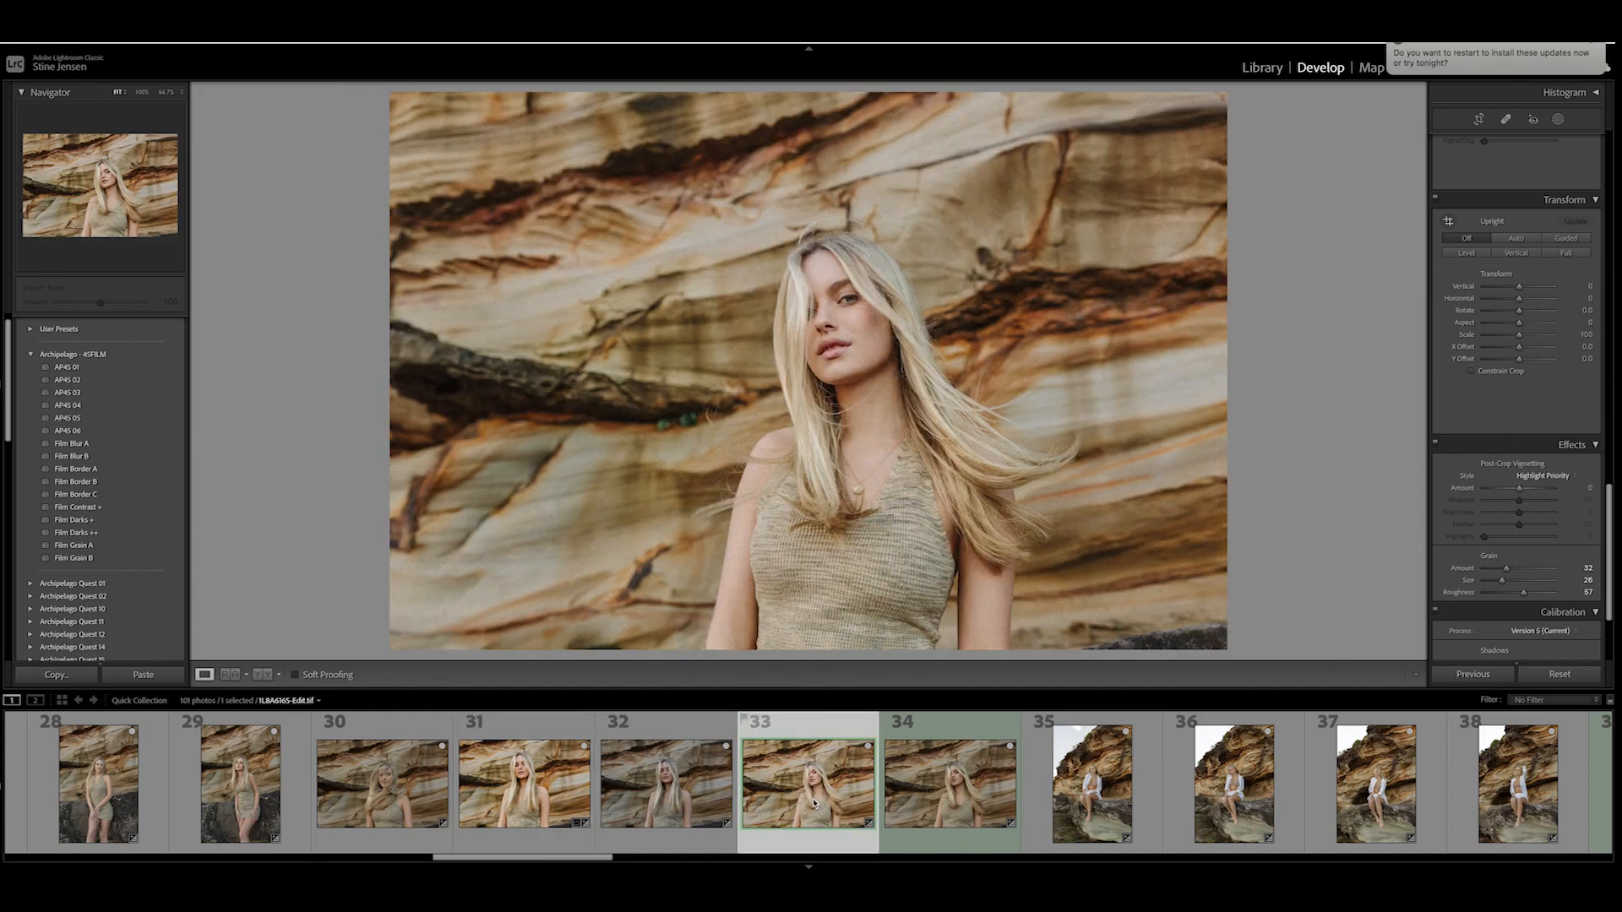
{"action": "key", "text": "Left"}
{"action": "key", "text": "Left"}
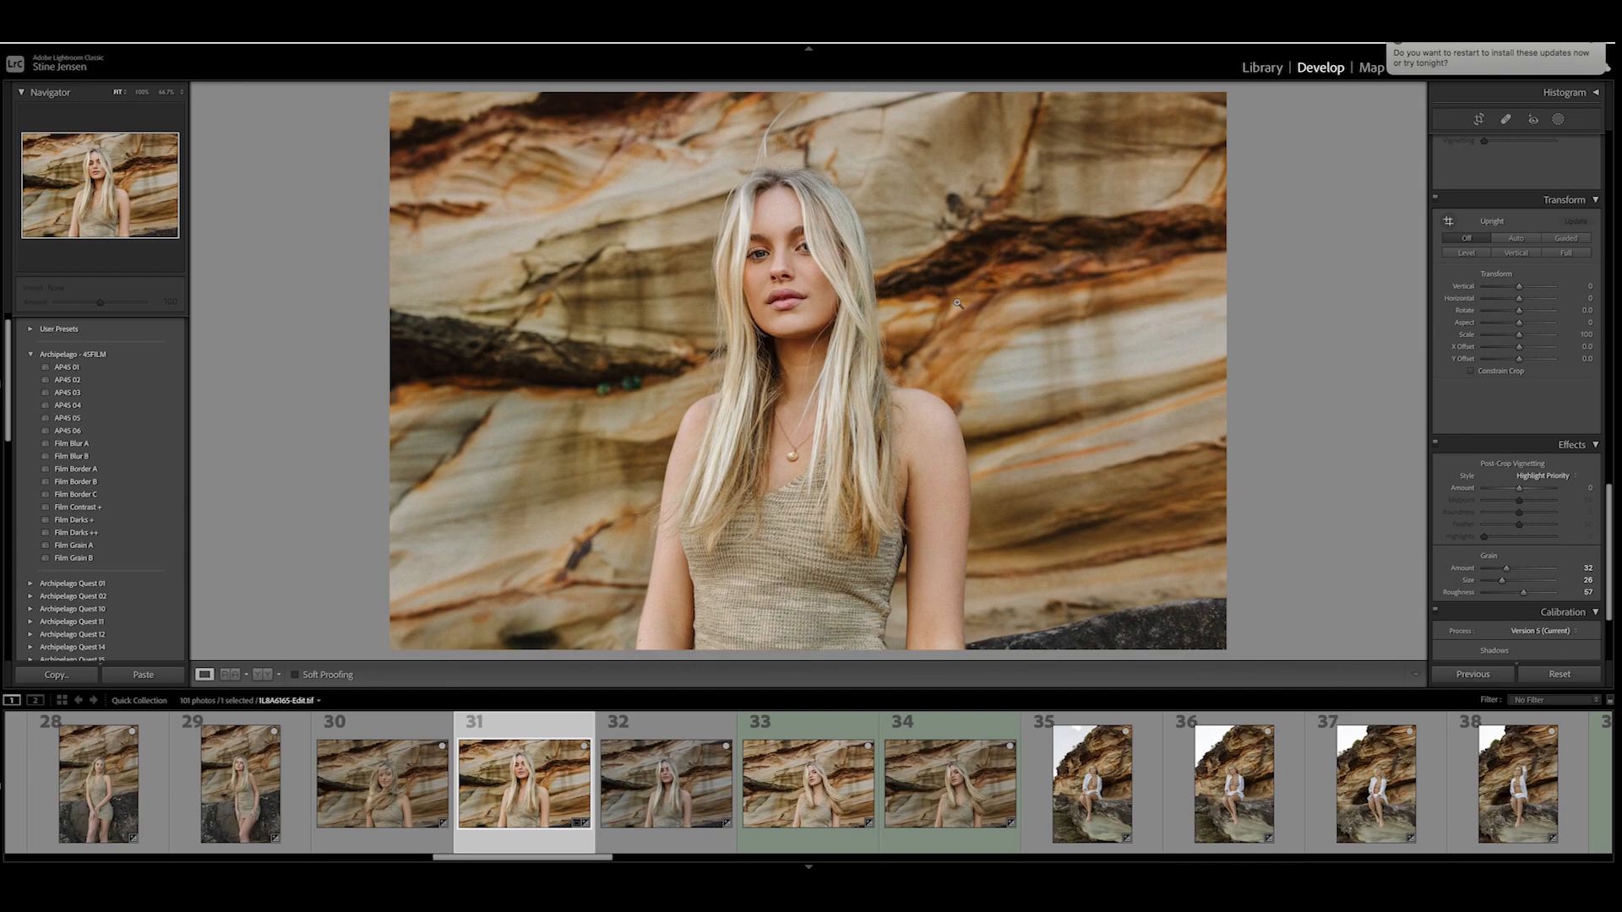
{"action": "left_click", "coordinate": [806, 789]}
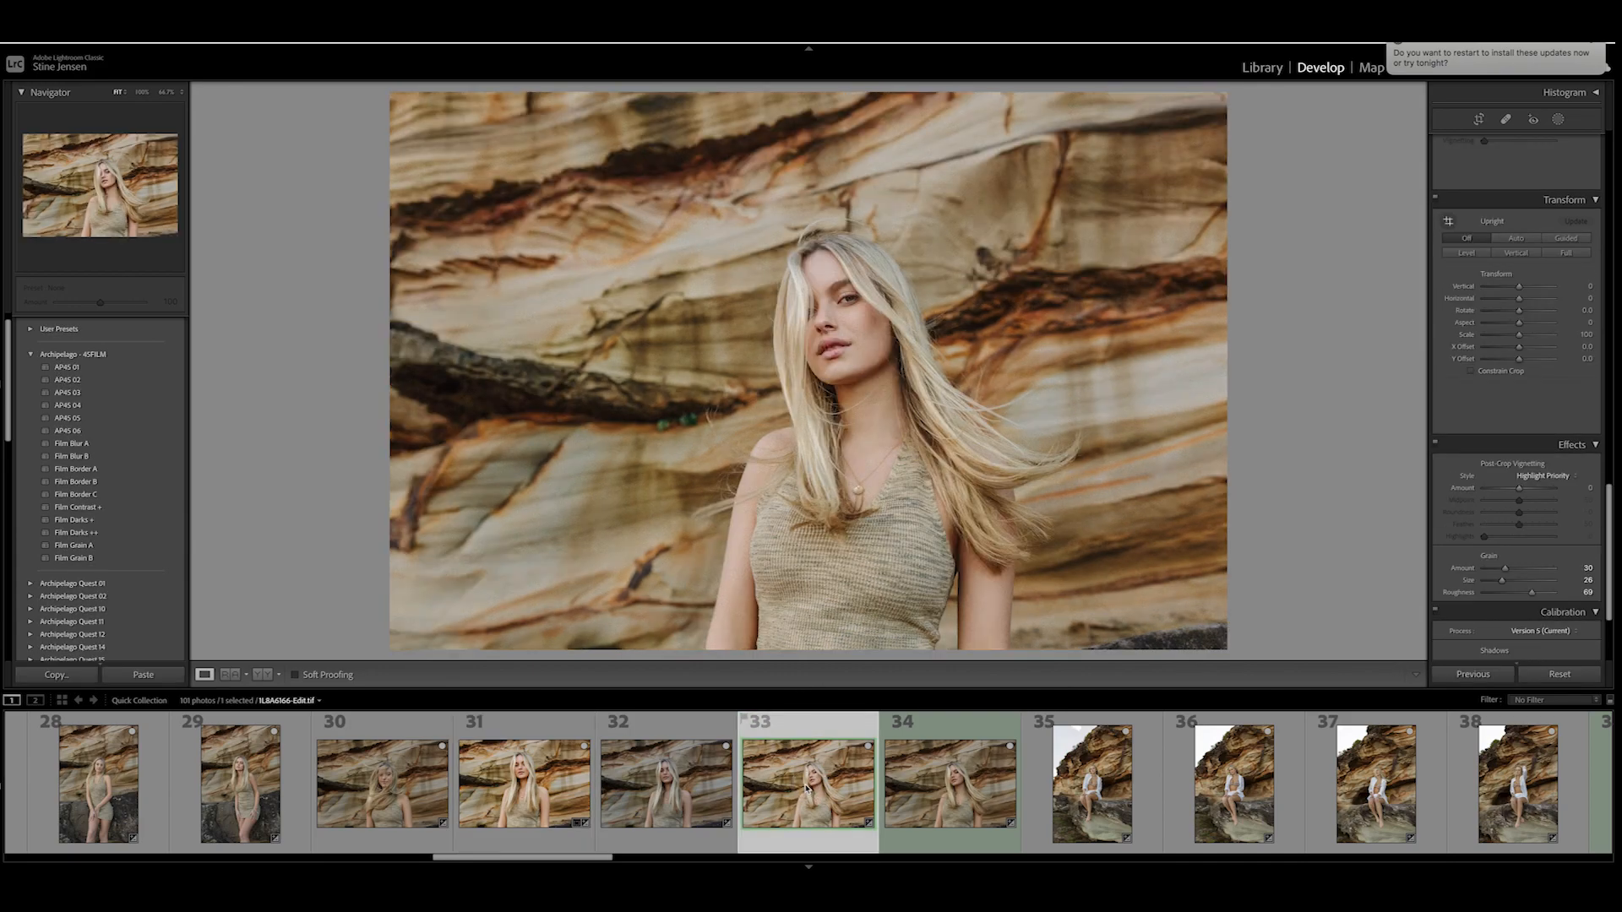
{"action": "left_click", "coordinate": [511, 785]}
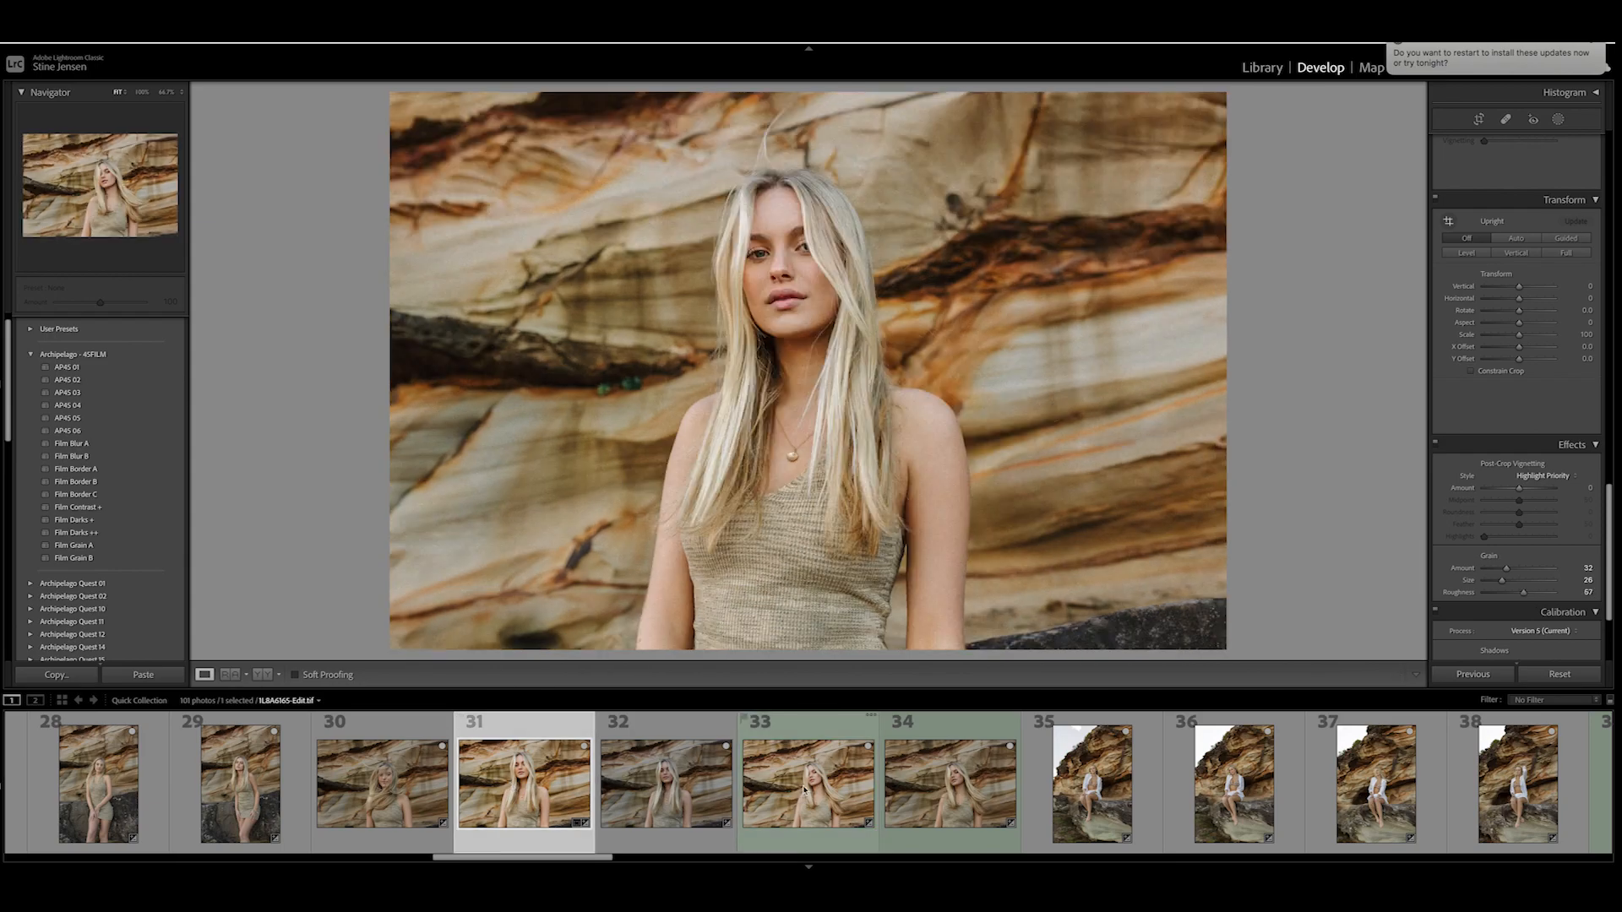
{"action": "left_click", "coordinate": [807, 790]}
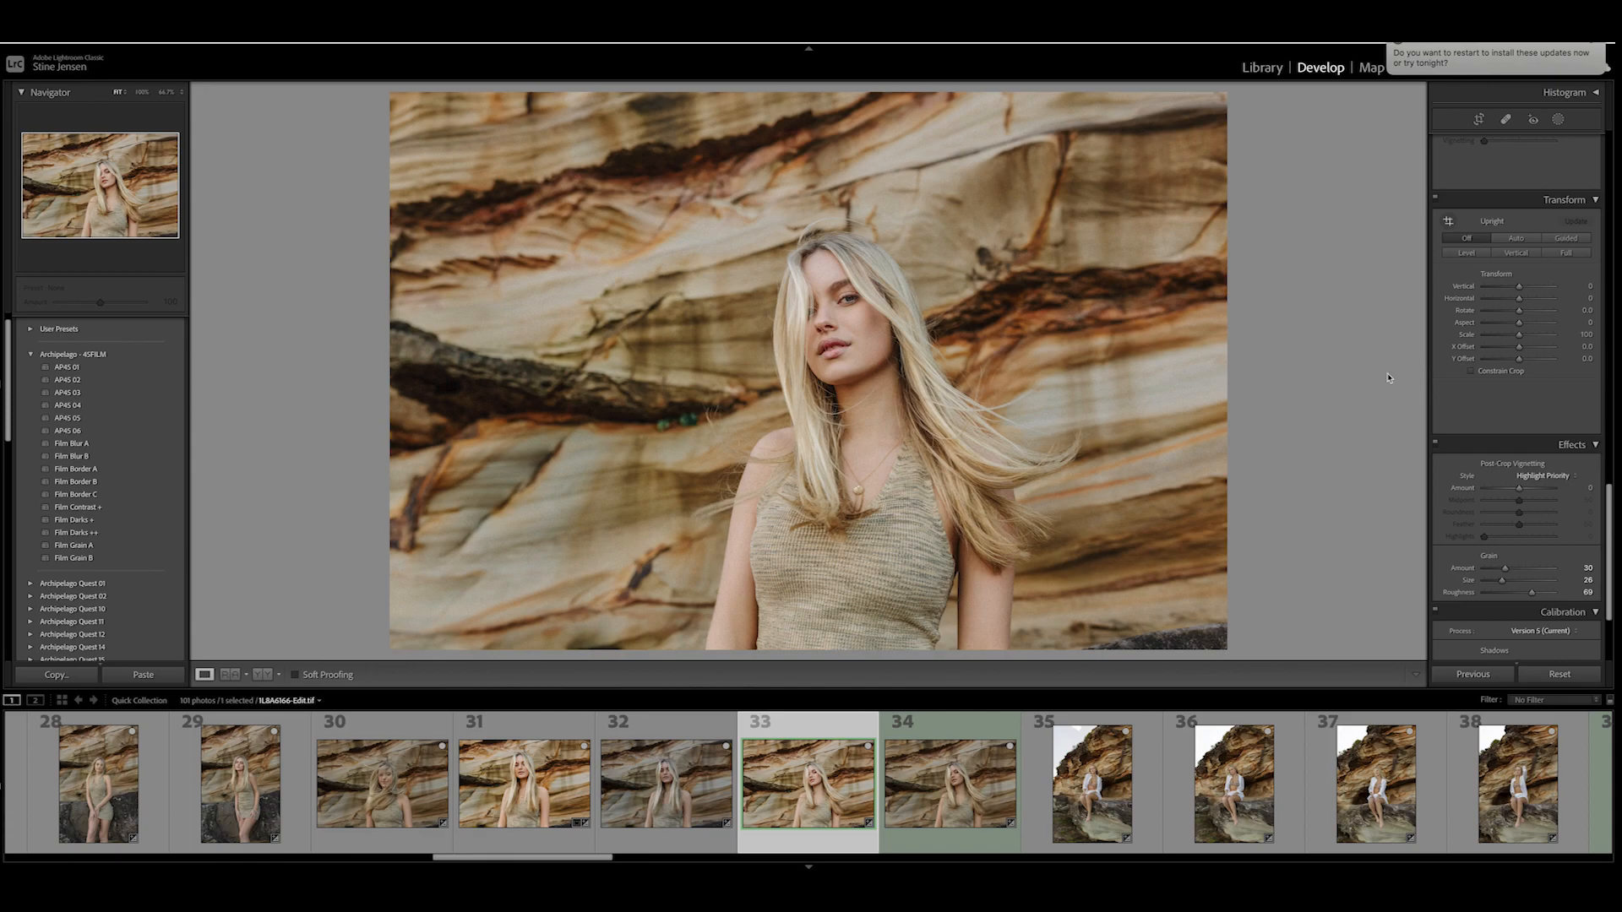
- Set the contrast to -22 and the profile amount to about 68, and check the photo up close
{"action": "scroll", "coordinate": [1486, 338], "scroll_direction": "up", "scroll_amount": 10}
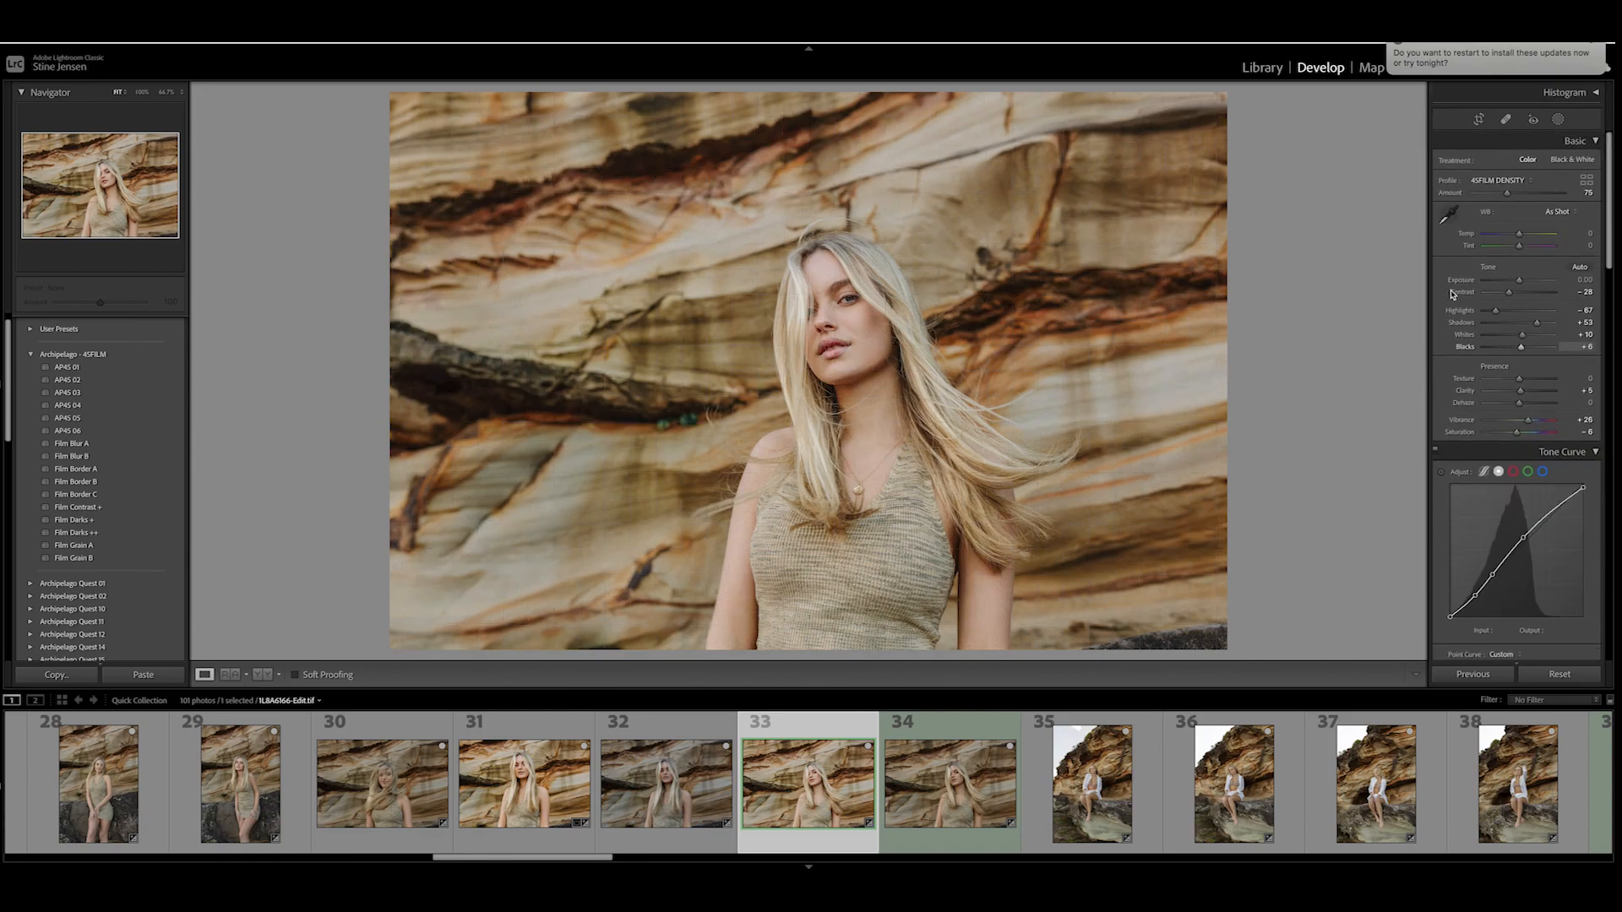
{"action": "left_click", "coordinate": [1523, 293]}
{"action": "left_click_drag", "start_coordinate": [1523, 293], "coordinate": [1512, 294]}
{"action": "left_click", "coordinate": [1512, 194]}
{"action": "mouse_move", "coordinate": [1512, 194]}
{"action": "left_mouse_down"}
{"action": "mouse_move", "coordinate": [1497, 197]}
{"action": "mouse_move", "coordinate": [1526, 199]}
{"action": "mouse_move", "coordinate": [1506, 205]}
{"action": "left_mouse_up"}
{"action": "left_click", "coordinate": [1132, 384]}
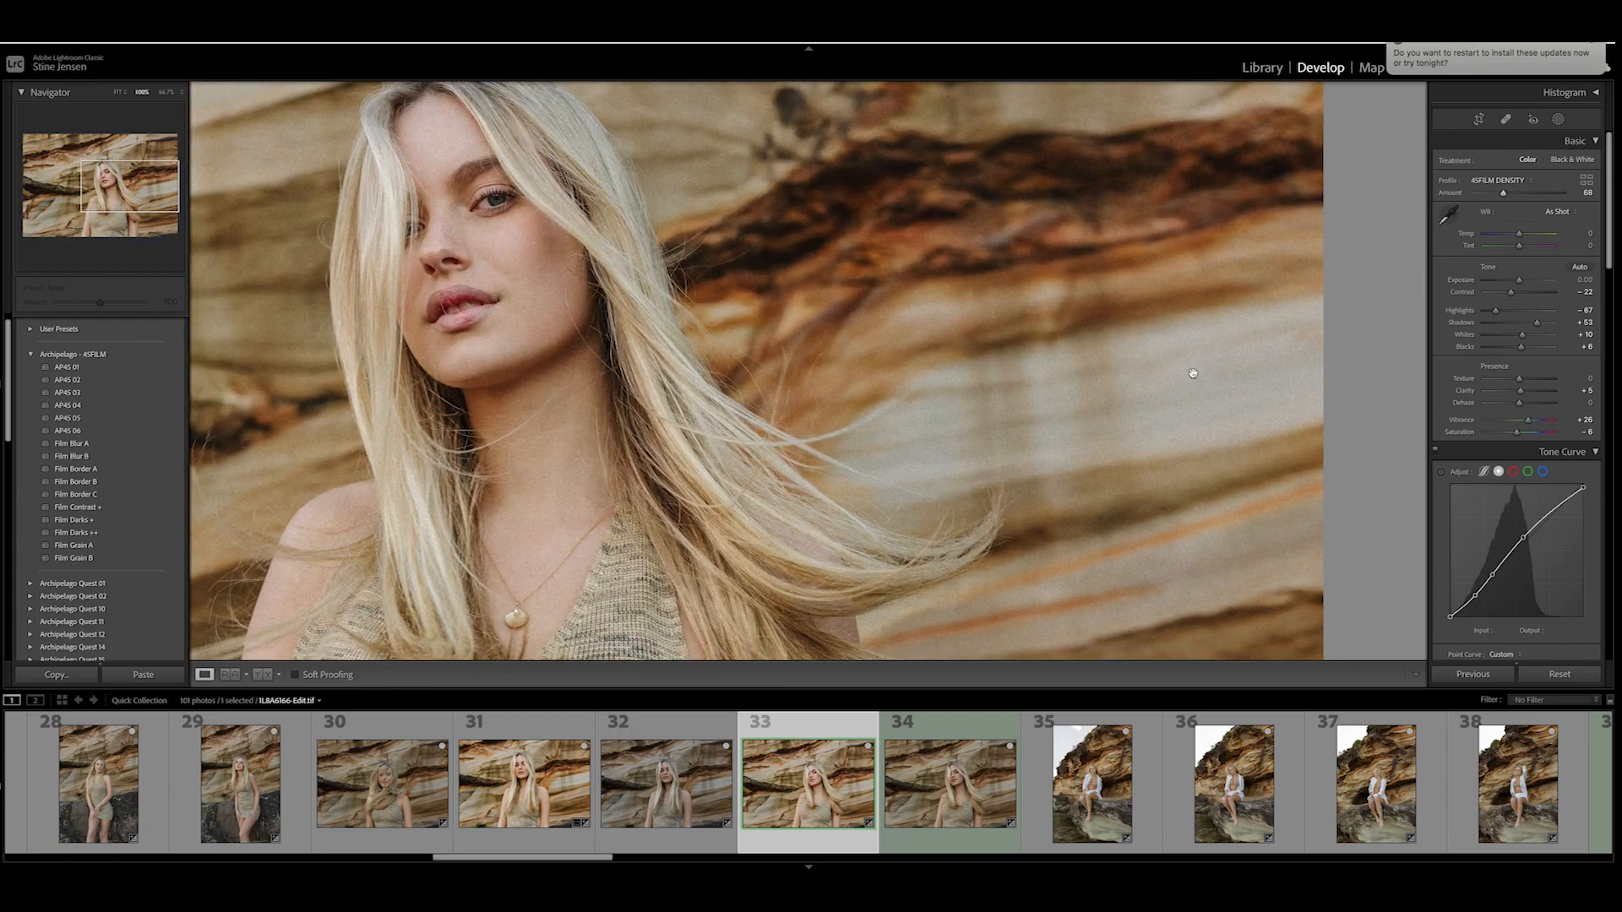
{"action": "left_click", "coordinate": [1098, 400]}
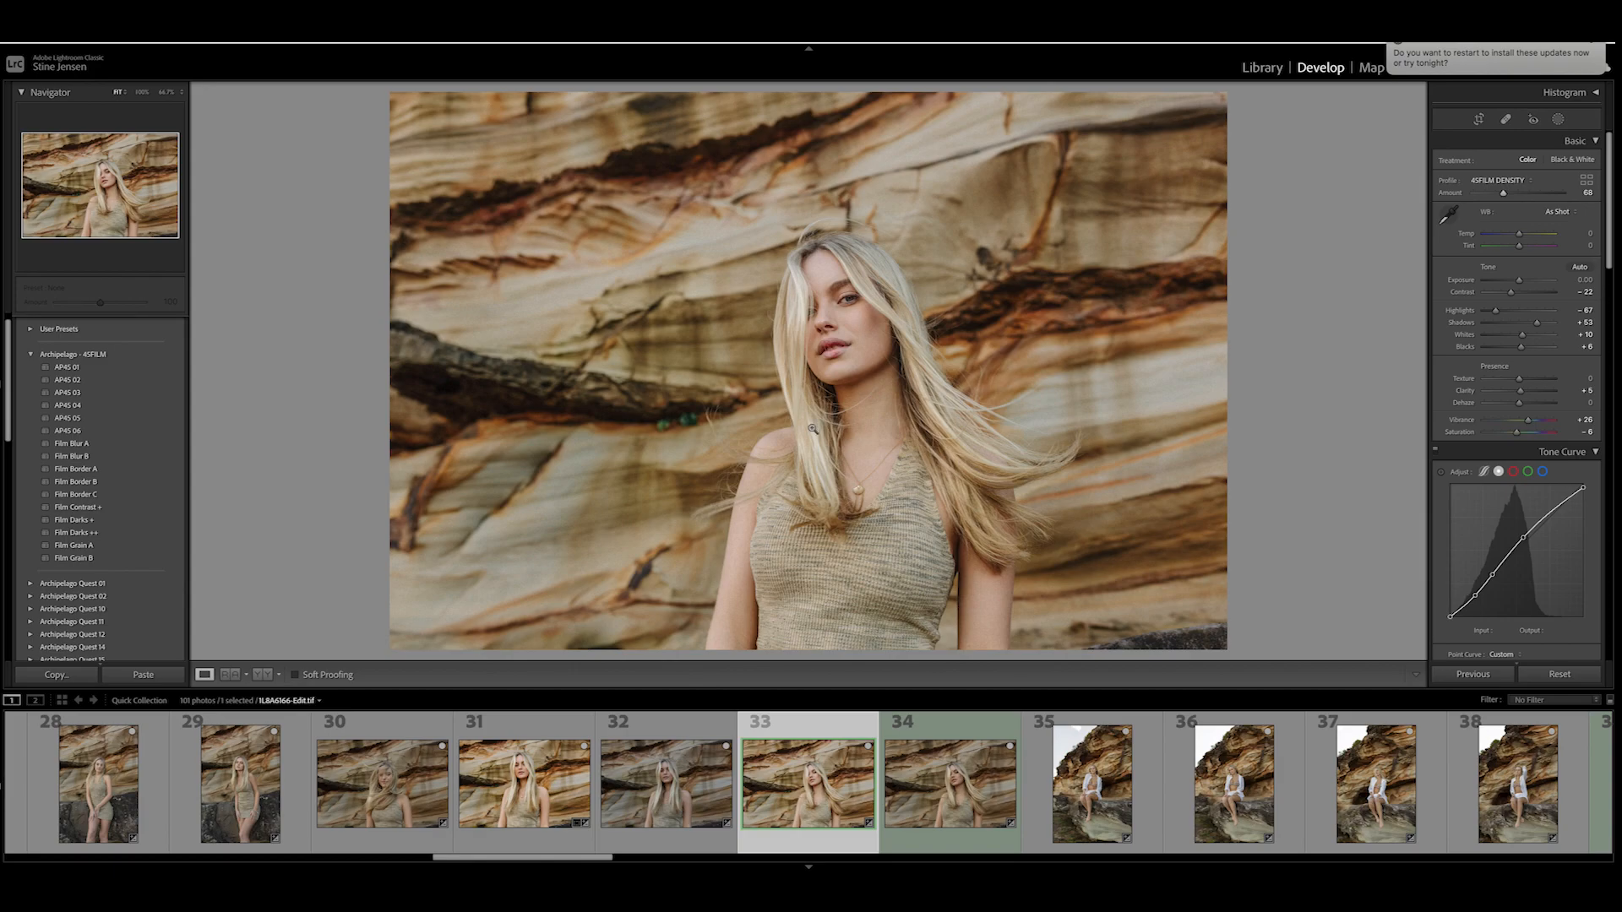
- Browse the installed presets and preview the black-and-white AP4S 06 preset on the photo
{"action": "scroll", "coordinate": [105, 539], "scroll_direction": "up", "scroll_amount": 1}
{"action": "scroll", "coordinate": [106, 541], "scroll_direction": "down", "scroll_amount": 3}
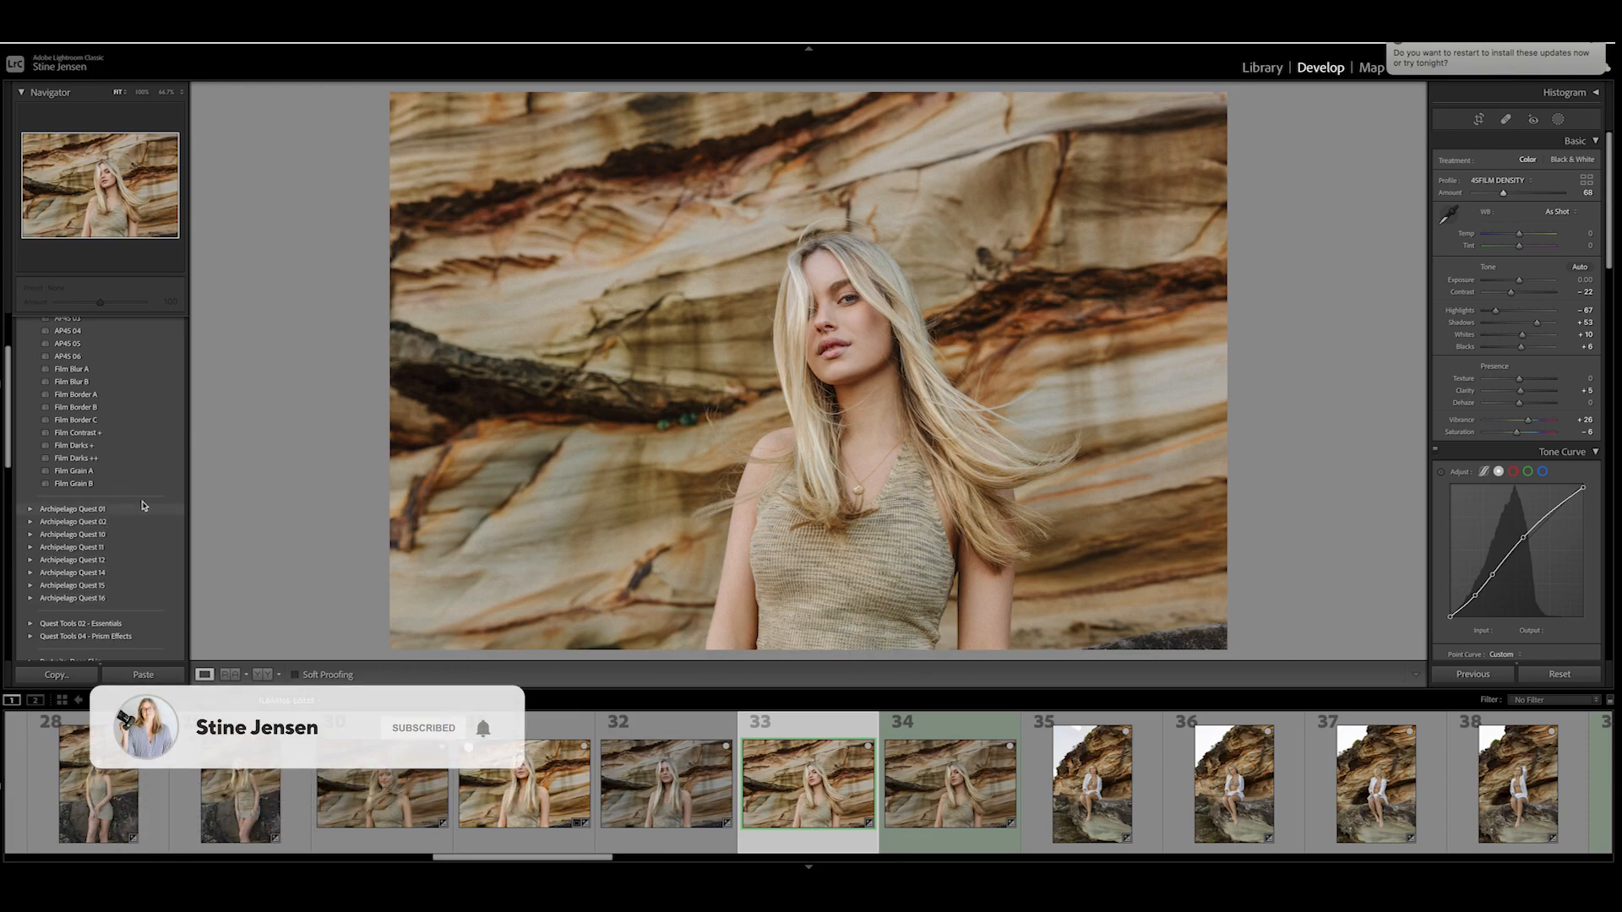
{"action": "scroll", "coordinate": [105, 457], "scroll_direction": "up", "scroll_amount": 1}
{"action": "scroll", "coordinate": [105, 422], "scroll_direction": "up", "scroll_amount": 4}
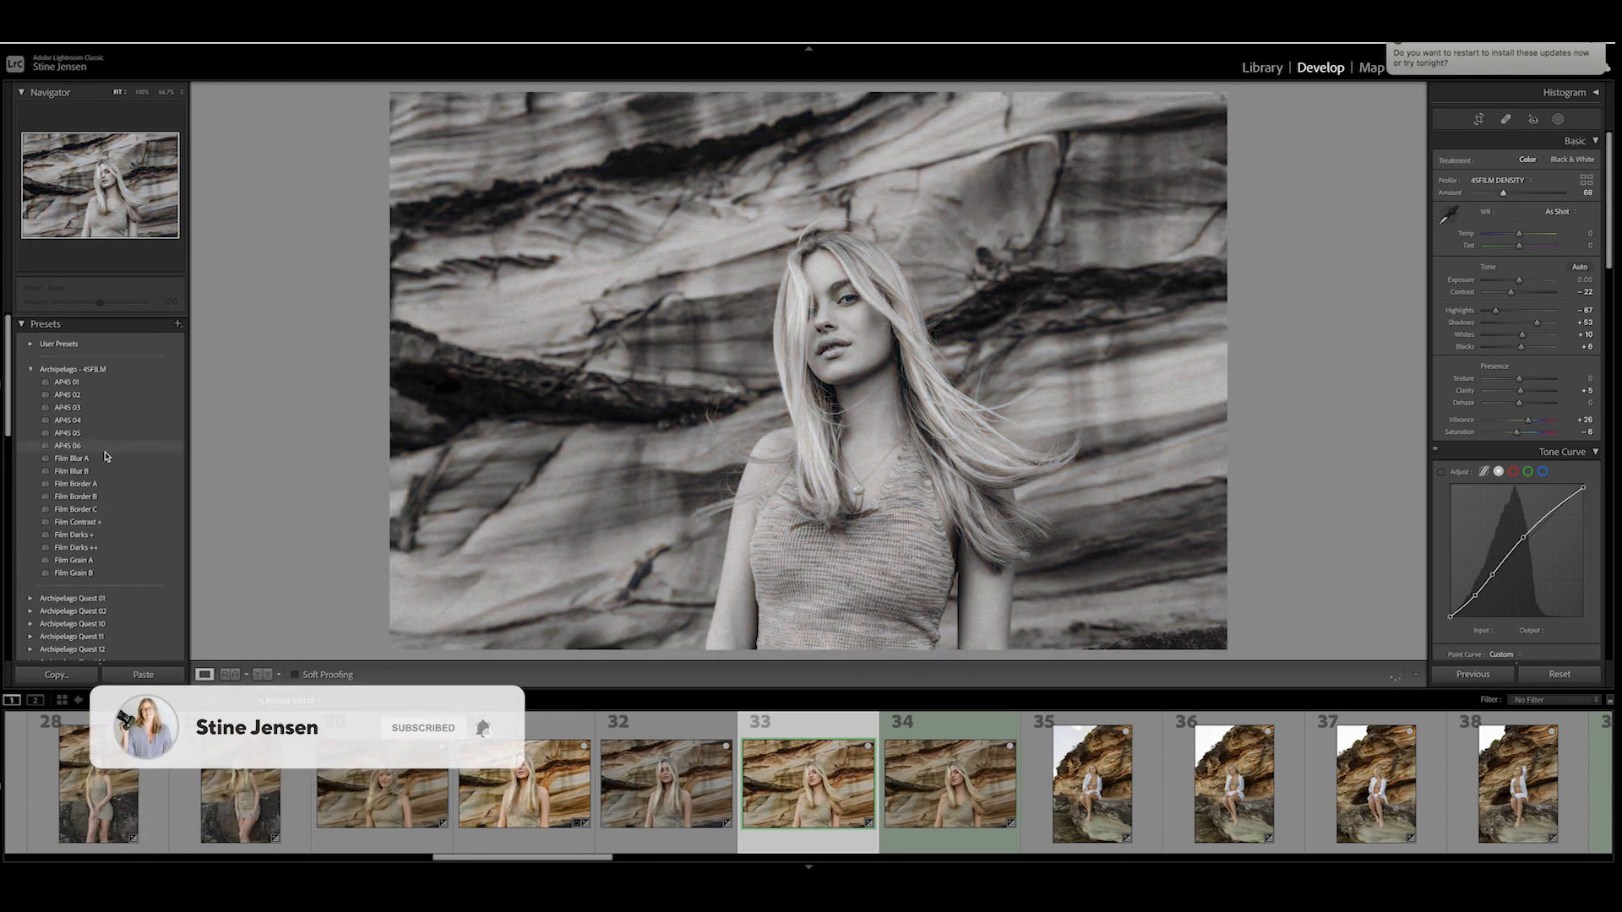